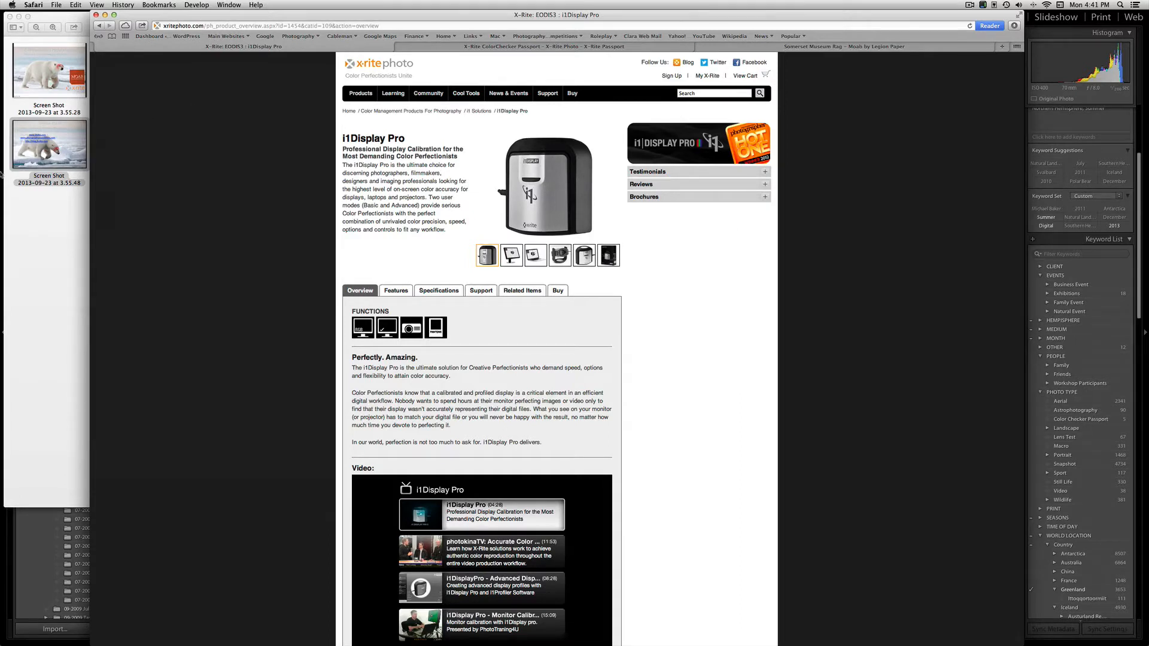
Open SpectraView II to review the monitor's calibration targets, and bring up the X-Rite ColorChecker Passport page in Safari
mouse_move(2, 179)
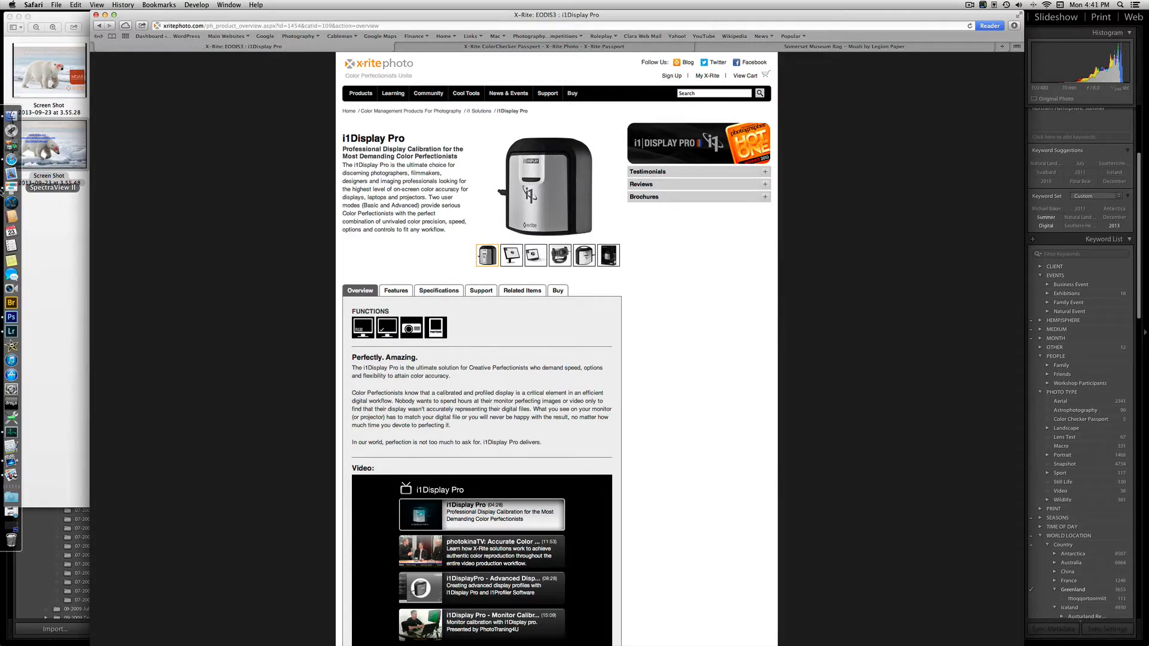
click(11, 188)
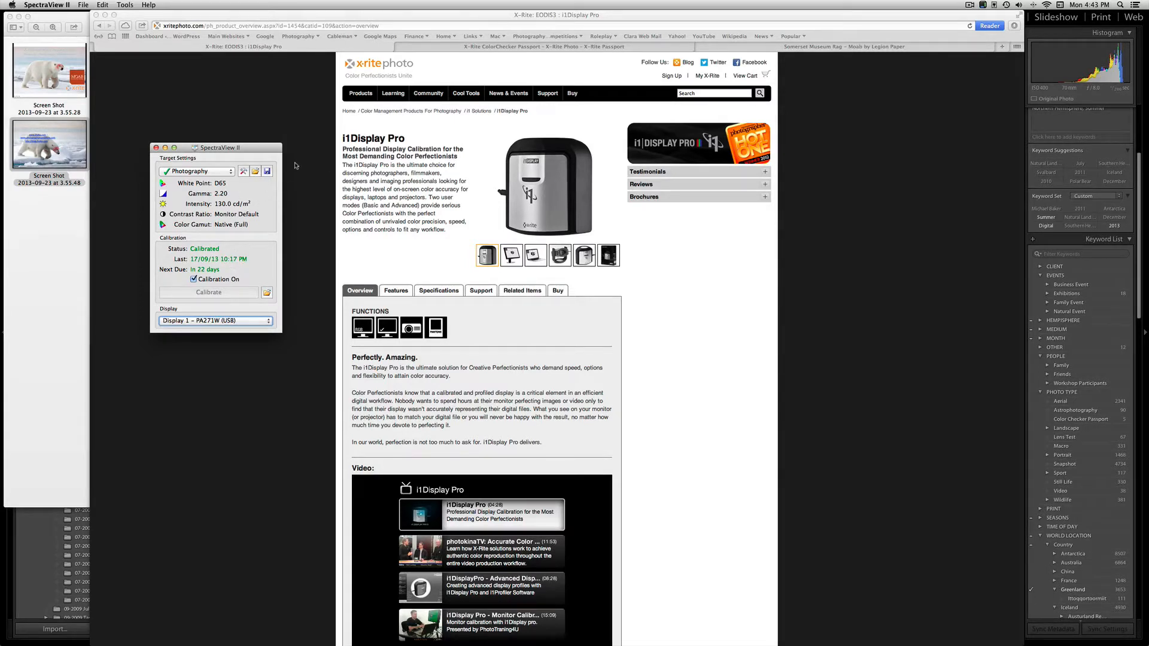
click(460, 48)
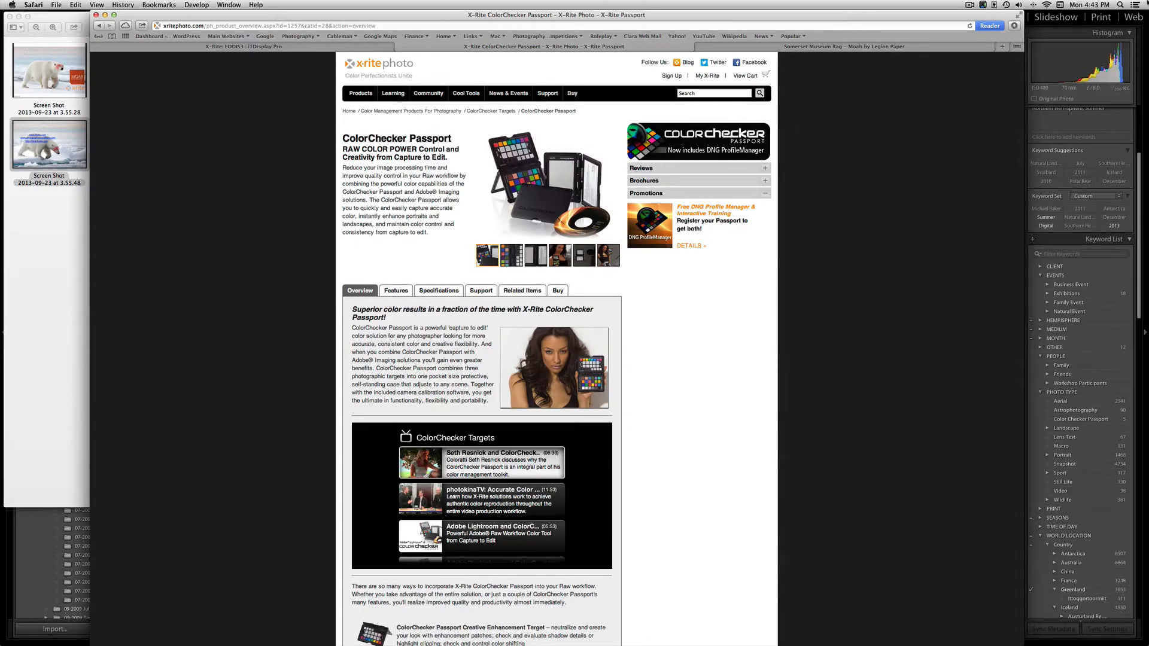
Switch to Adobe Photoshop Lightroom 5 and open the ColorChecker target photo in the Develop module
key(ctrl+Up)
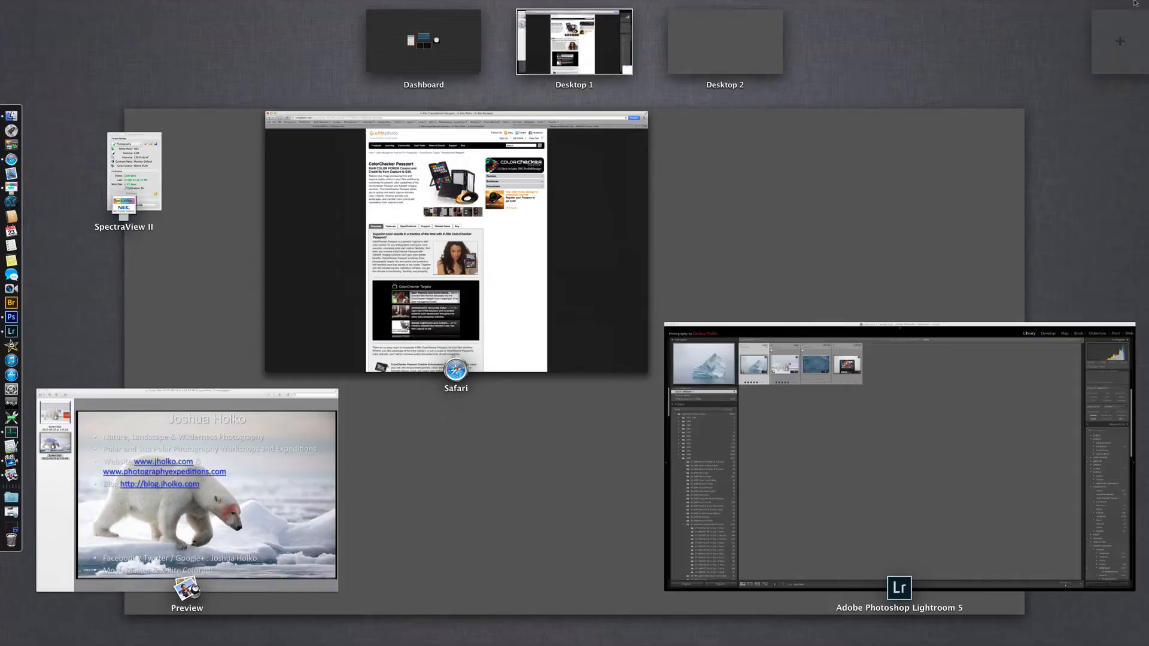
click(862, 419)
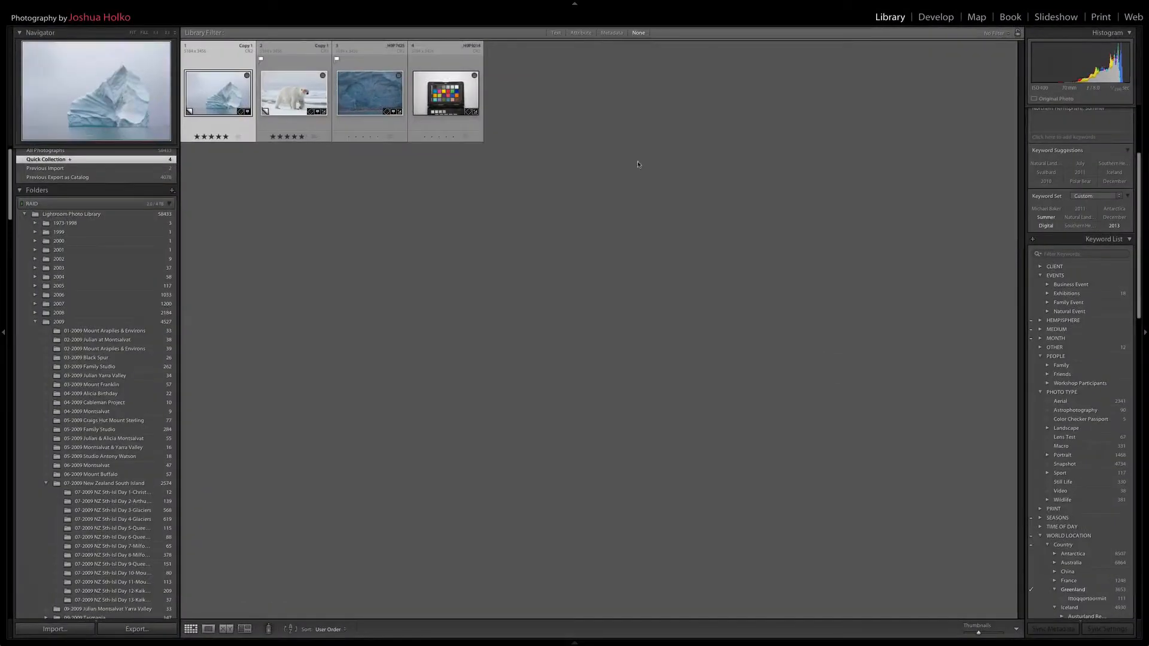
click(452, 89)
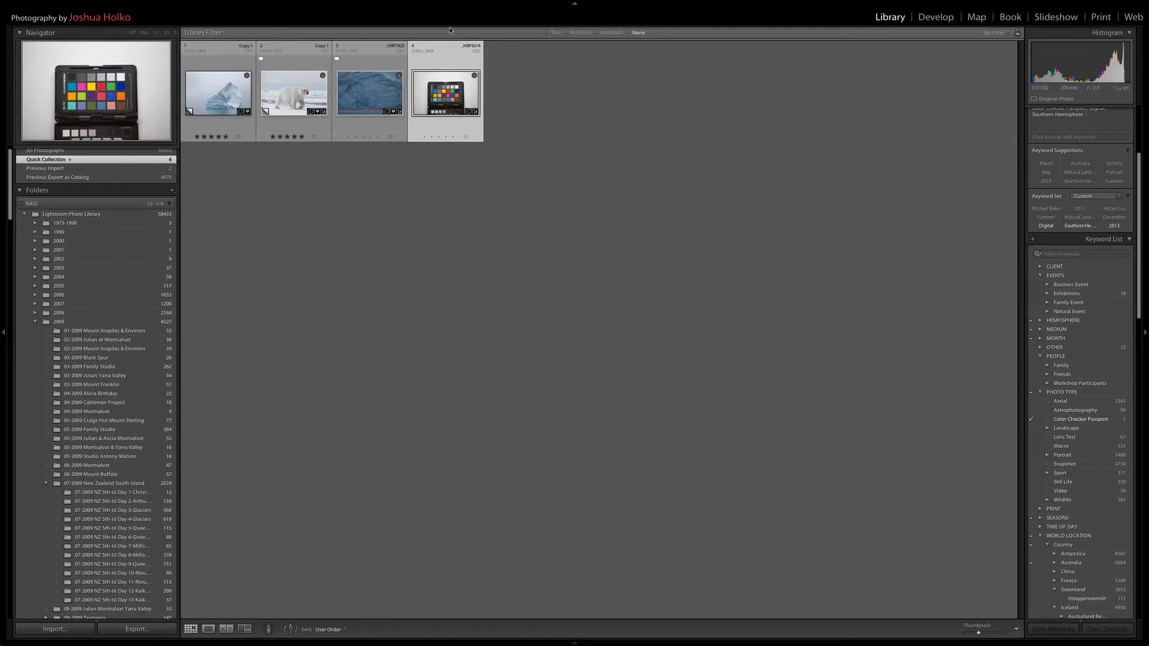
double_click(429, 86)
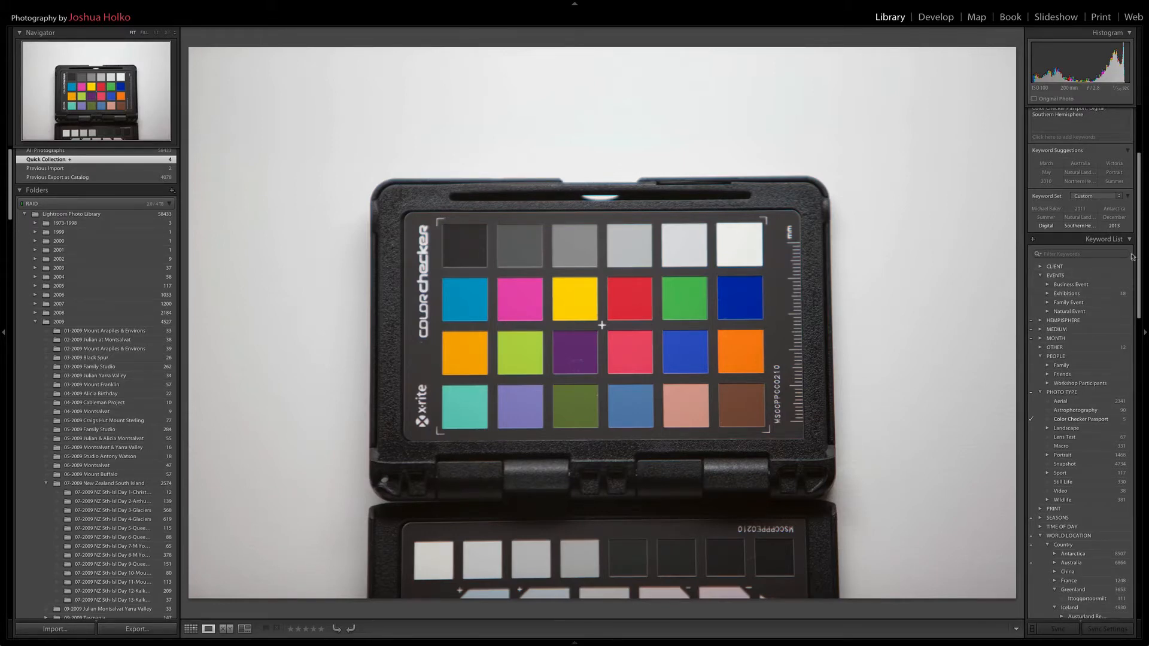
key(d)
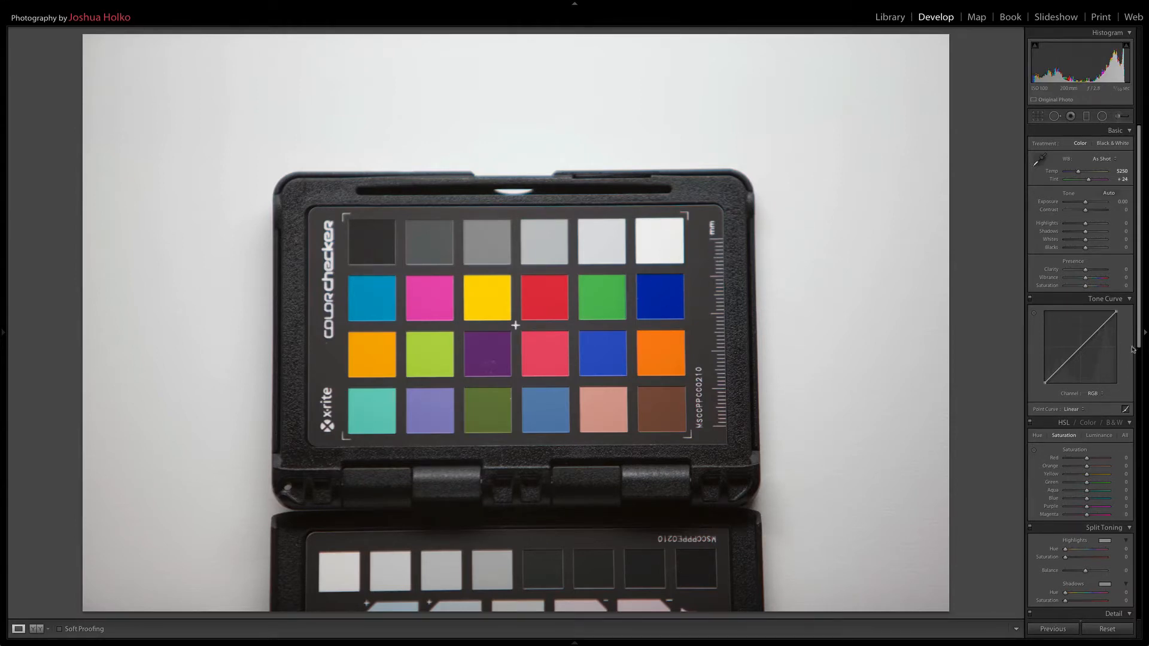
Compare the ColorChecker photo's colours under the Adobe Standard and Canon 1DX D5000 camera profiles, finishing on Canon 1DX D5000
scroll(1140, 327, down, 1)
drag(1140, 327, 1146, 593)
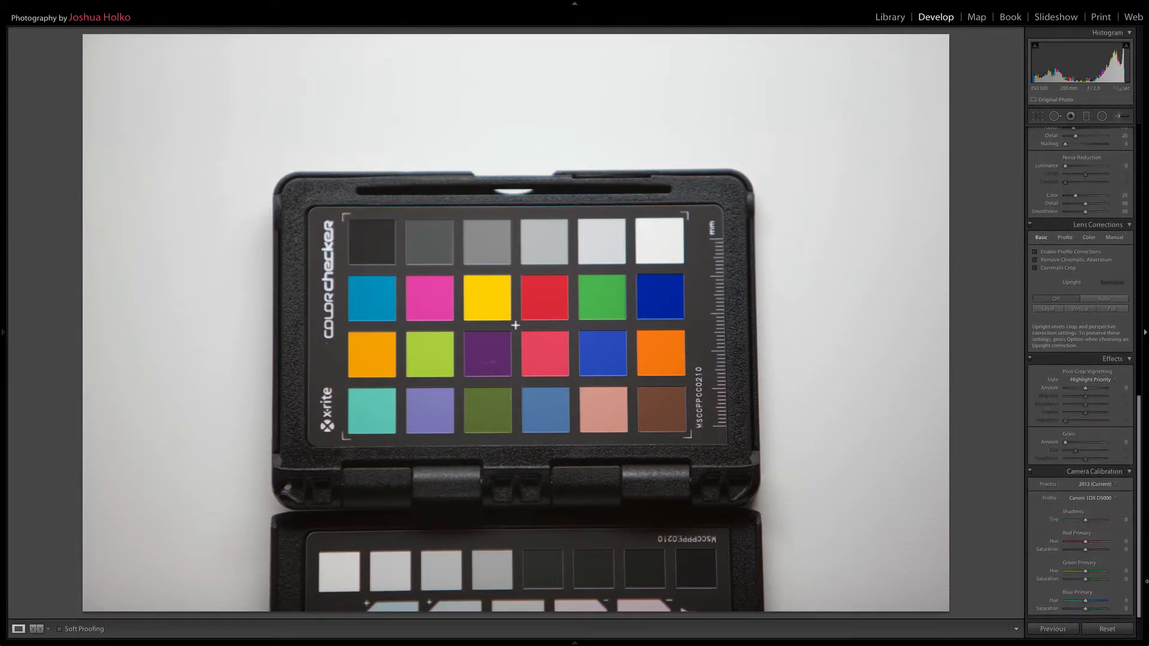
click(1112, 499)
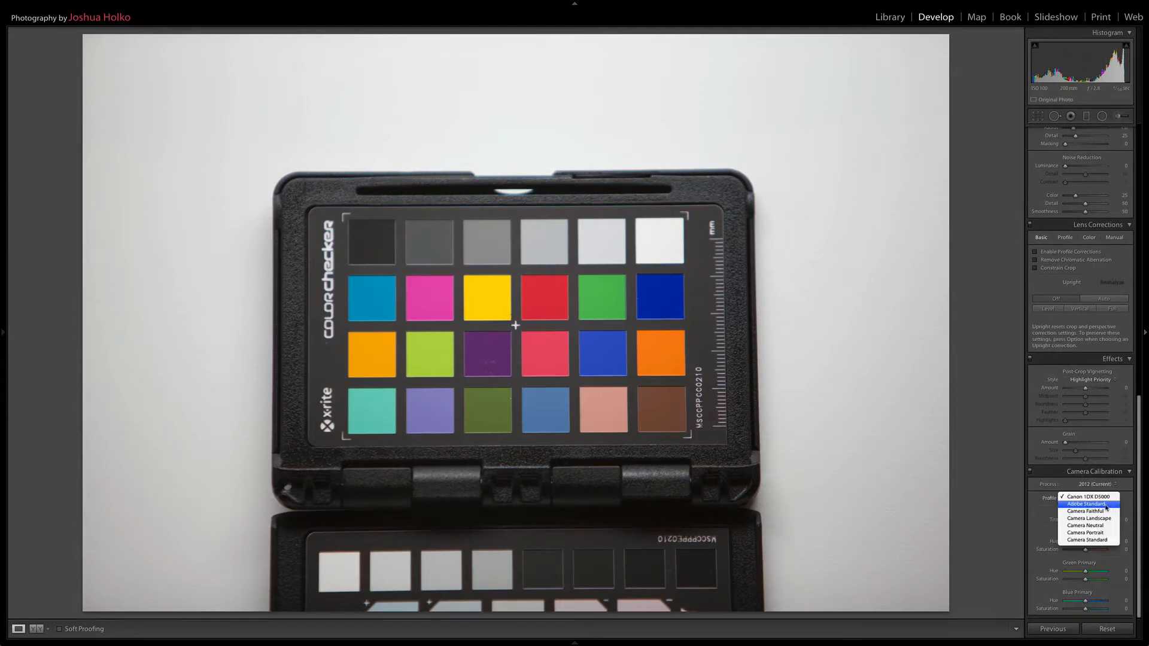
click(1107, 506)
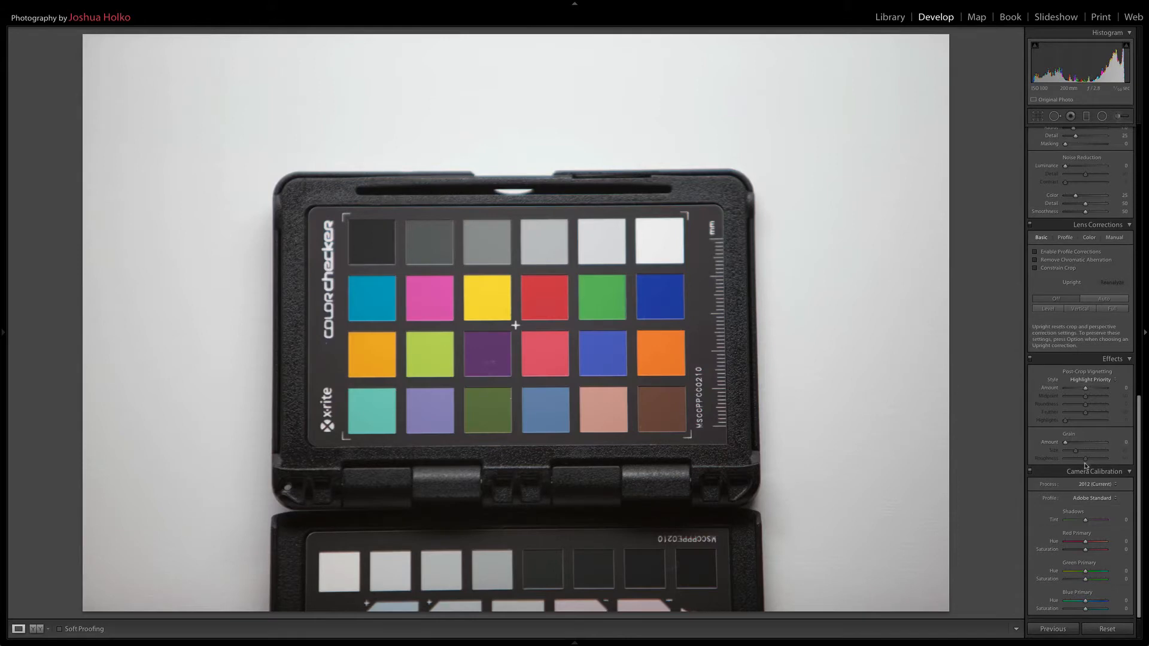
click(1093, 500)
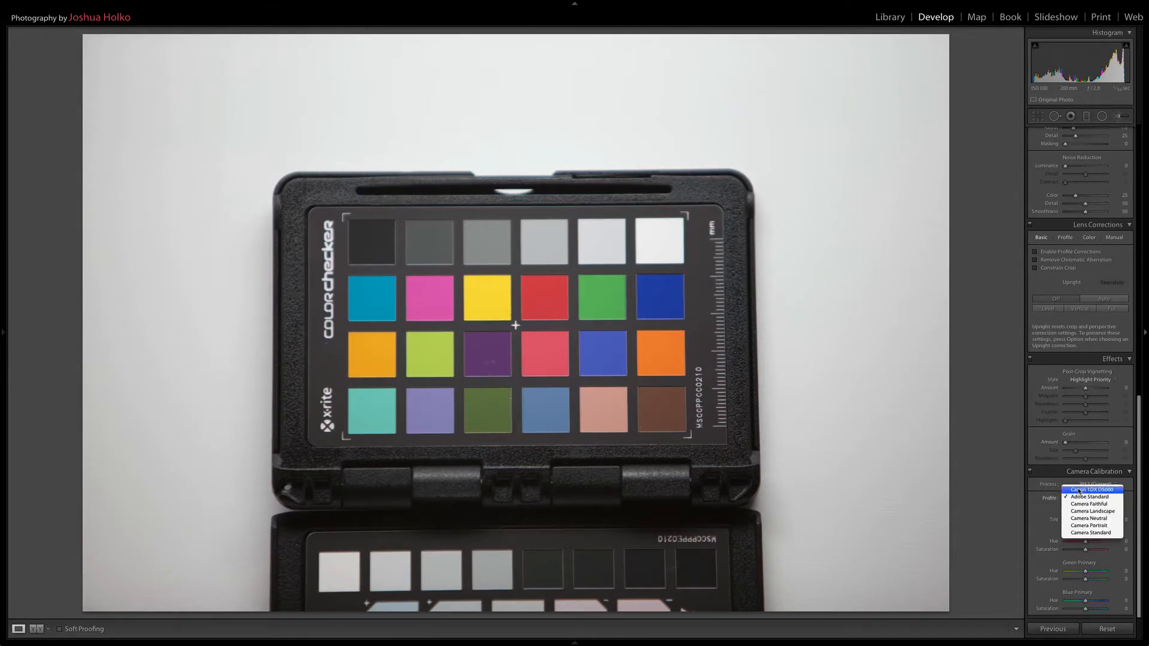
click(1079, 490)
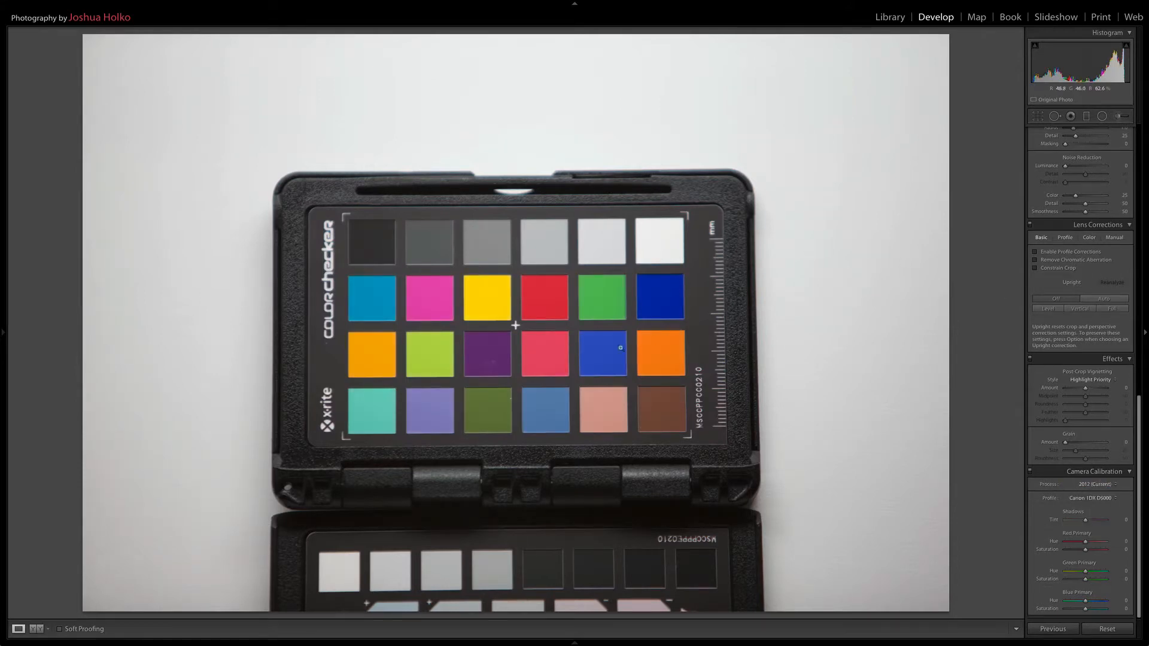
click(1080, 498)
click(1078, 504)
click(1080, 500)
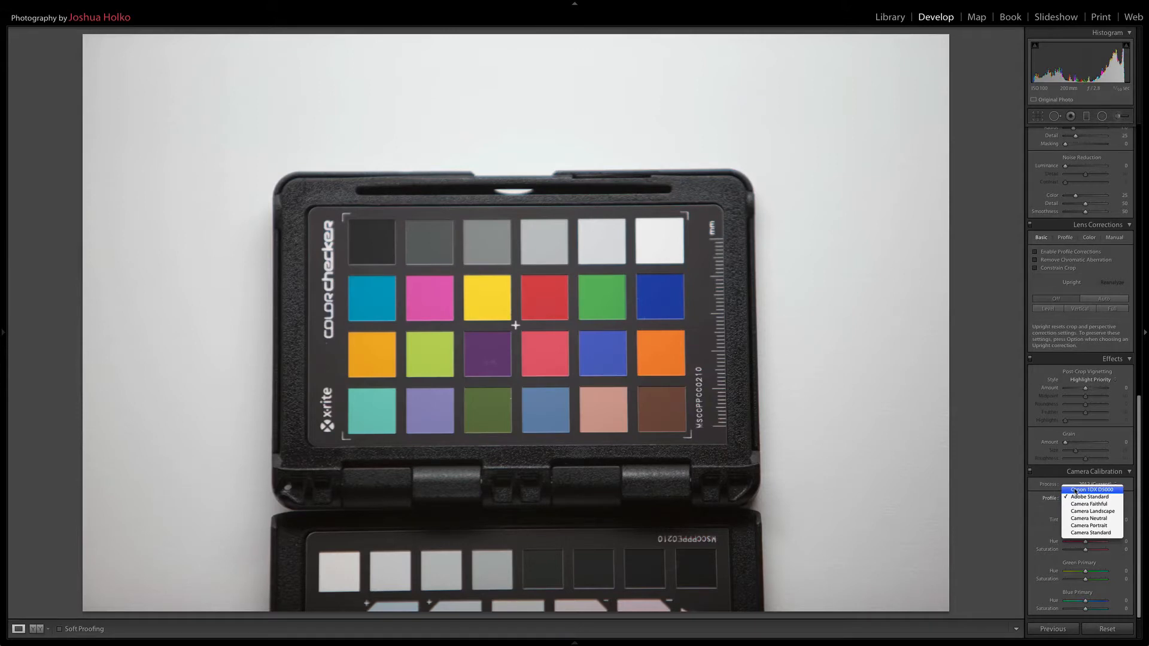
click(1076, 490)
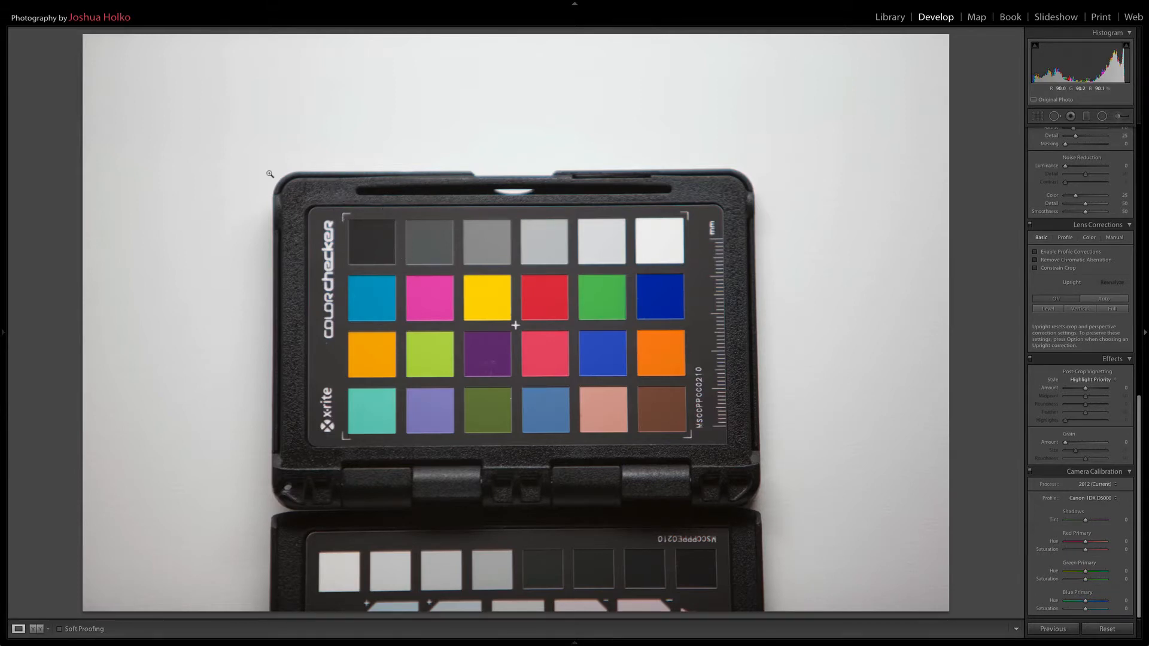
Return to the photo grid and open the iceberg photo in the Develop module
key(g)
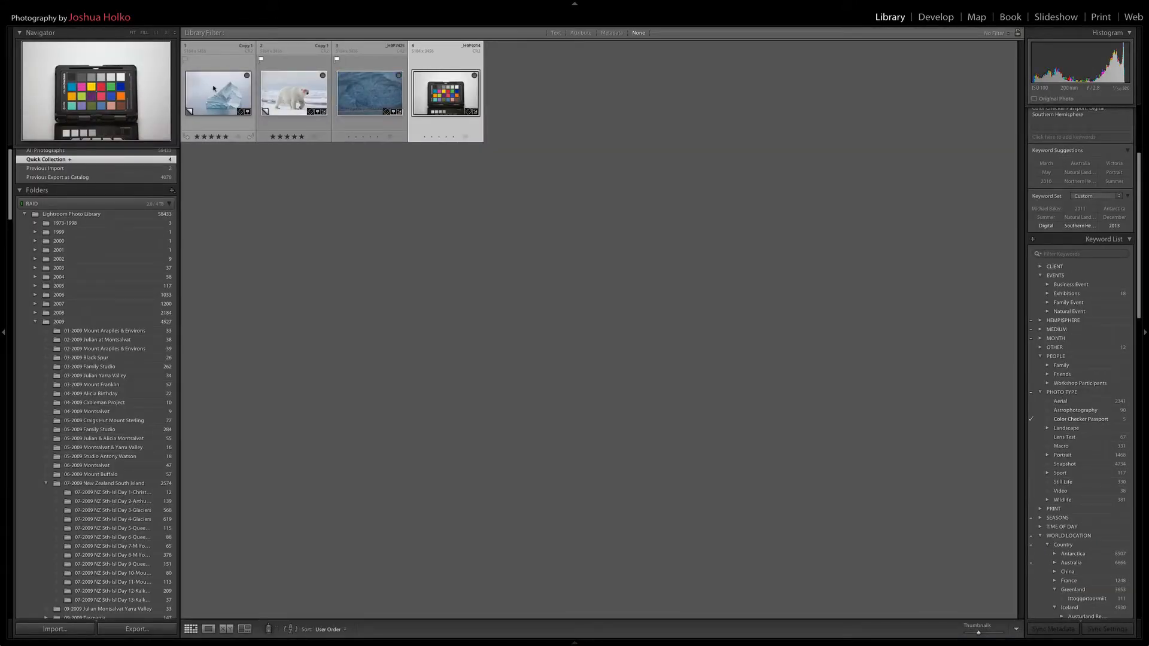
click(218, 94)
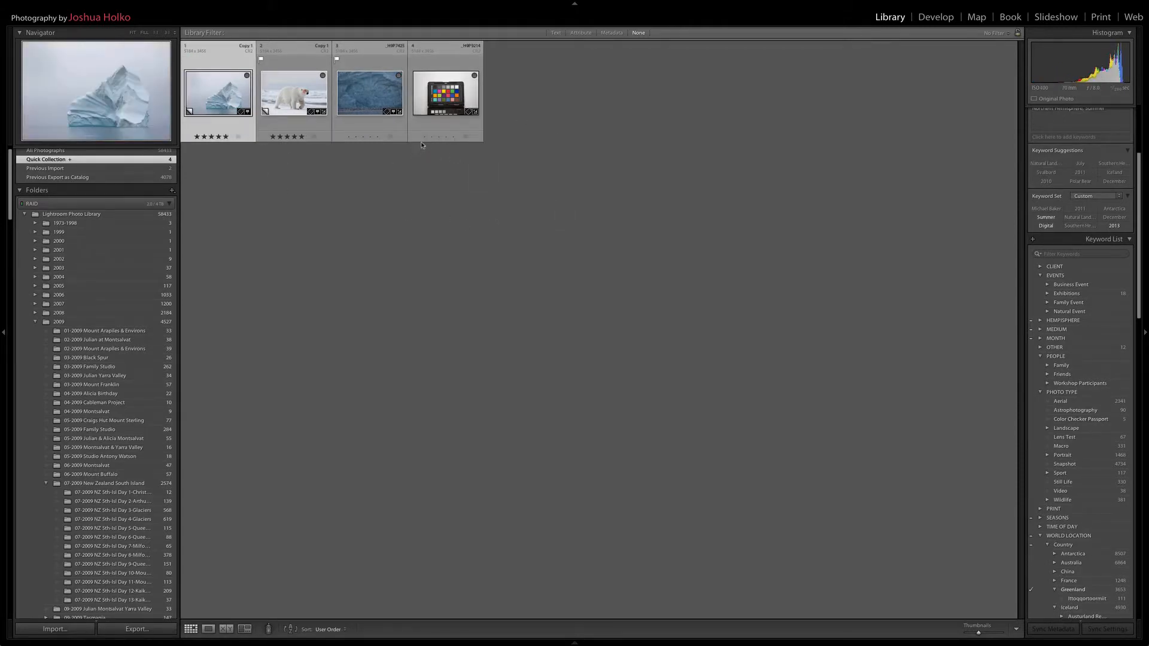
key(e)
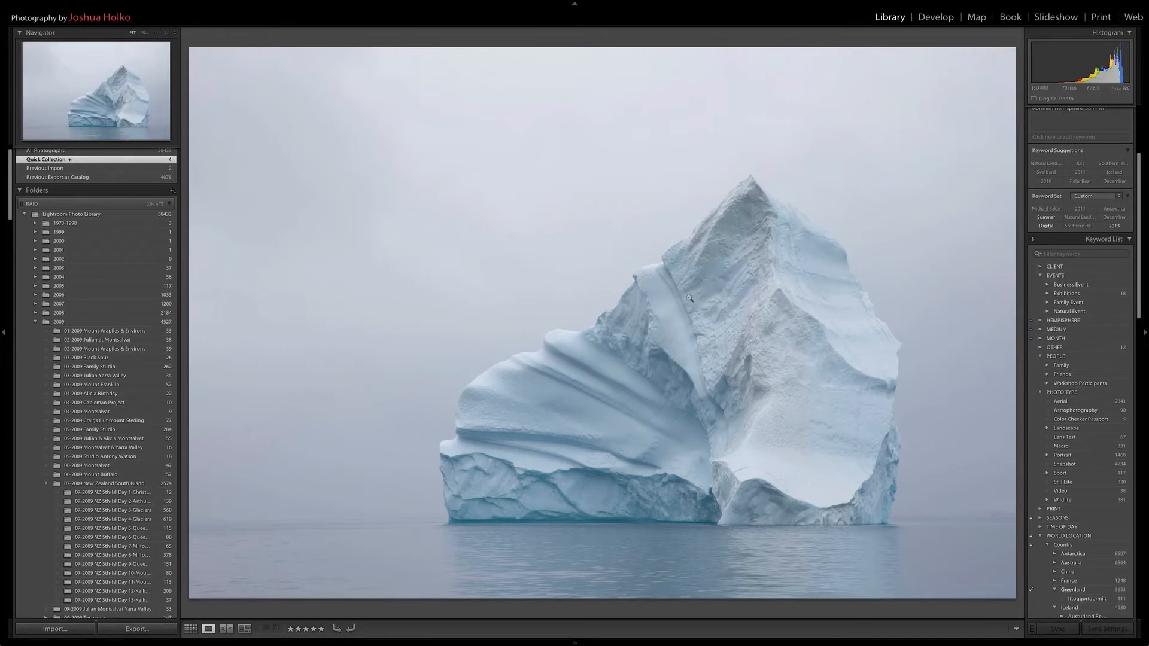
click(931, 18)
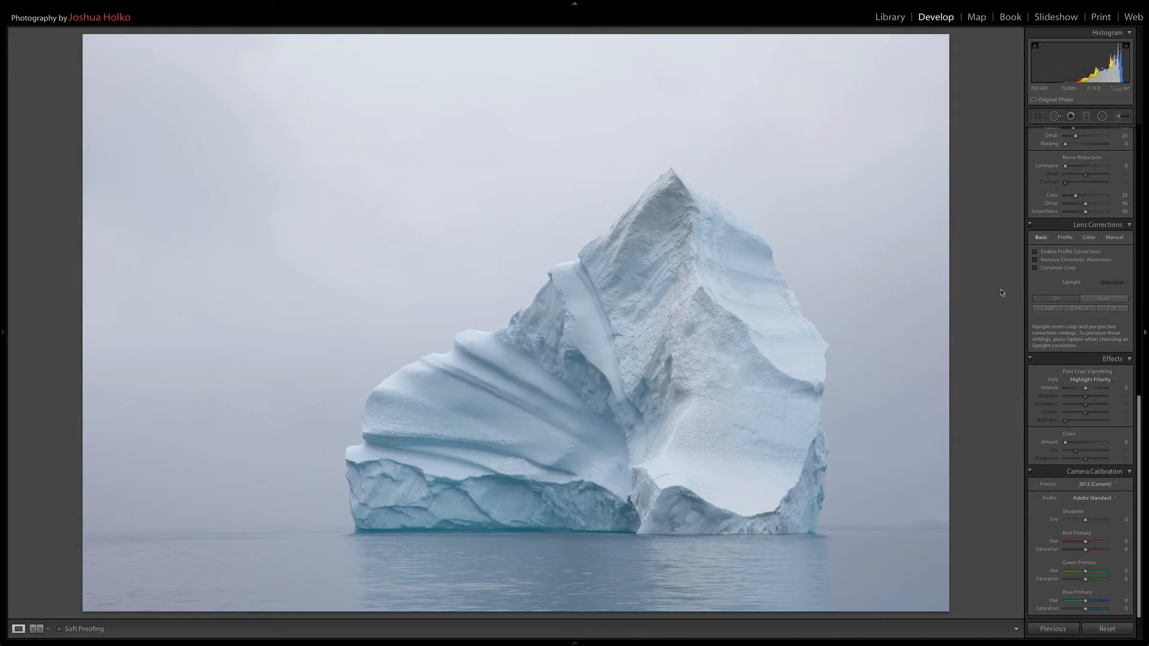
Set the iceberg photo's camera calibration profile to Canon 1DX D5000
scroll(1141, 353, up, 2)
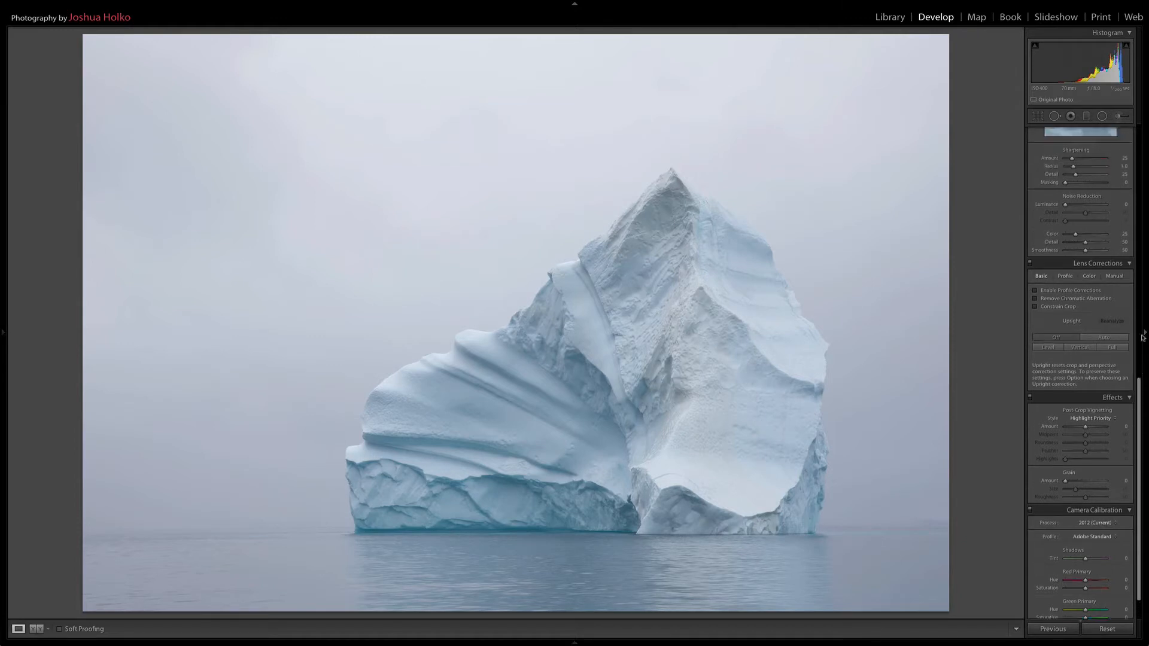
scroll(1141, 354, up, 10)
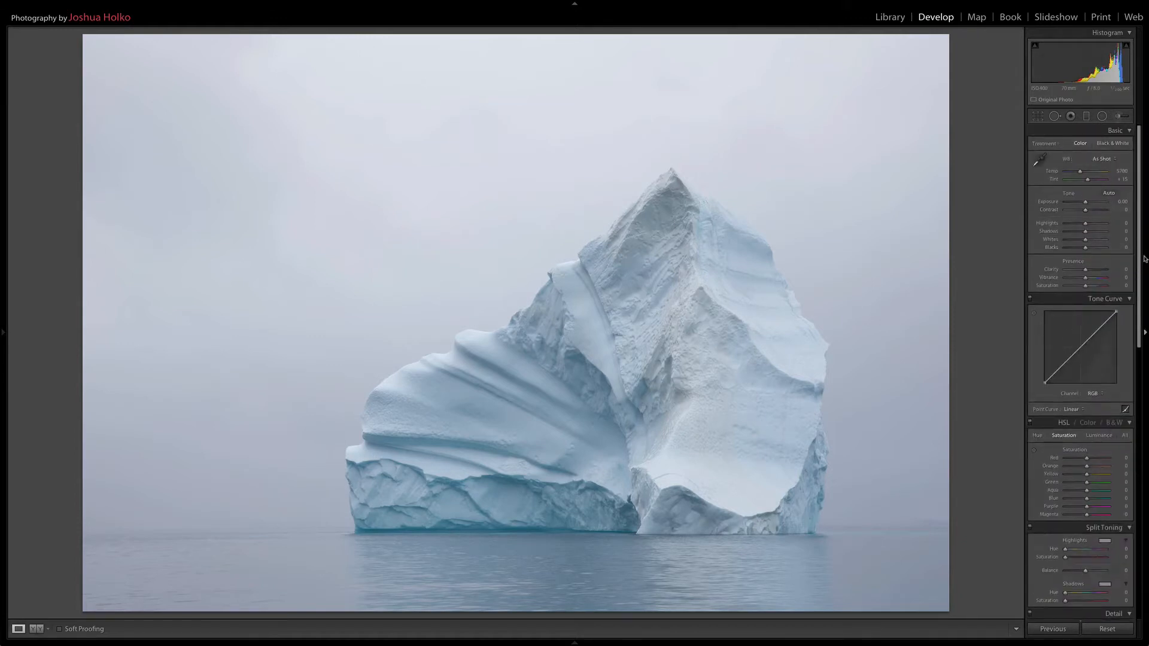
drag(1145, 259, 1132, 482)
scroll(1133, 482, down, 5)
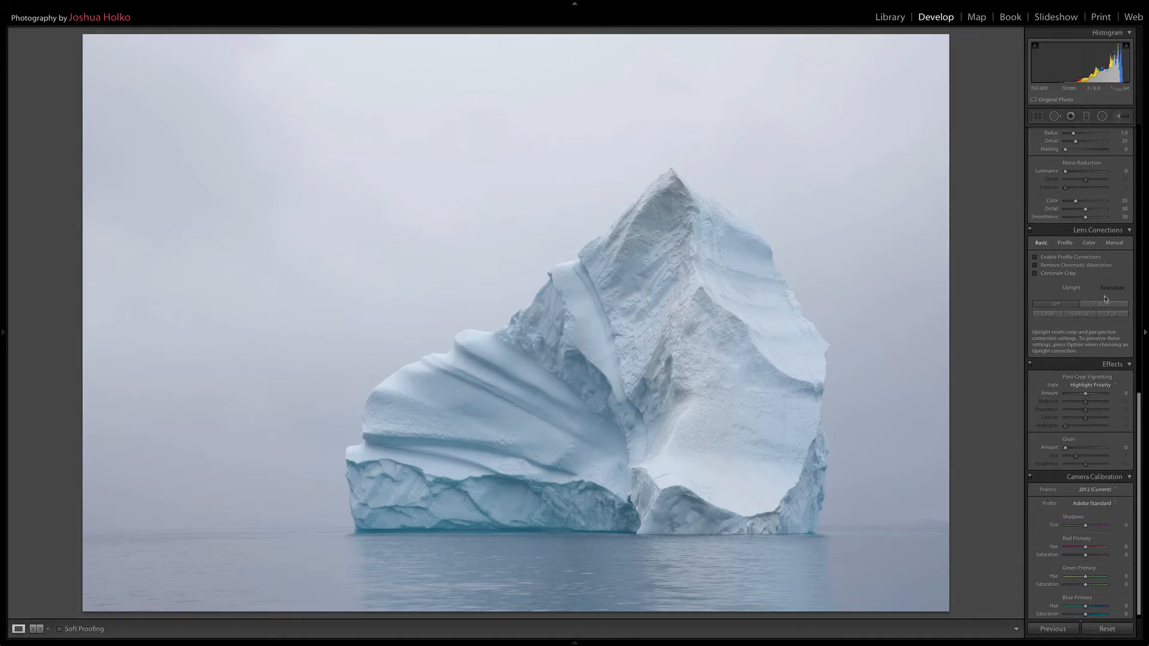
click(1085, 504)
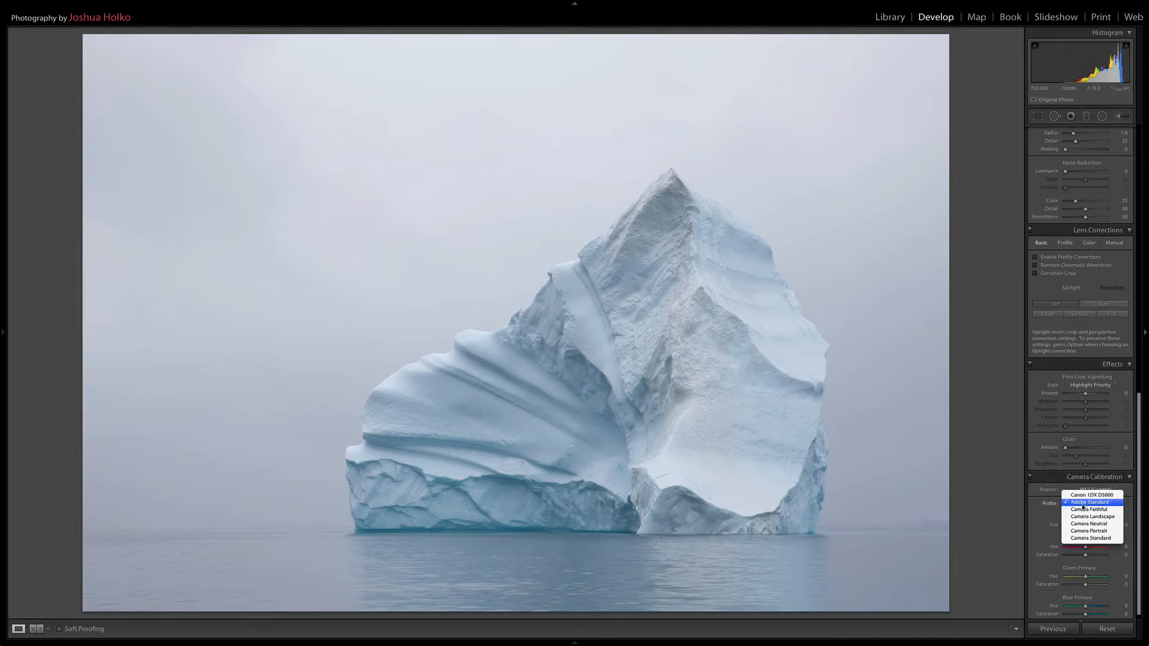
click(1071, 496)
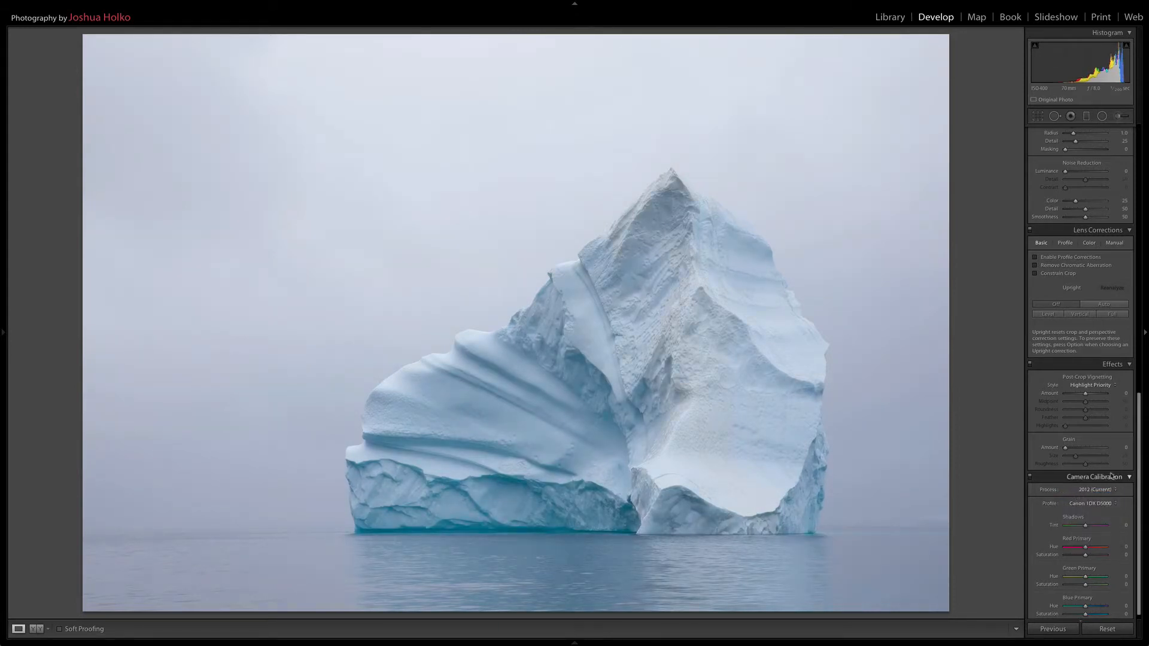
Compare the iceberg photo under the Adobe Standard profile, and restore the Canon 1DX D5000 profile
click(1079, 502)
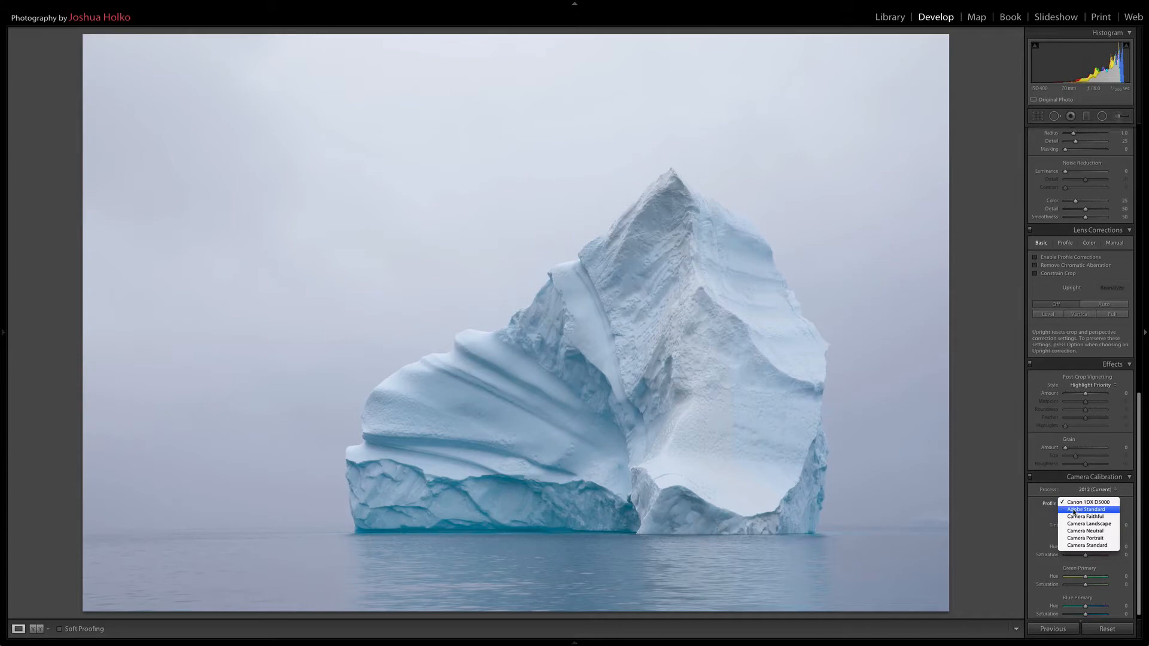
click(1073, 510)
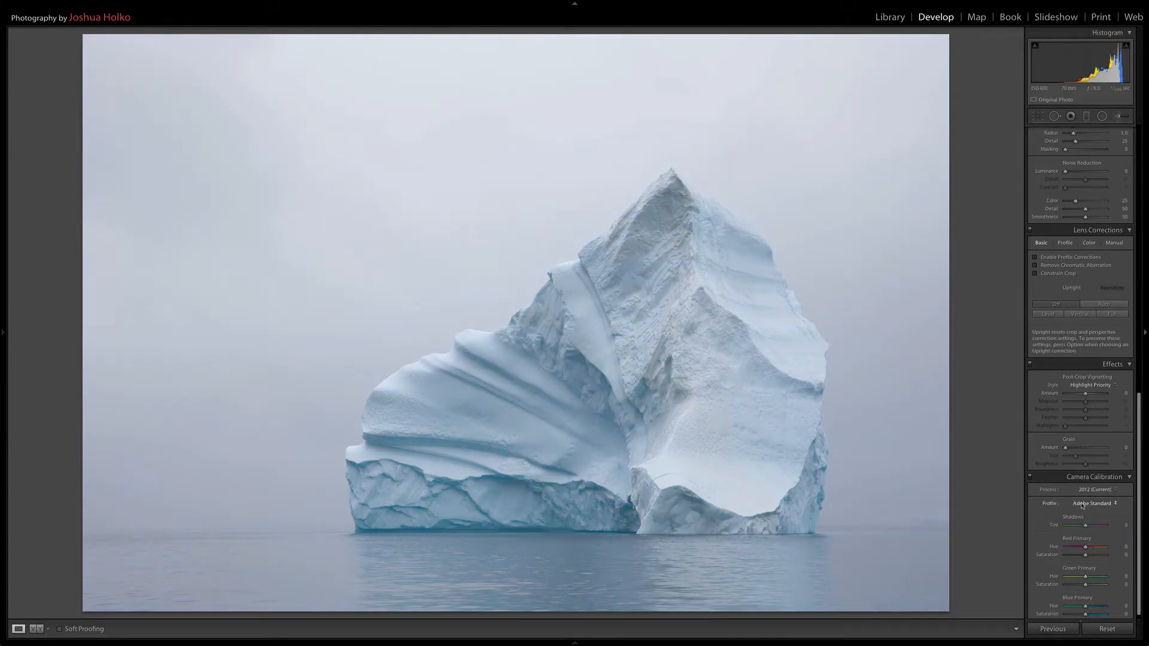
click(1080, 504)
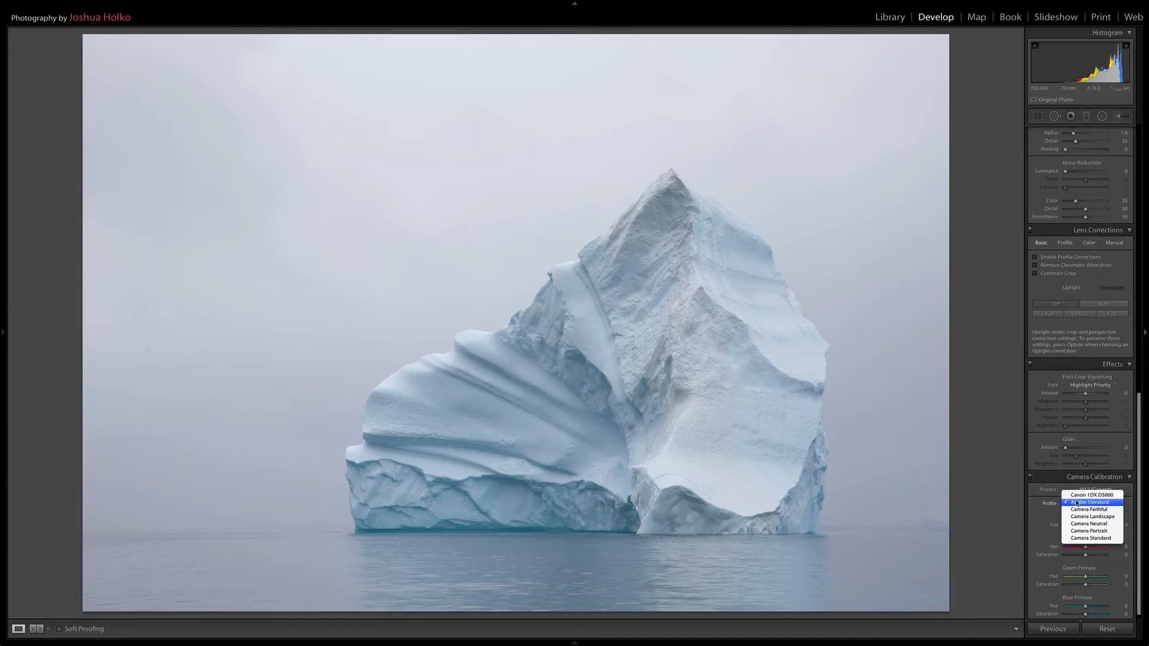
click(1071, 496)
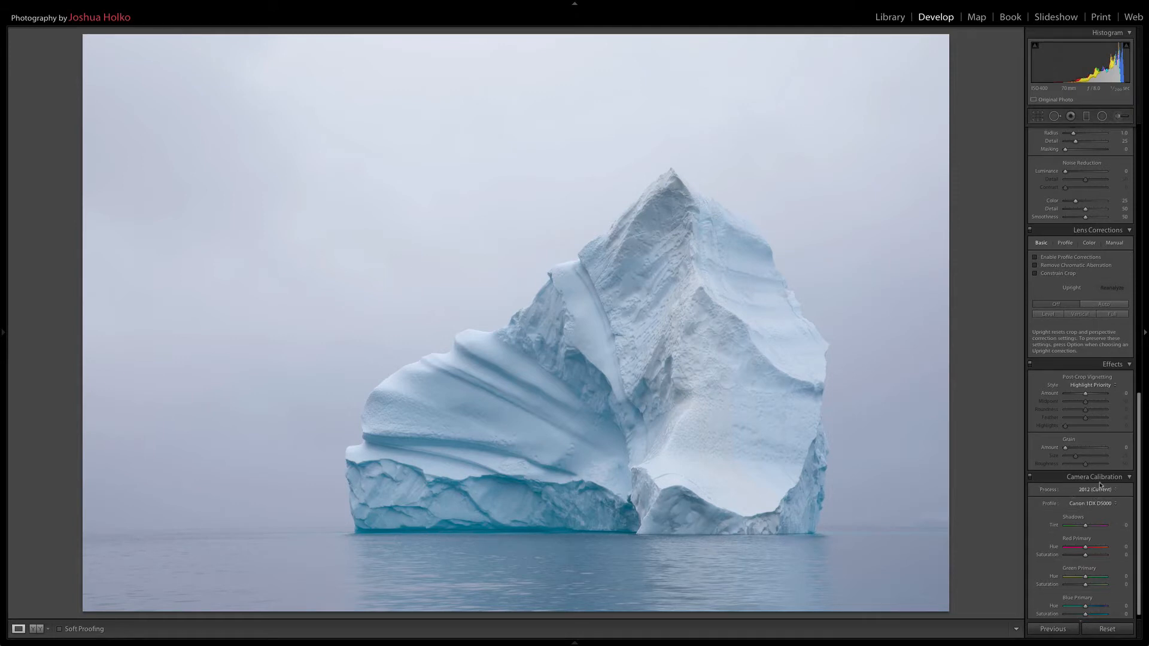
Apply automatic tone adjustments to the iceberg photo
drag(1140, 450, 1142, 191)
drag(1141, 191, 1143, 160)
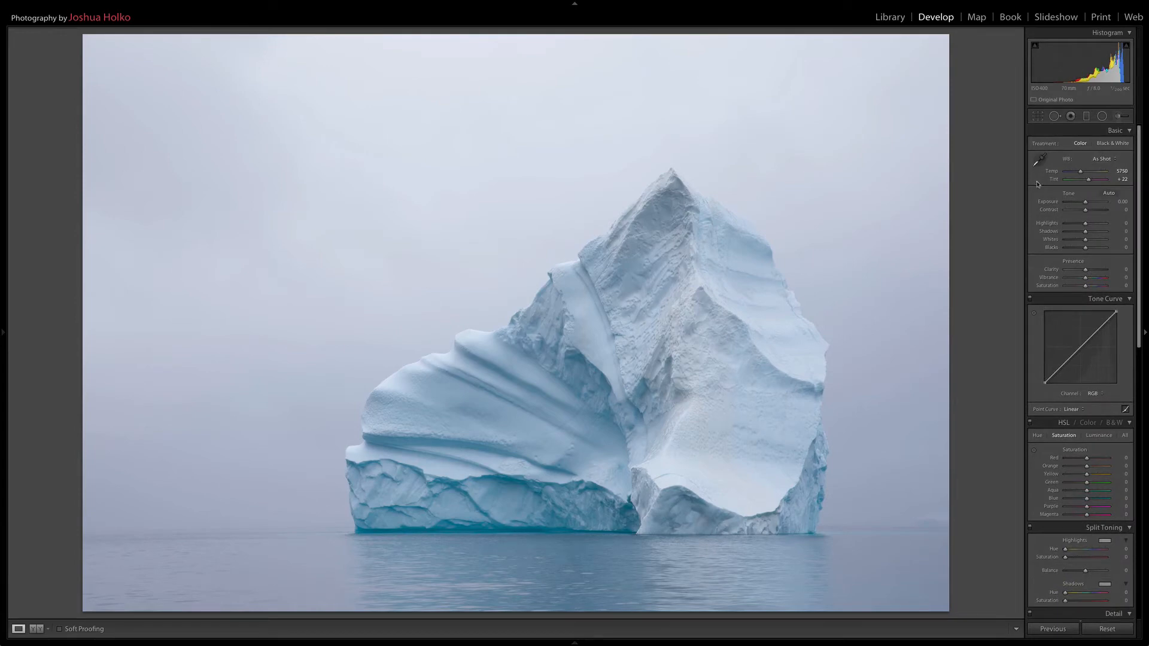
click(1109, 193)
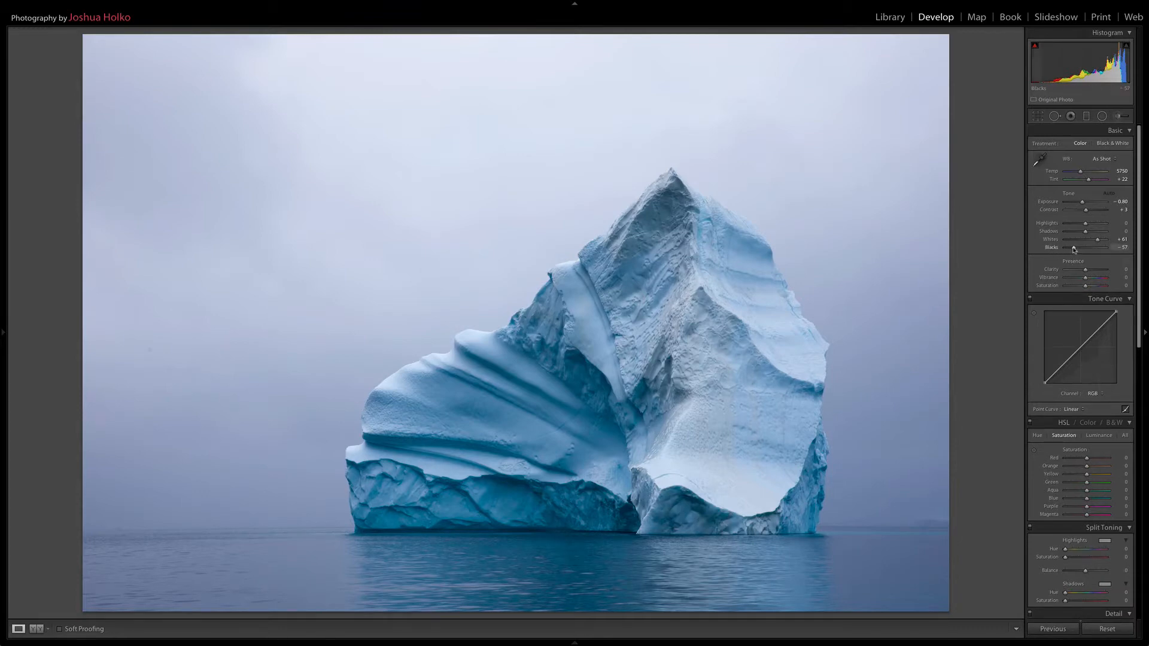
Set the iceberg photo's Blacks to -39 while checking the shadow clipping preview
key(alt)
drag(1074, 250, 1080, 252)
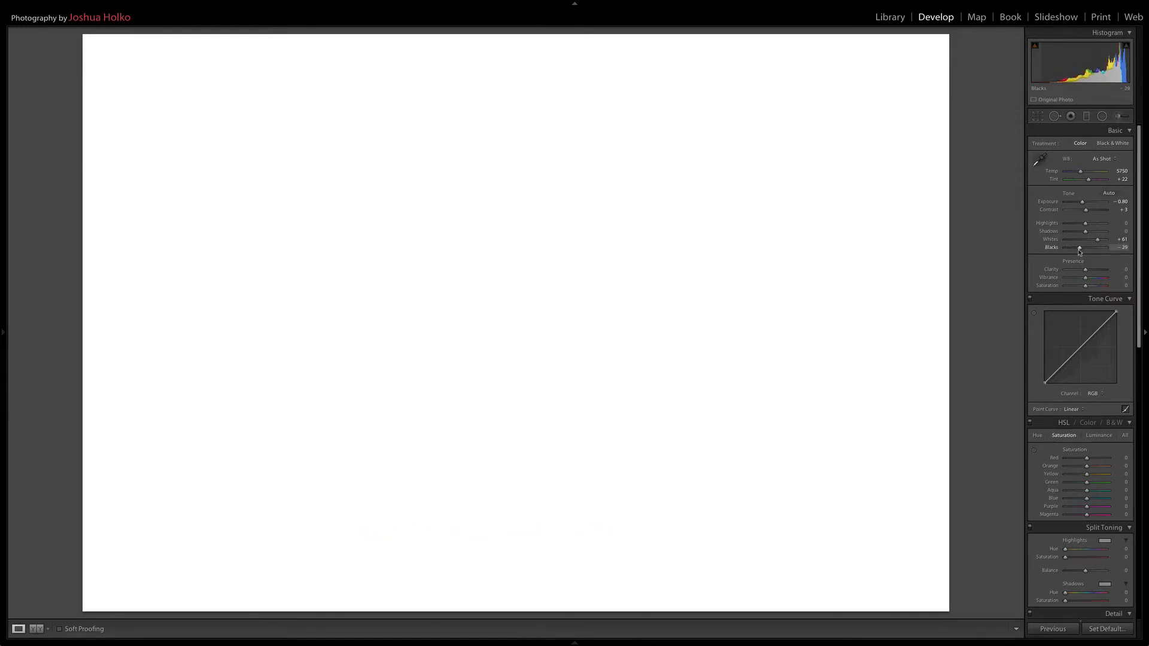
drag(1080, 252, 1078, 253)
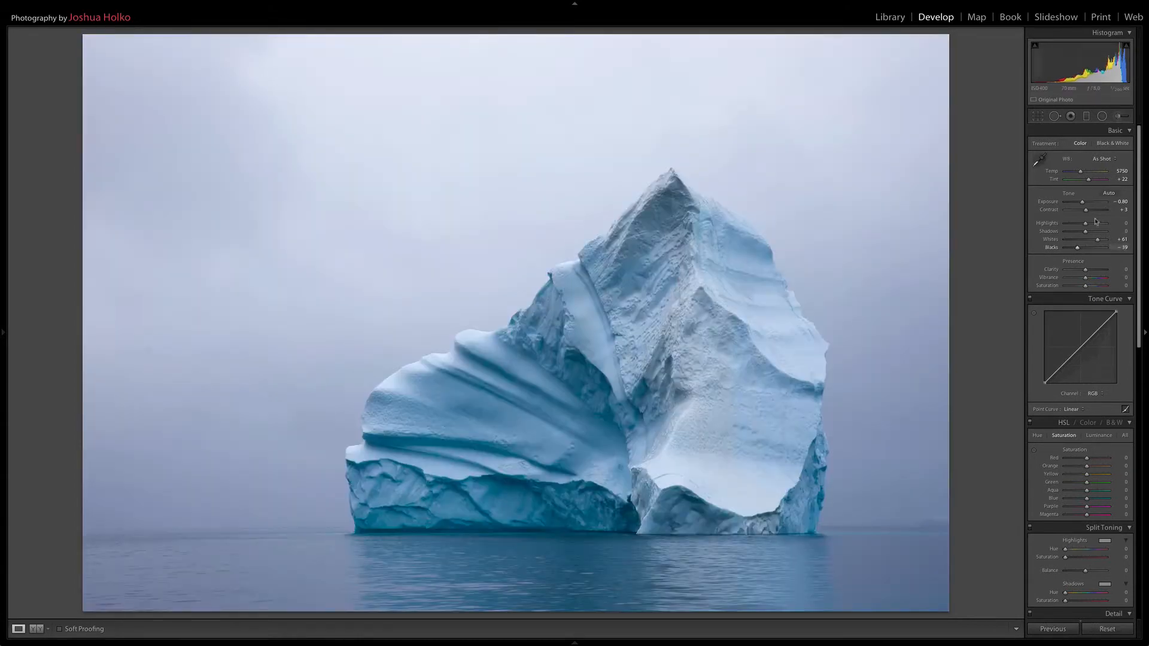
Set the iceberg photo's Whites to +66 while checking the highlight clipping preview
key(alt)
drag(1098, 240, 1103, 243)
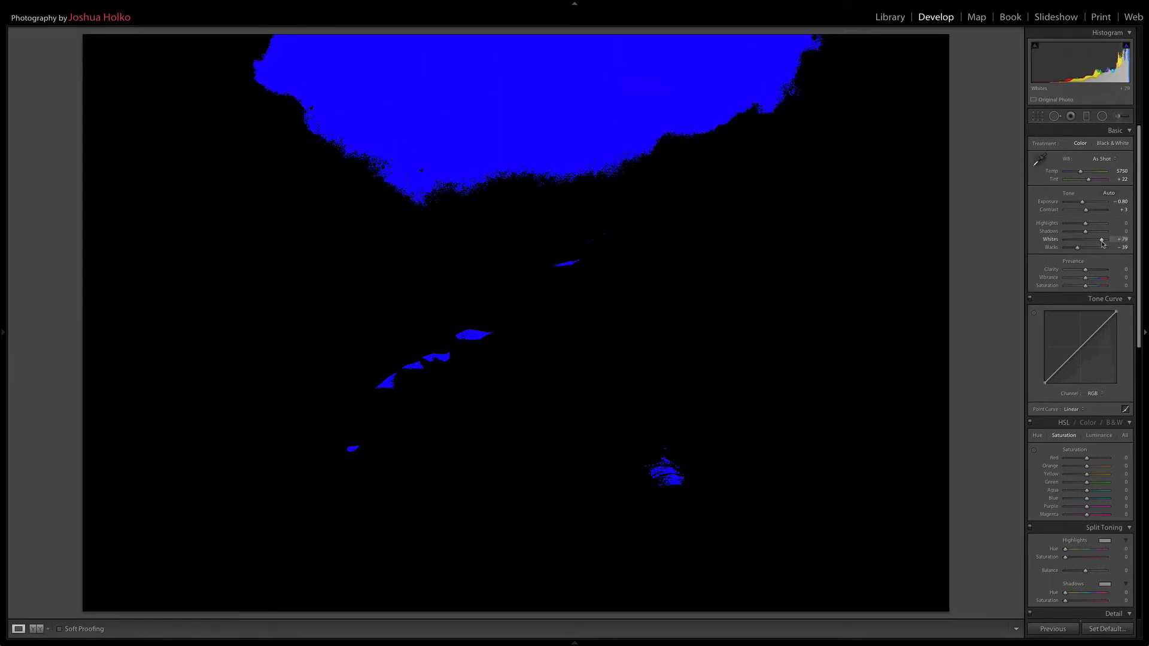
drag(1103, 244, 1103, 243)
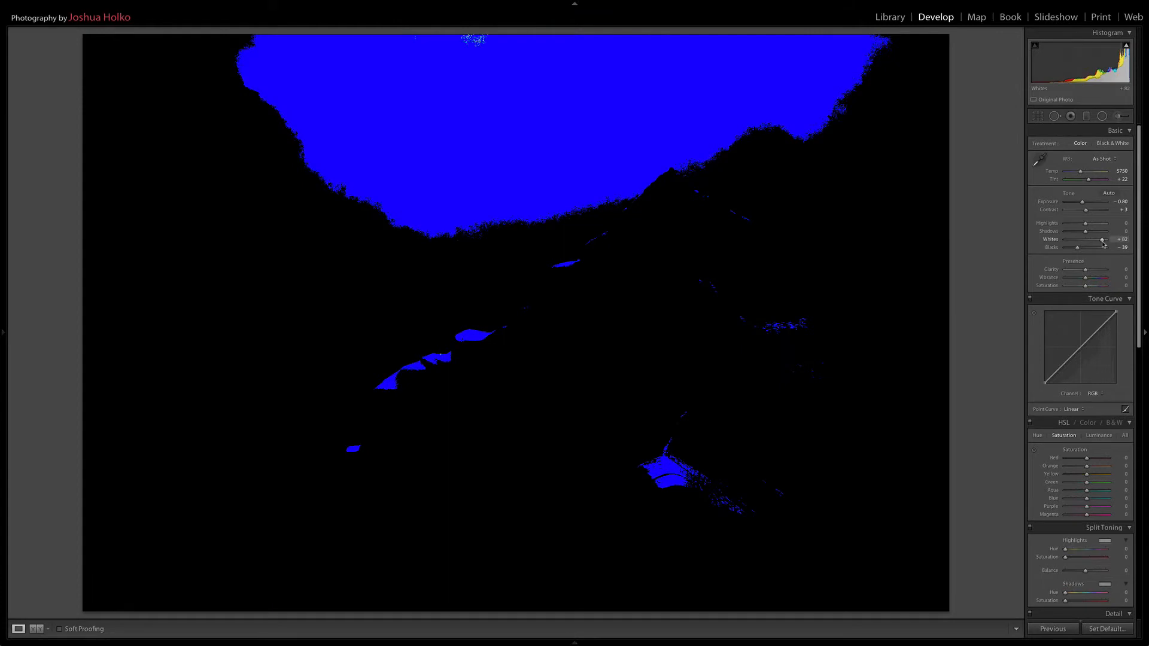
drag(1103, 243, 1099, 244)
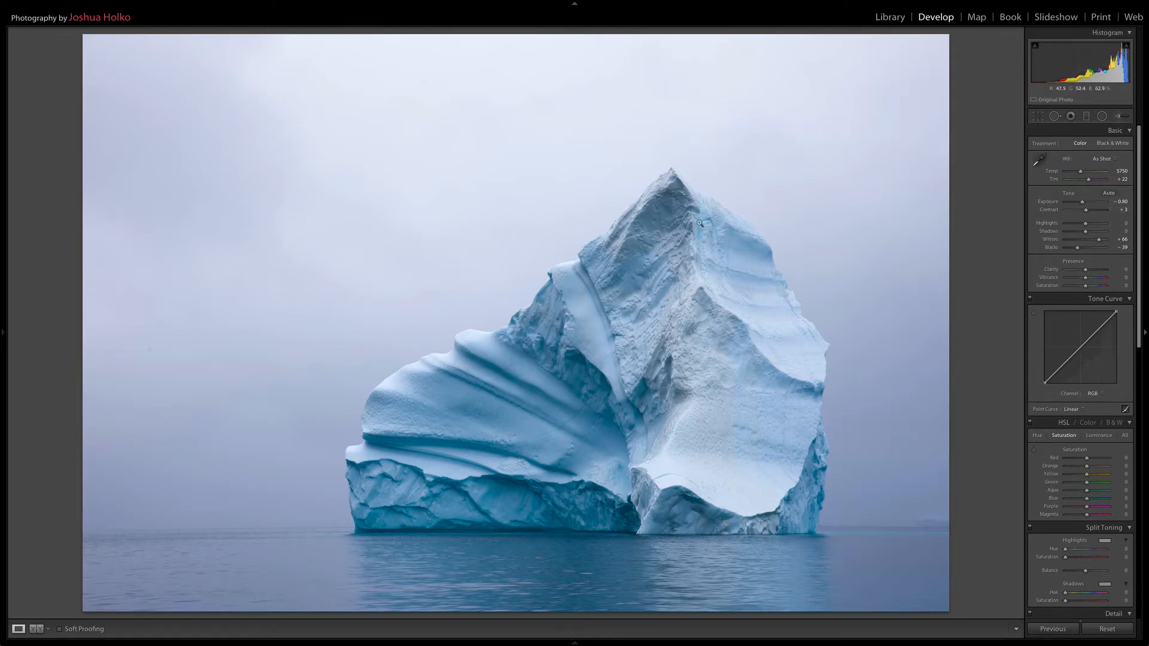
Check the iceberg's detail up close, and set the photo's Highlights to -59
click(660, 459)
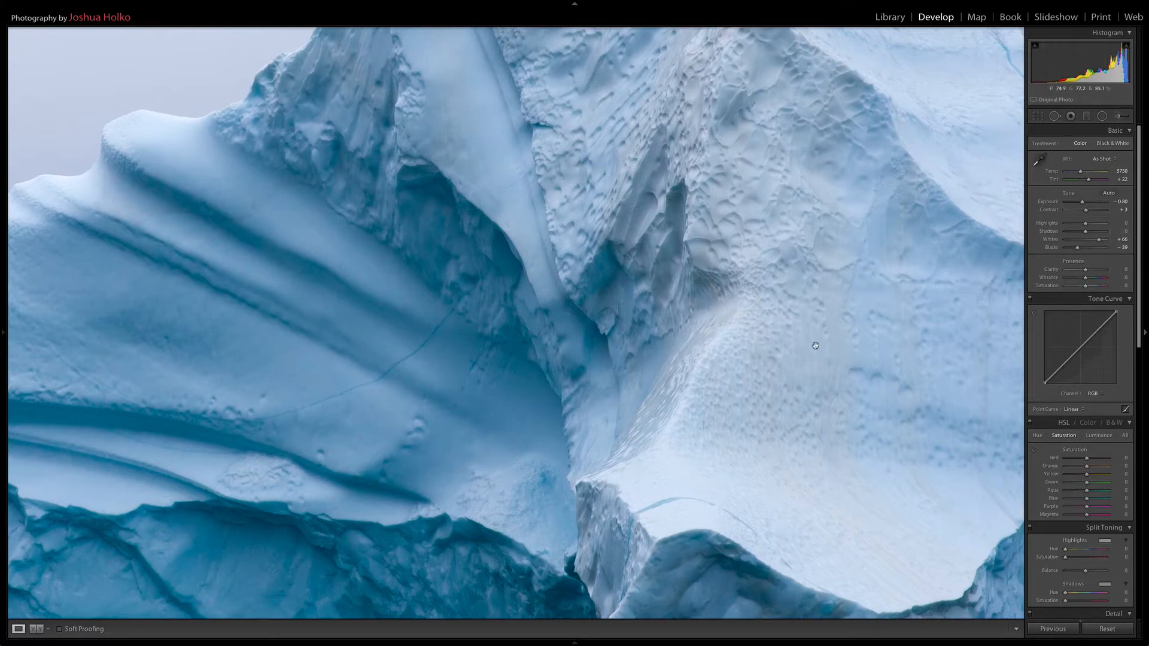
click(832, 338)
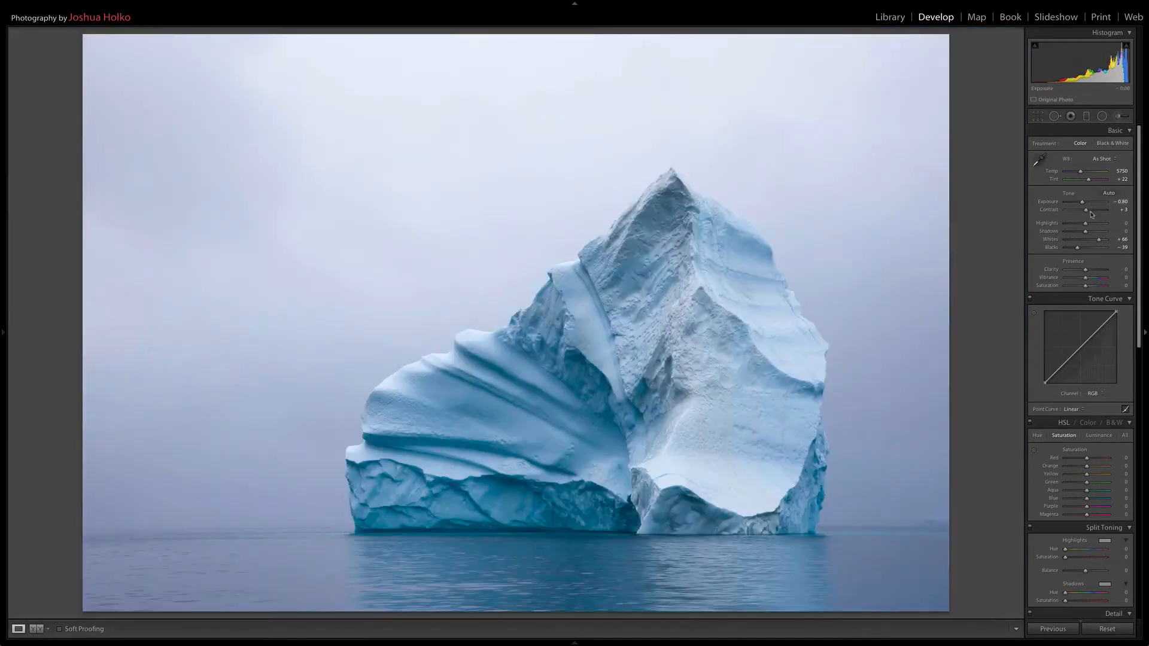
drag(1085, 223, 1078, 224)
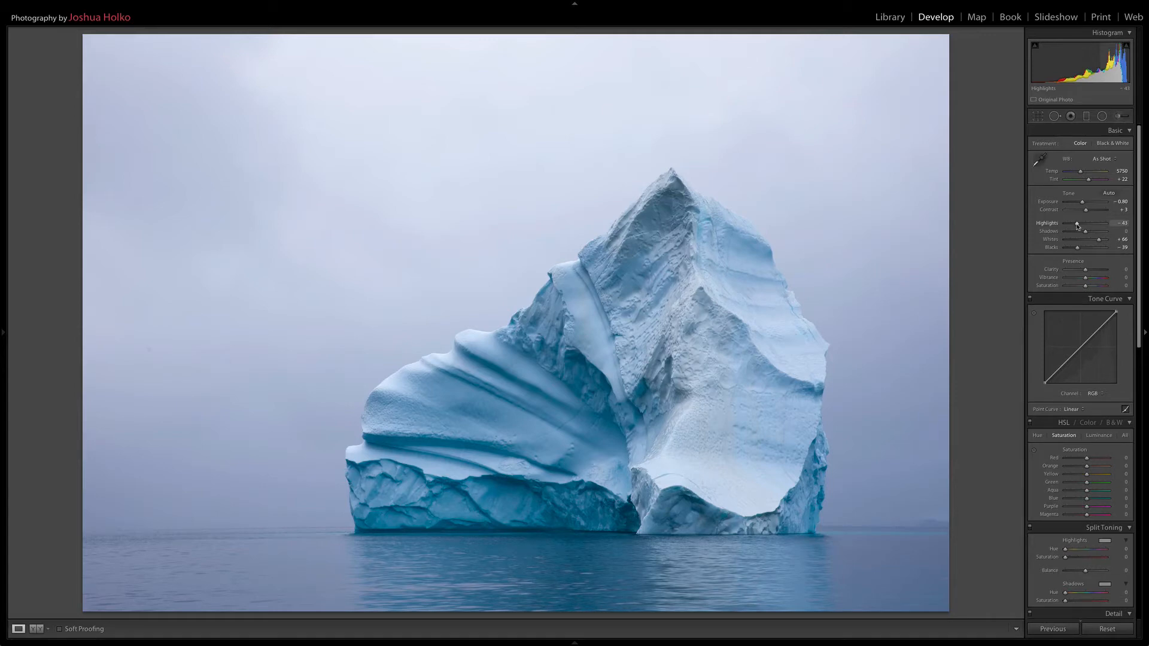
drag(1076, 225, 1075, 226)
drag(1074, 225, 1074, 225)
Try to set the white balance by sampling the iceberg's bright face as neutral, and undo it
click(1040, 159)
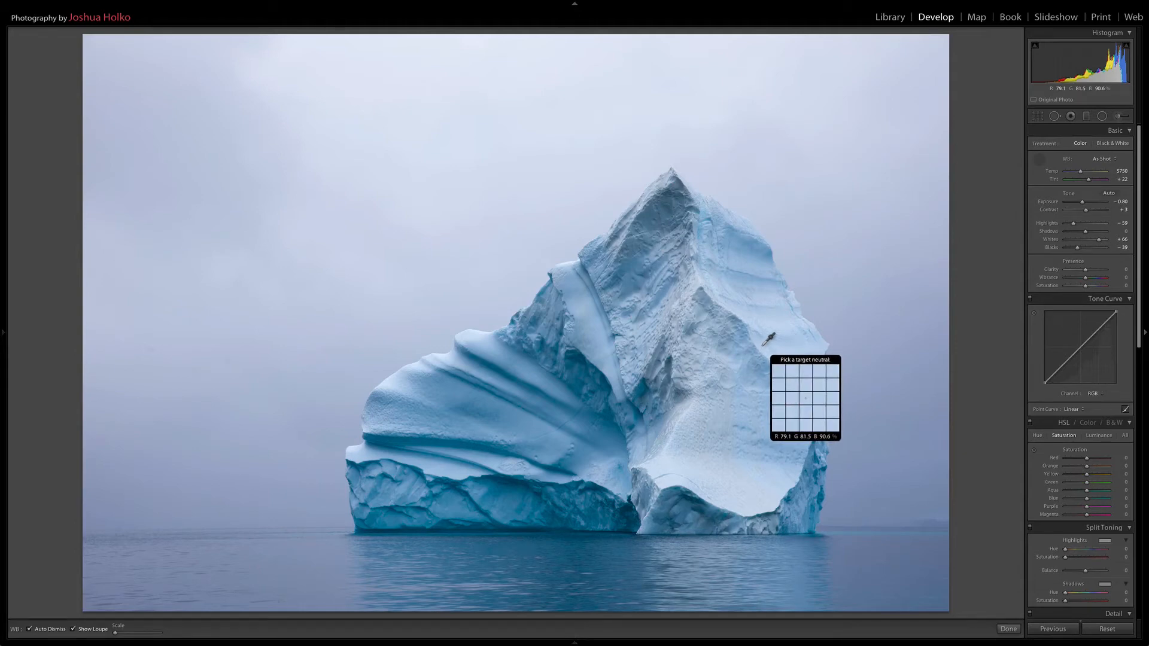
click(764, 345)
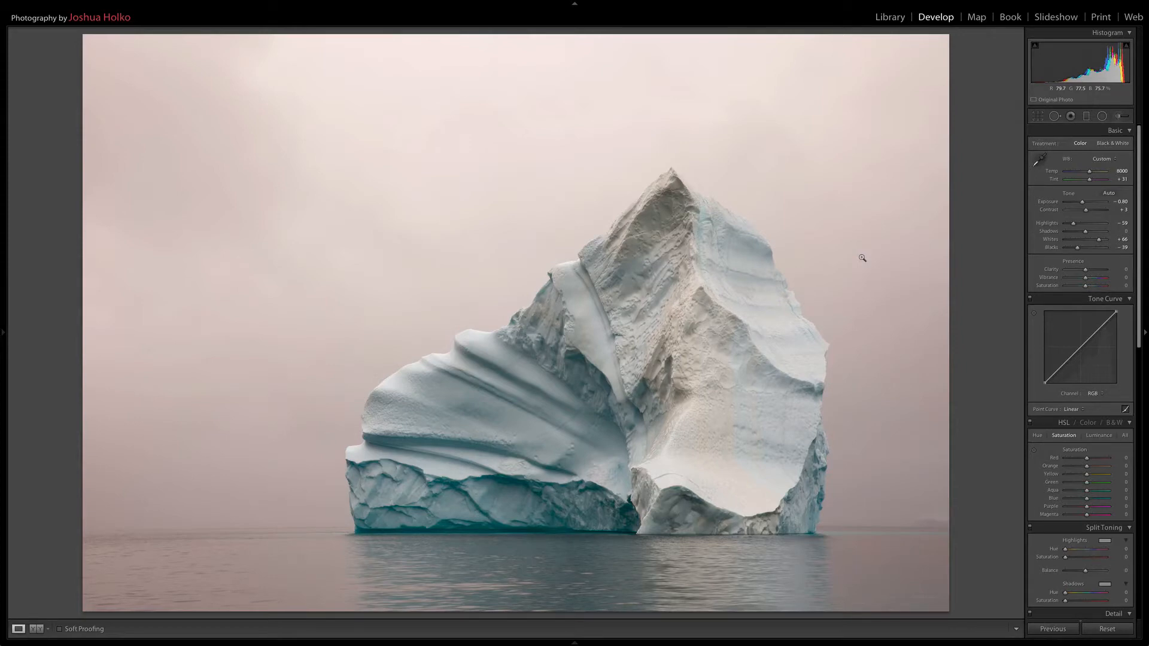
key(ctrl+z)
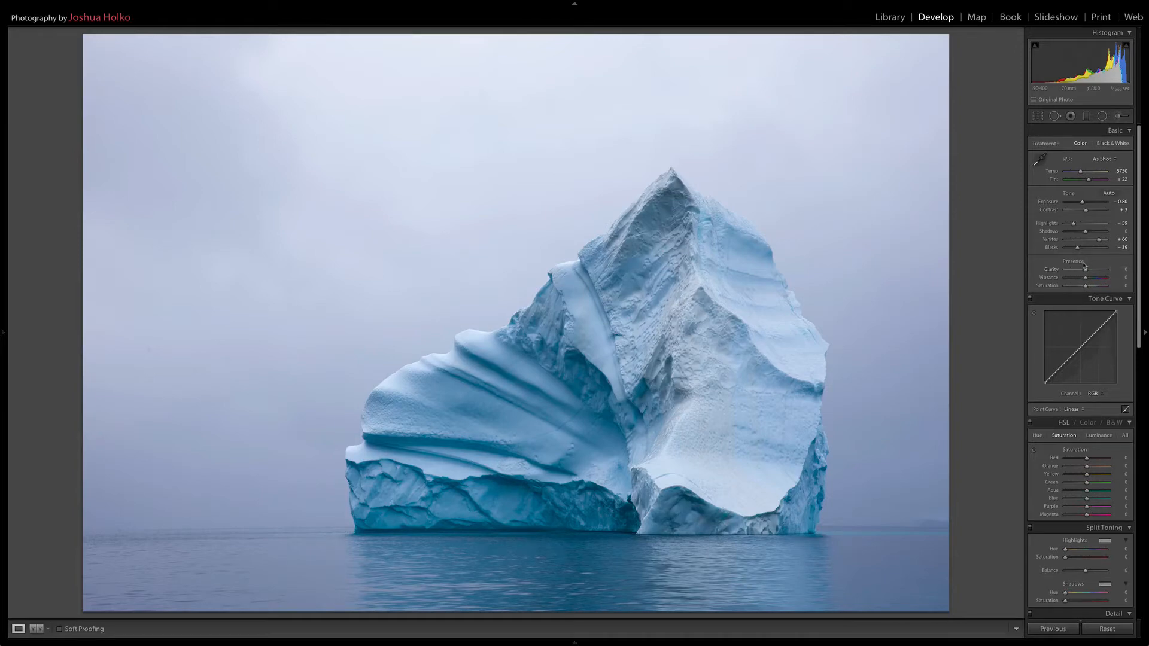
Set the iceberg photo's Clarity to +12 and Vibrance to +12
click(1117, 270)
key(Return)
click(1123, 278)
text(12)
key(Return)
Try a contrast S-curve on the RGB tone curve, and remove its two points
drag(1140, 283, 1139, 317)
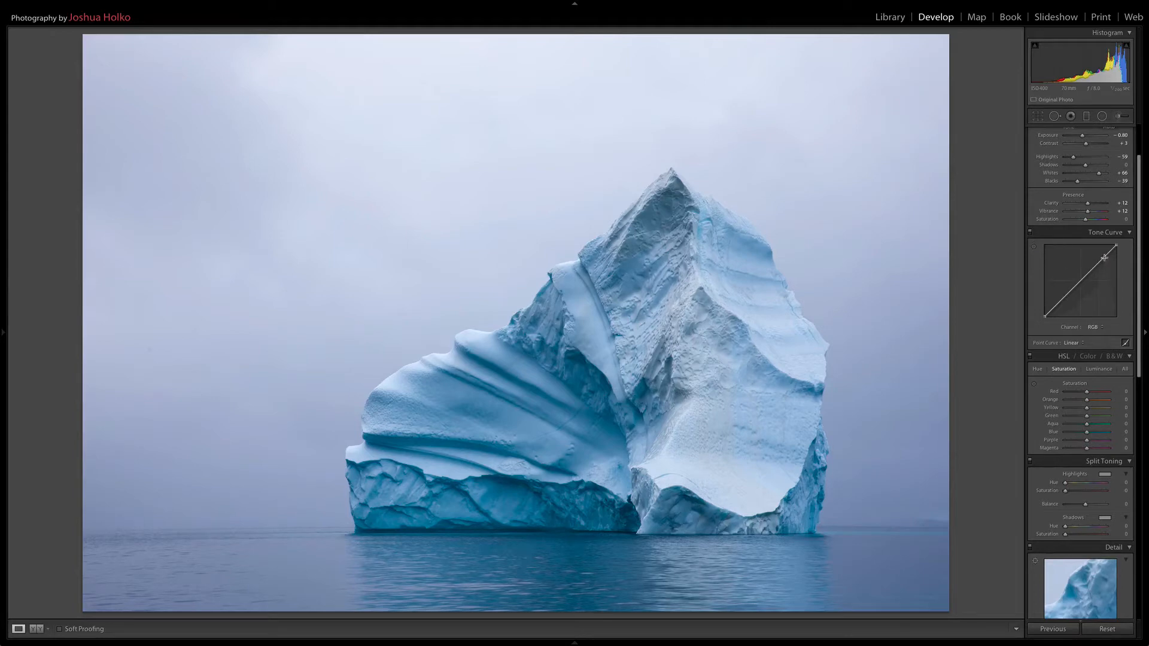
drag(1105, 258, 1103, 255)
drag(1066, 292, 1069, 295)
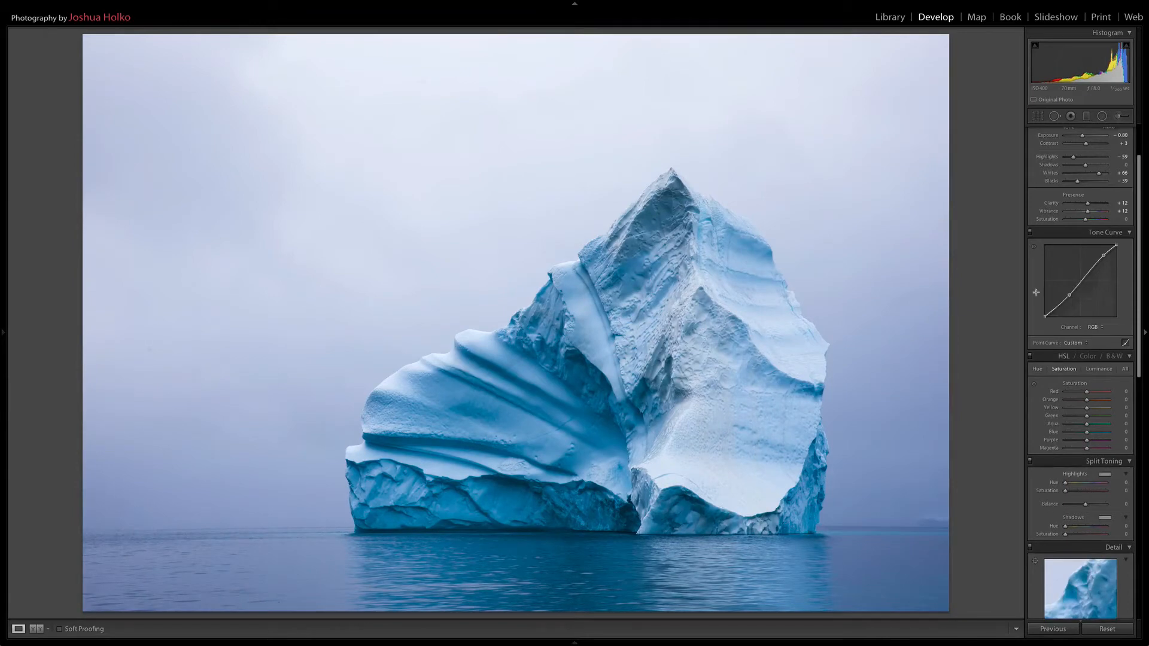
double_click(1067, 297)
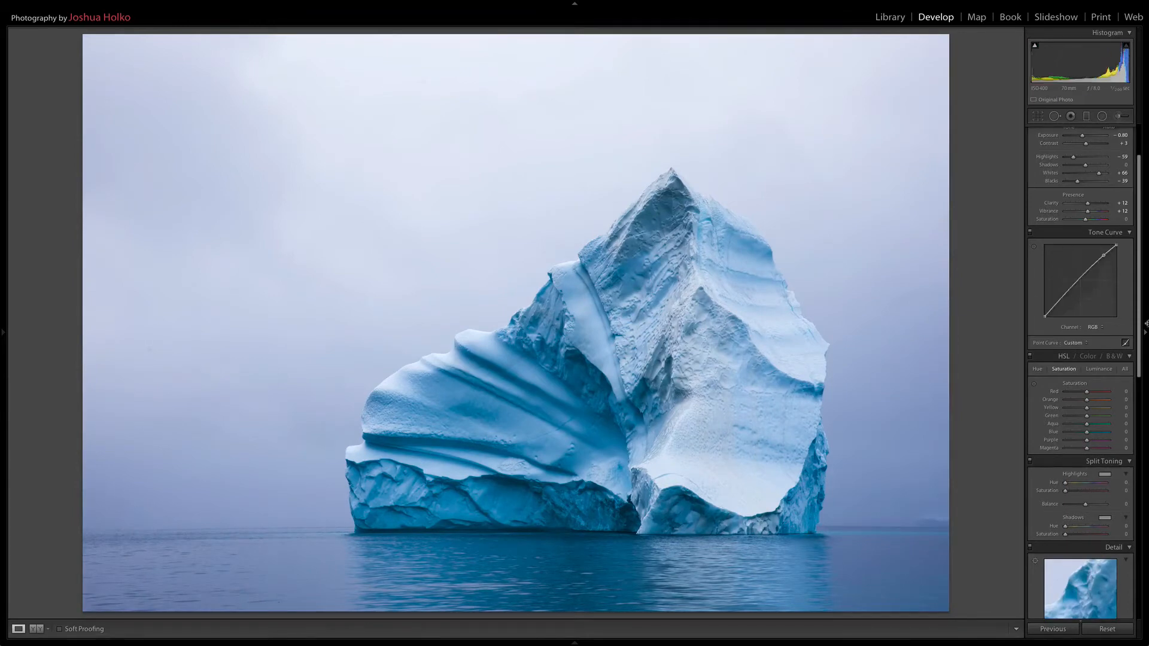
double_click(1102, 256)
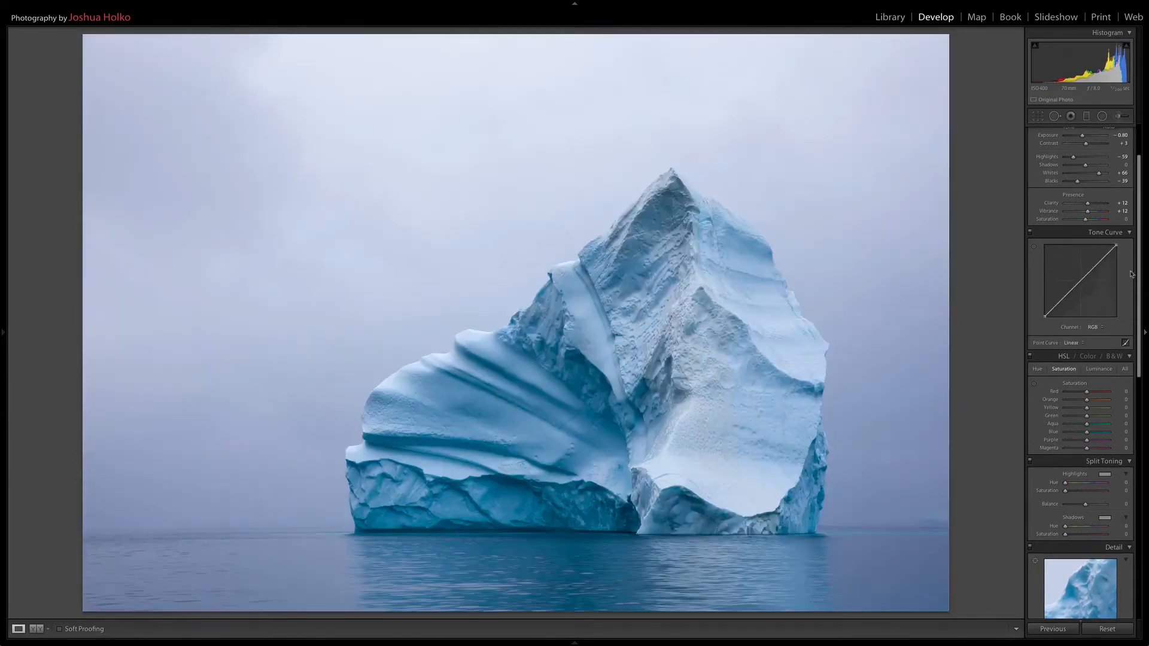
Look at the HSL luminance controls, briefly activating the targeted adjustment tool without changing any colour
scroll(1079, 284, down, 3)
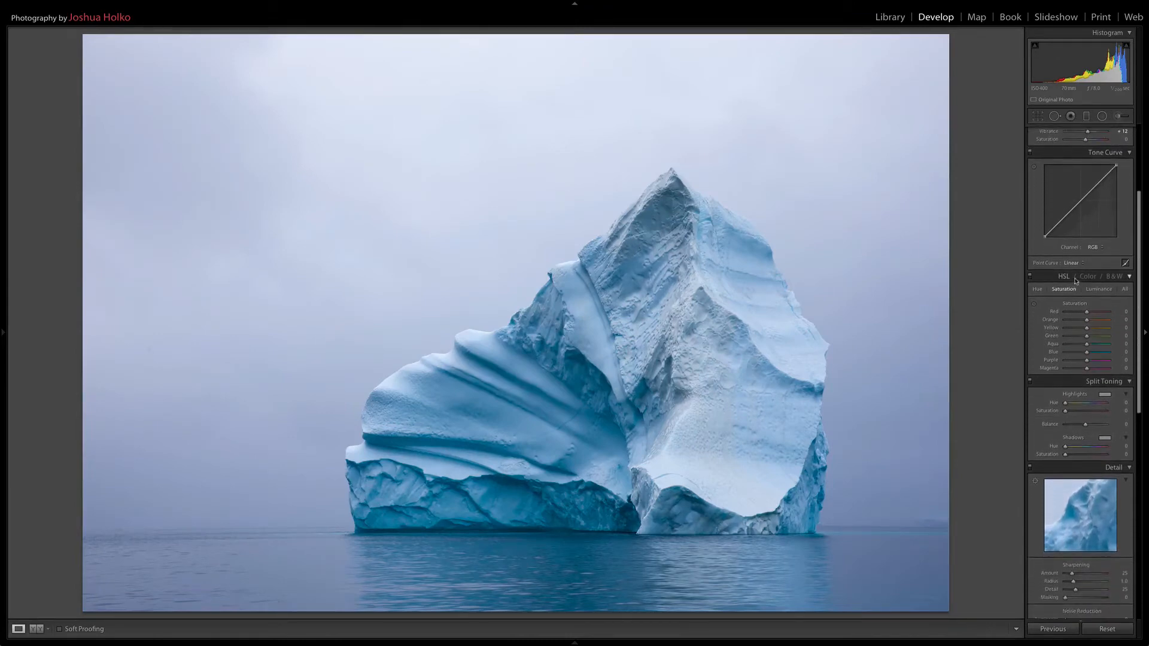
click(1084, 293)
click(1034, 307)
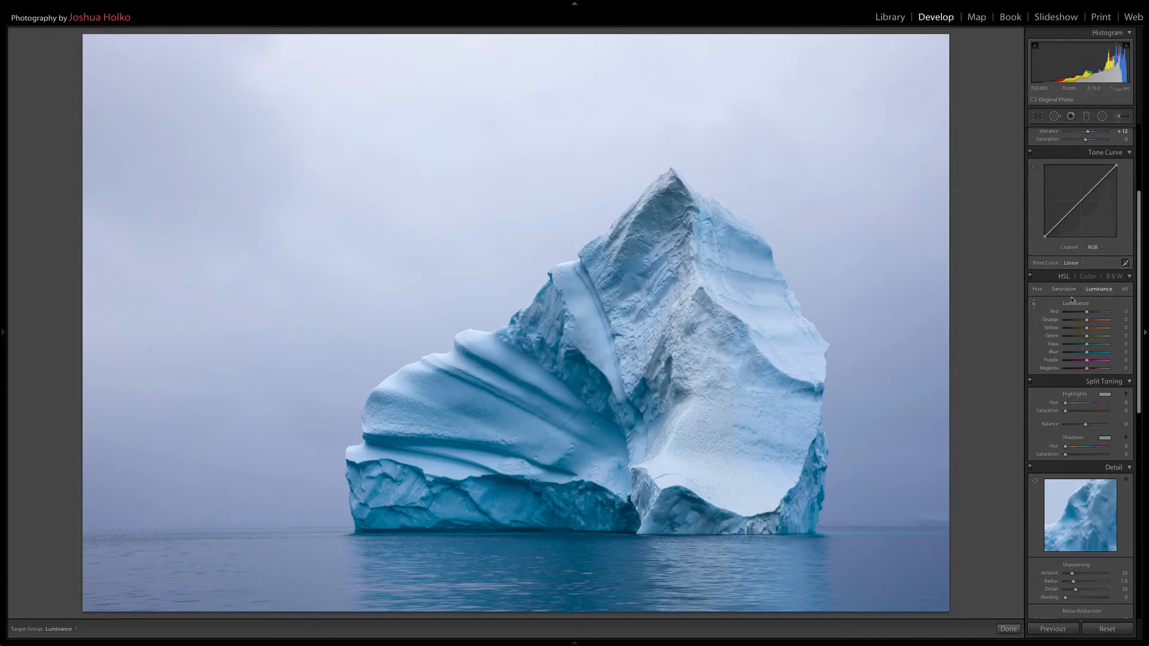
click(1034, 305)
drag(1138, 318, 1141, 399)
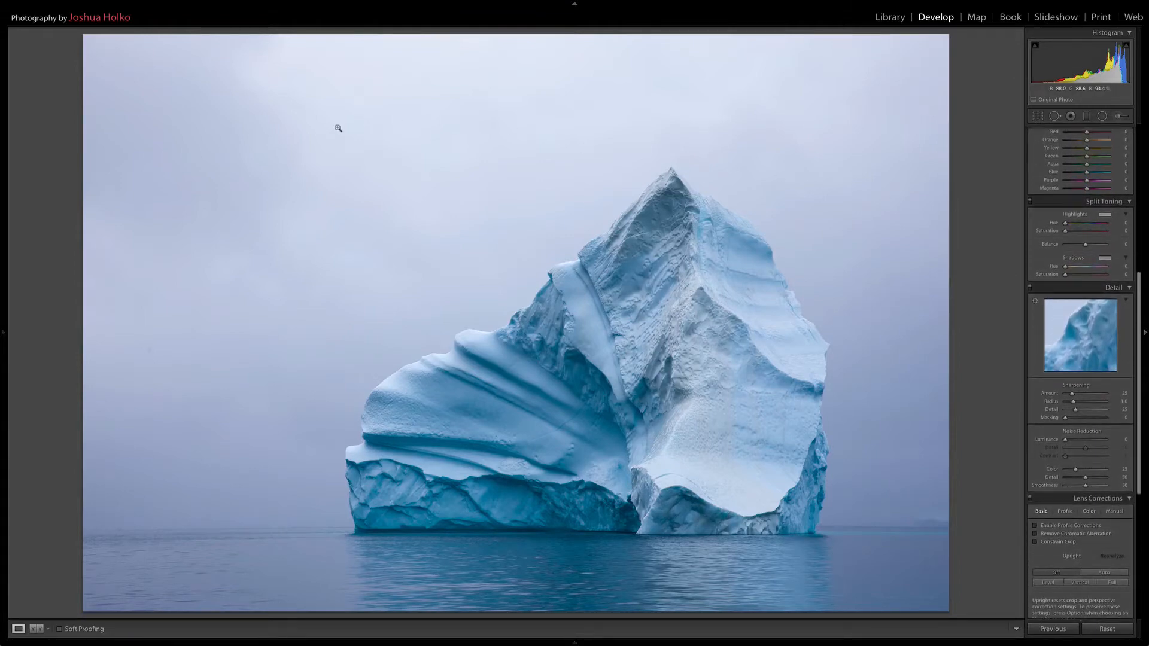
Rotate the iceberg photo slightly and crop in its bottom, left and top edges with the surrounding interface blacked out
key(r)
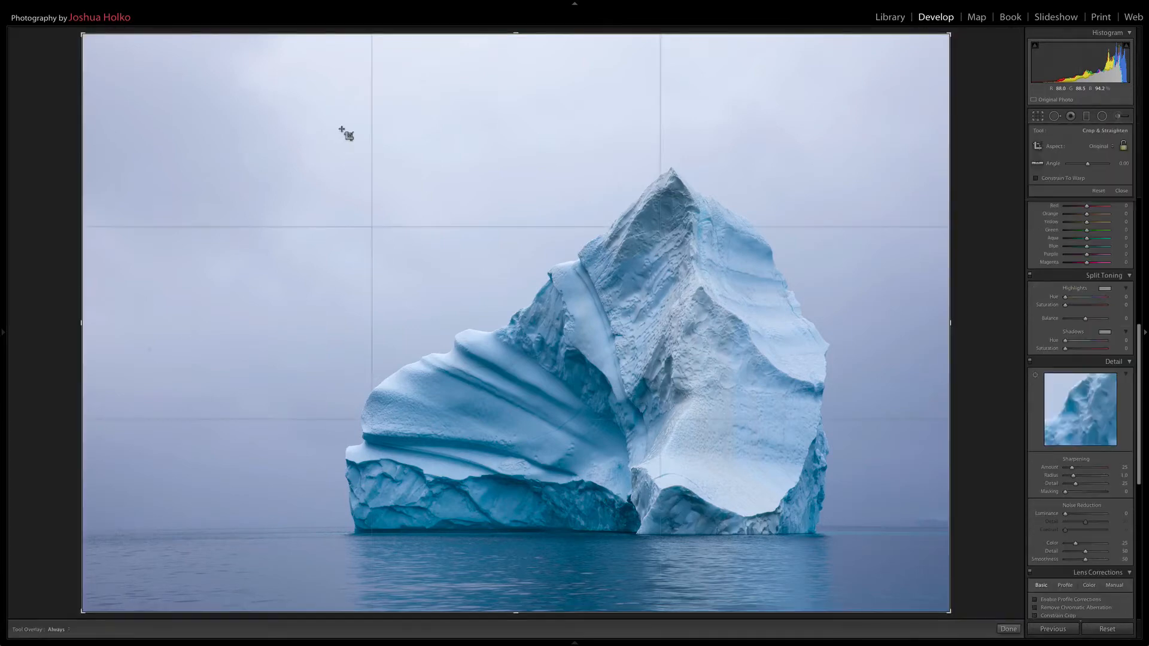
key(l)
key(l)
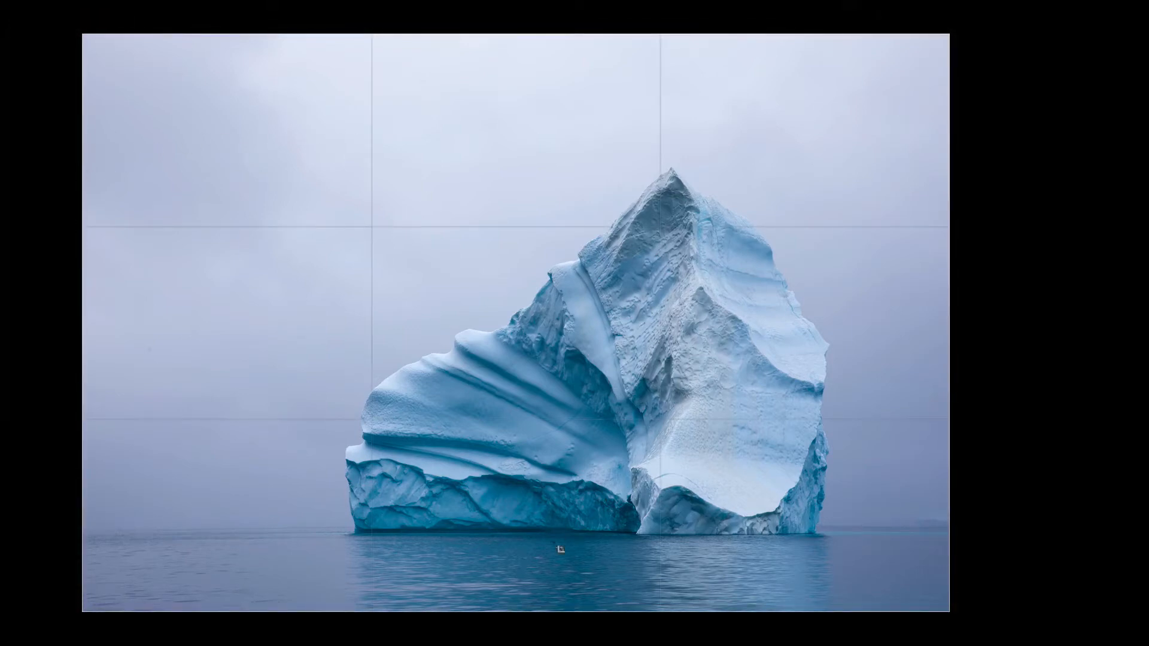
drag(560, 611, 560, 604)
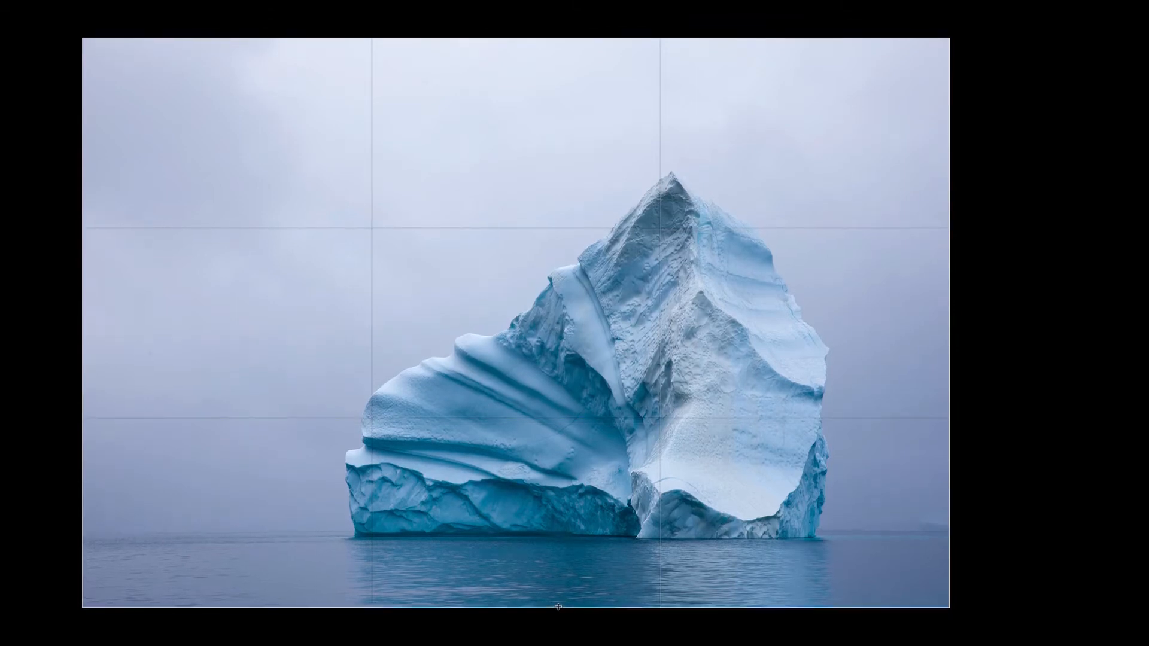
key(o)
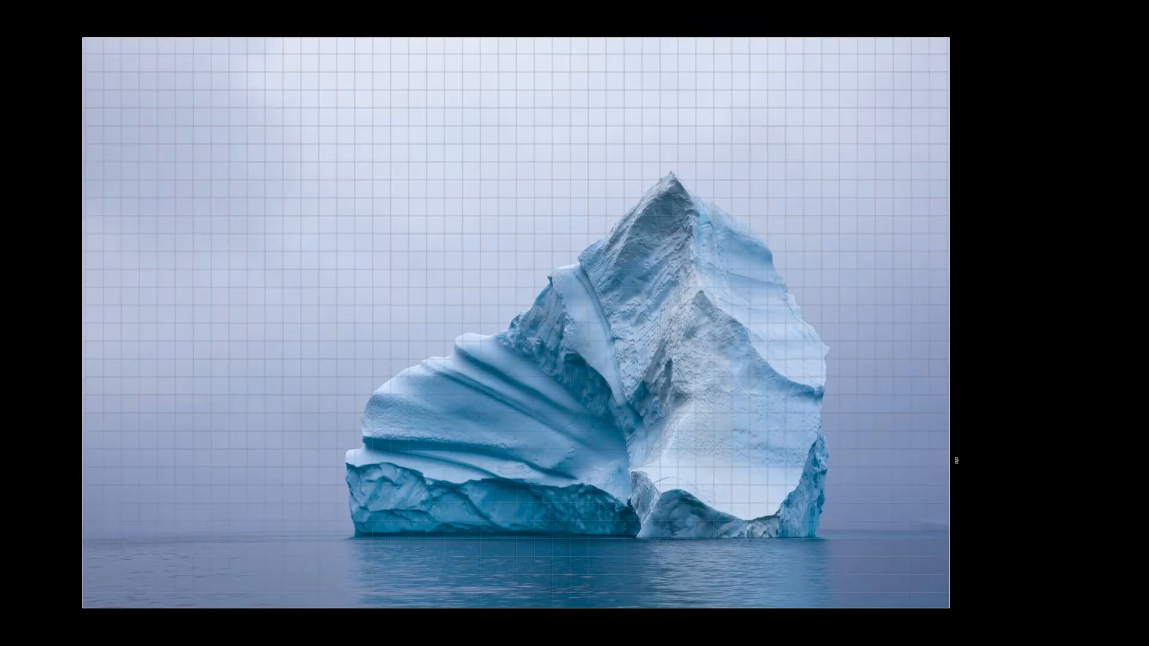
drag(957, 460, 954, 456)
drag(81, 253, 103, 258)
drag(462, 36, 455, 42)
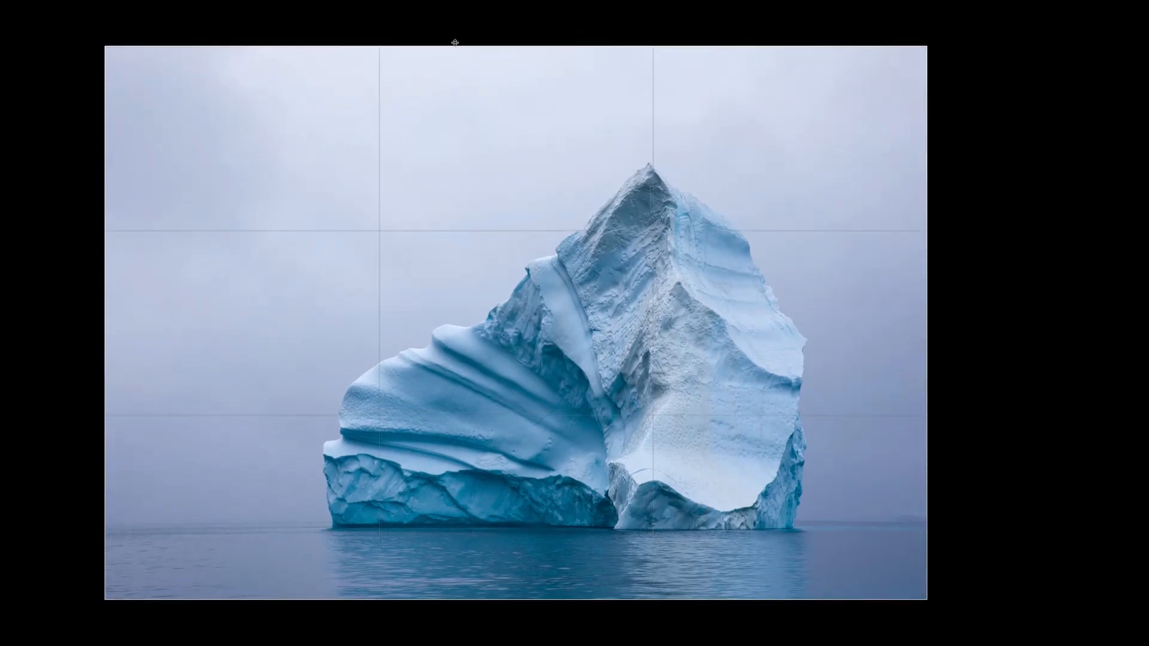
key(Return)
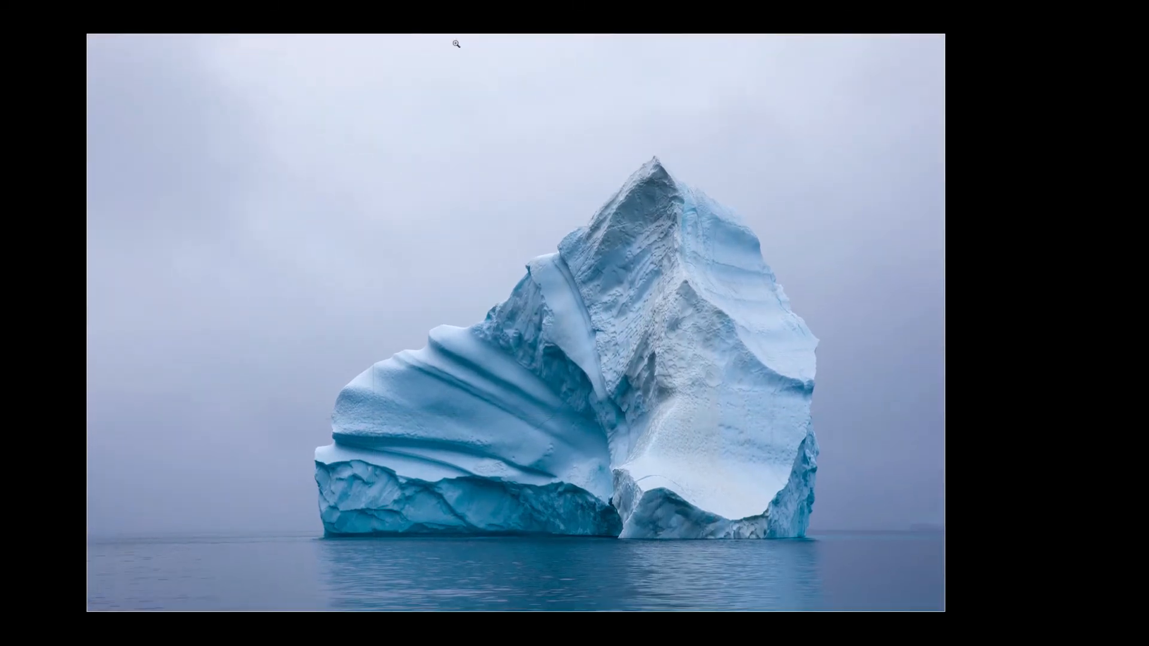
key(l)
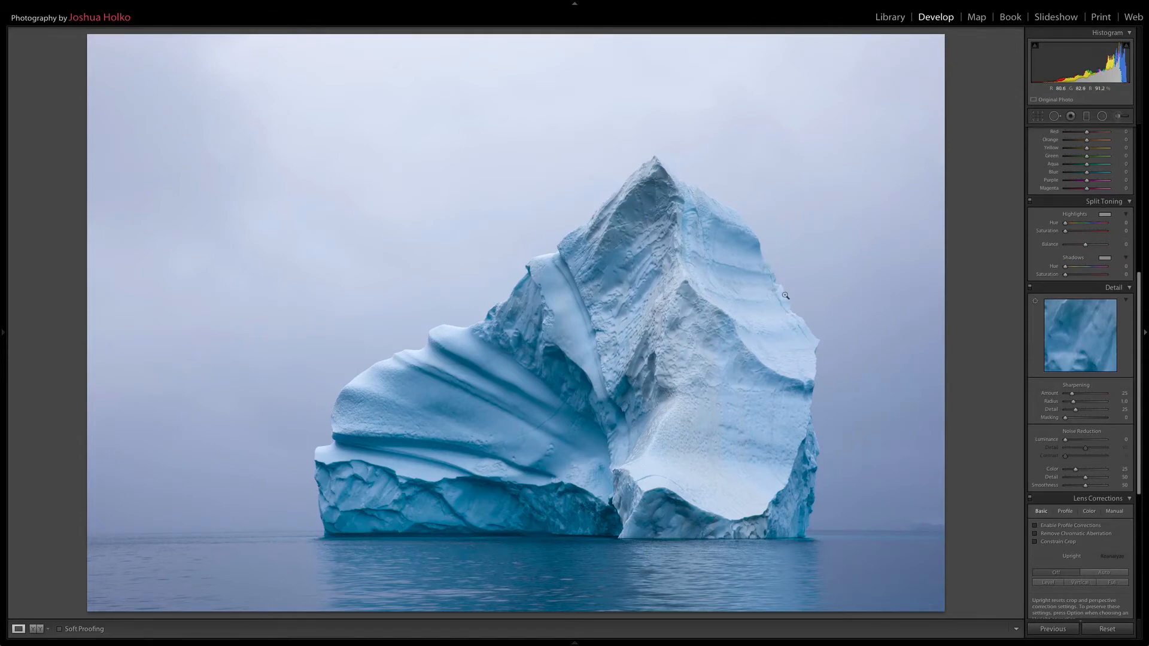
Set the sharpening Amount to 49 while comparing zoomed-in before and after views of the ice, using the greyscale preview
click(735, 326)
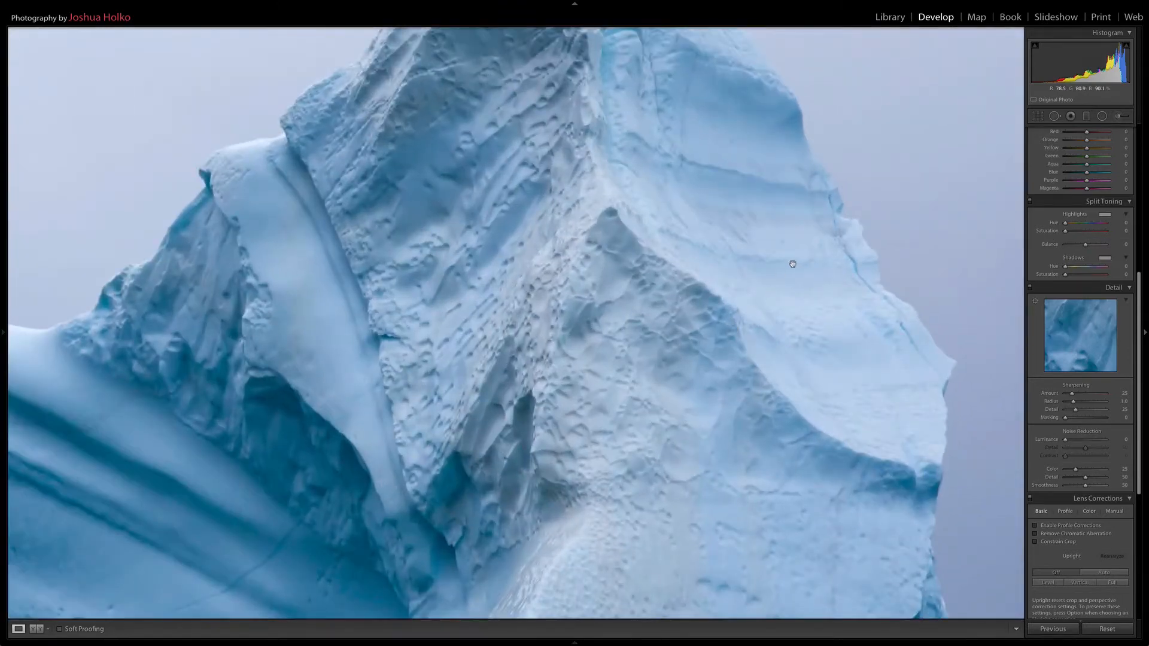
click(37, 629)
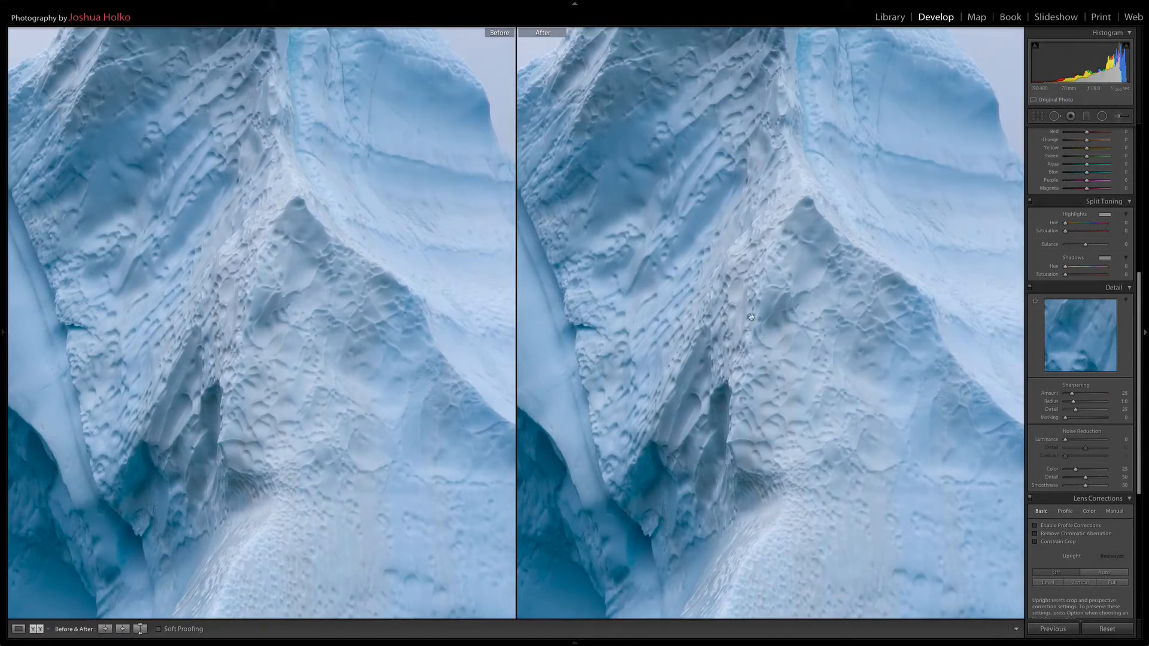
drag(1070, 366, 1045, 372)
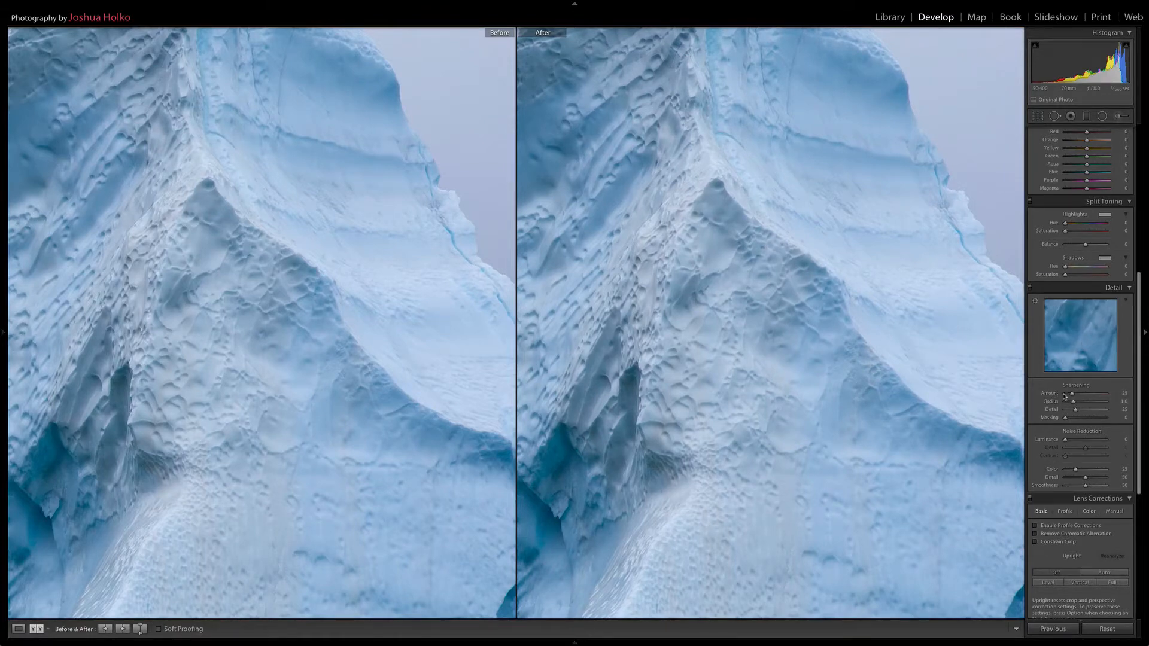
key(alt)
alt+click(1072, 395)
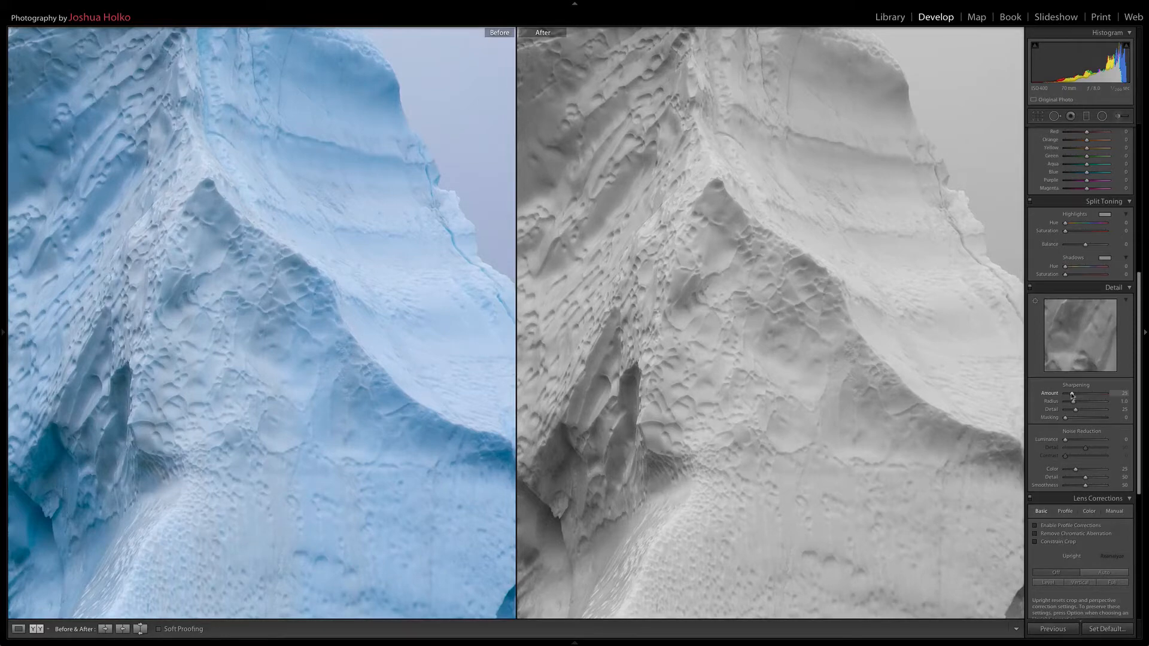
drag(1072, 395, 1076, 395)
drag(1076, 393, 1076, 393)
drag(1078, 393, 1078, 393)
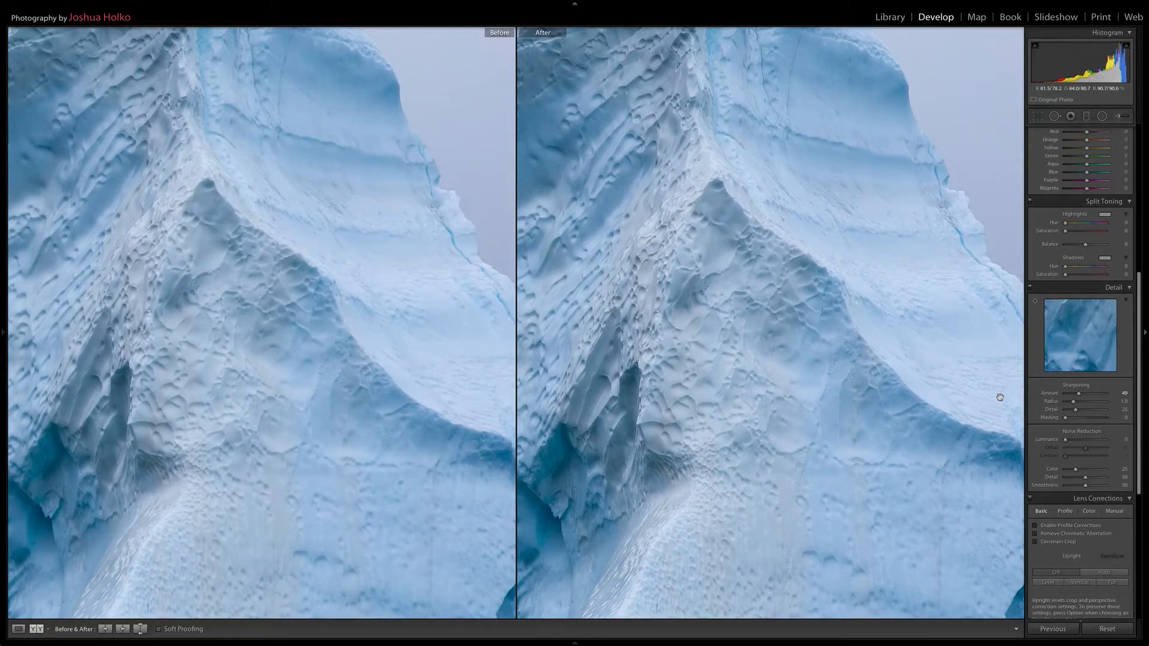
Set the sharpening Radius to 0.6 and Detail to 50, and return to the full single-photo view
drag(1073, 402, 1067, 404)
key(alt)
drag(1075, 410, 1084, 413)
click(18, 630)
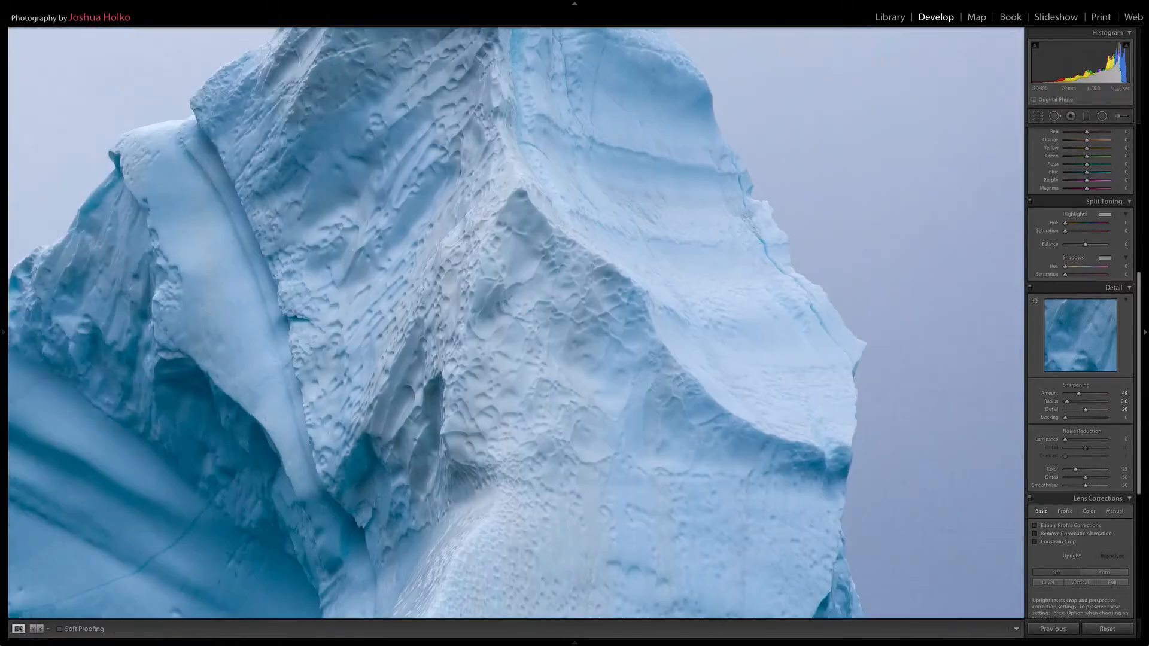
click(452, 339)
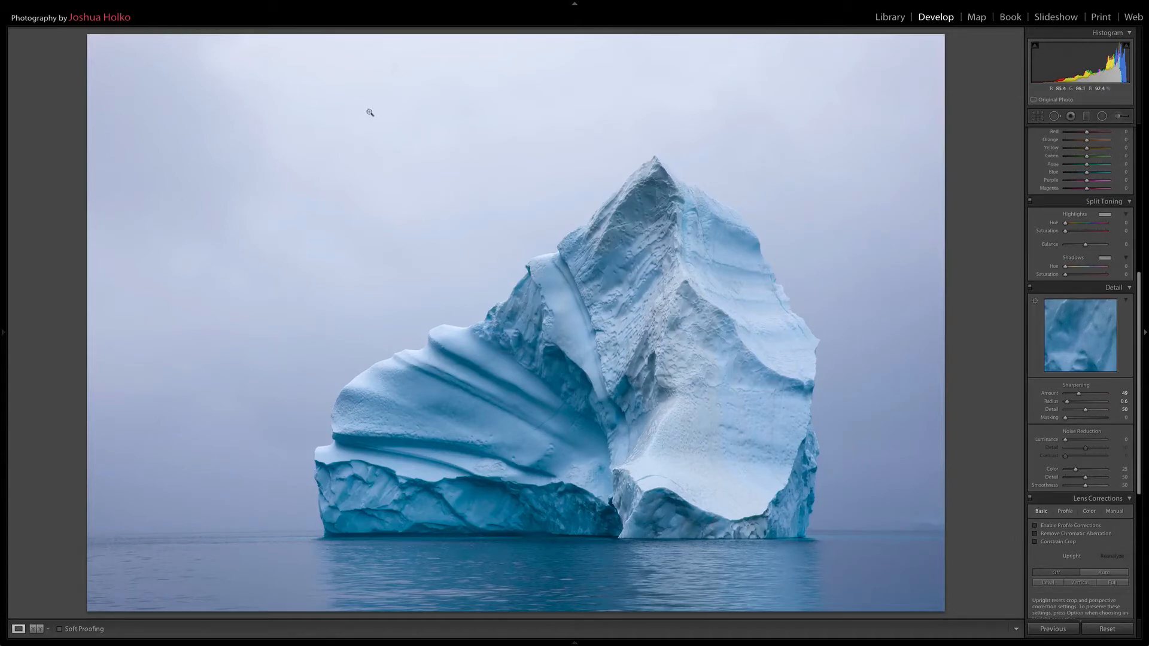
Set the sharpening Masking to 17 while checking the black-and-white mask preview
key(alt)
alt+click(1065, 418)
drag(1065, 420, 1069, 420)
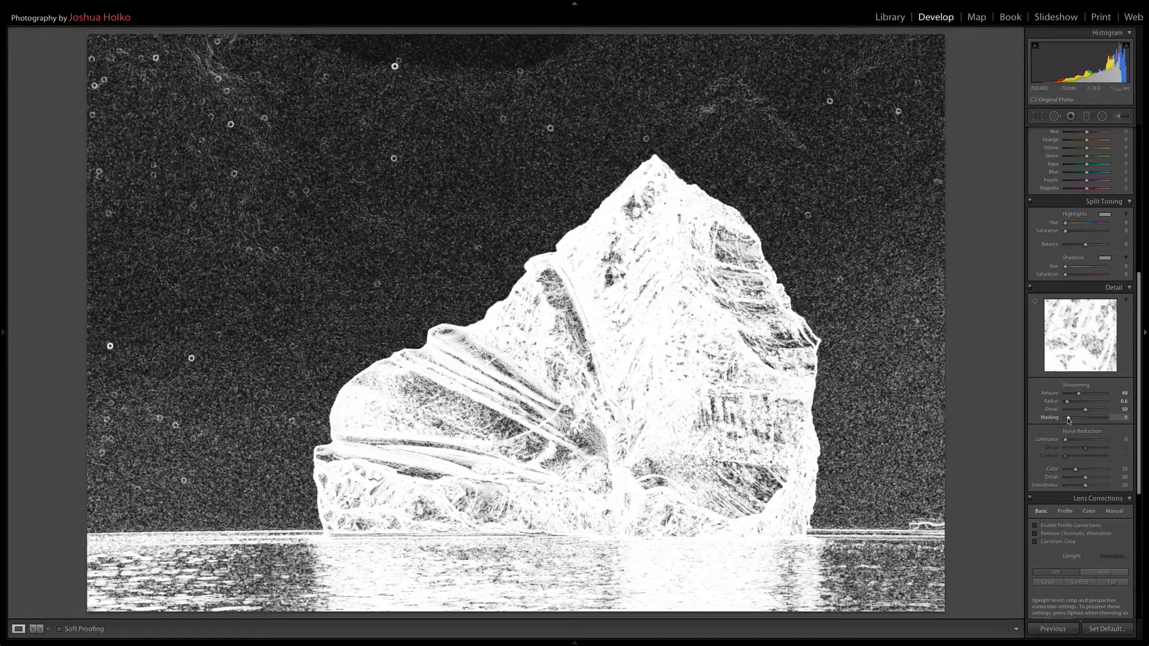
drag(1069, 421, 1069, 421)
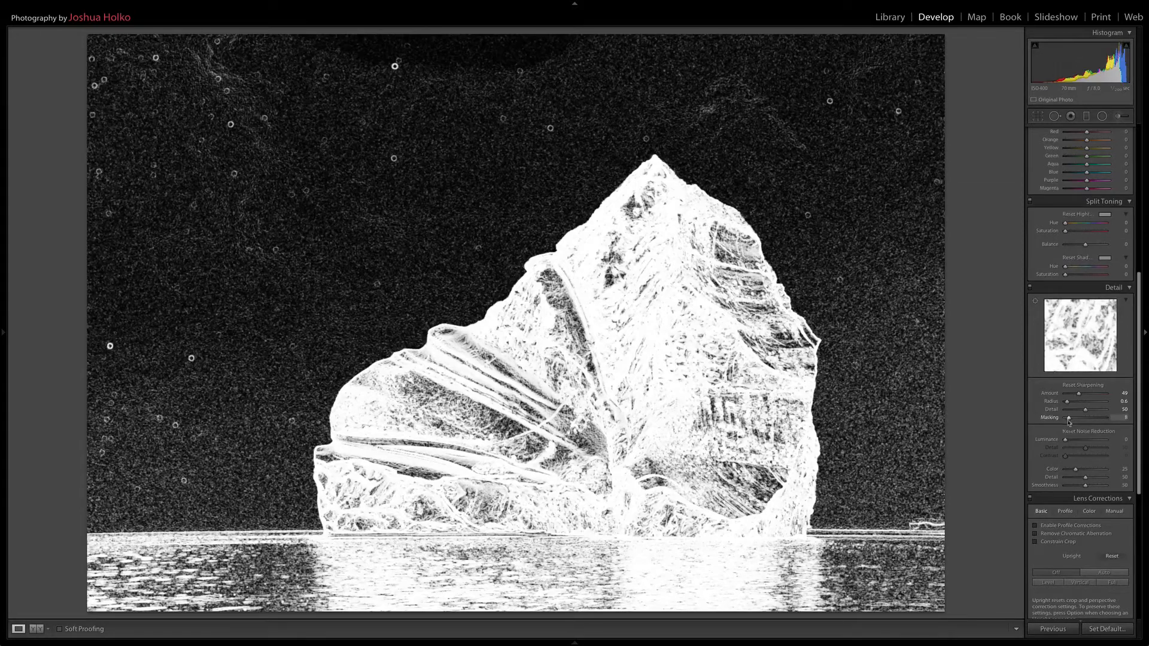
click(1119, 418)
text(10)
key(Return)
key(alt)
drag(1070, 421, 1071, 421)
drag(1070, 421, 1072, 420)
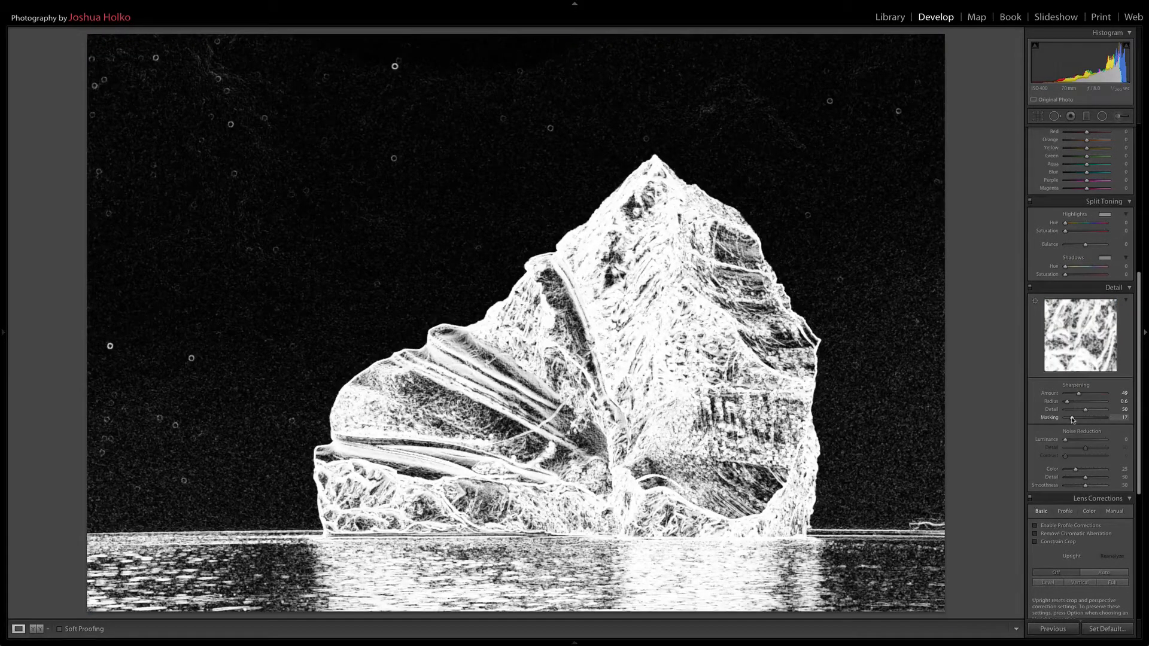
drag(1073, 421, 1072, 420)
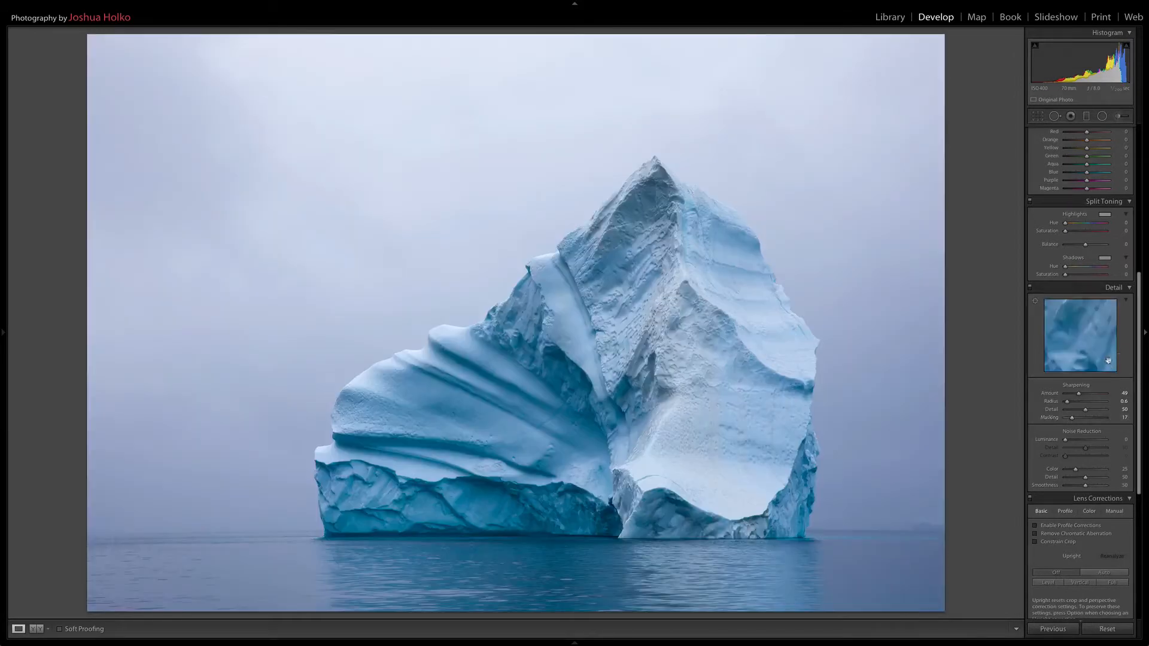
Enable chromatic aberration removal in the iceberg photo's lens corrections
scroll(1138, 341, down, 3)
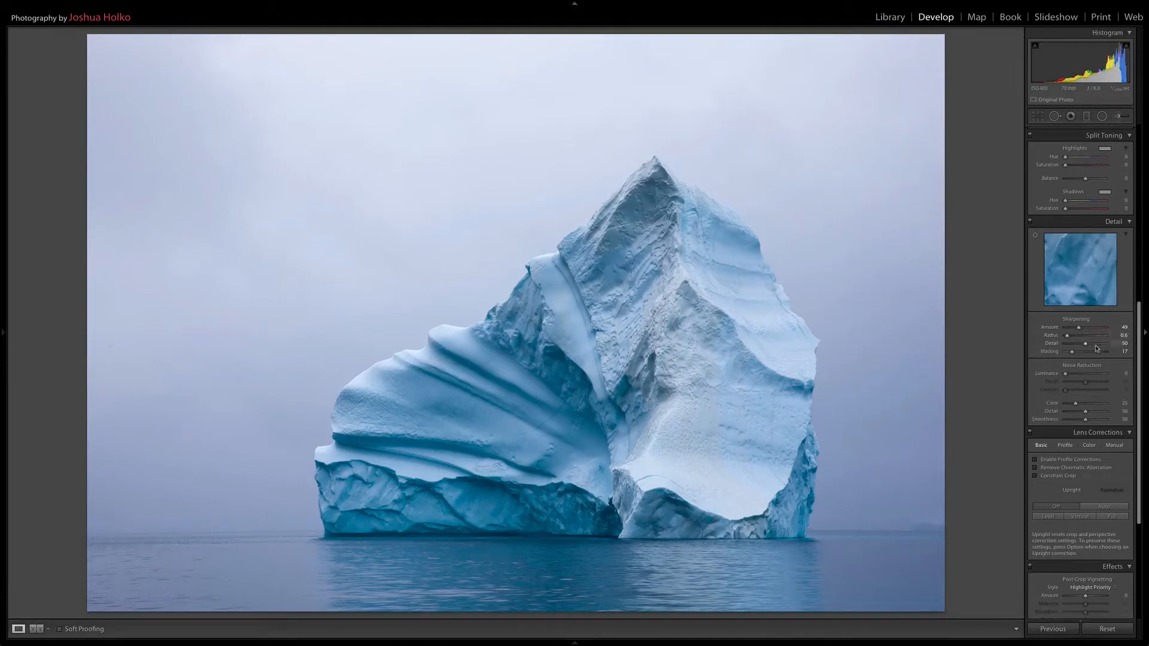
click(1034, 469)
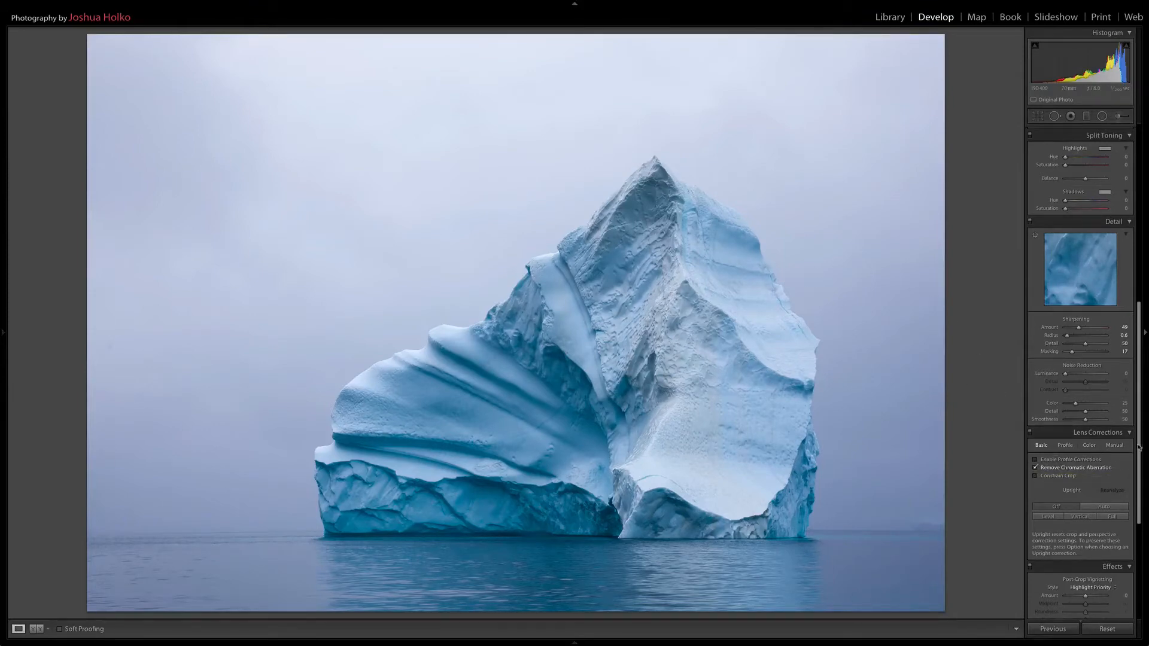
Set the post-crop vignetting Amount to -8 with the Highlight Priority style
drag(1138, 440, 1138, 493)
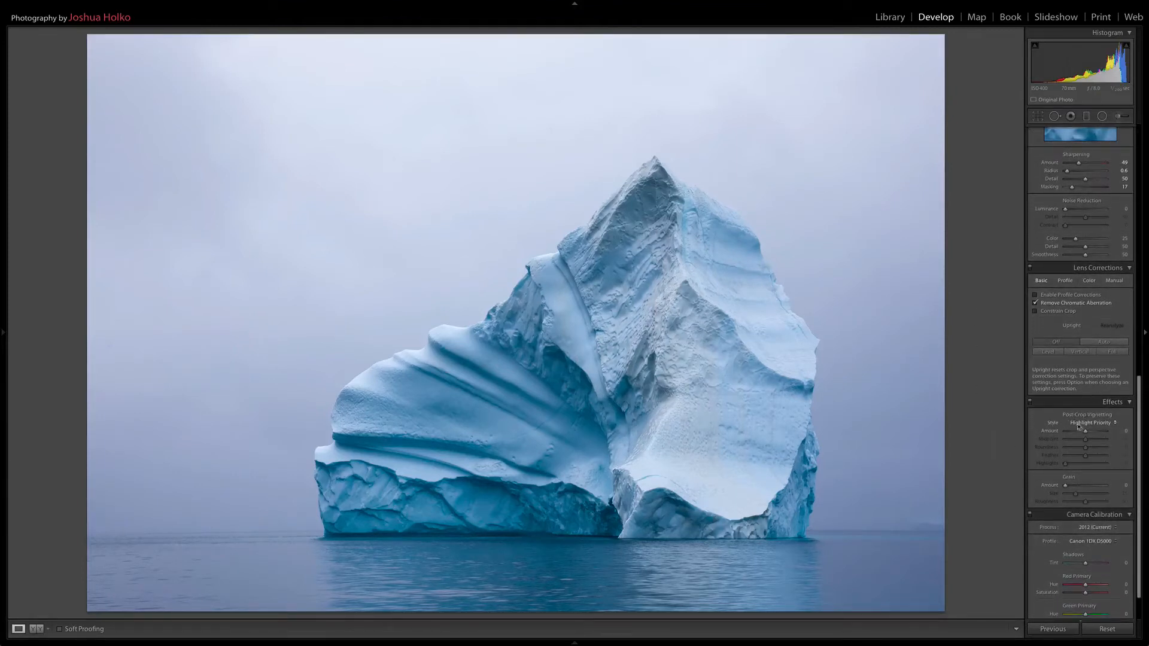
drag(1085, 432, 1085, 435)
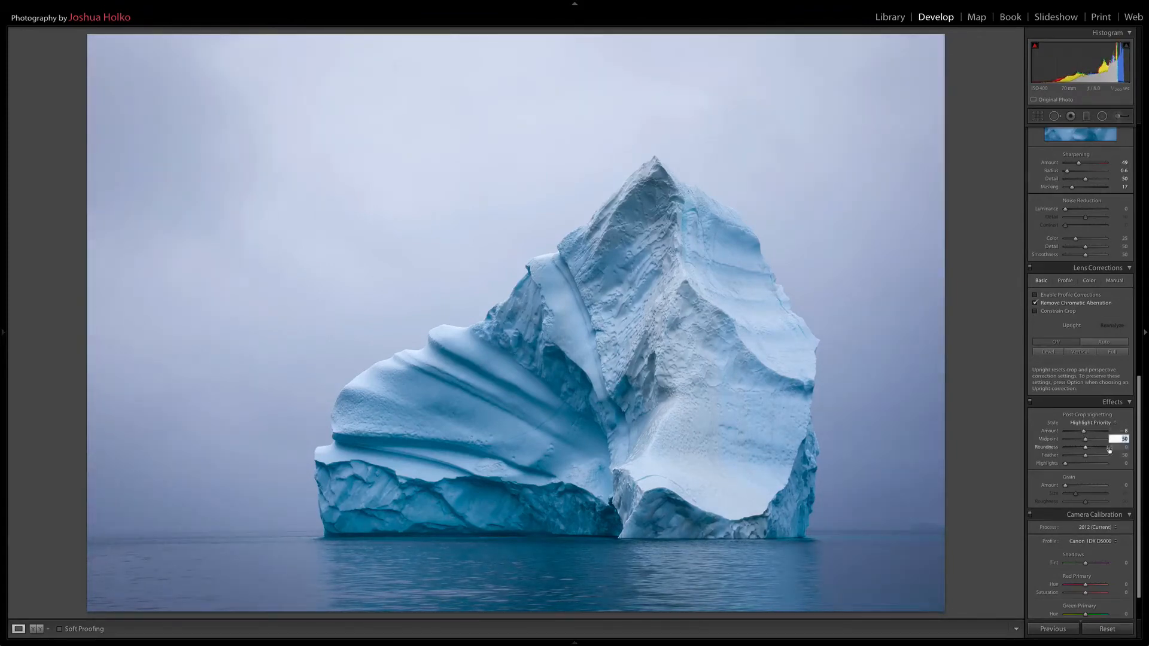
Set the post-crop vignetting Midpoint to 40
click(1110, 439)
text(40)
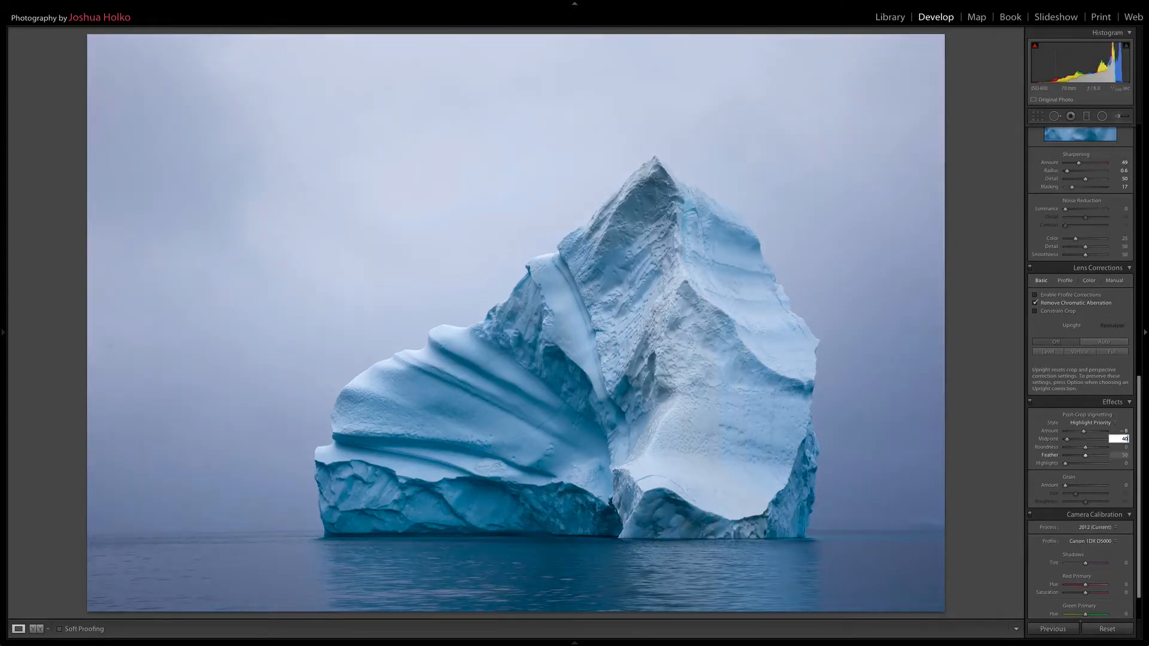
key(Return)
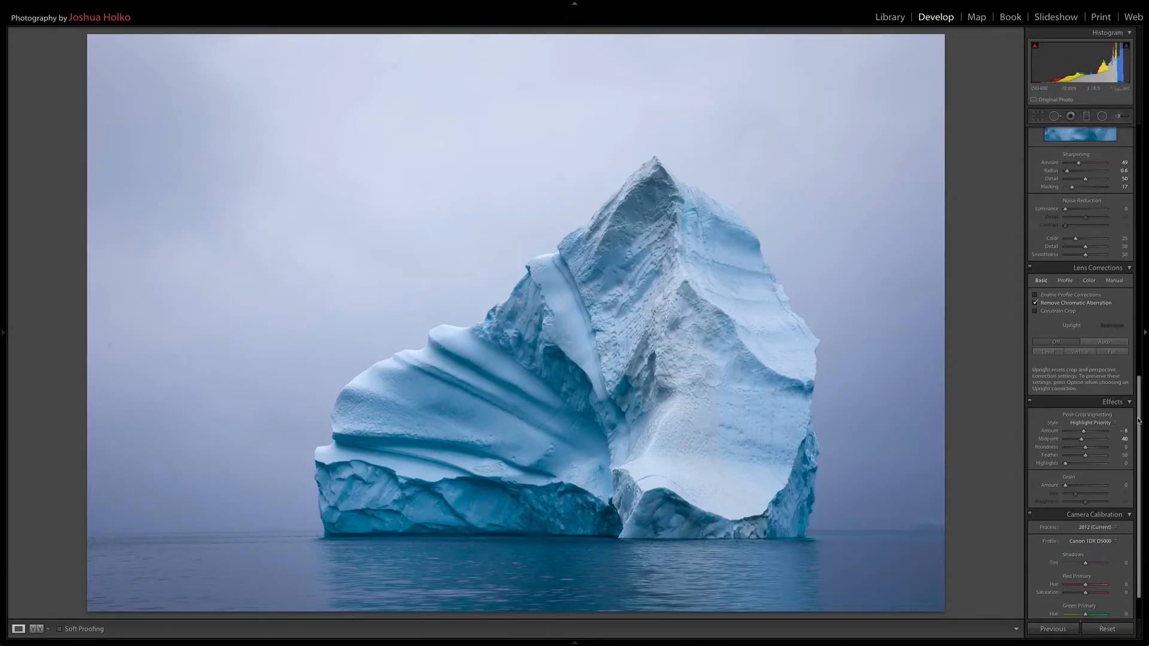
drag(1136, 420, 1140, 443)
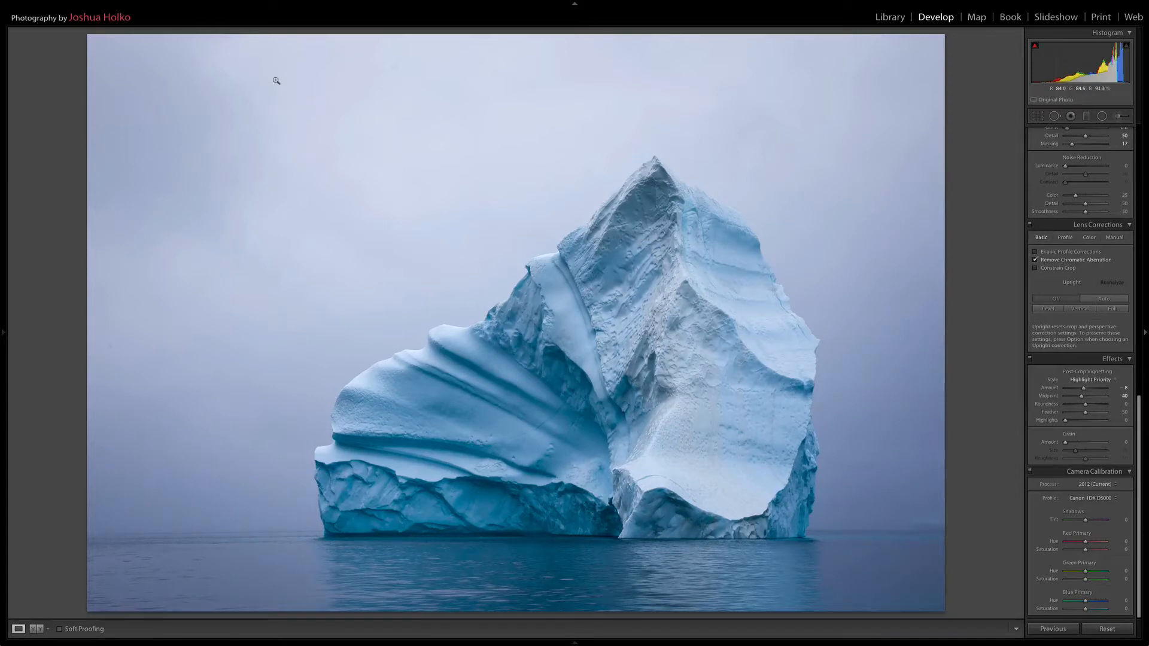
click(142, 3)
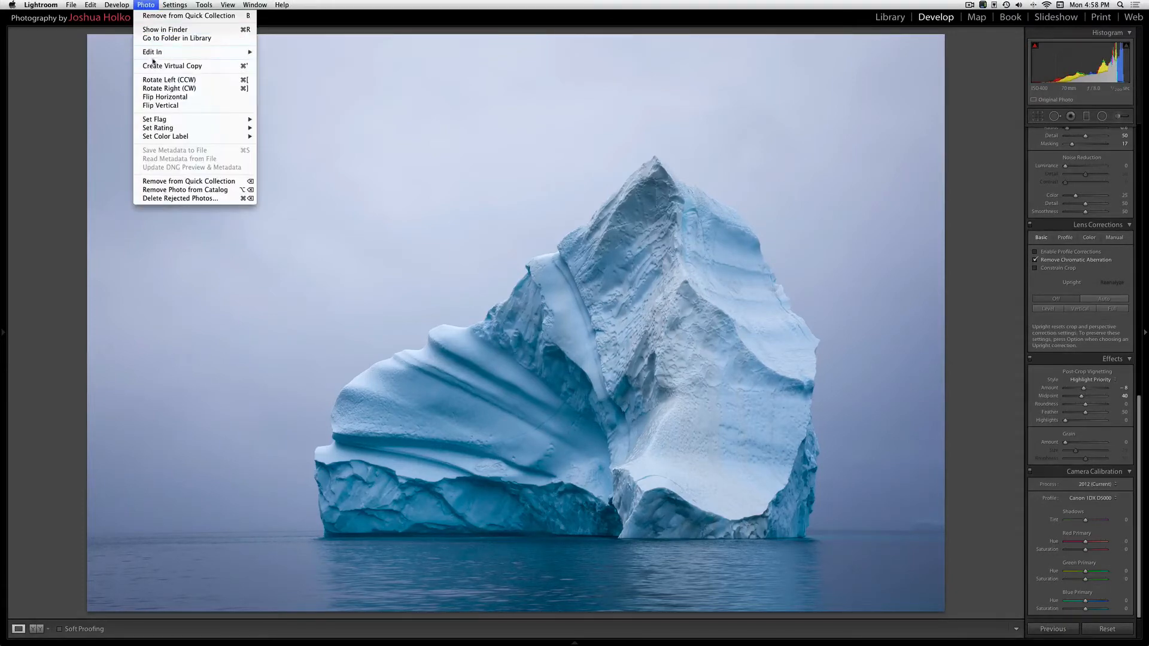
mouse_move(176, 53)
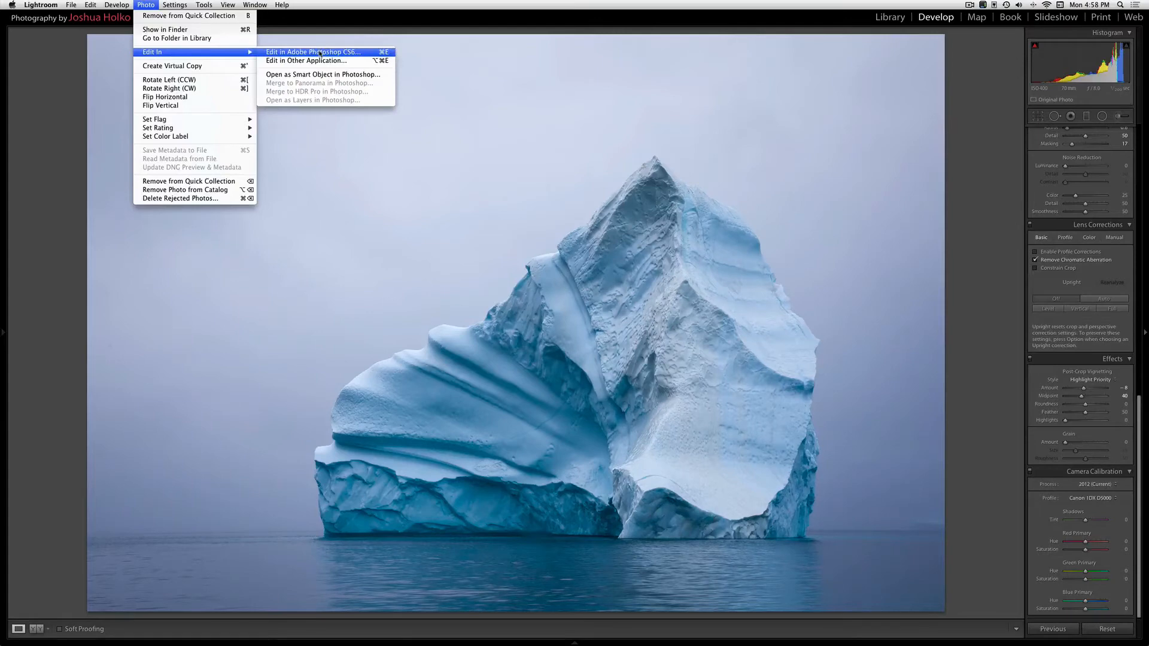
click(59, 79)
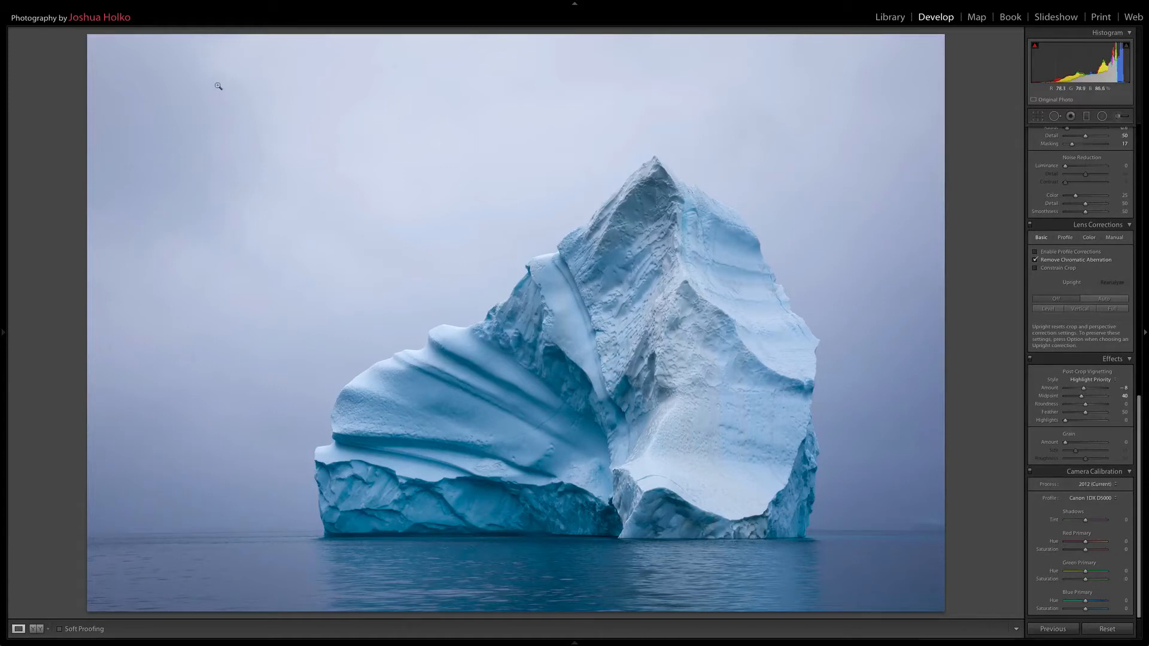
Start spot removal in Heal mode, enable Visualize Spots and reduce the brush size to fit the dust spots
key(q)
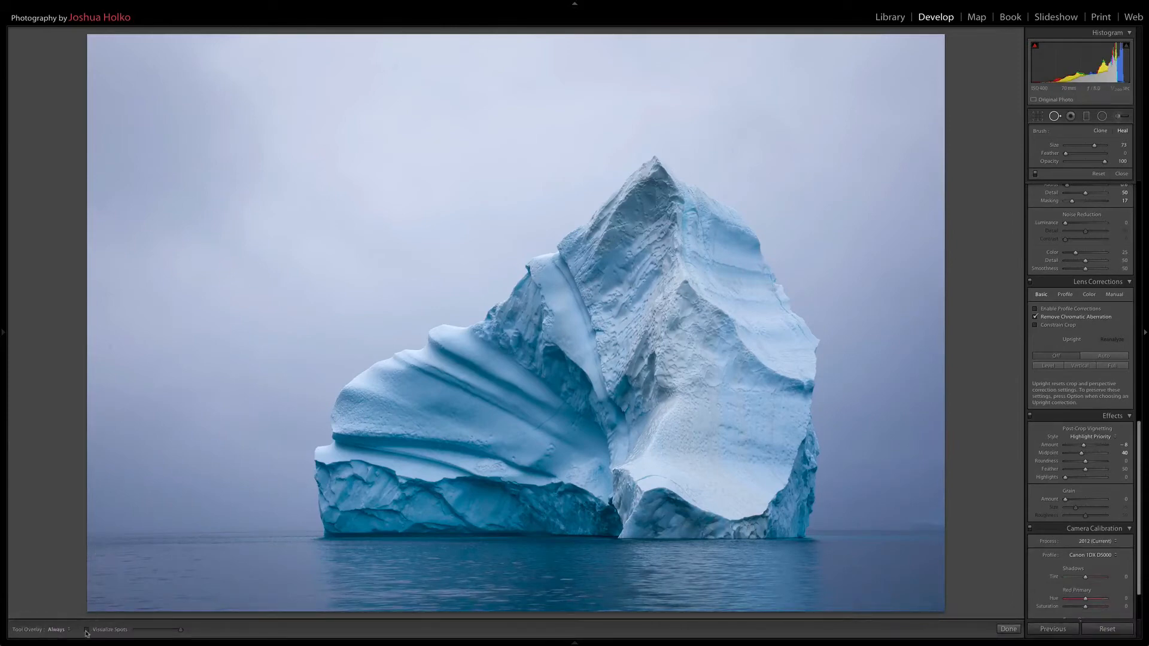
click(87, 630)
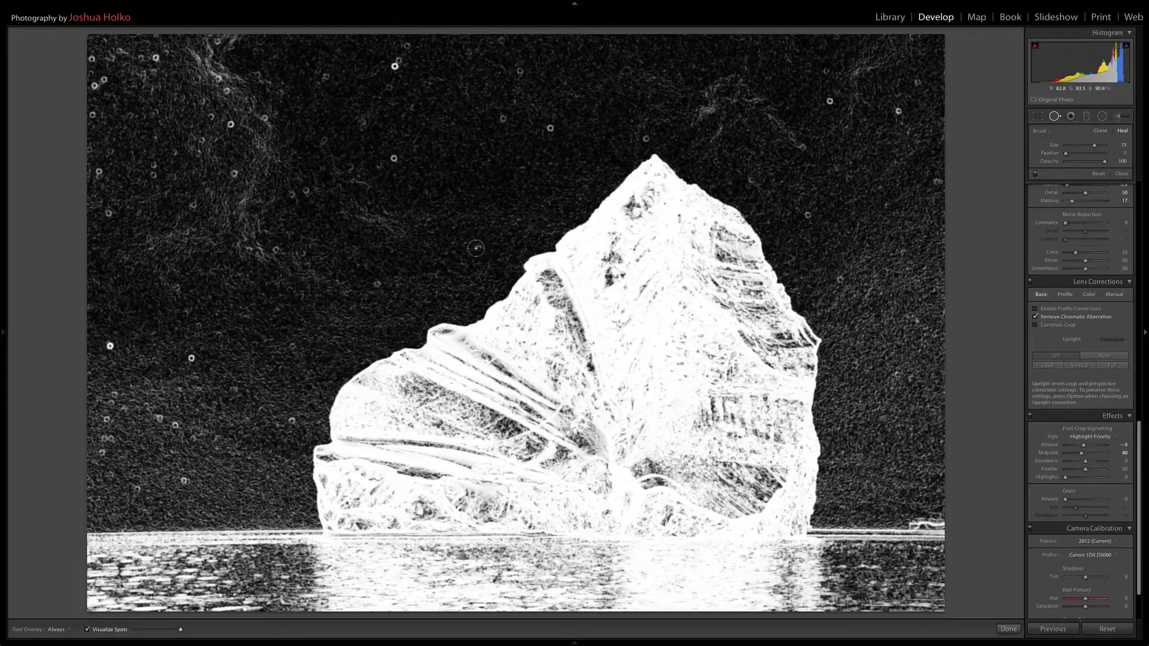
scroll(478, 247, down, 3)
Heal the dust spots in the sky left of the iceberg, from beside its peak down towards the horizon
click(478, 247)
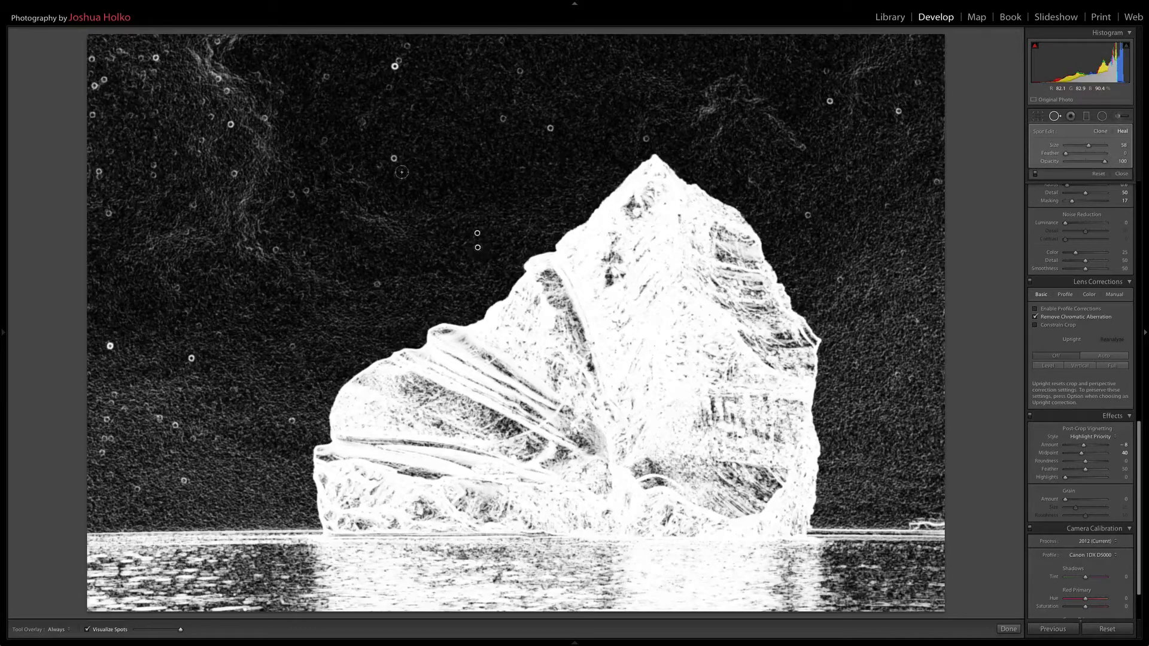
click(393, 160)
click(376, 285)
click(292, 346)
click(291, 421)
click(234, 390)
click(109, 346)
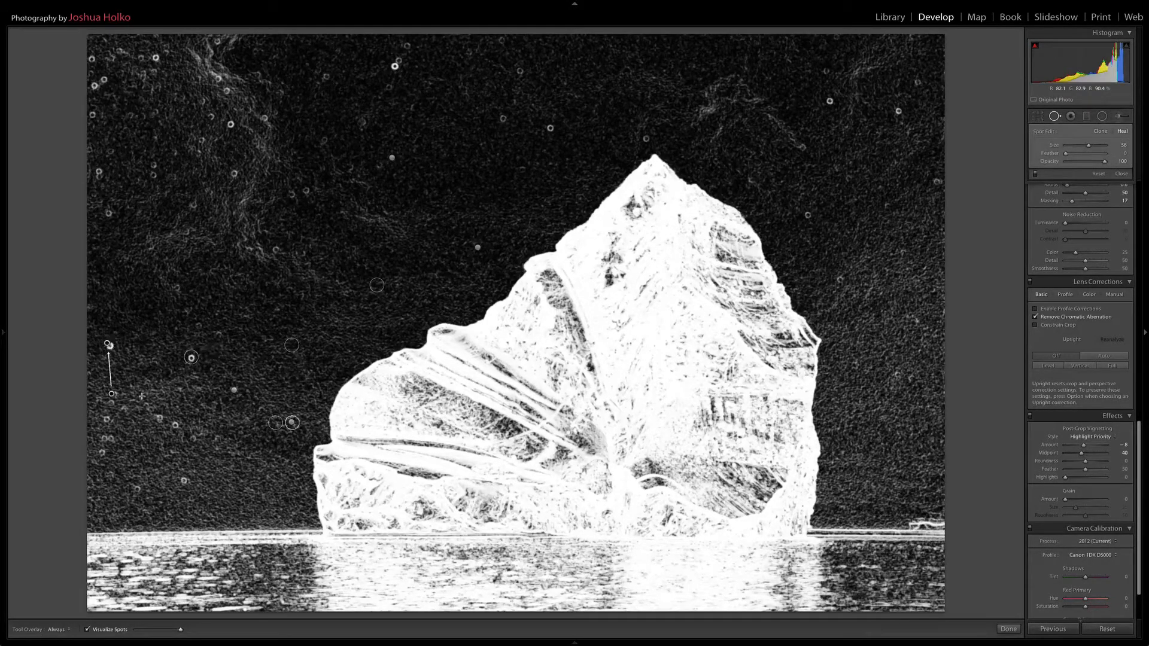
click(174, 425)
click(182, 480)
click(159, 418)
click(102, 453)
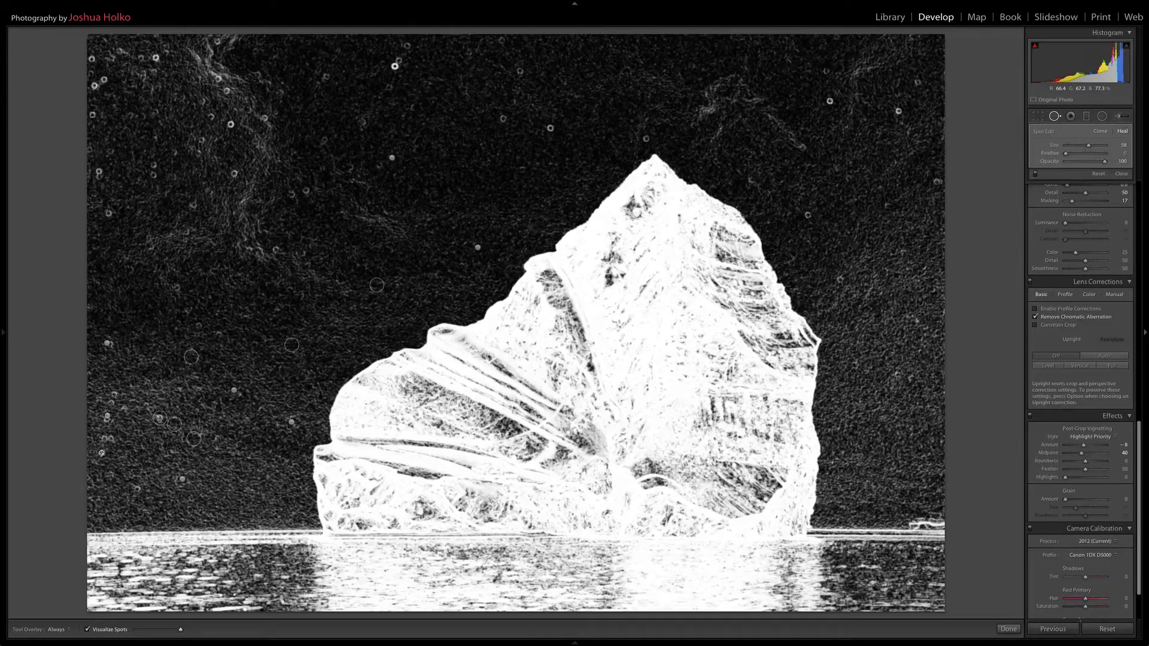
Heal the dust spots across the upper sky above the iceberg and in the sky to its right
click(321, 140)
click(324, 74)
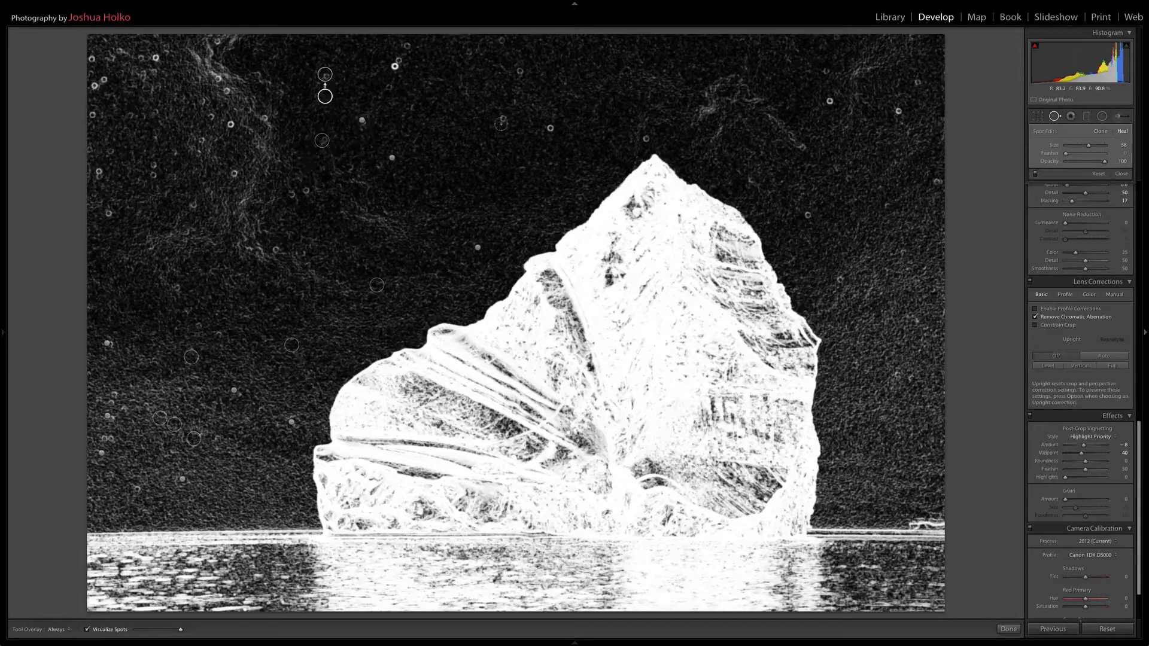
click(503, 116)
click(520, 73)
click(501, 42)
click(646, 139)
click(808, 212)
click(830, 101)
click(897, 111)
click(918, 82)
click(938, 182)
click(937, 182)
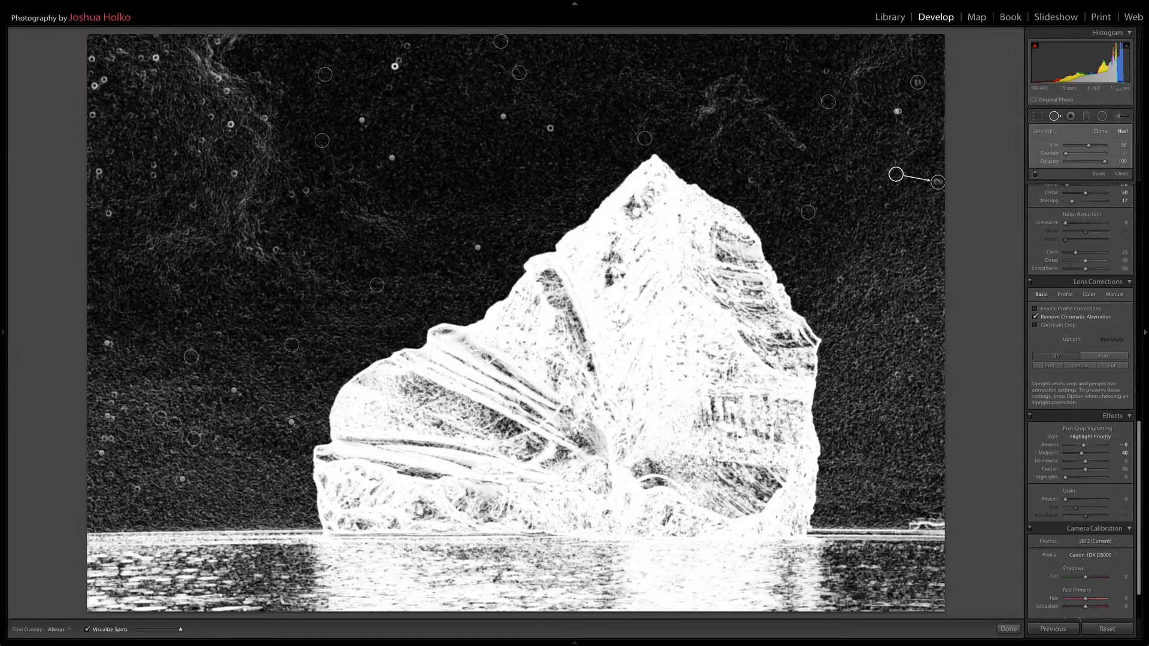
Heal the dust spots in the photo's upper-left sky and along its left edge
click(231, 125)
click(238, 177)
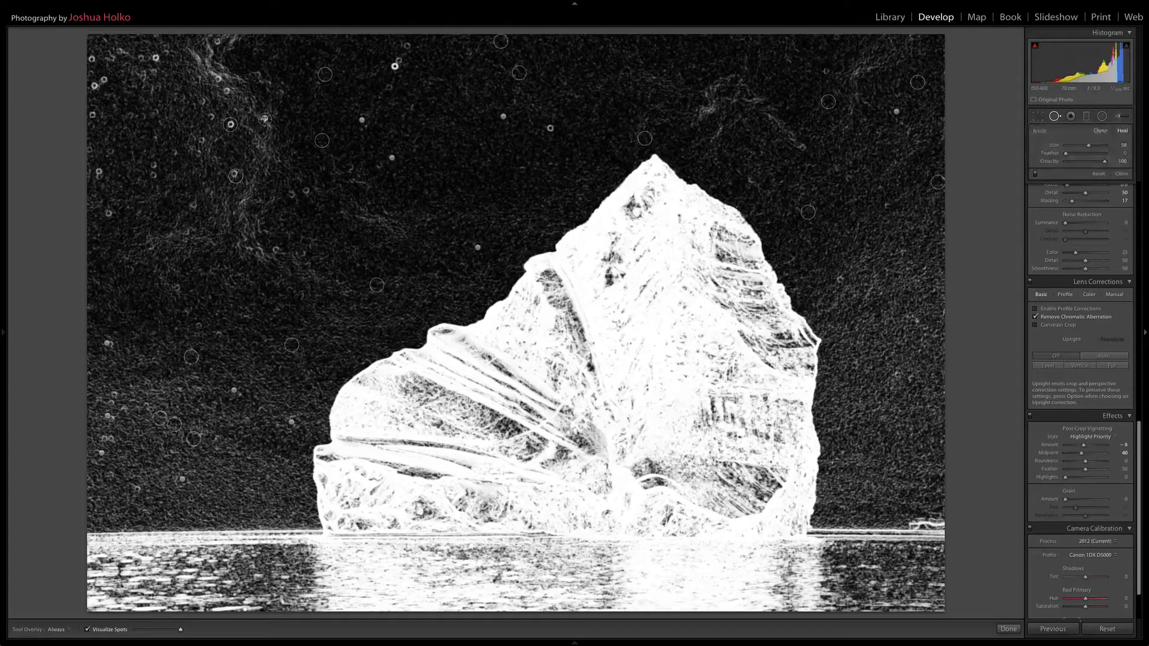
click(228, 90)
click(156, 58)
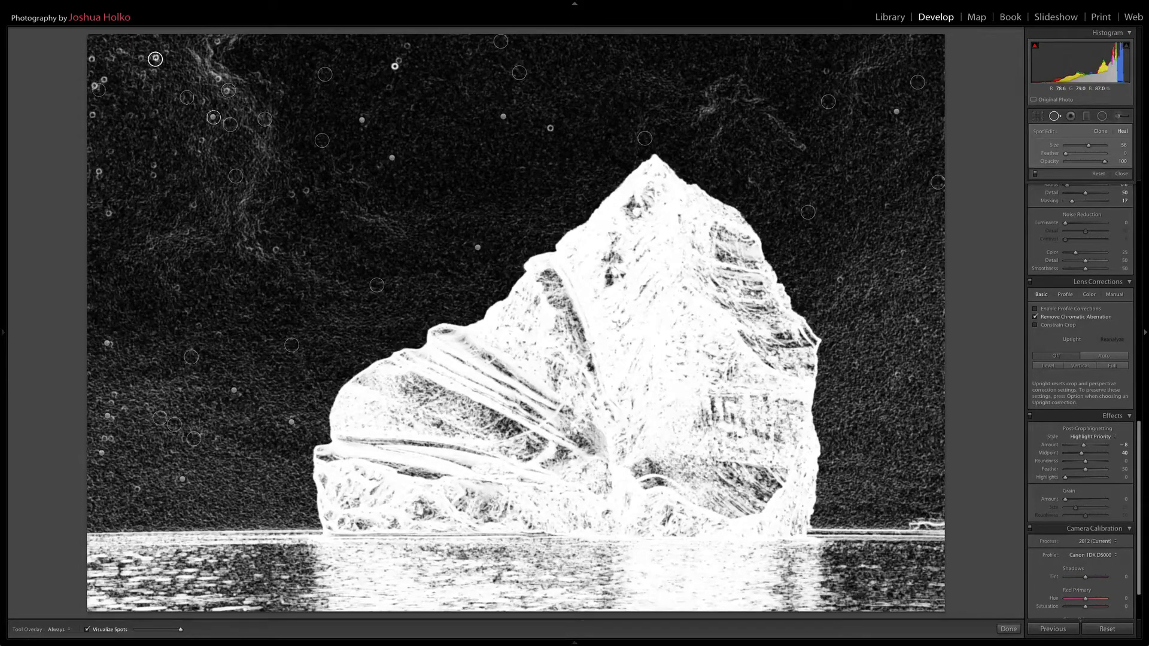
click(105, 78)
click(90, 89)
click(92, 57)
click(94, 85)
click(92, 112)
click(99, 171)
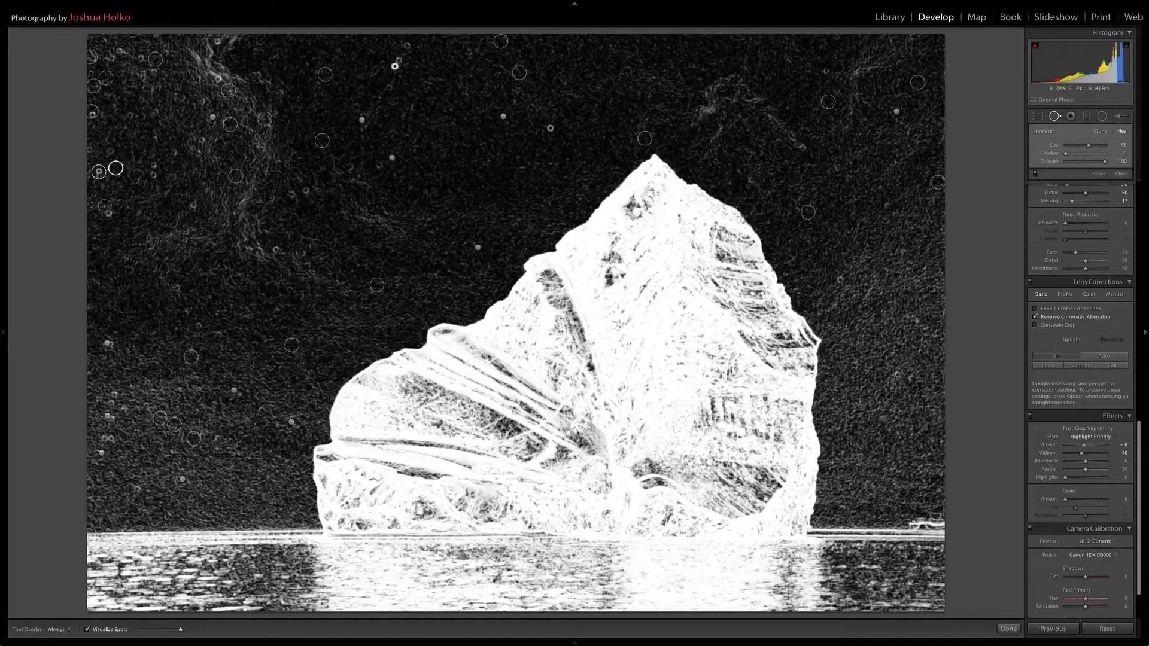
Heal further spots in the left and top sky, then turn off Visualize Spots and exit spot removal
click(108, 213)
click(152, 178)
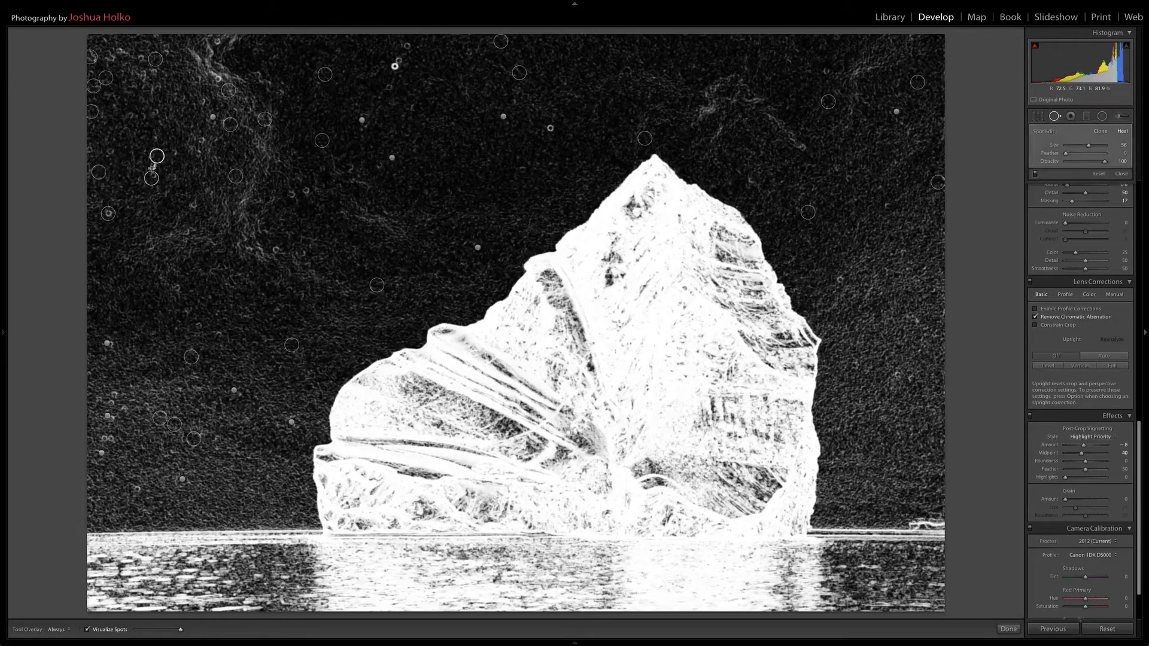
click(153, 168)
click(202, 142)
click(276, 247)
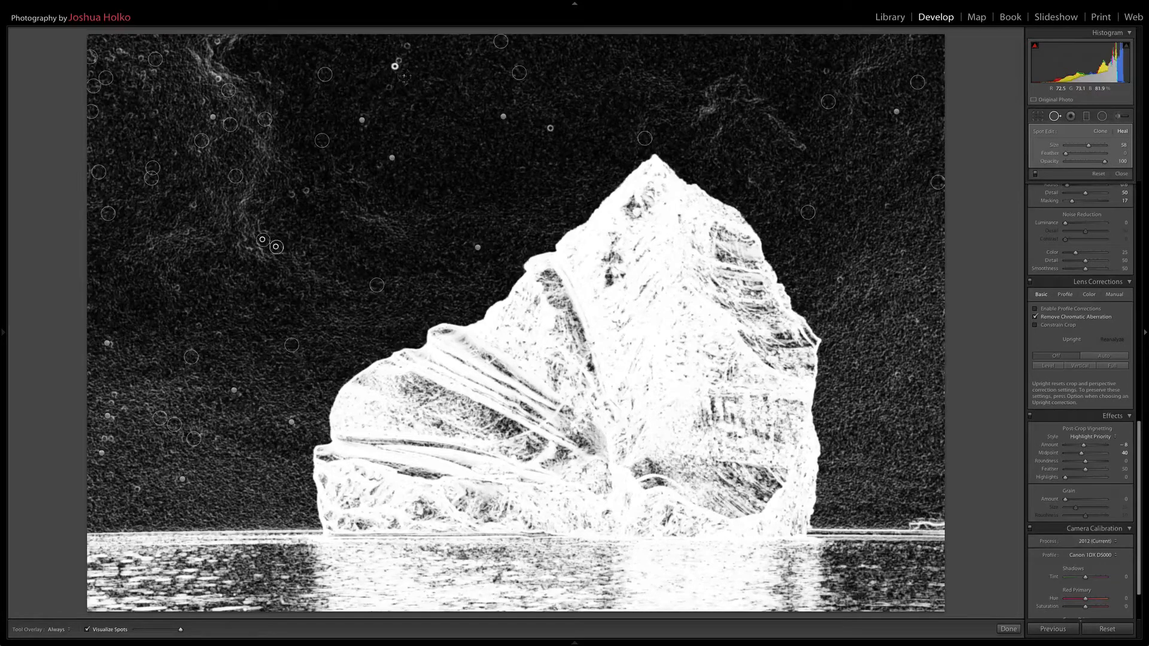
click(406, 44)
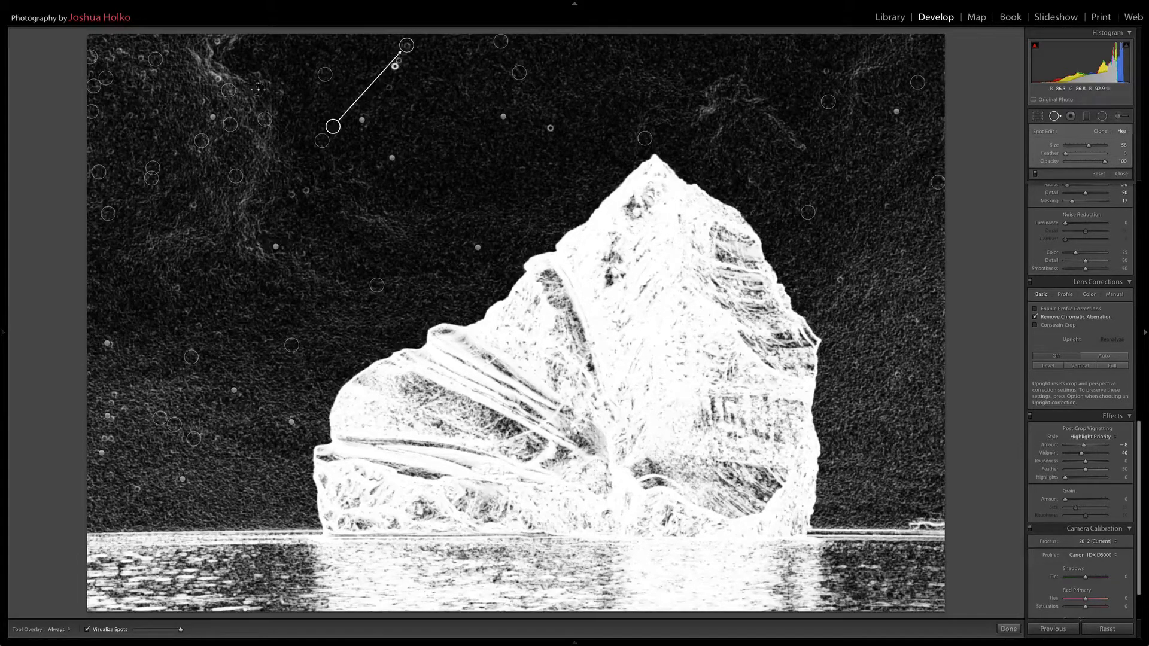
click(218, 43)
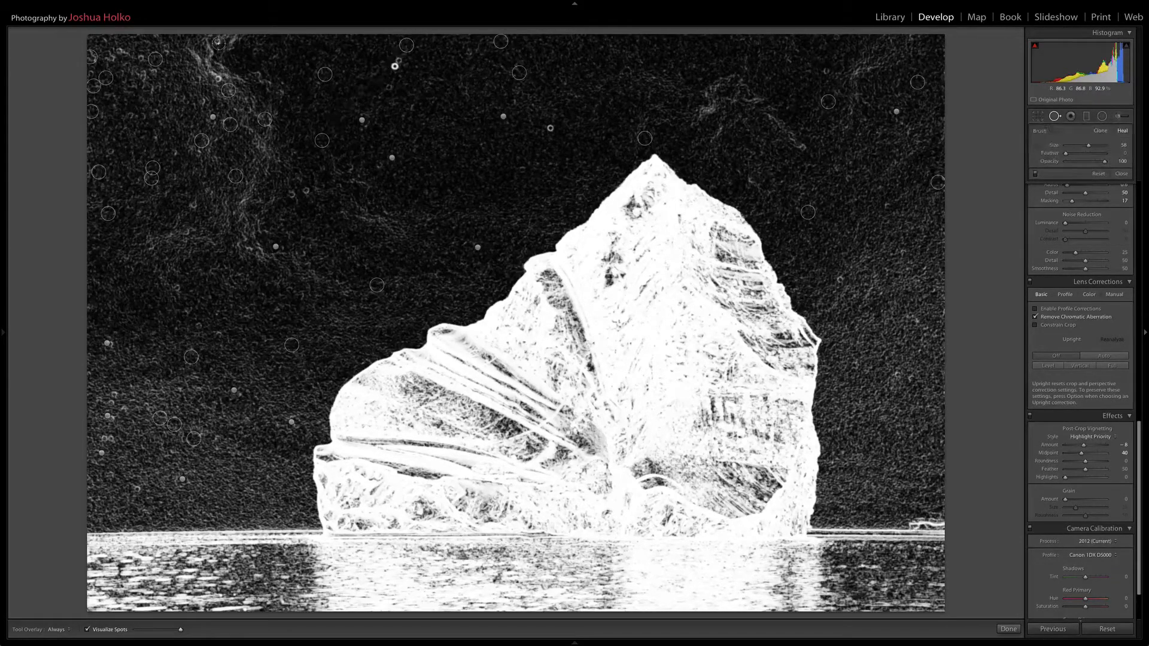
click(88, 630)
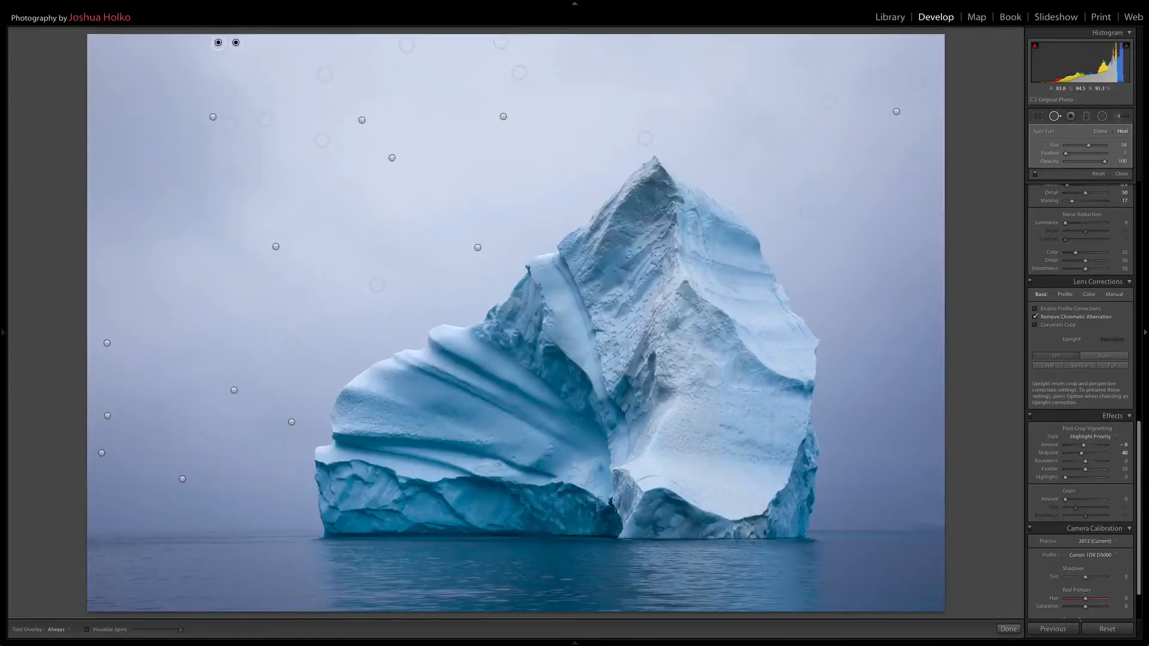
key(q)
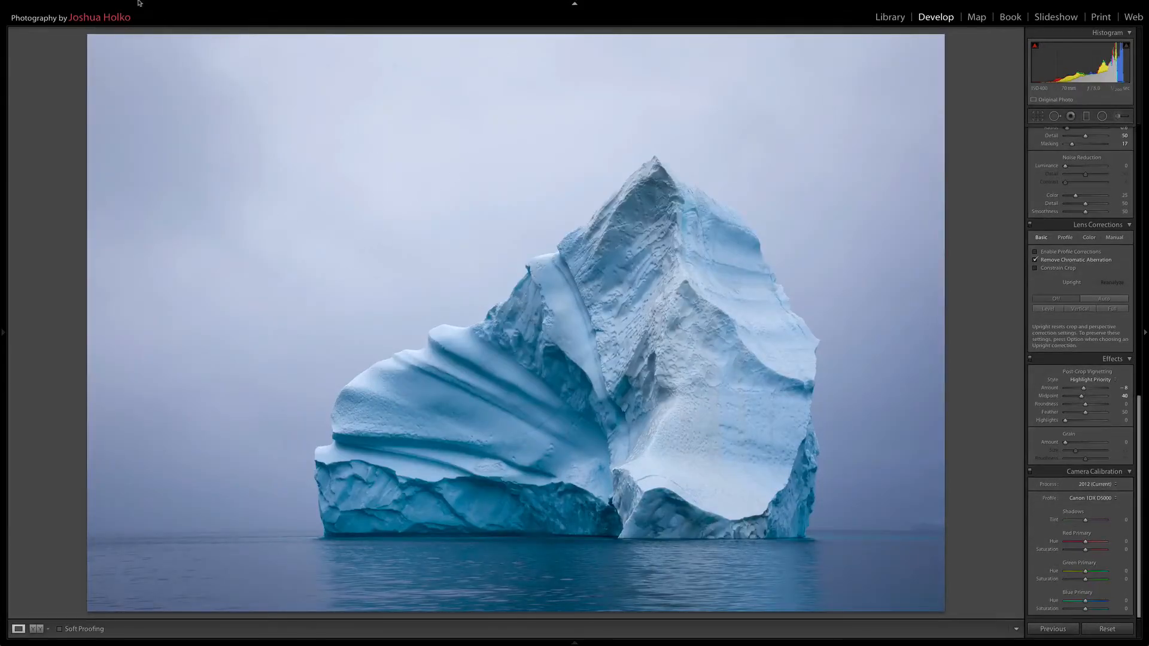
Open the iceberg photo in Adobe Photoshop CS6 and launch the Nik Collection's Color Efex Pro 4 filter on it
click(143, 4)
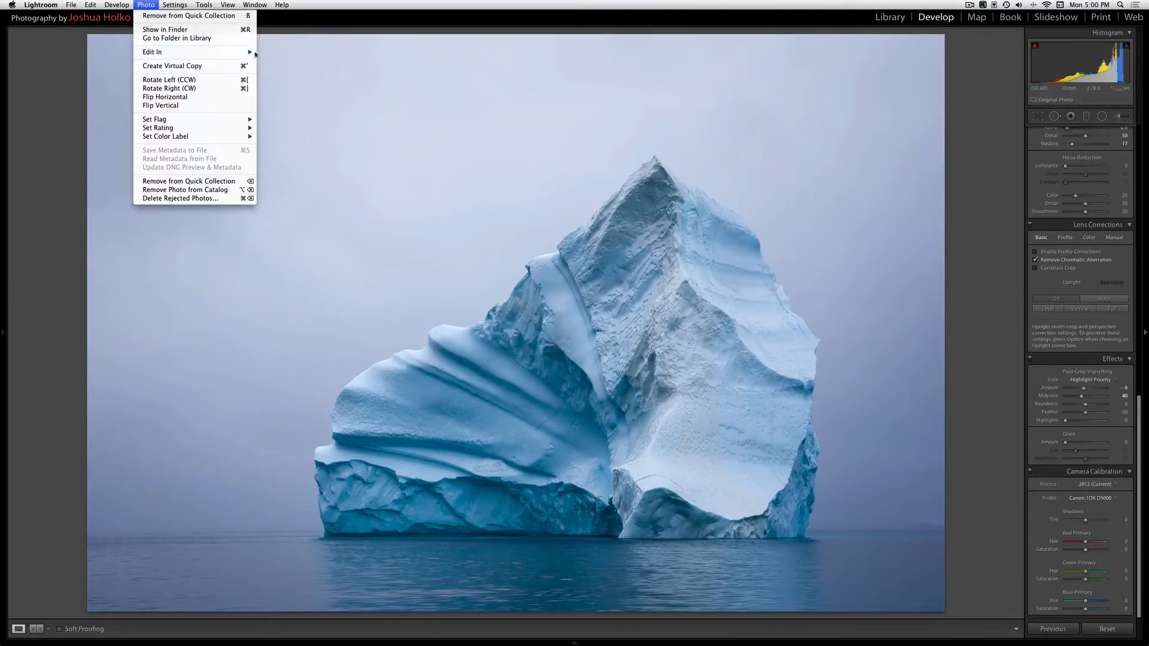
click(281, 57)
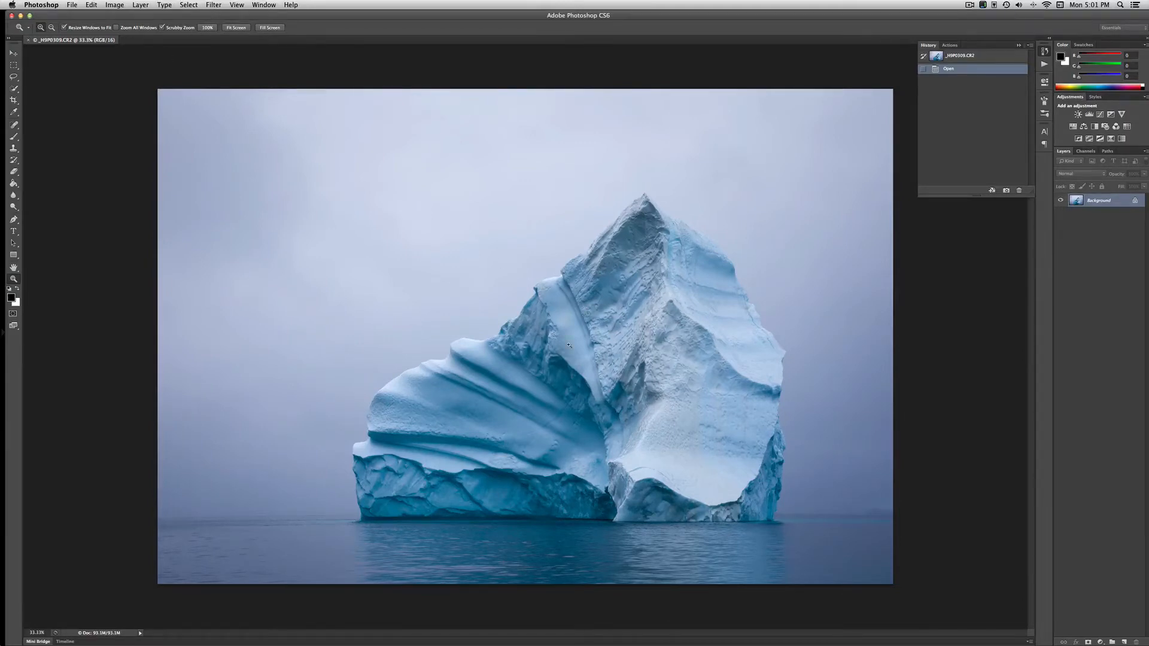
click(205, 4)
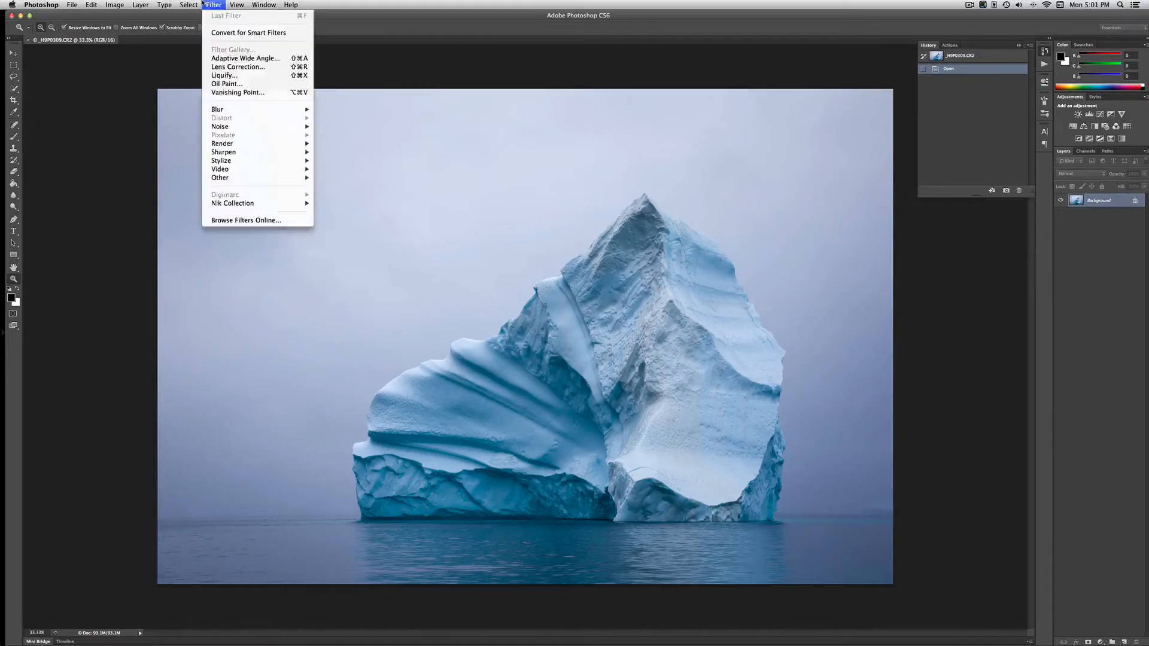
mouse_move(243, 203)
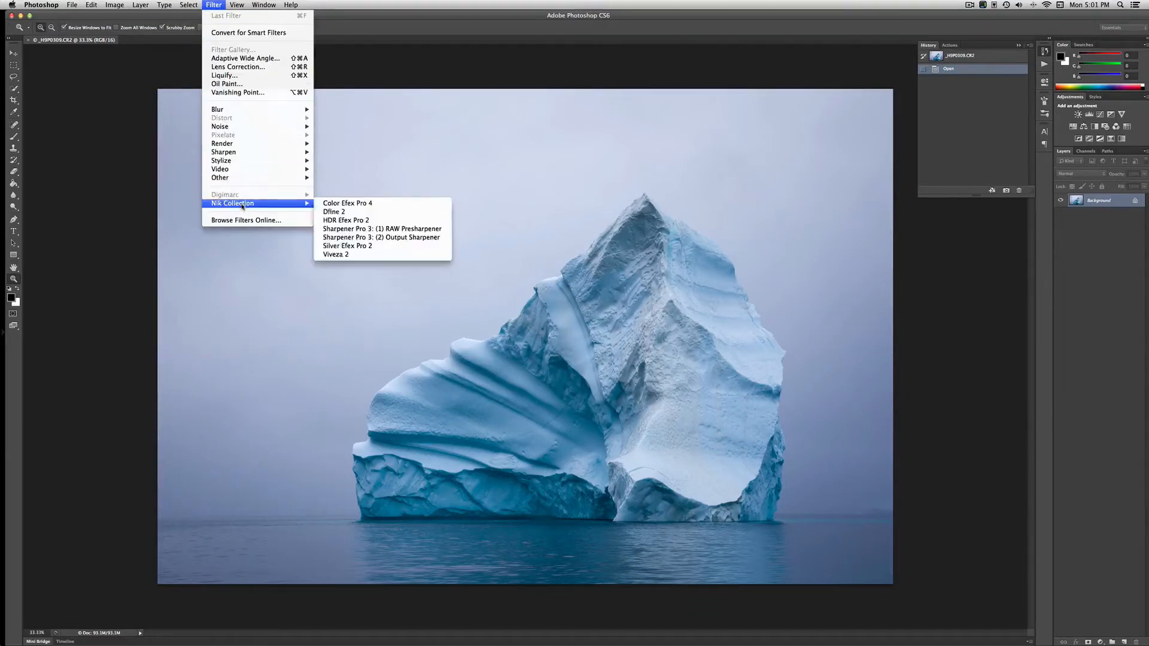
click(337, 203)
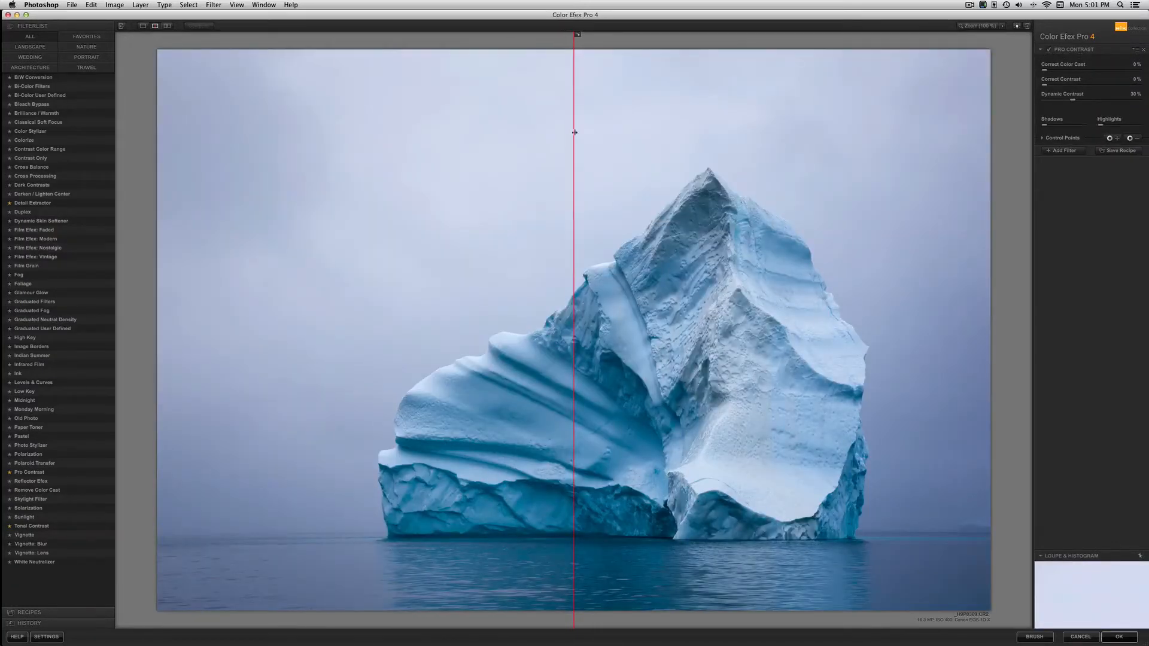
Compare the single and split preview views, leaving the split divider across the iceberg's left end
drag(574, 132, 157, 156)
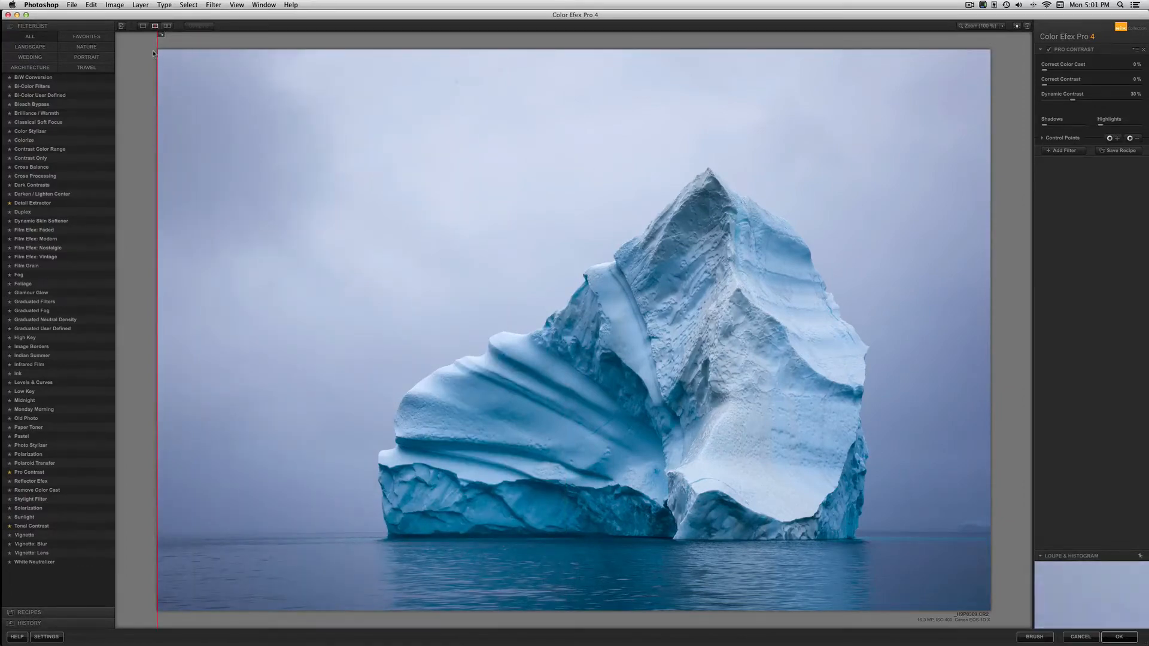
click(142, 26)
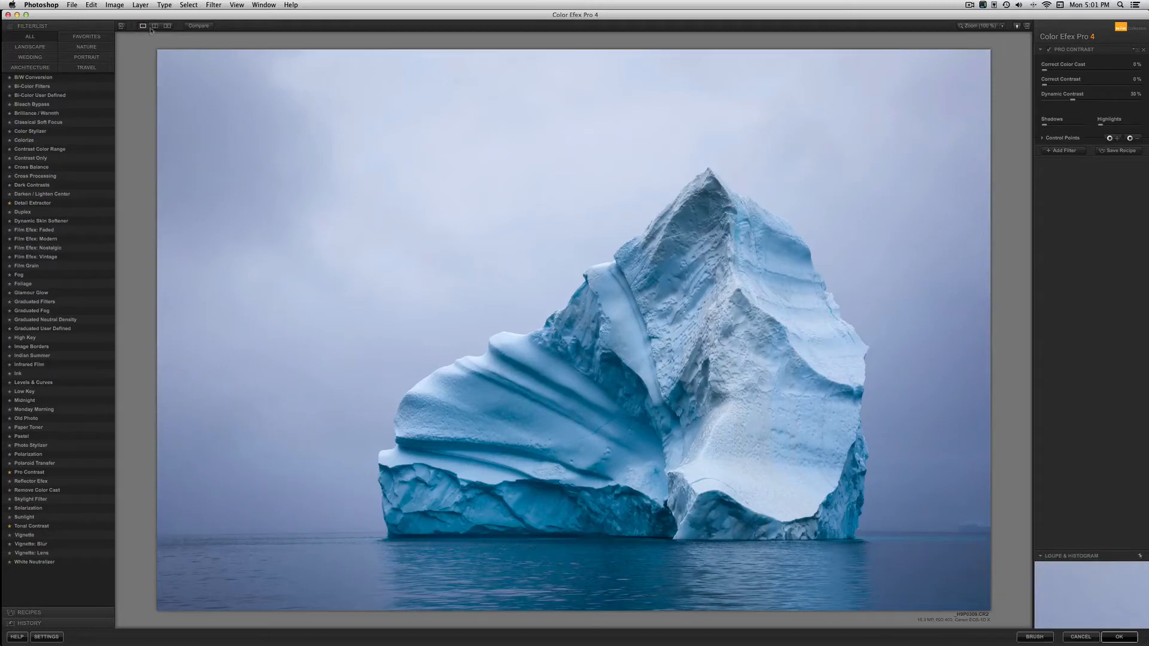
click(155, 26)
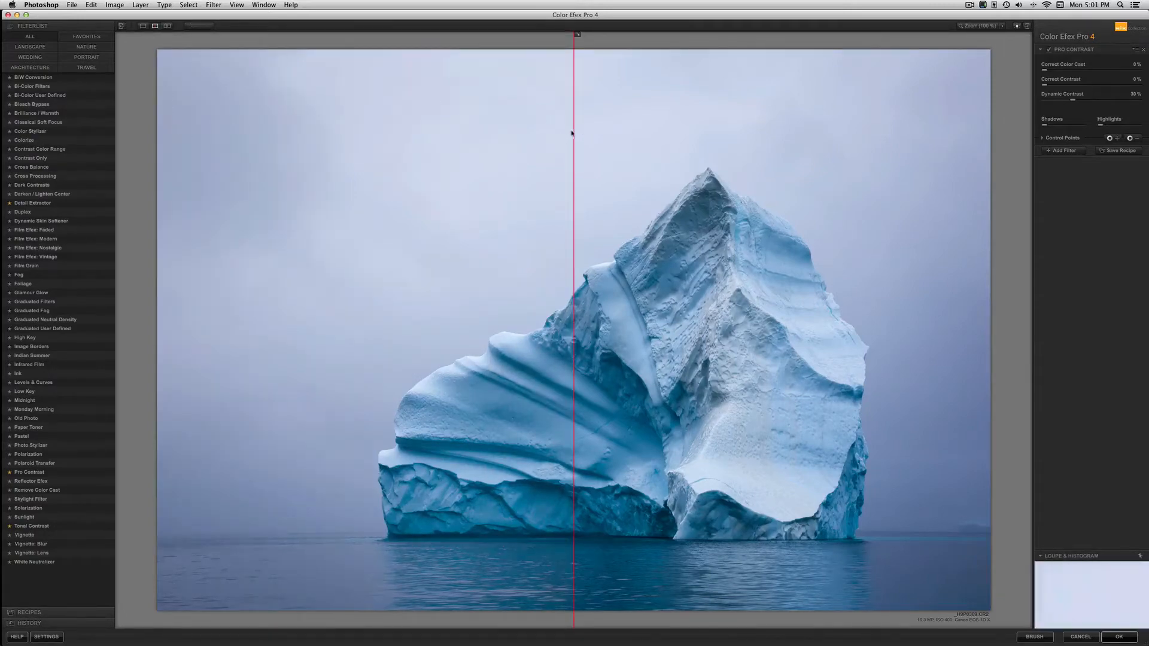
drag(573, 136, 412, 274)
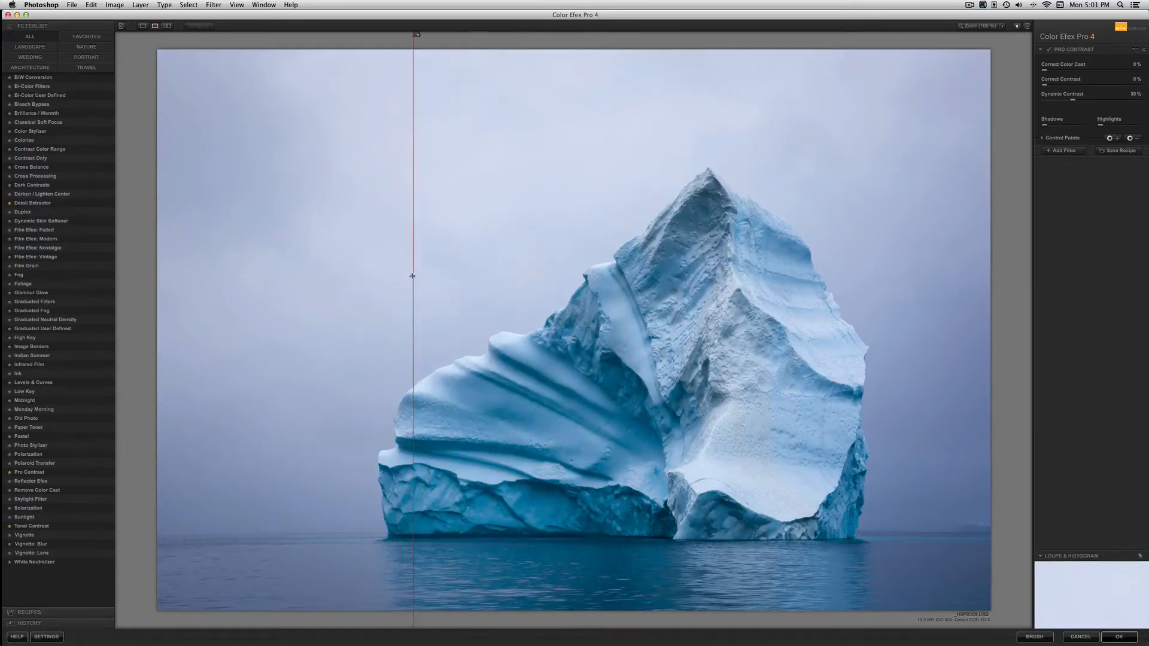
Switch off the Pro Contrast filter and apply the 01 - Default preset of Tonal Contrast instead
click(1047, 52)
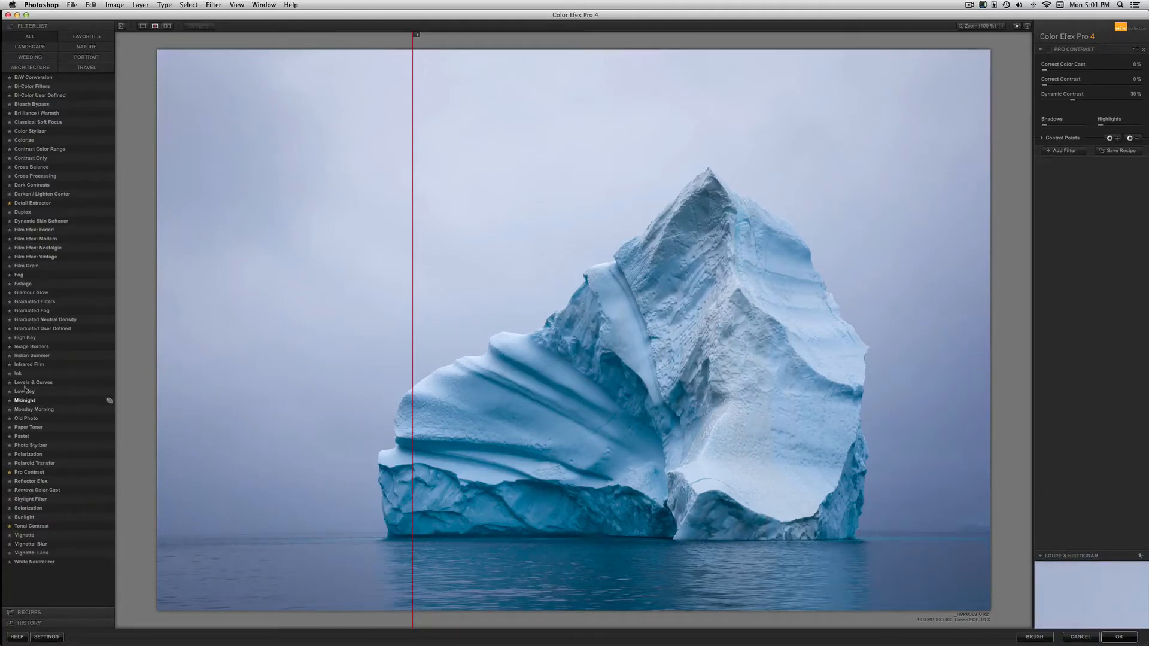
click(106, 526)
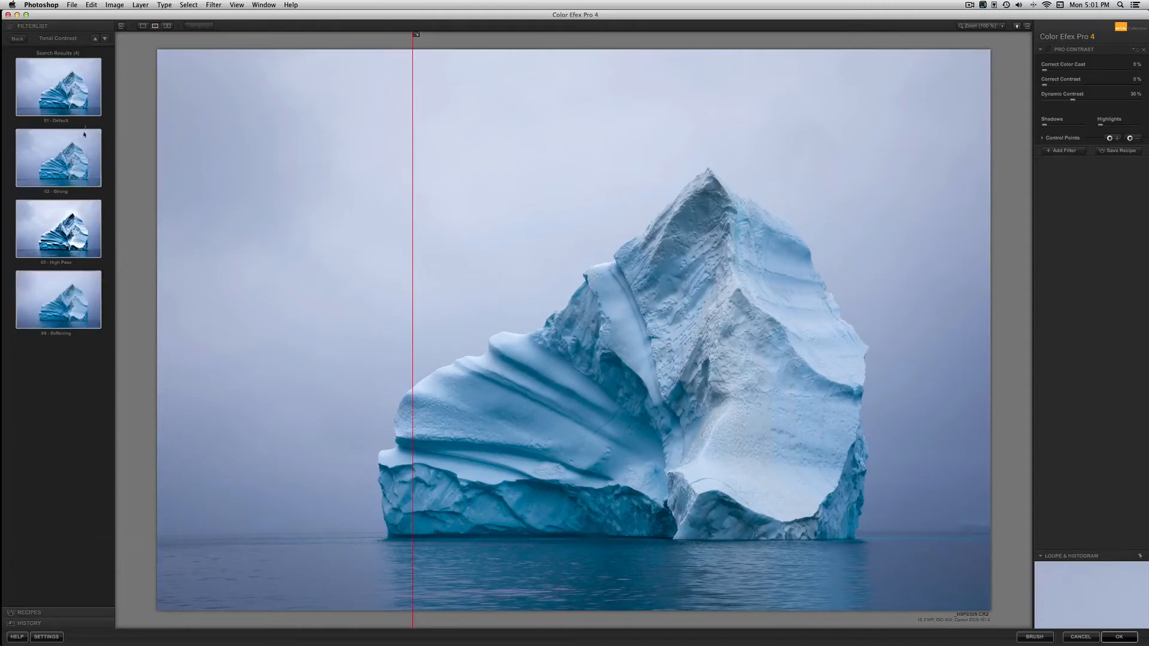
click(63, 85)
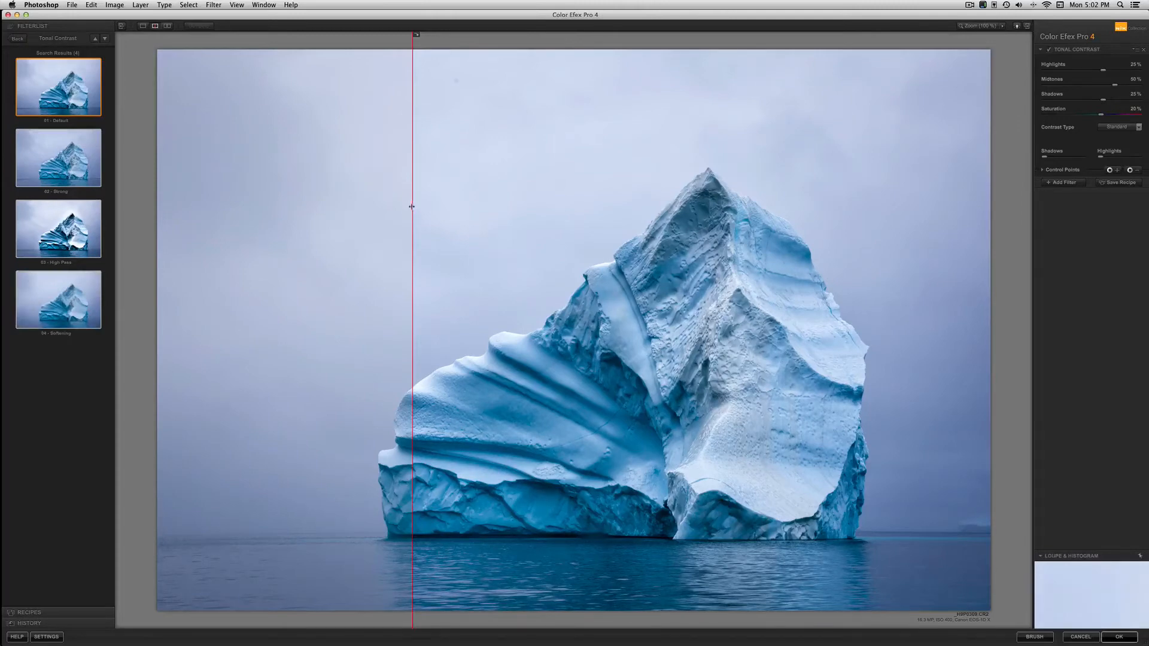
Apply the custom recipe Tonal Contrast Zero Starting Point to the iceberg photo
click(30, 612)
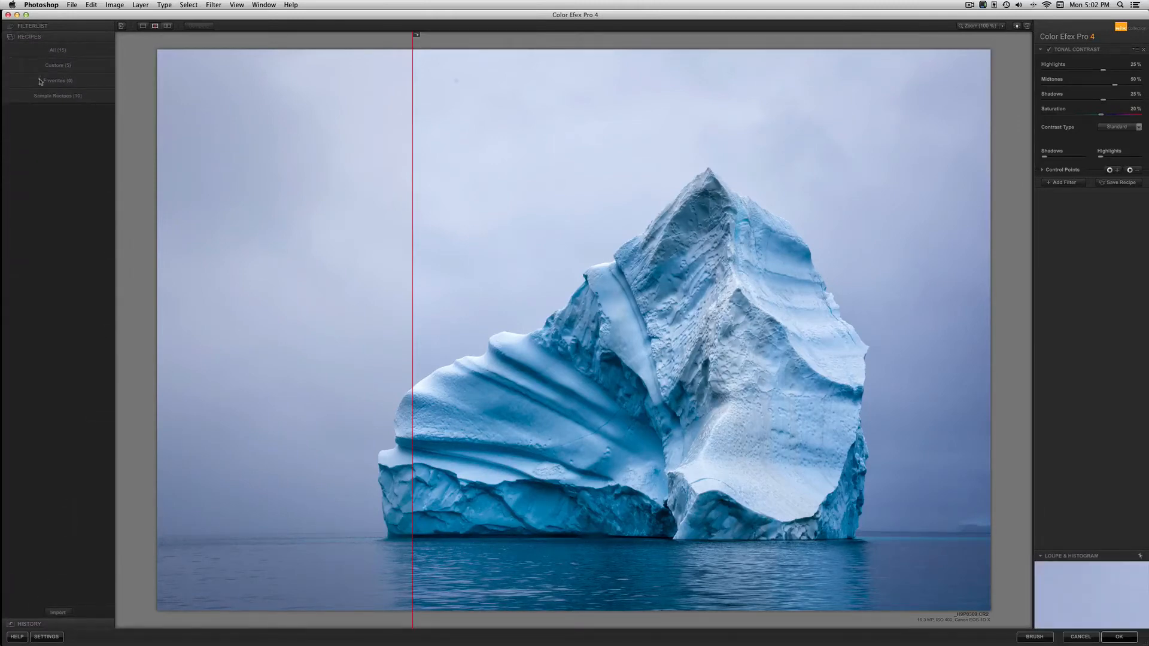
click(46, 67)
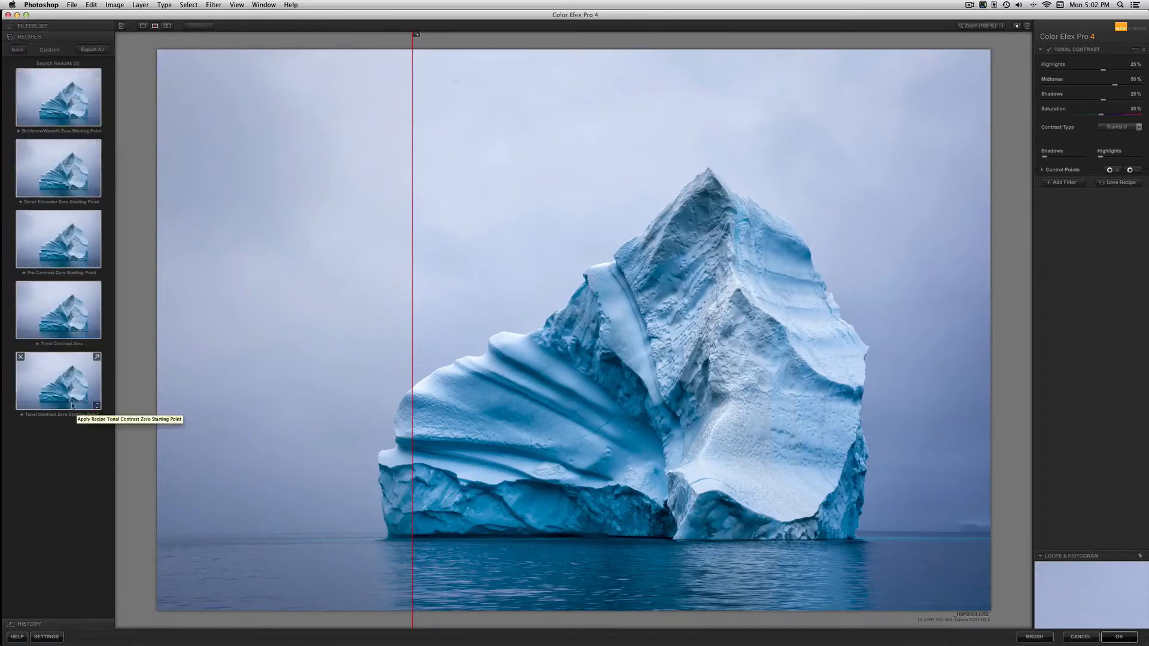
click(68, 378)
click(622, 221)
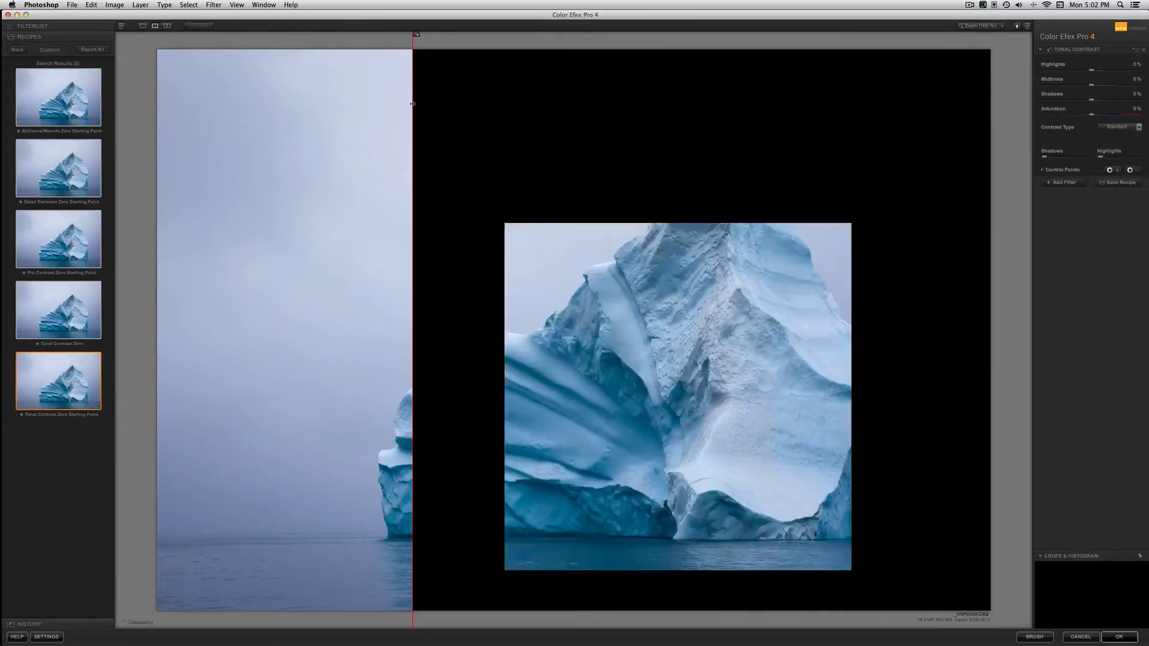
Set the Tonal Contrast highlights to 33% and compare before and after by sweeping the split divider across the iceberg
drag(413, 103, 153, 120)
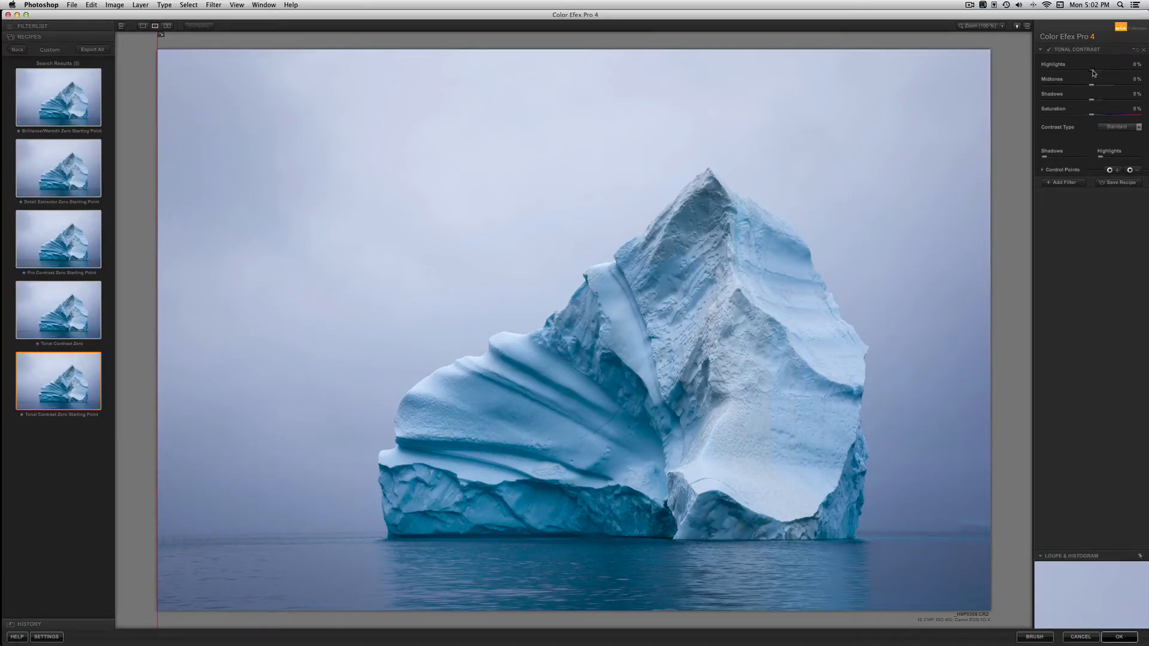
drag(1104, 73, 1106, 75)
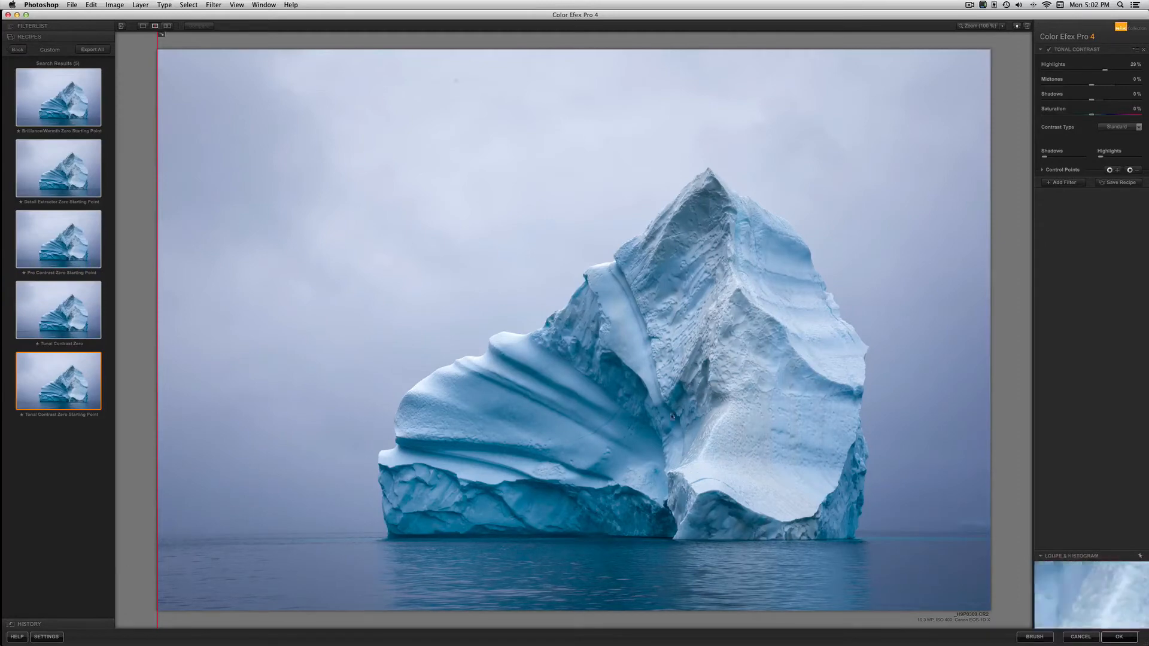
drag(158, 51, 612, 129)
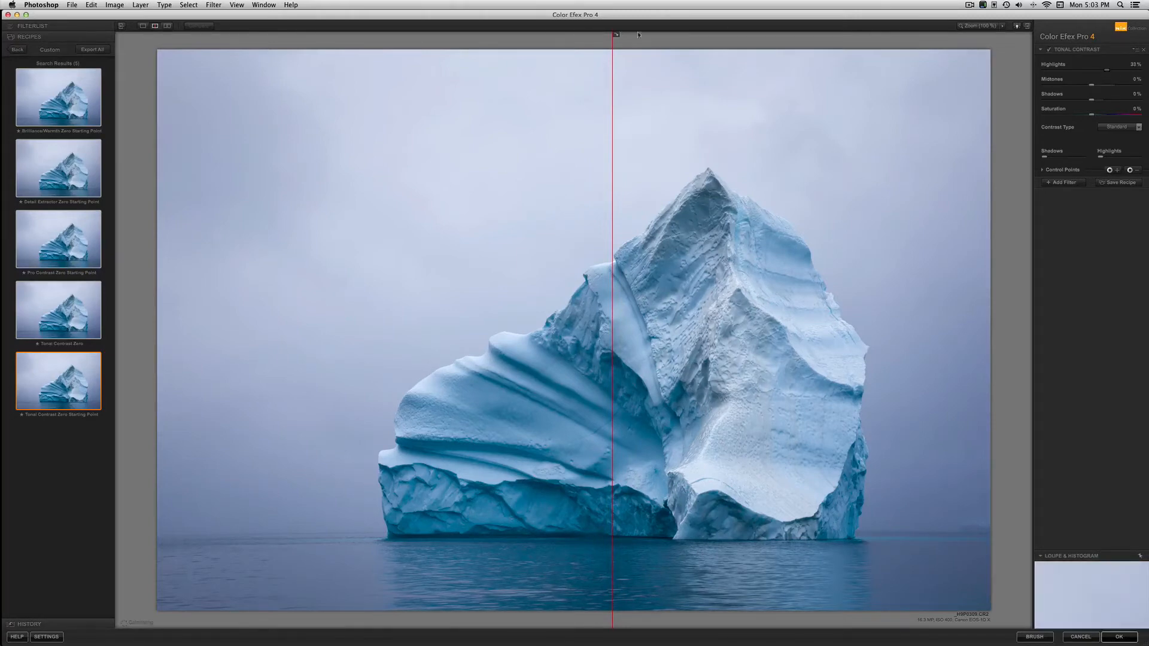
drag(614, 48, 356, 144)
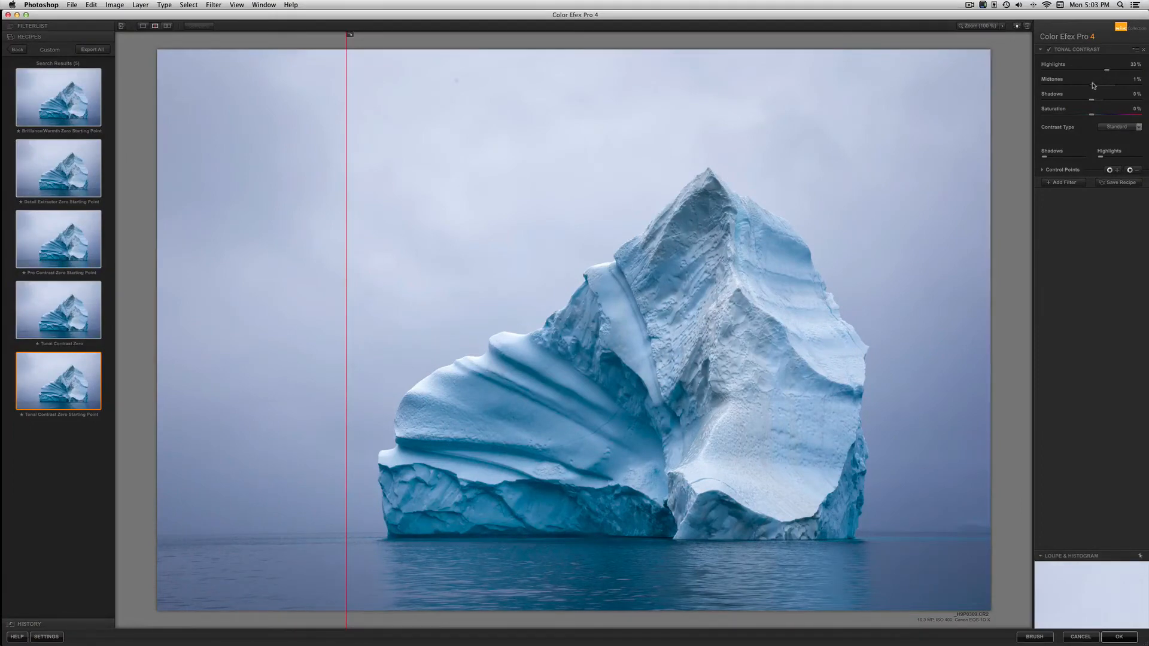
Raise the Tonal Contrast midtones to about 5% and compare the result by sweeping the split divider across the photo
drag(1096, 86, 1096, 89)
drag(347, 63, 388, 66)
drag(537, 91, 333, 172)
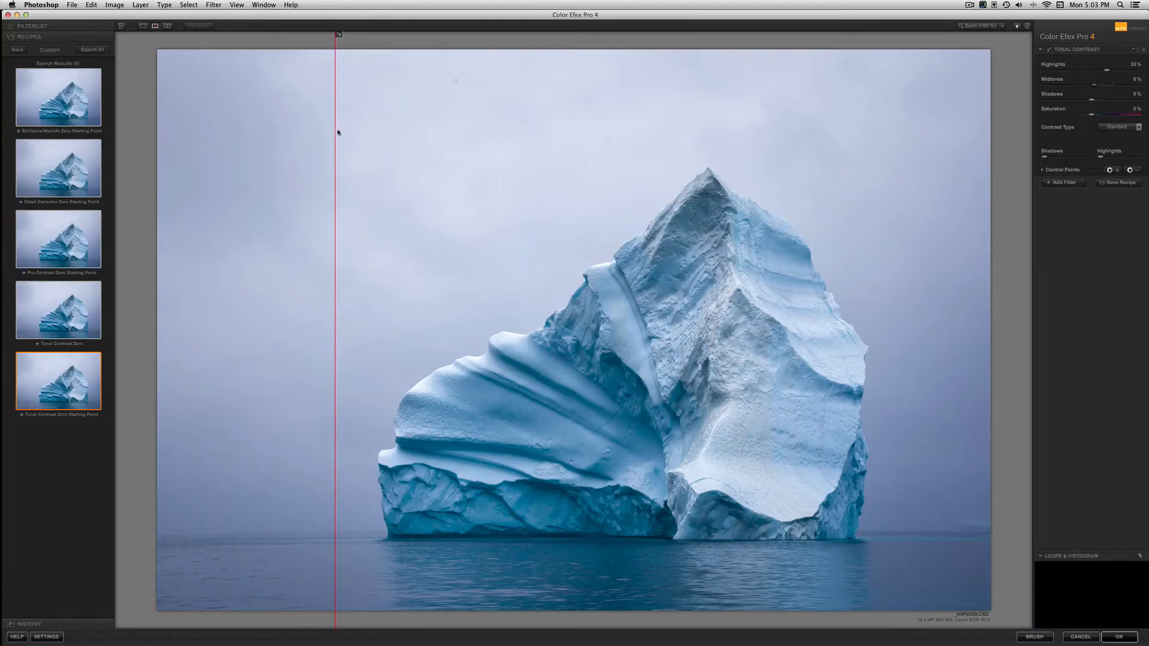
drag(336, 129, 214, 141)
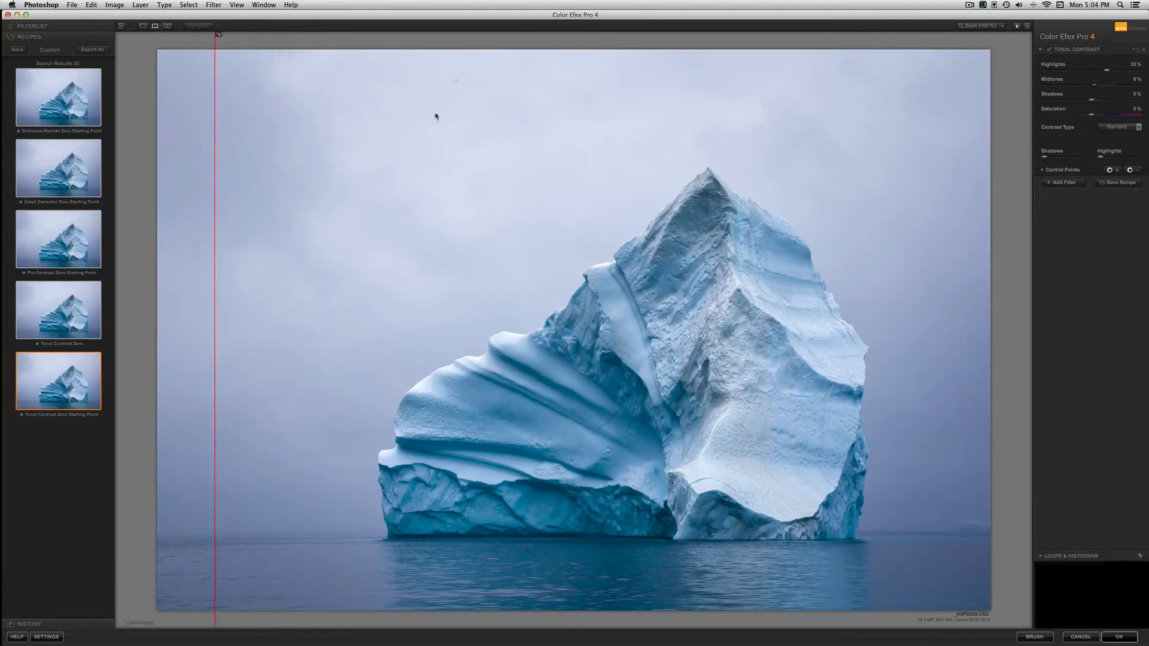
Add a control point on the iceberg's central face, enlarge its radius to about 24% using the selection mask, and hide the mask
click(1042, 171)
click(1110, 170)
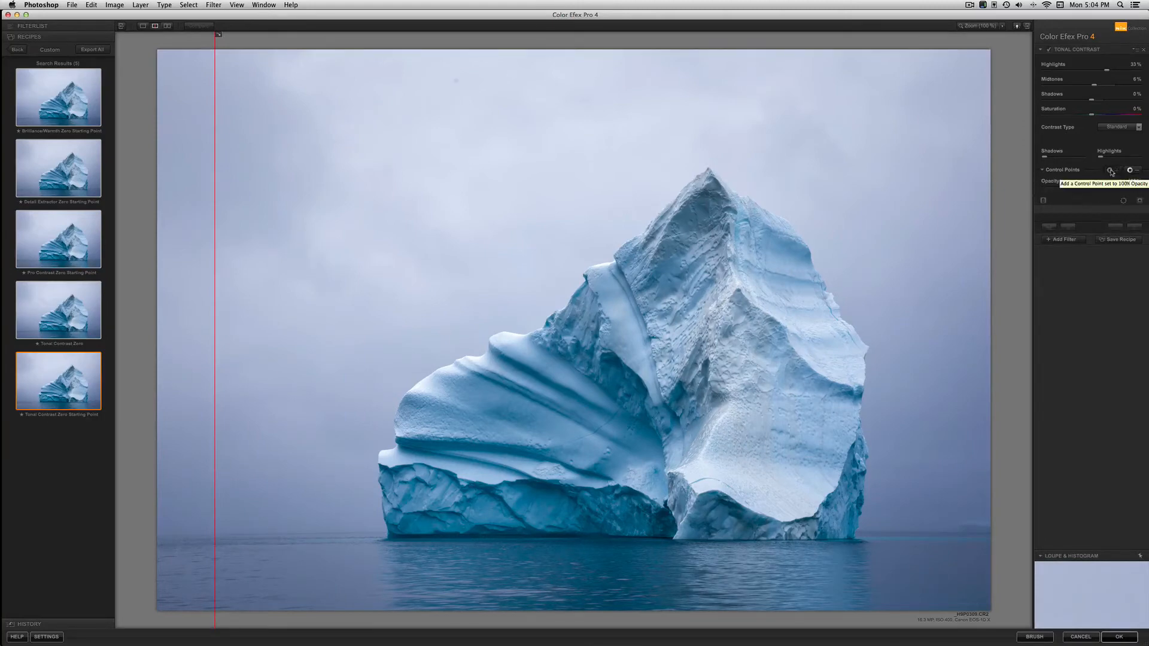
click(690, 353)
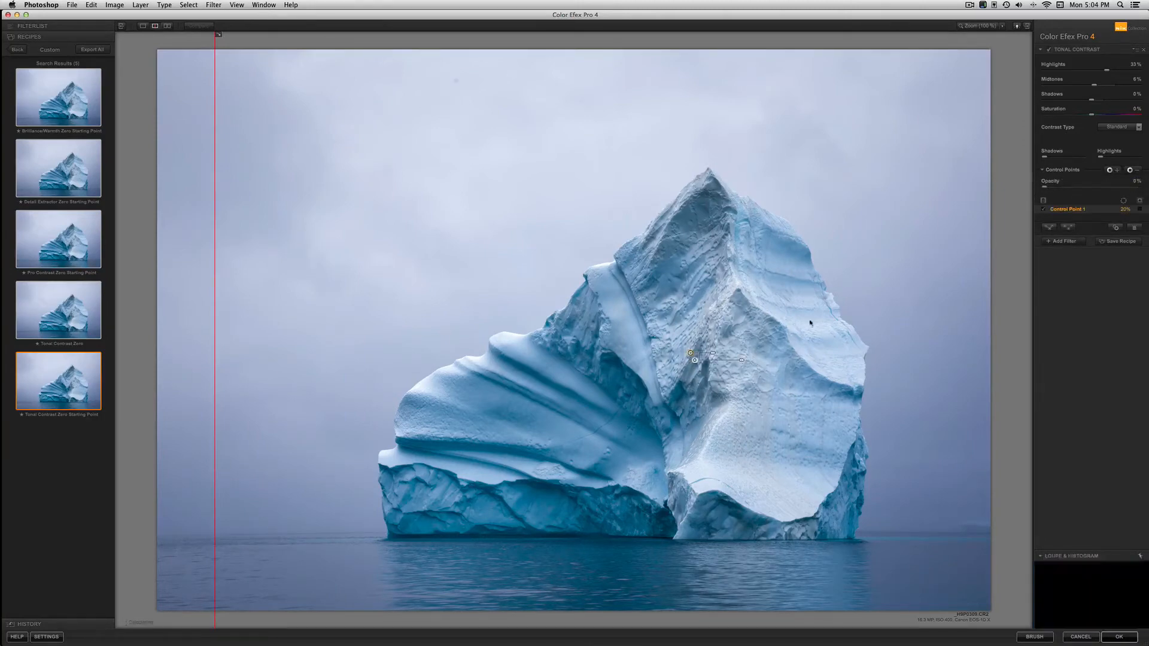
click(1139, 209)
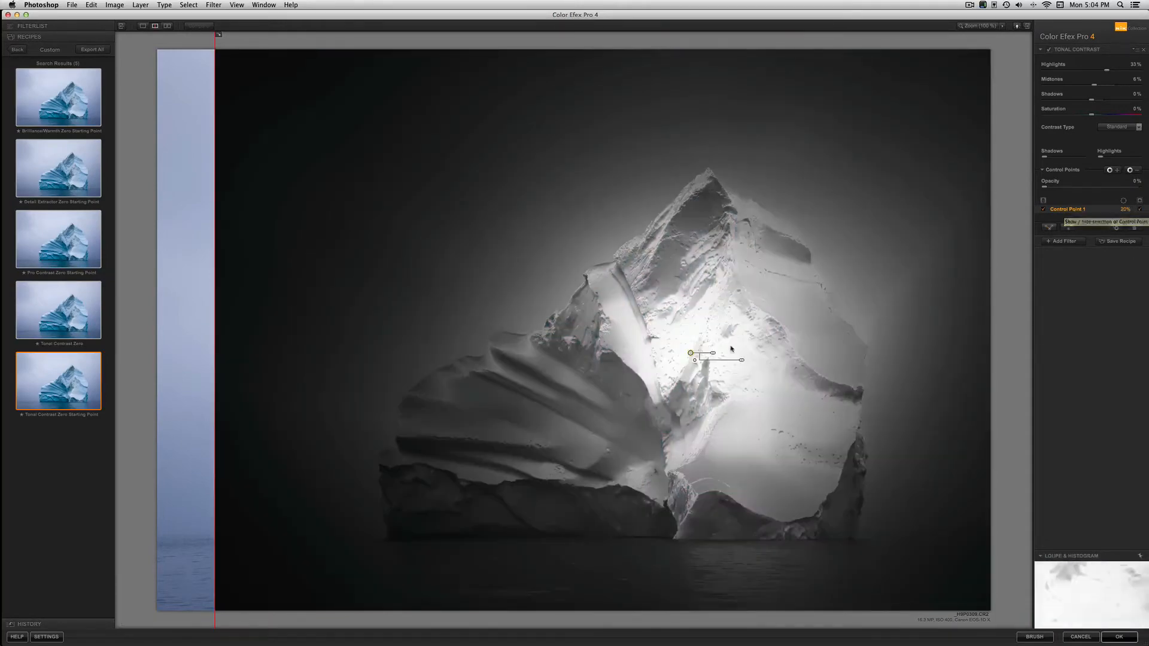
drag(714, 357, 716, 358)
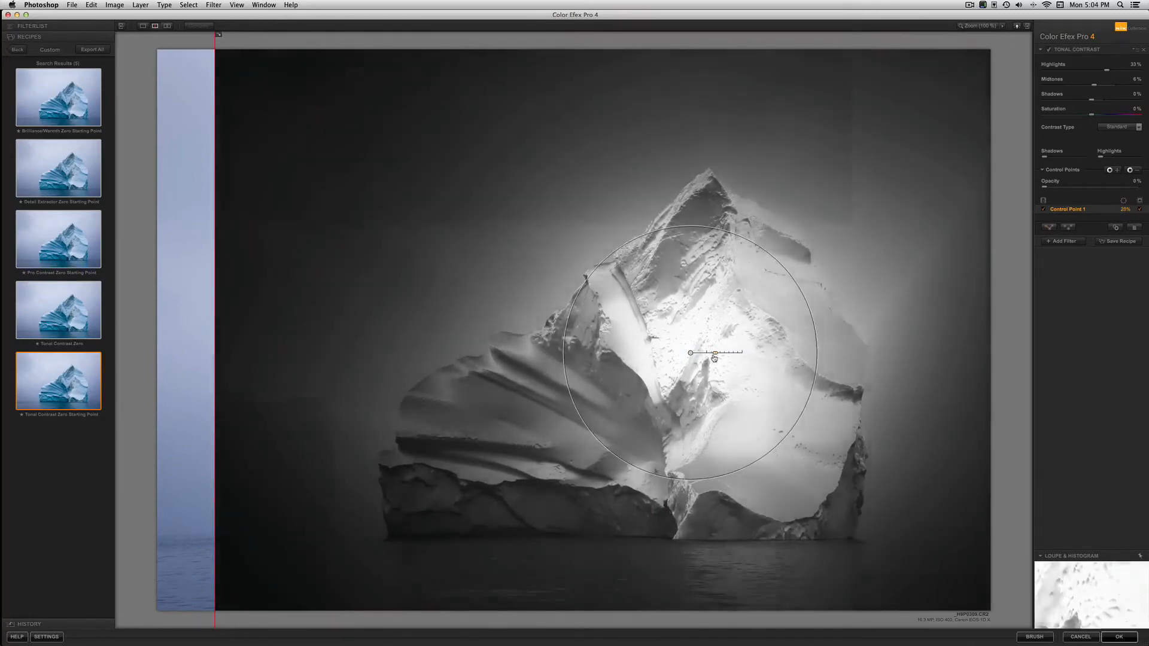
click(1140, 209)
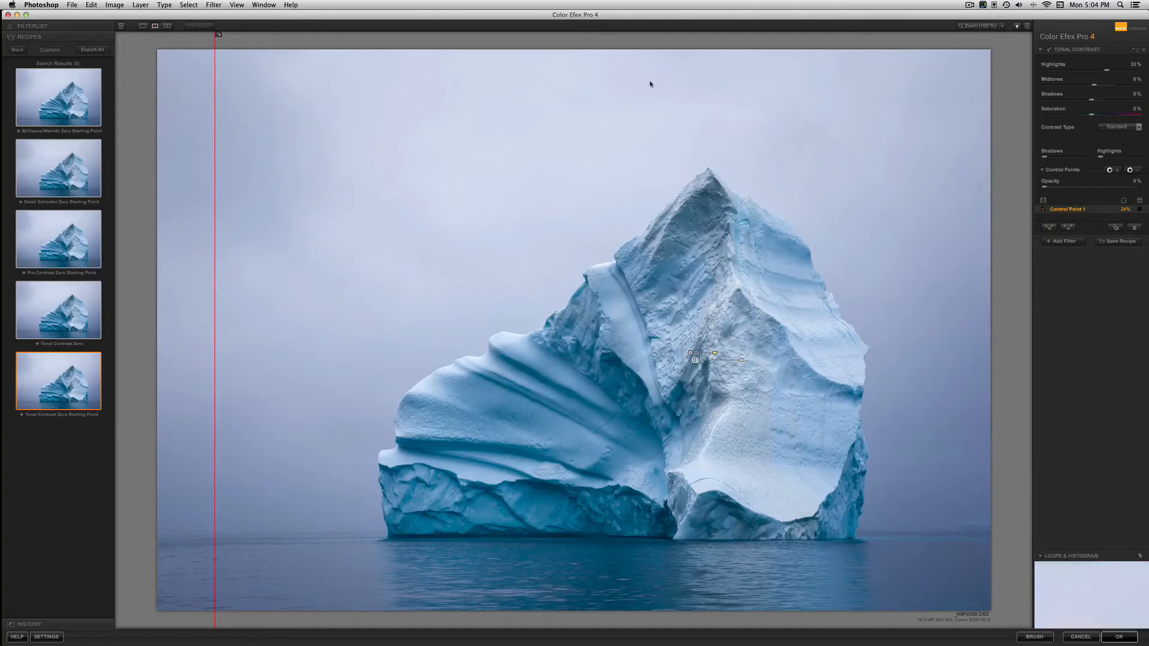
Apply the Color Efex Pro 4 filter and toggle the Tonal Contrast layer's visibility to compare, leaving it on
drag(214, 72, 277, 193)
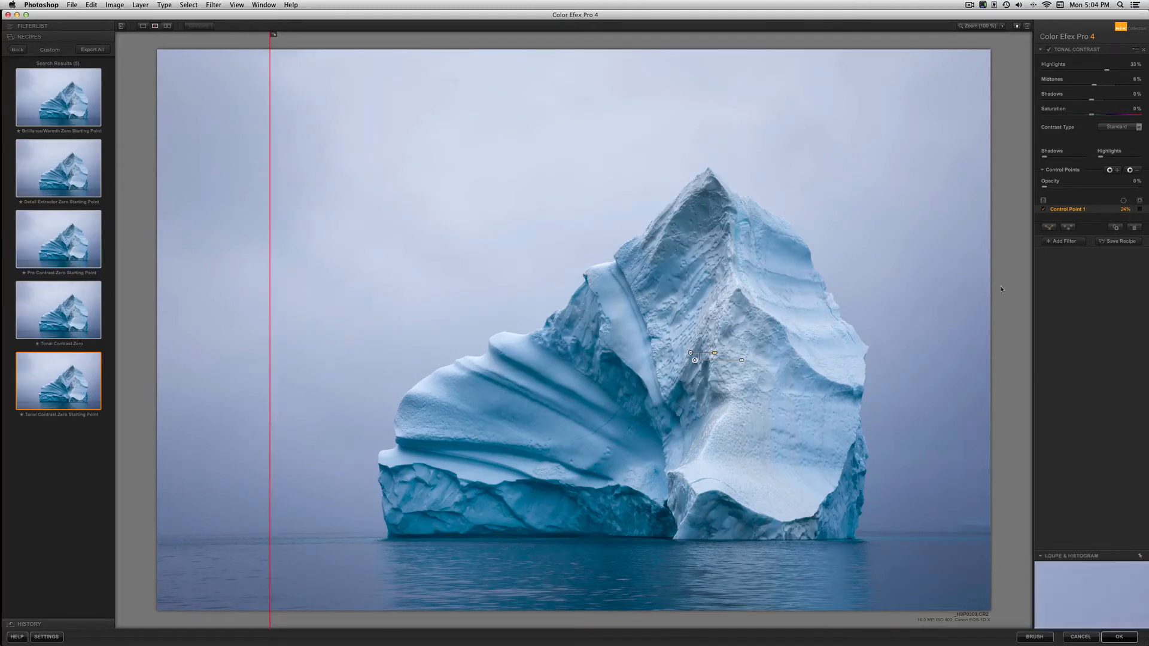
click(1118, 636)
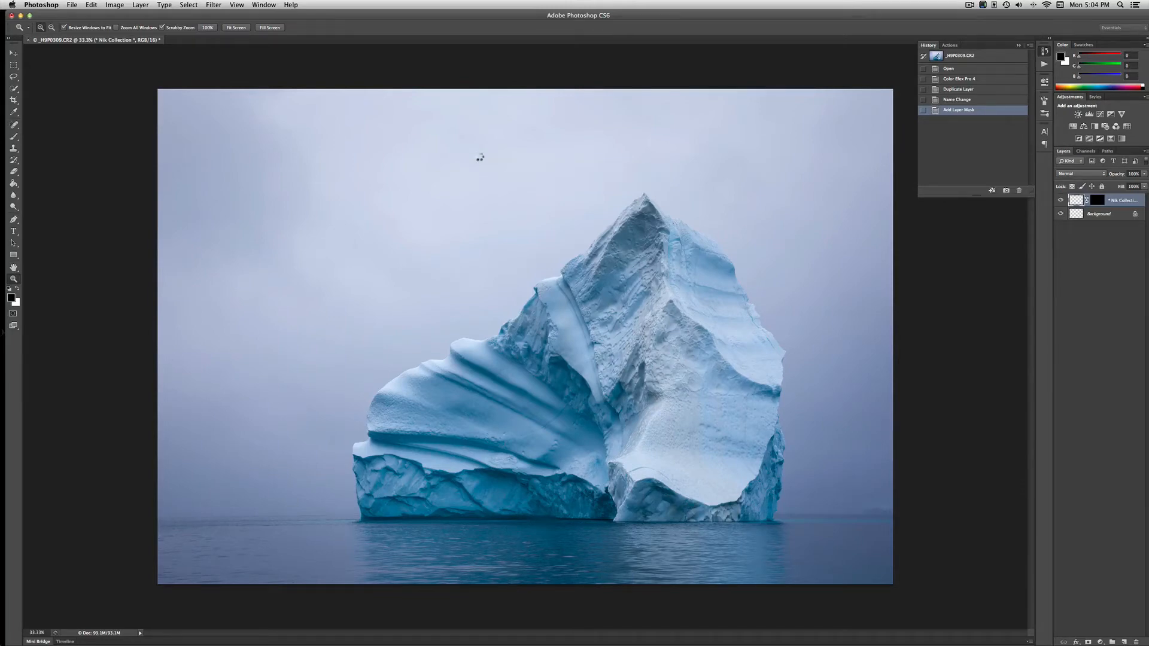
click(1060, 200)
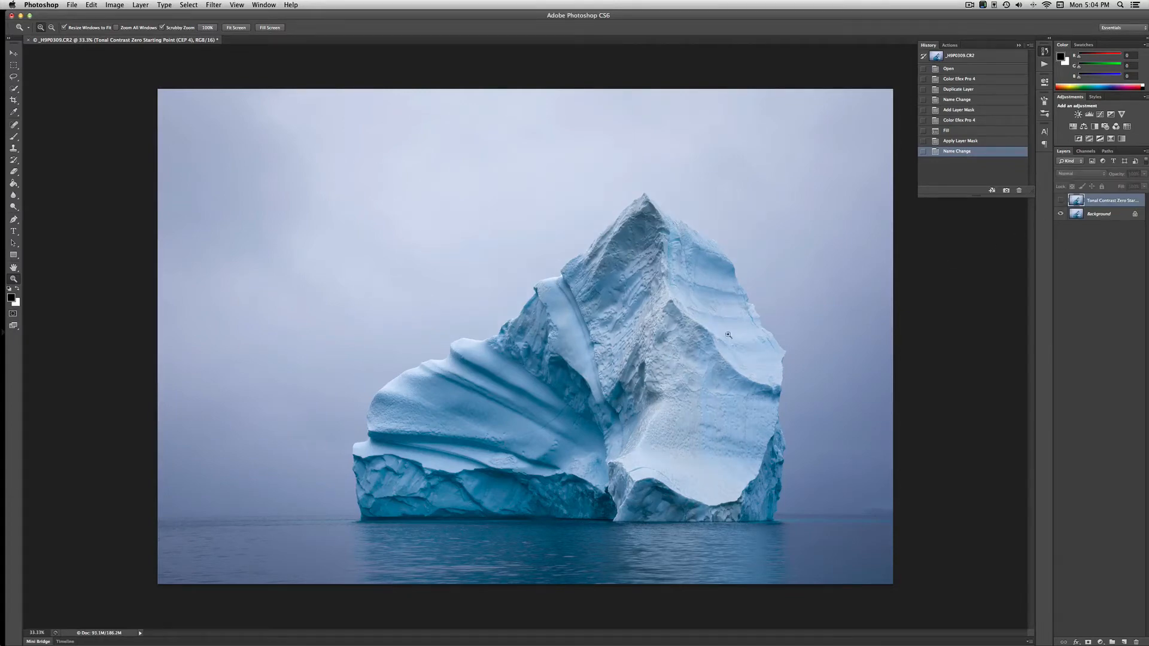
click(1061, 200)
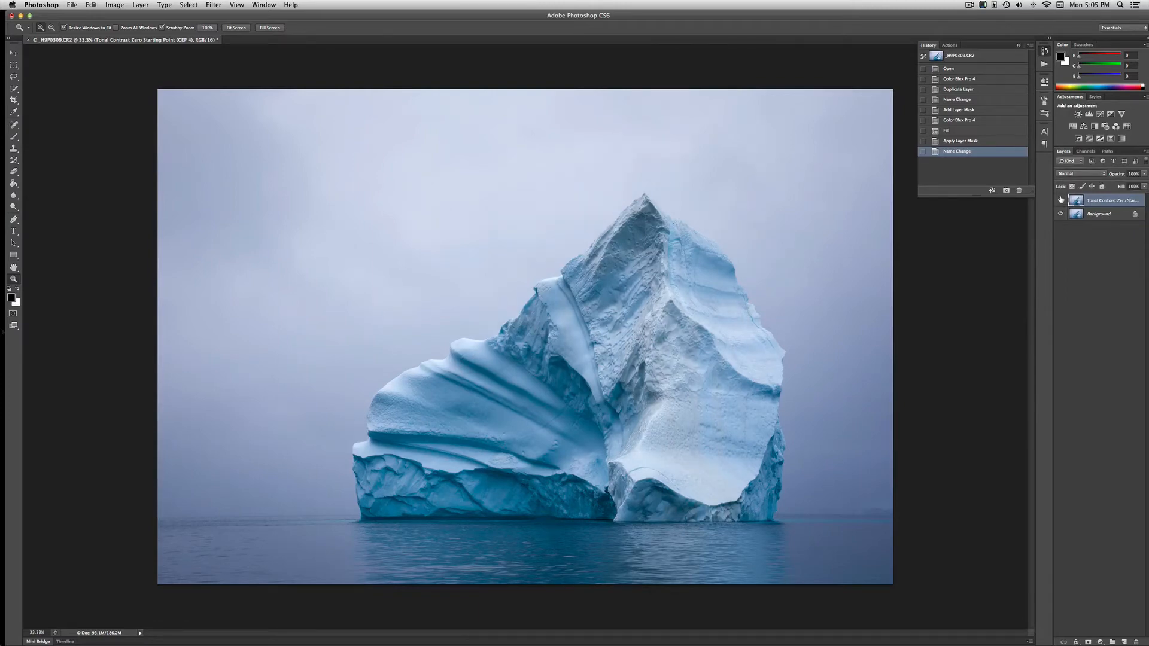
click(1061, 200)
click(1063, 200)
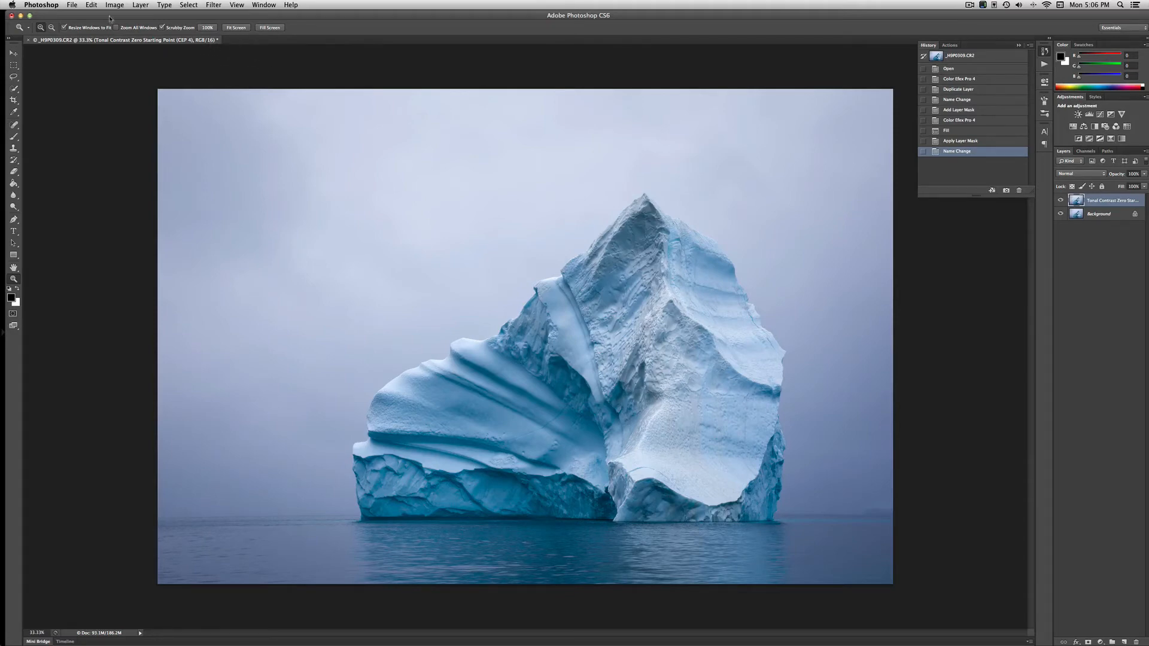
Save the filtered iceberg document and close it
click(71, 5)
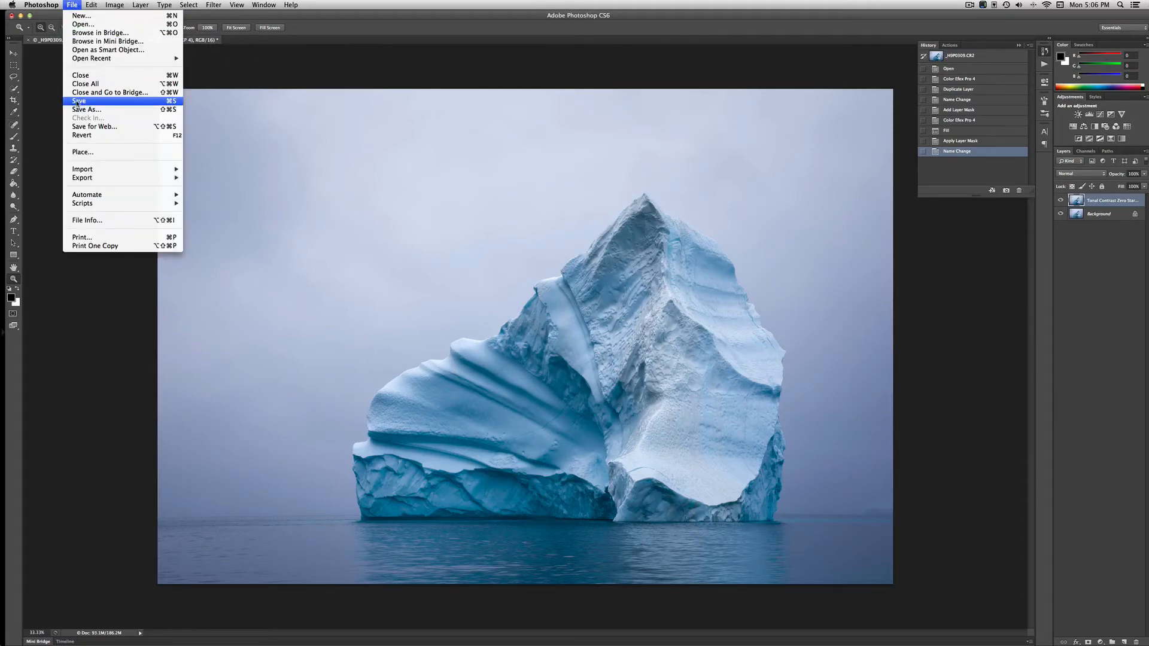
click(77, 101)
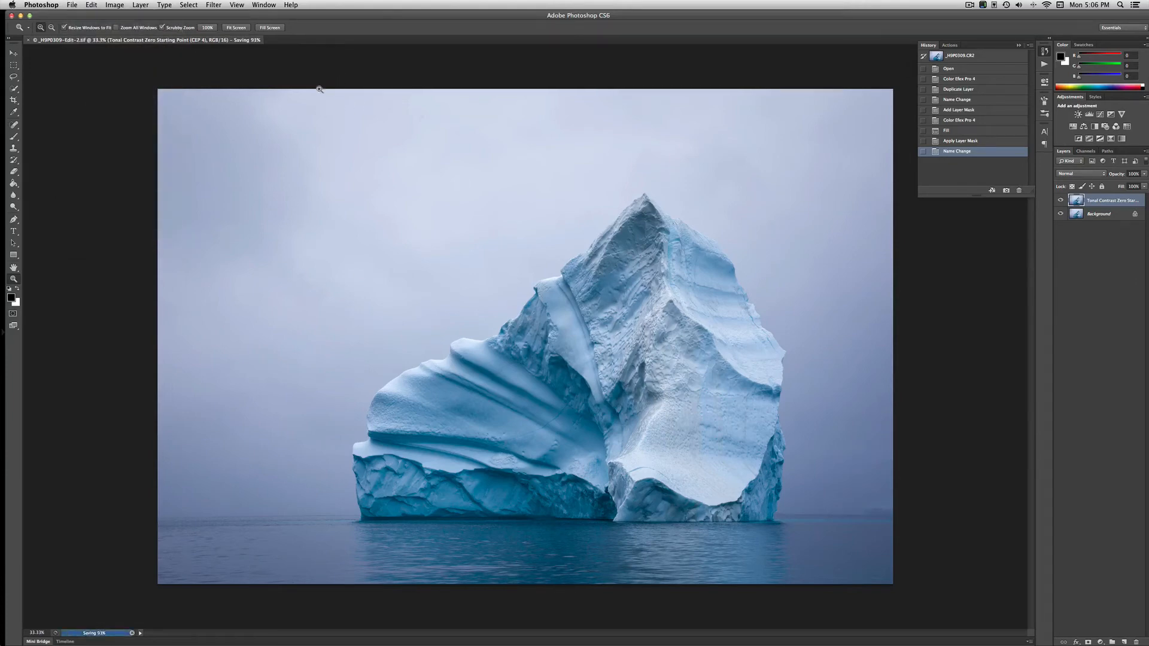
click(28, 41)
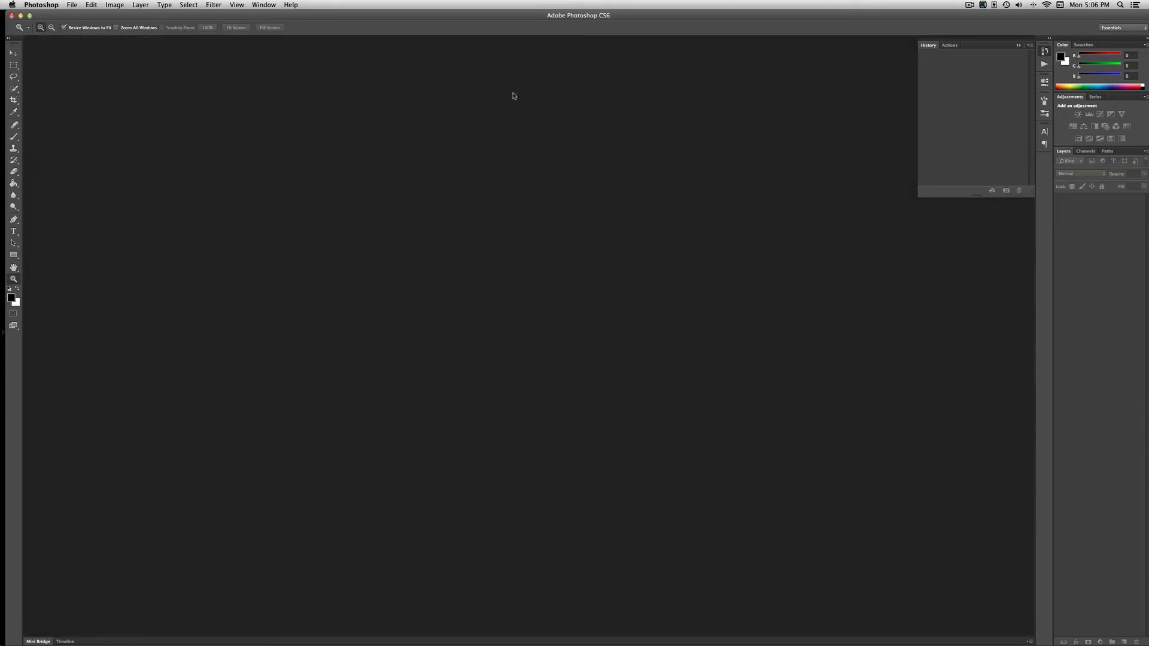
Switch to Lightroom and soft proof the iceberg with the MOAB Somerset Museum Rag iPF6300 16bit profile, simulating paper and ink
mouse_move(1148, 1)
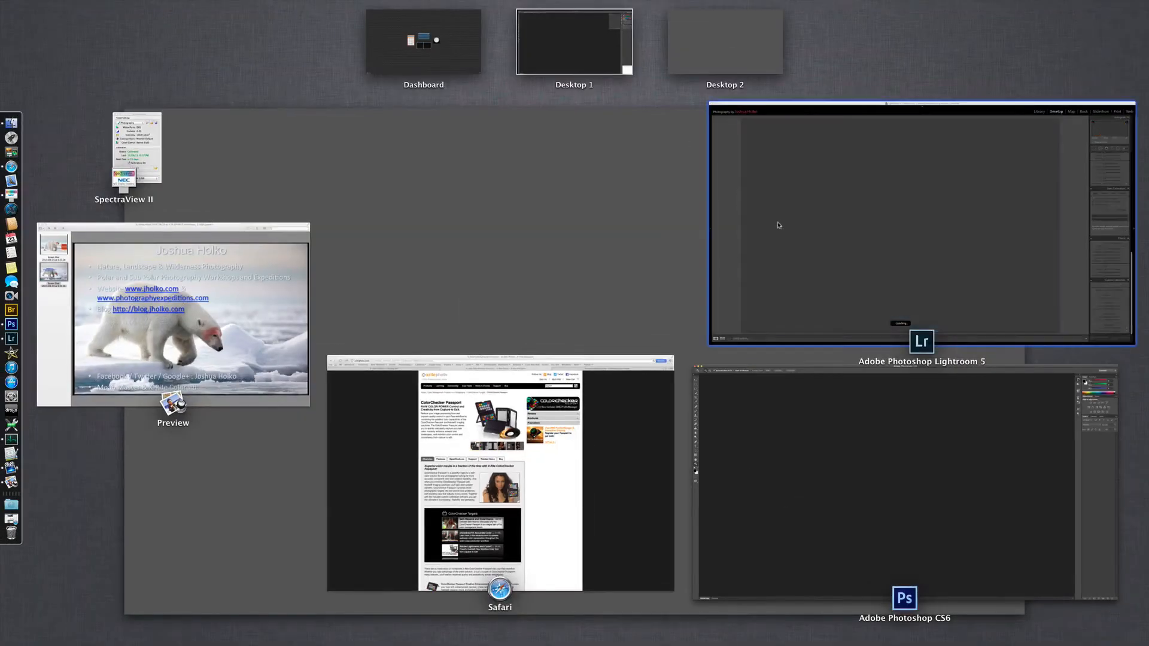
click(768, 226)
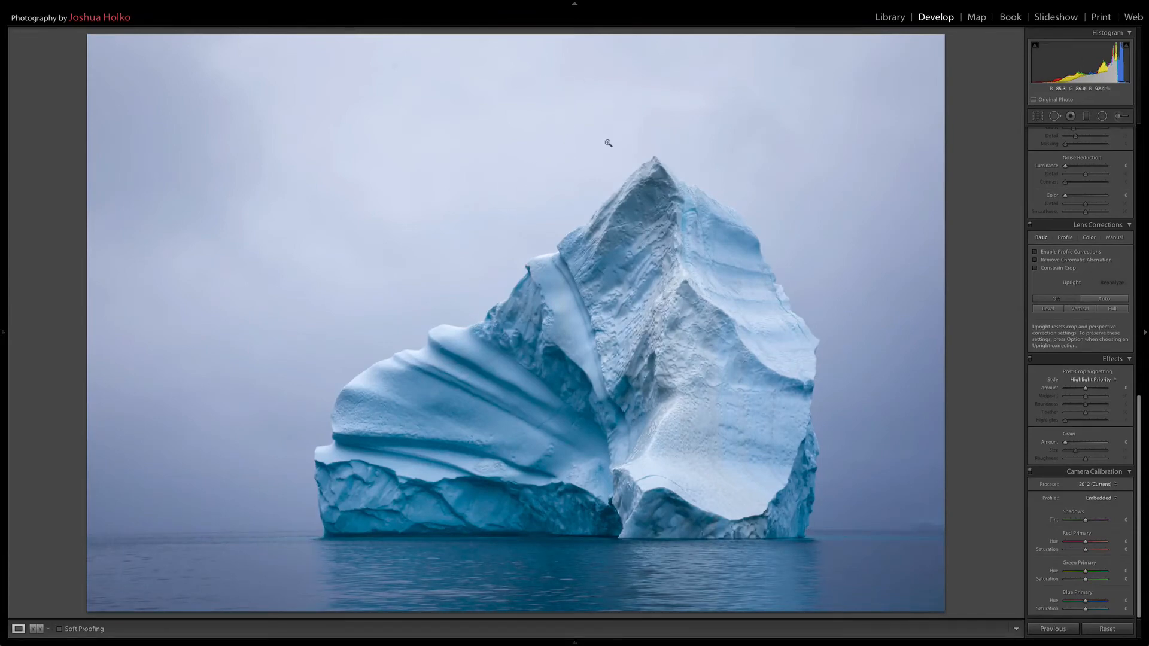
click(59, 629)
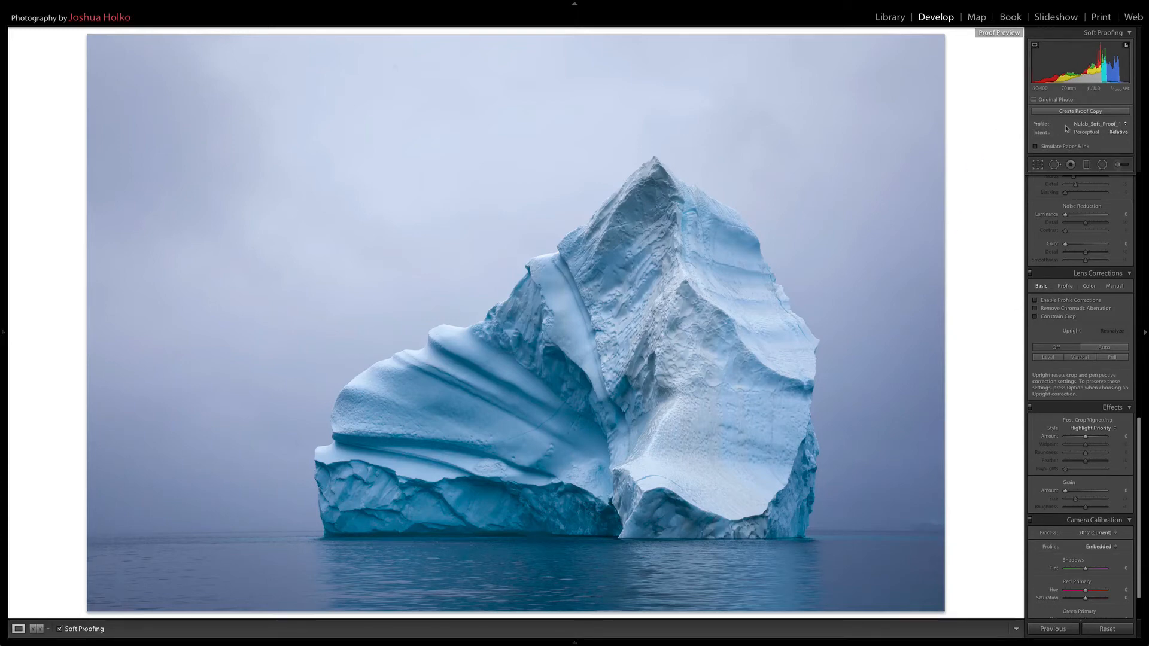
click(1092, 125)
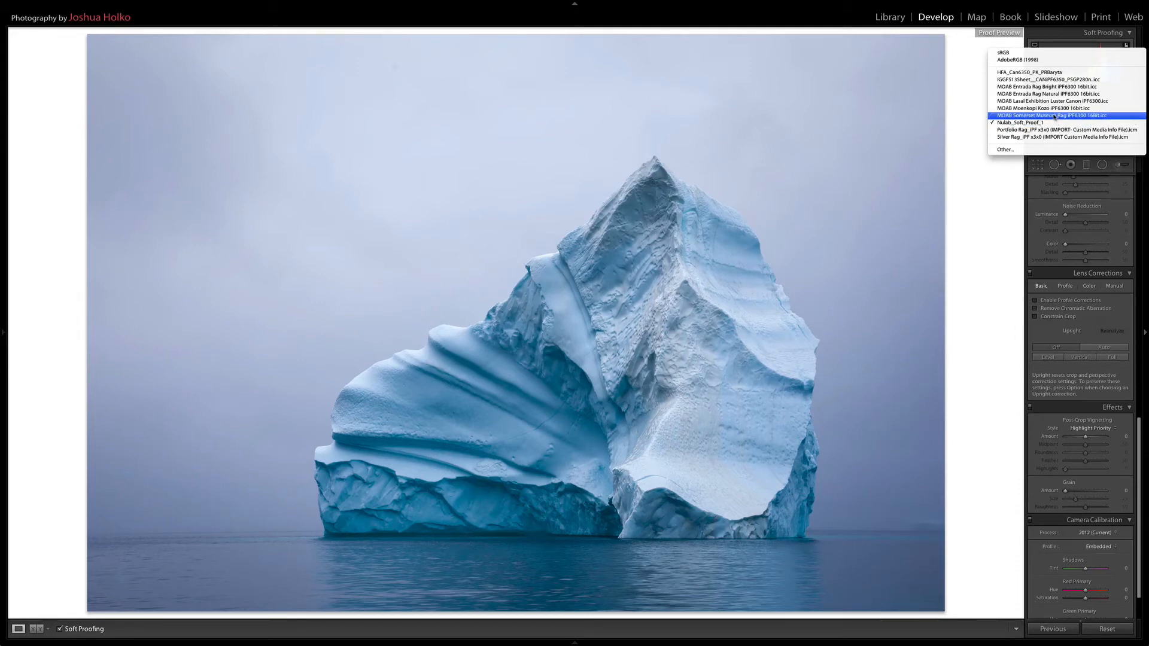
click(1053, 115)
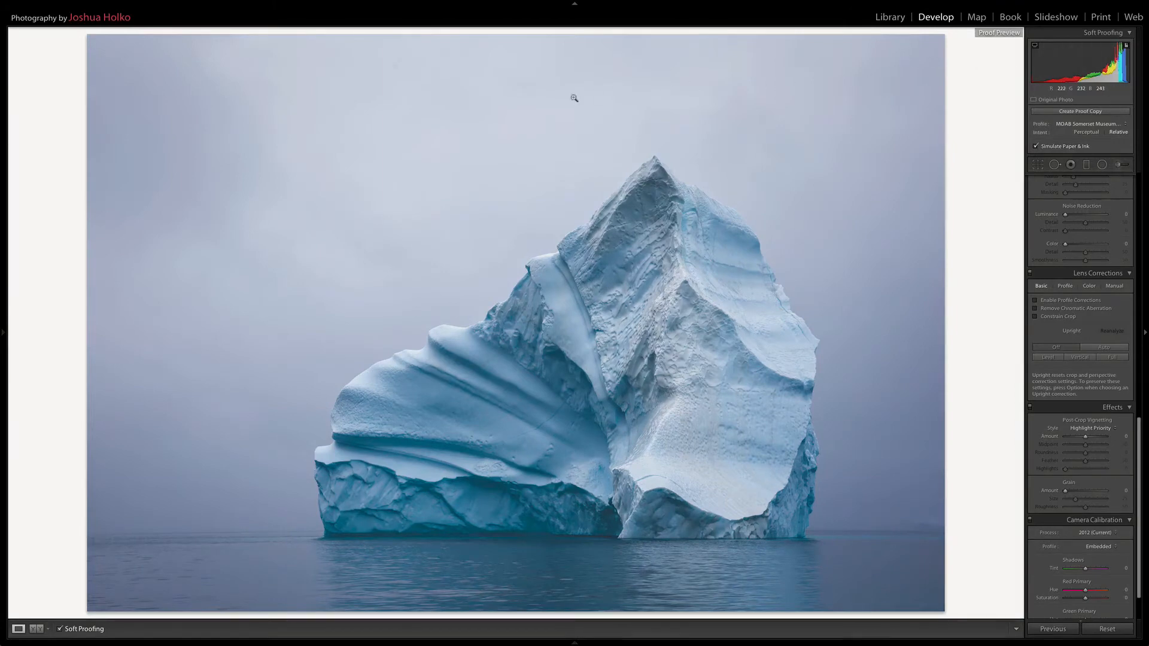
Compare the iceberg with and without soft proofing, and inspect the before and proof views side by side at close zoom
click(59, 629)
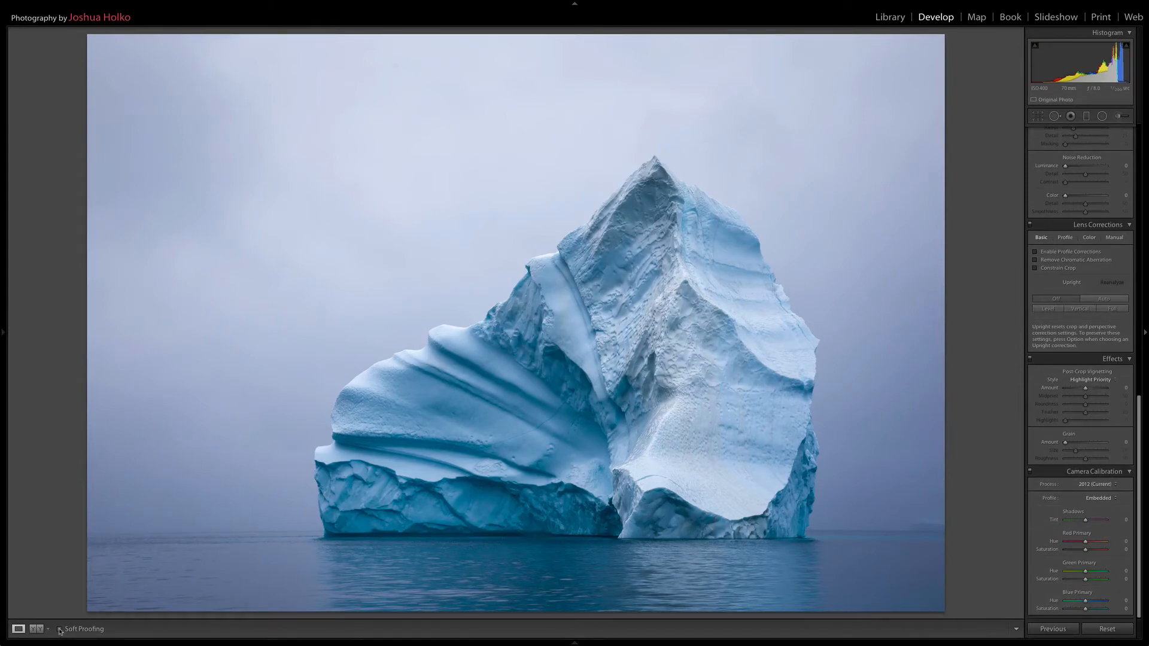
click(59, 629)
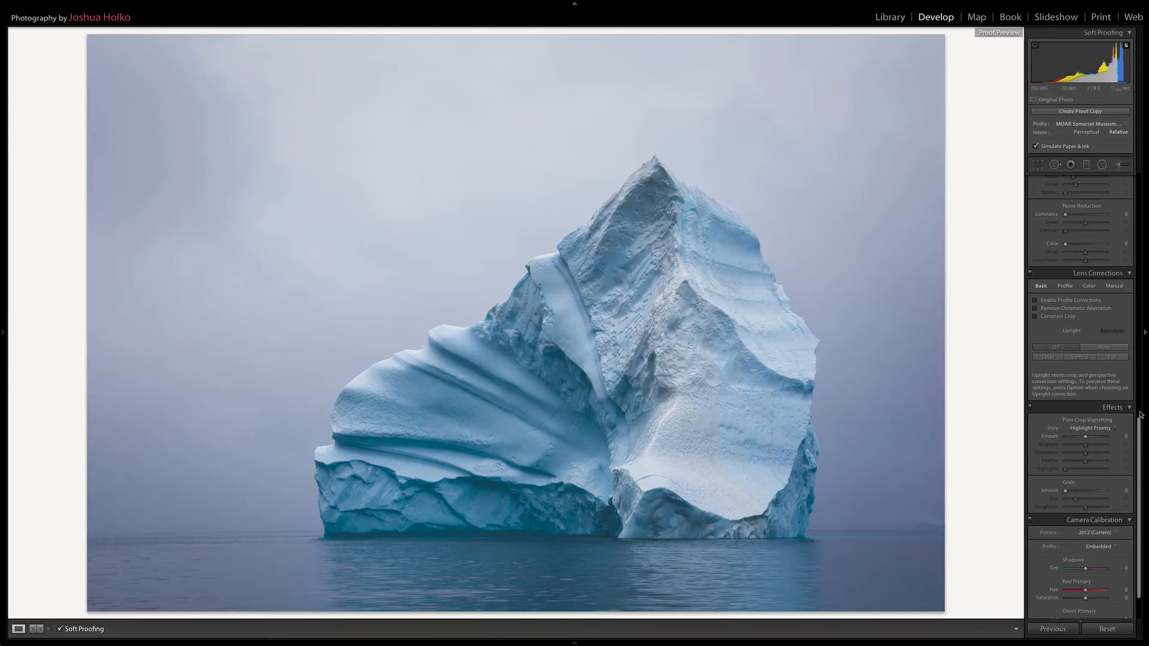
scroll(1139, 425, up, 10)
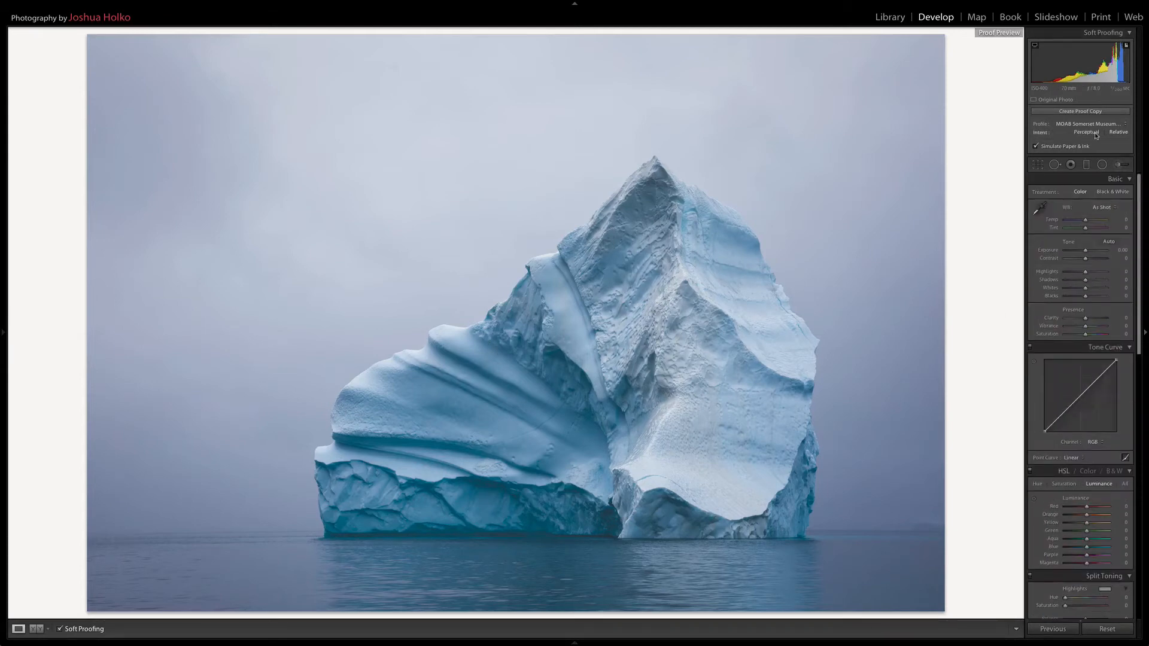
click(36, 629)
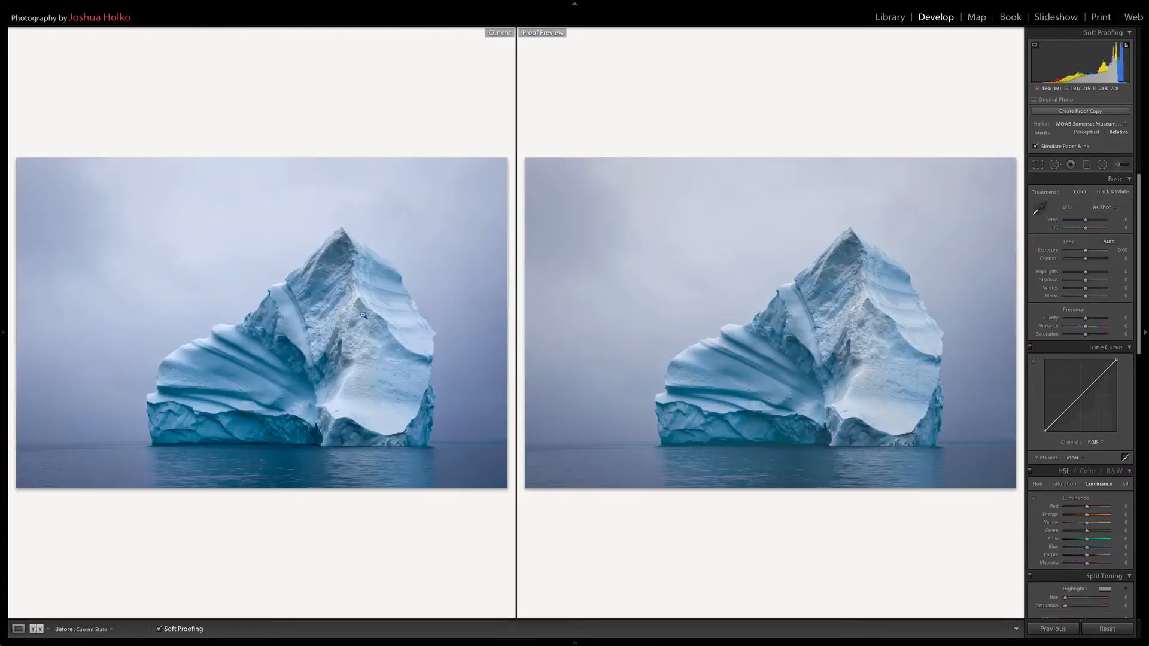
click(352, 345)
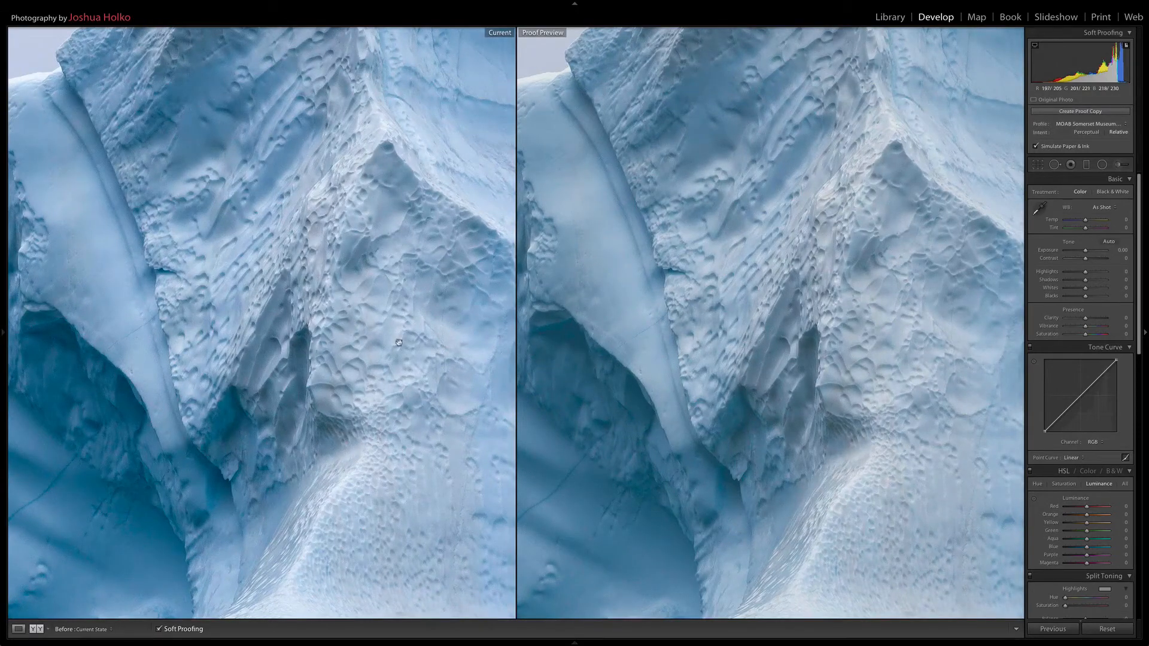
click(392, 289)
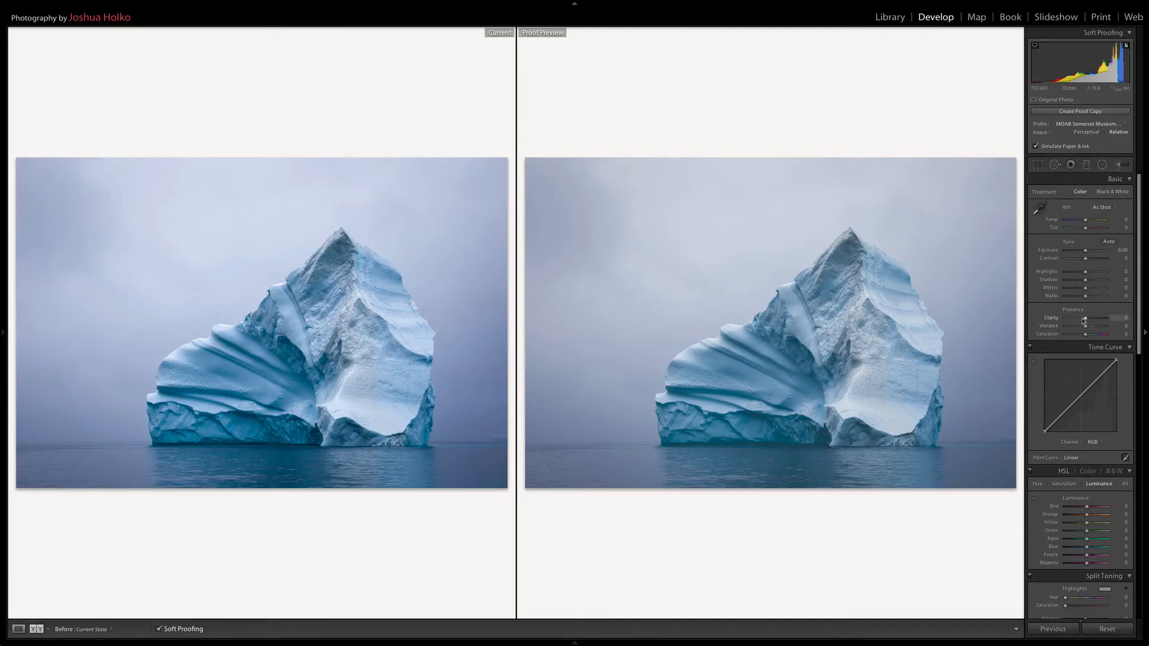
Set the iceberg's Clarity to +10 and create a virtual proof copy for the adjustment
click(1117, 317)
text(1)
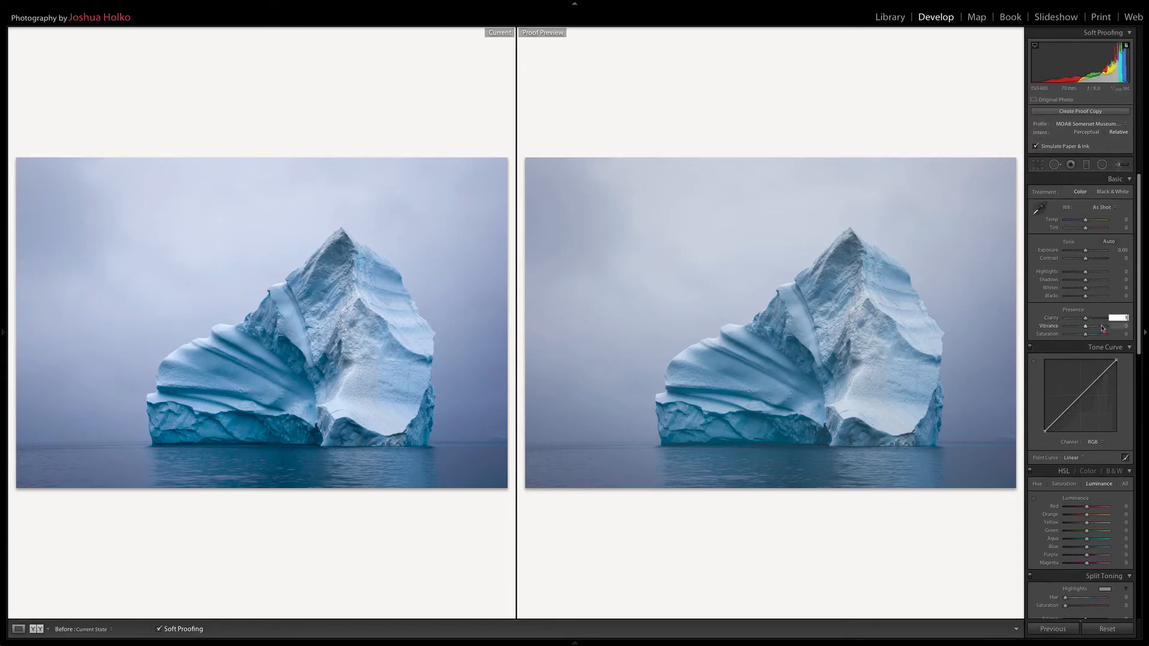
key(Return)
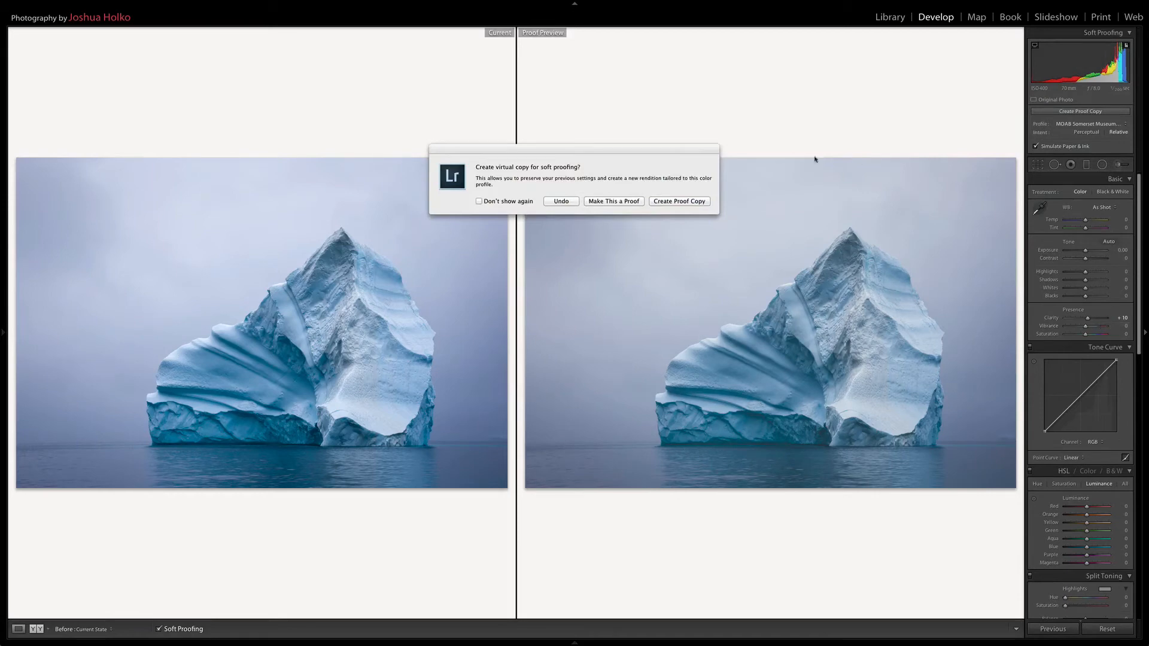
click(654, 202)
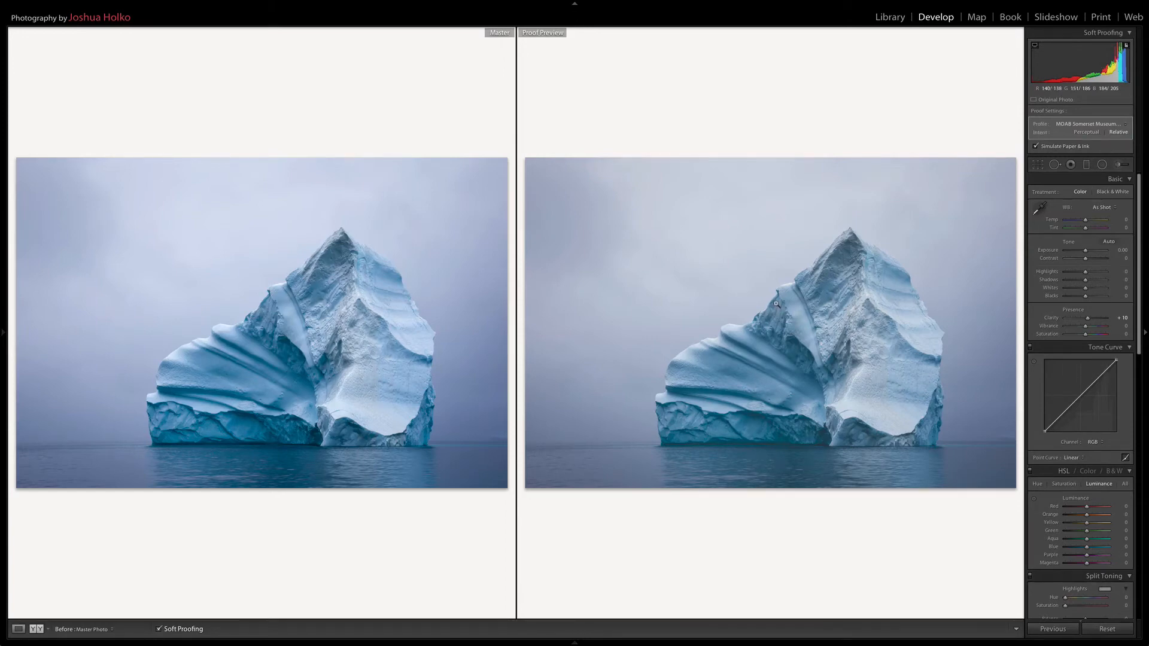
Set the proof copy's Saturation to +5 while comparing the lower ice against the master at close zoom
click(786, 423)
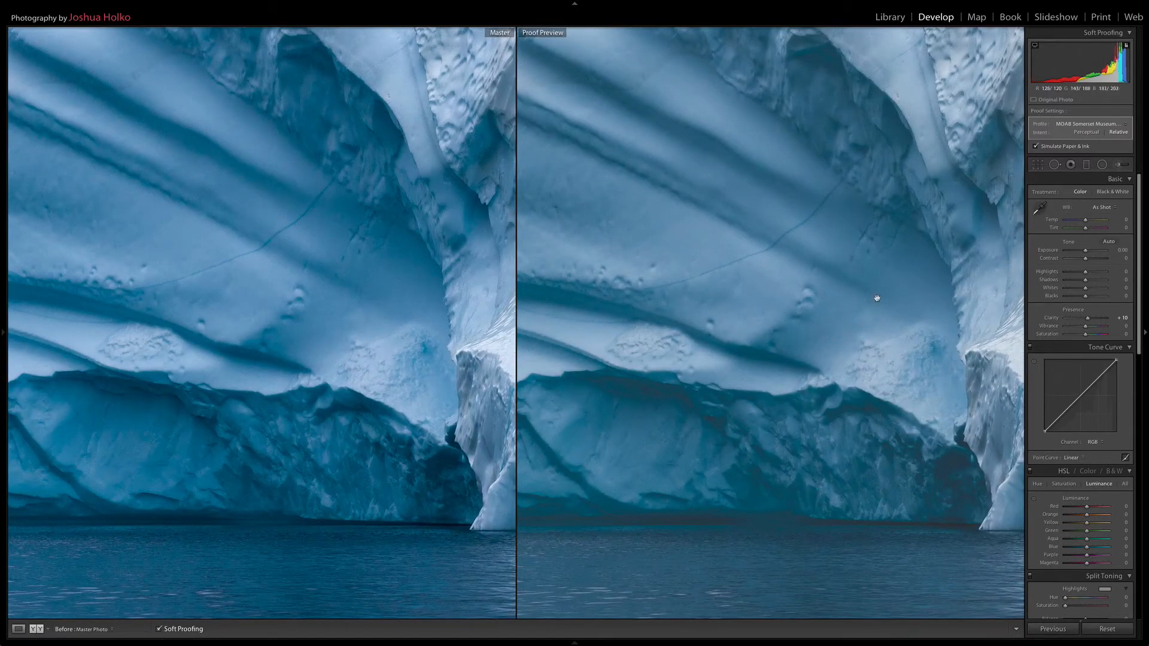
click(1123, 335)
text(5)
key(Return)
Shape the proof copy's tone curve into a gentle S with highlight and shadow points, and view the whole image
click(1104, 372)
click(1061, 413)
mouse_move(1061, 413)
mouse_down()
mouse_move(1103, 370)
mouse_move(1062, 416)
mouse_up()
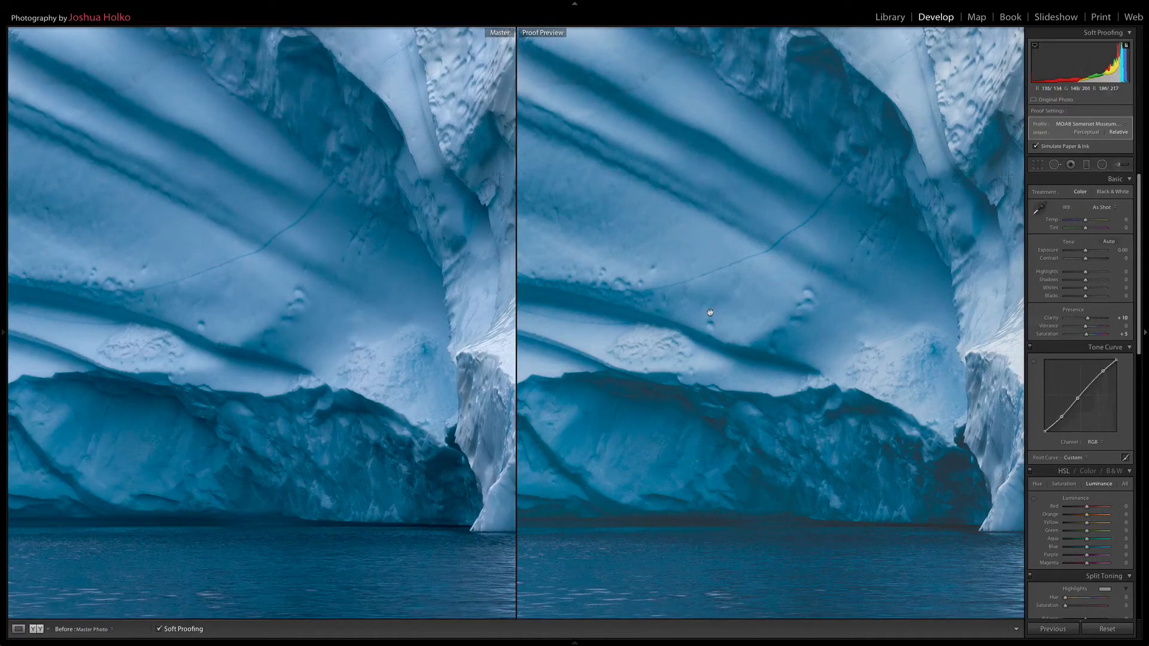
click(723, 333)
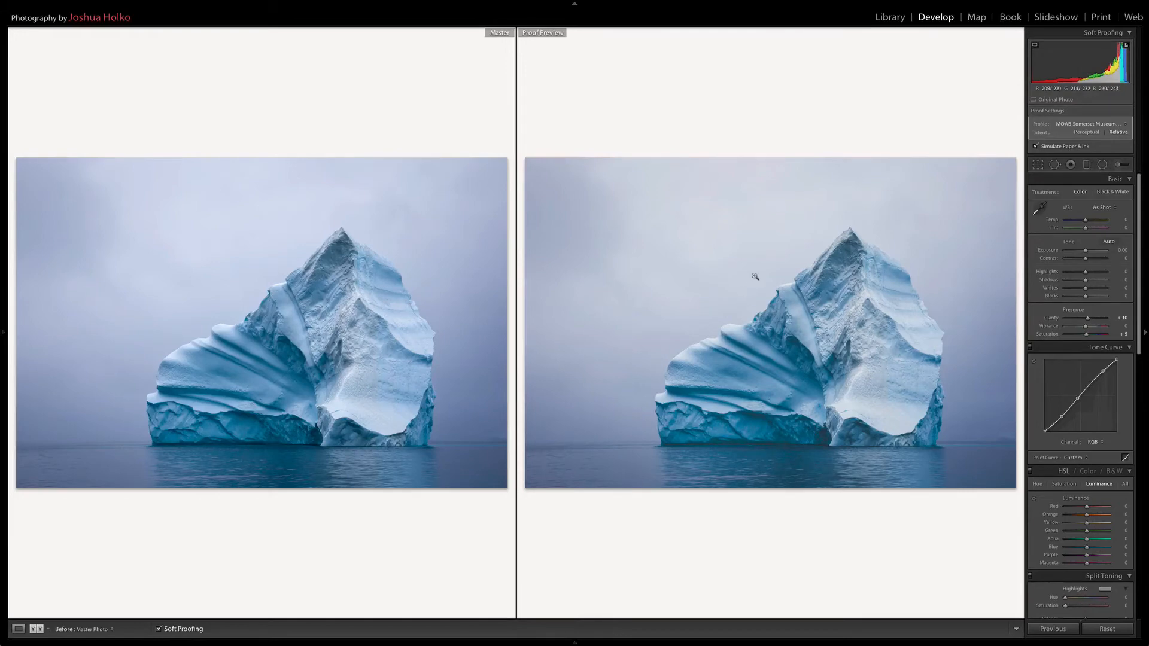
Compare the proof copy with the tone curve adjustment off and on in the single-image view, leaving it on
click(1029, 346)
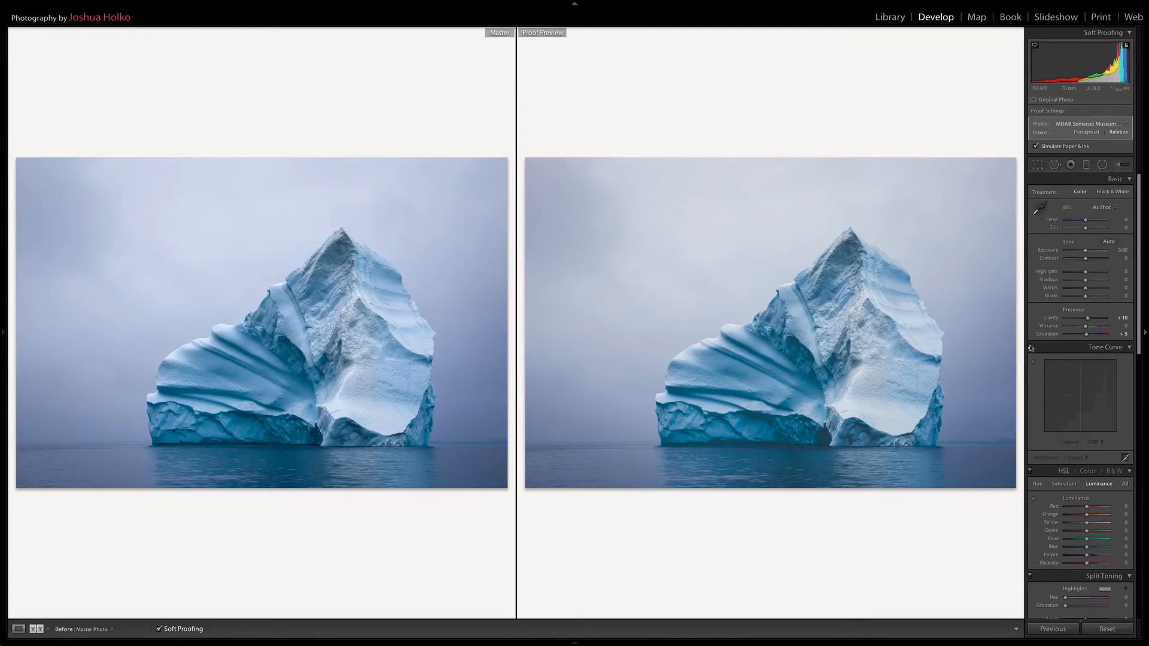
key(y)
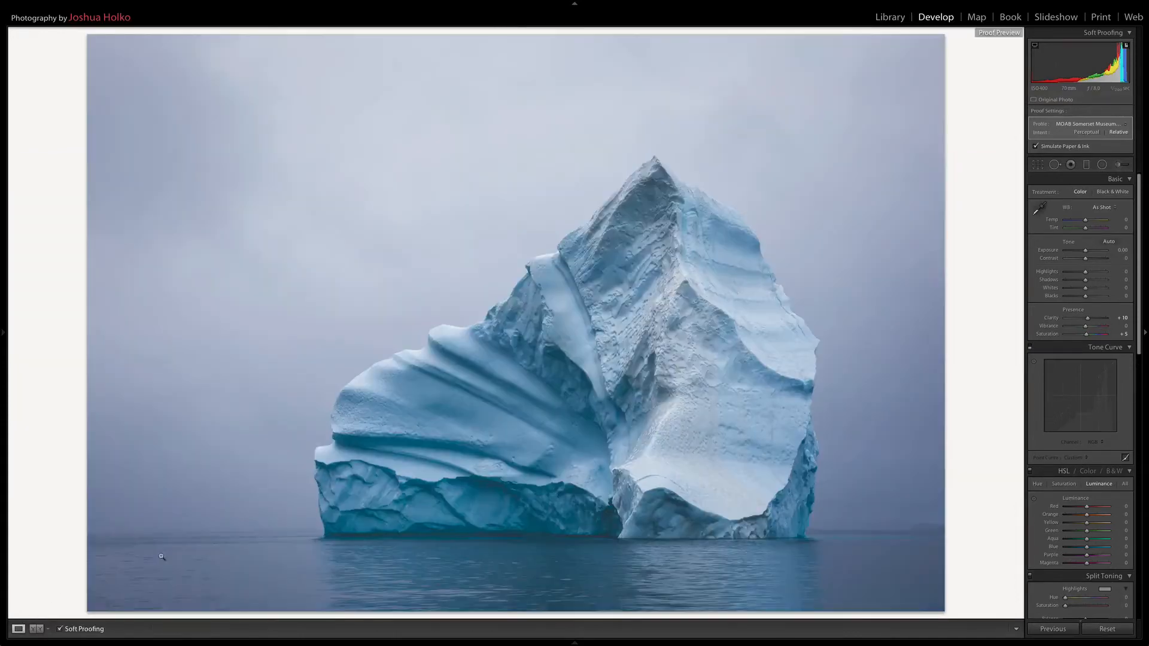
click(1030, 347)
click(1030, 347)
click(1030, 347)
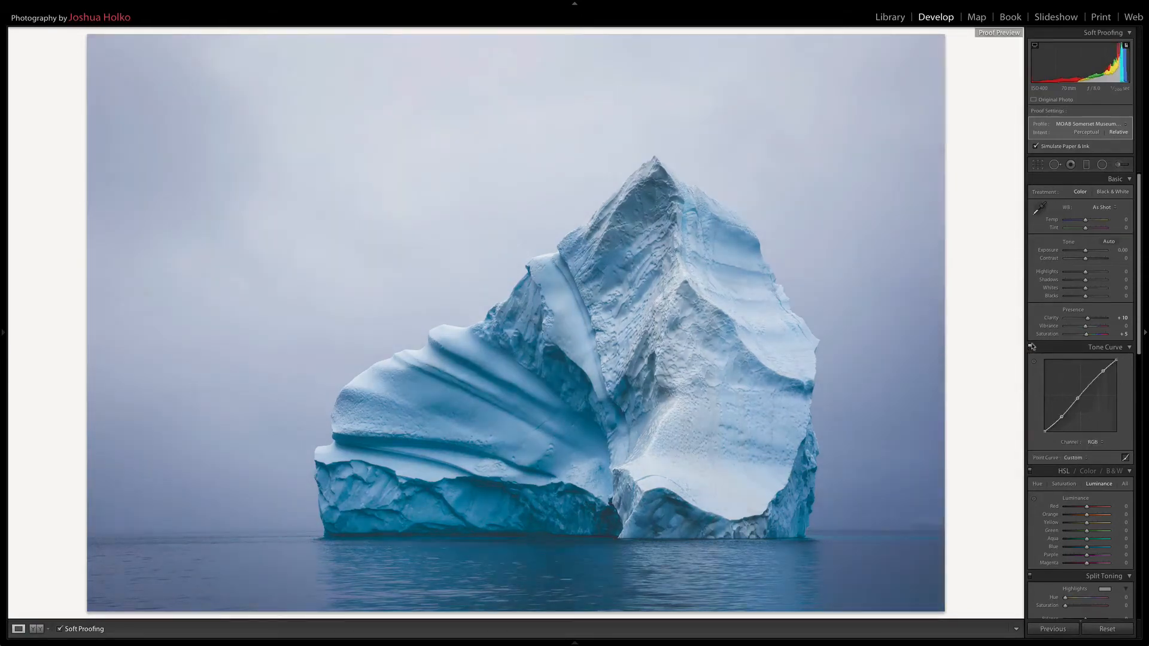
click(1030, 348)
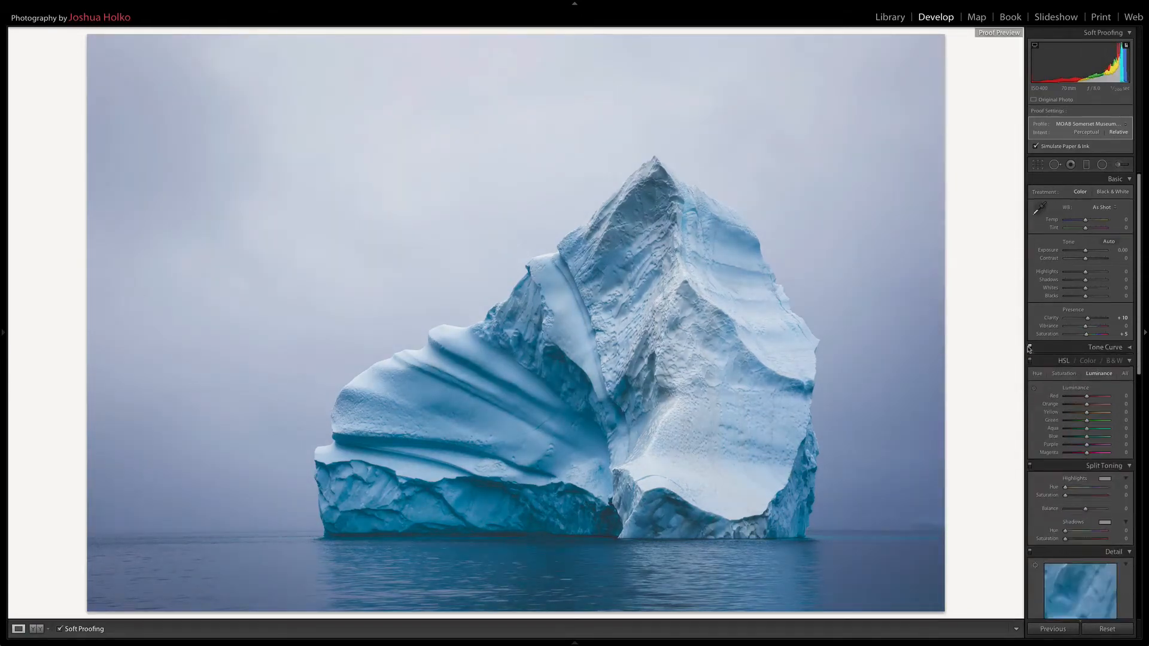
click(1129, 348)
click(1031, 347)
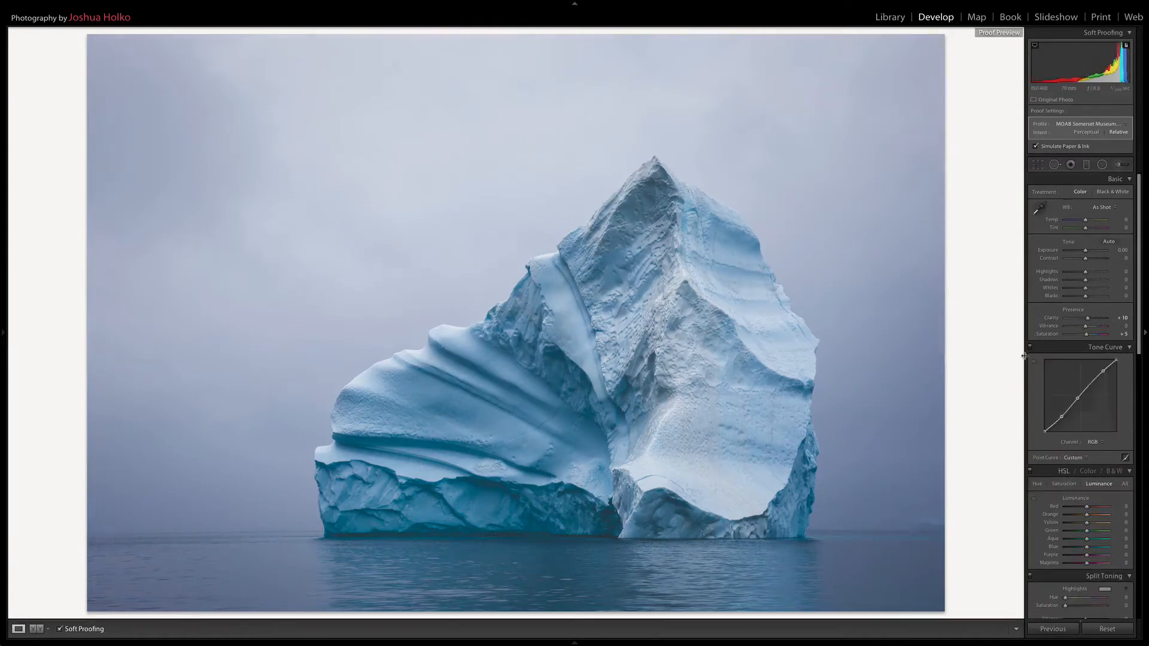
drag(1140, 314, 1142, 410)
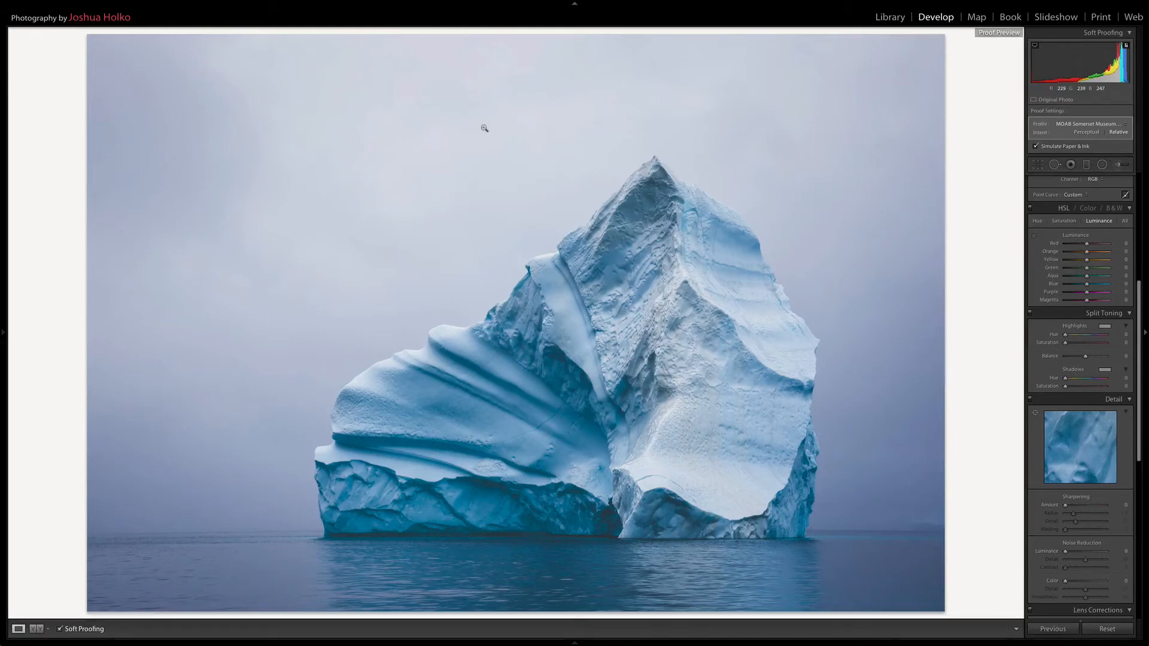
Open a copy of the proofed iceberg with Lightroom adjustments in Adobe Photoshop CS6
click(146, 4)
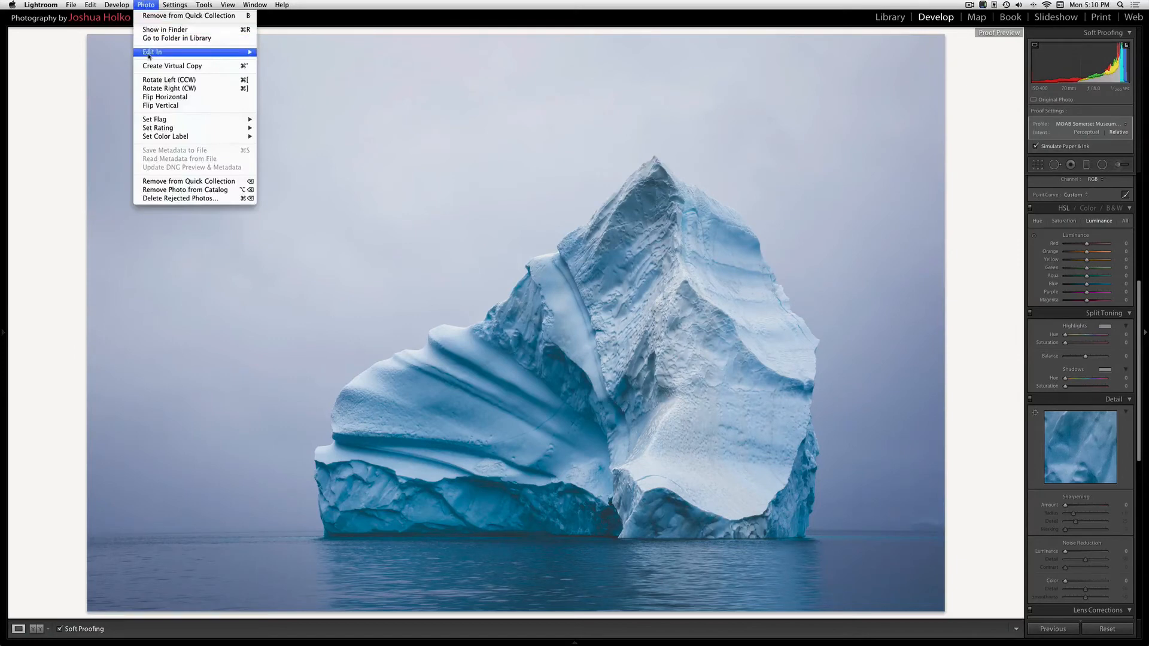
mouse_move(157, 55)
click(277, 52)
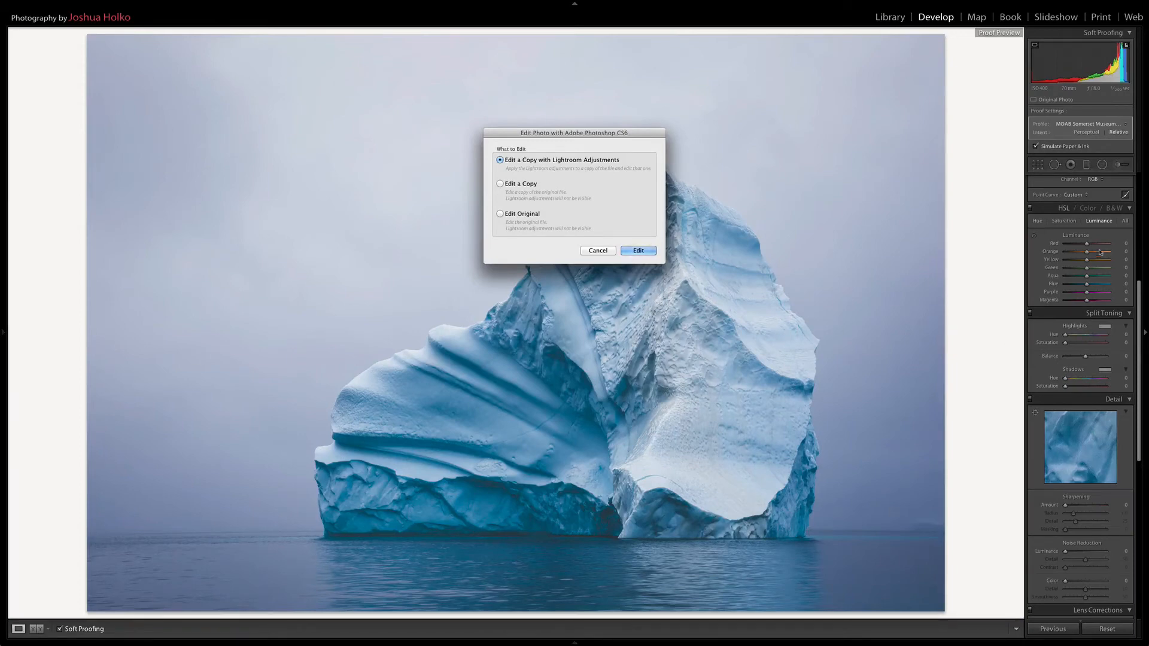
click(627, 251)
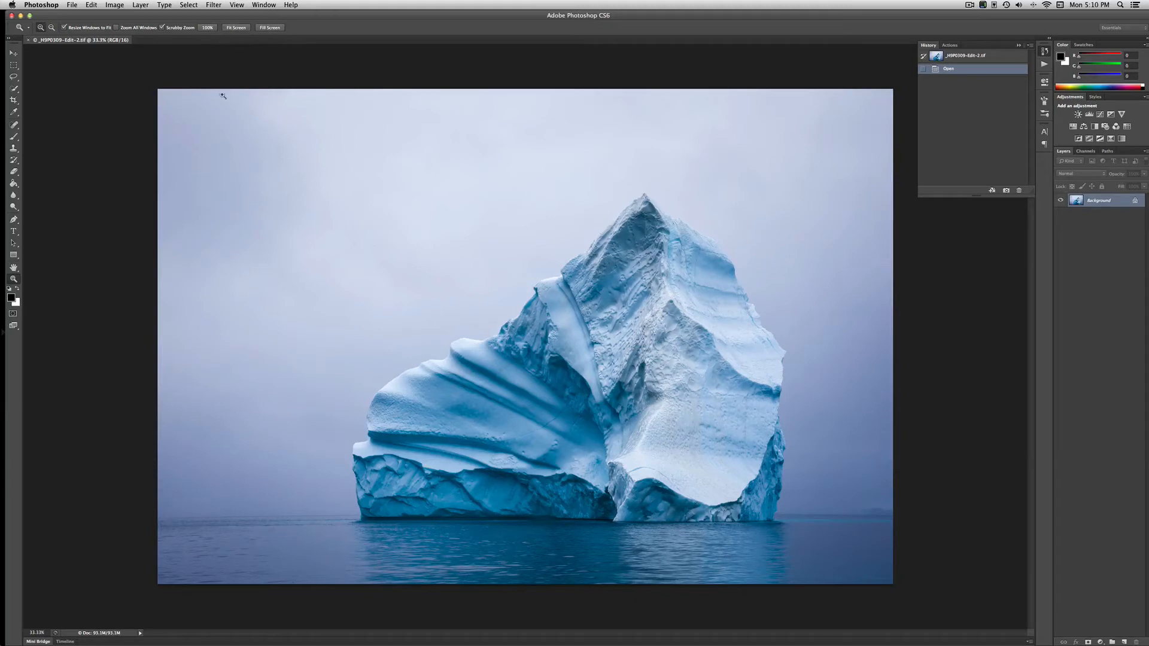
Resize the iceberg document to a height of 10 inches without resampling the image
click(112, 5)
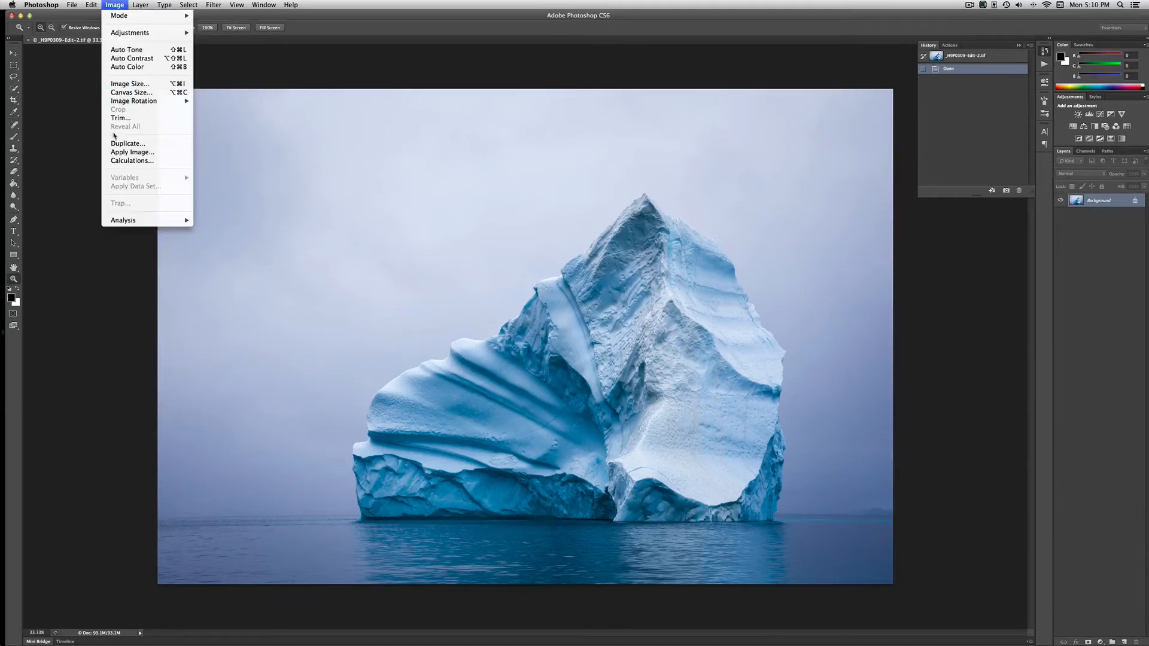
click(112, 86)
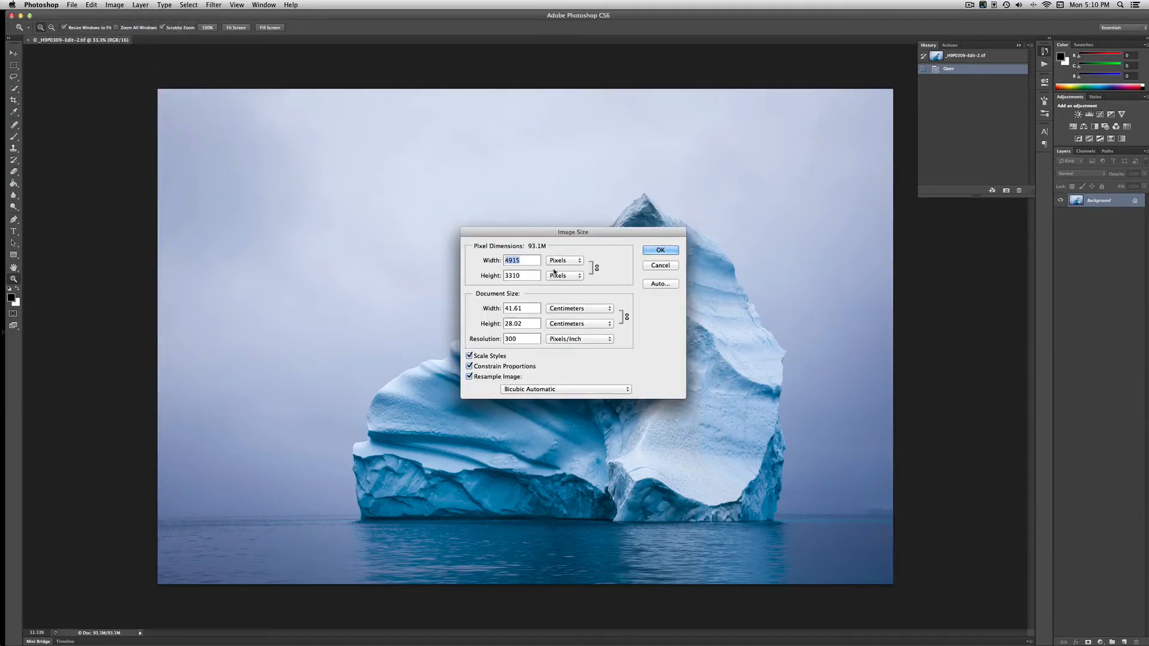
click(469, 377)
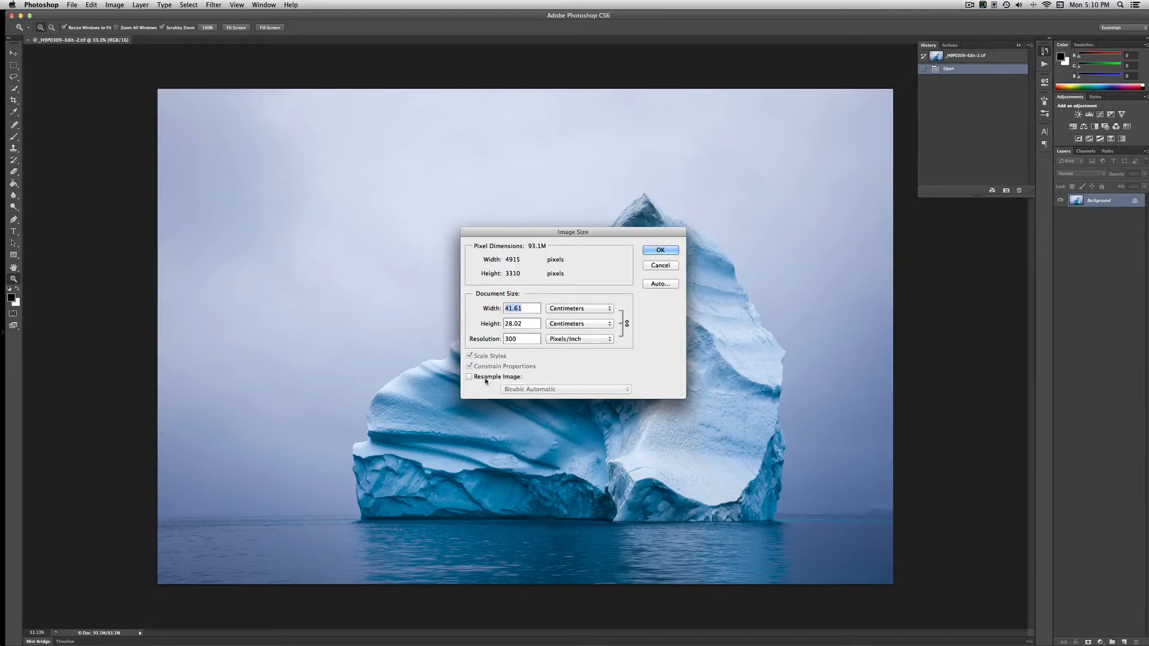
click(566, 308)
click(559, 301)
drag(530, 324, 505, 324)
text(10)
click(658, 251)
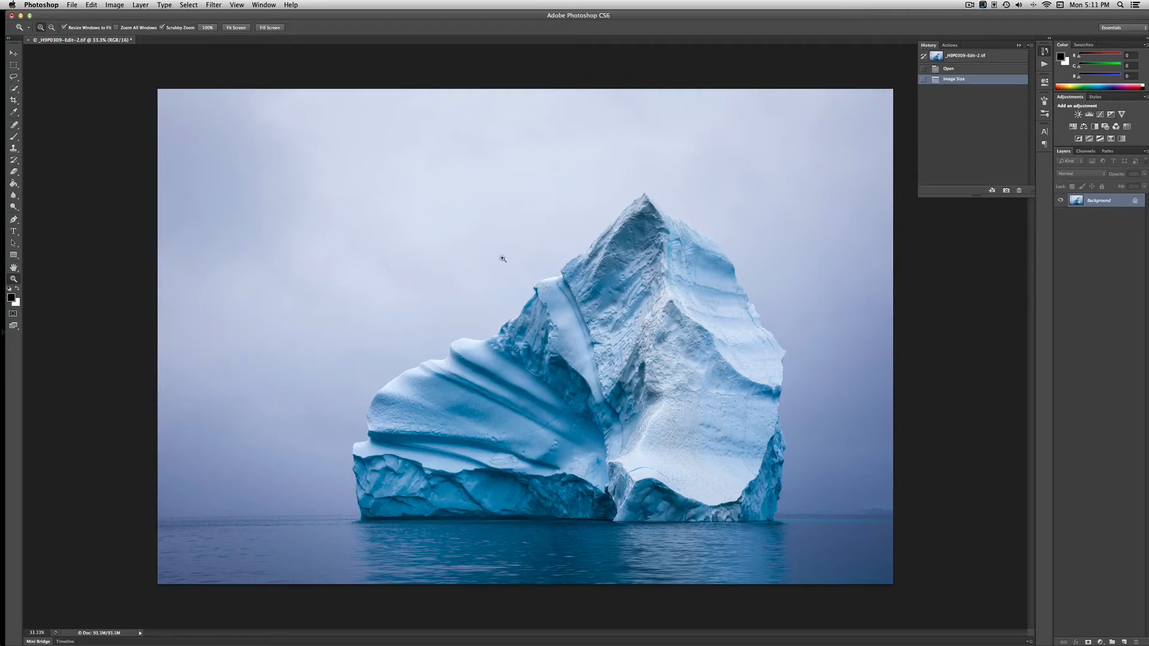
Sharpen the iceberg for output with PhotoKit Output Sharpener 2, using the Inkjet Output Sharpeners set and Matte effect
click(71, 5)
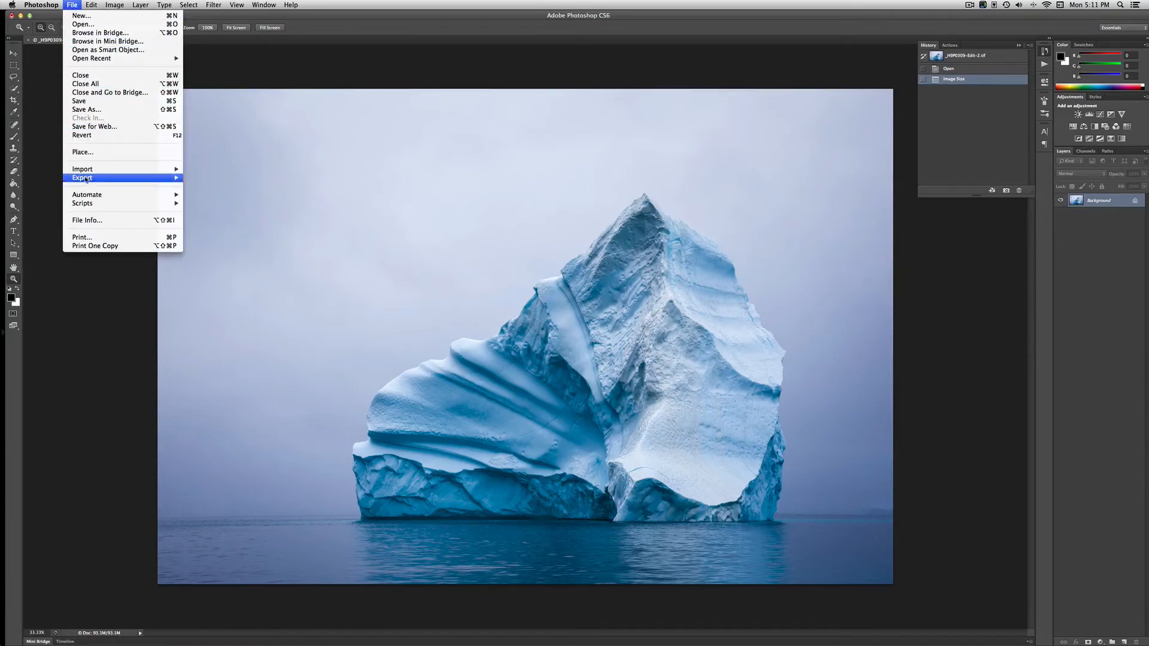
mouse_move(85, 197)
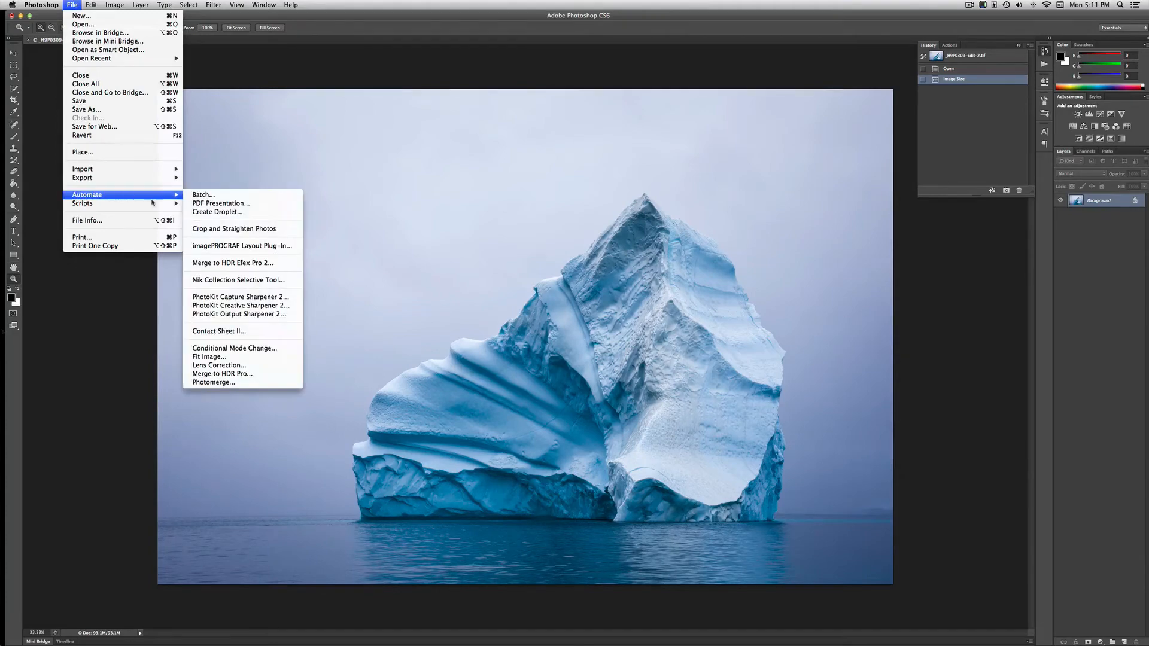
click(215, 315)
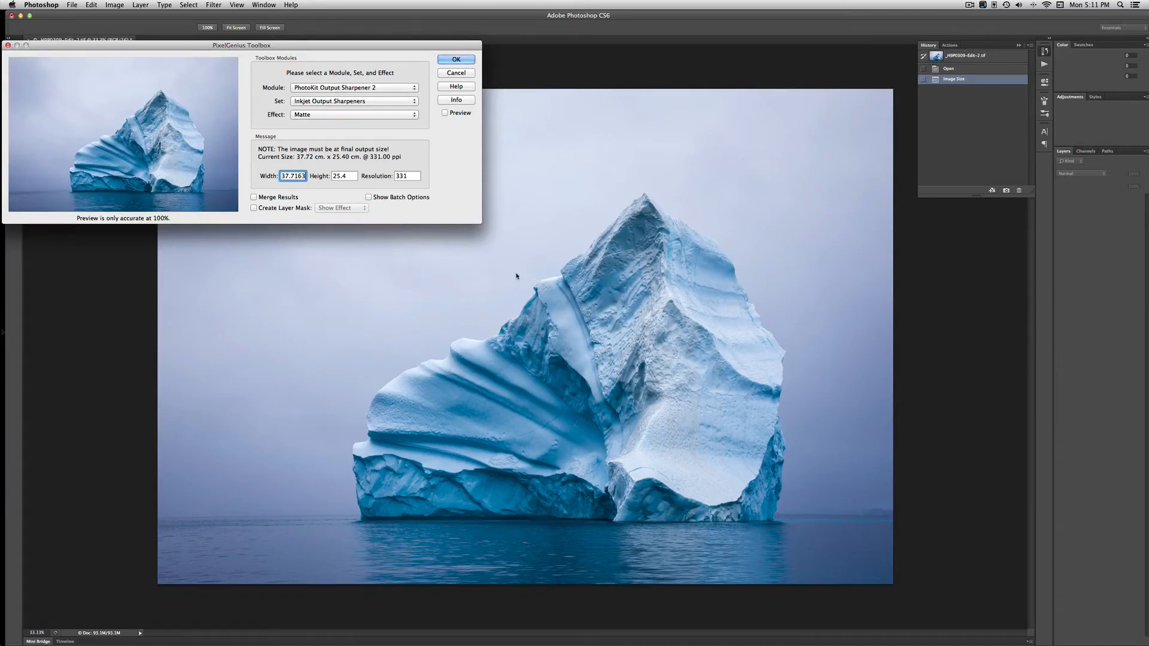
click(456, 59)
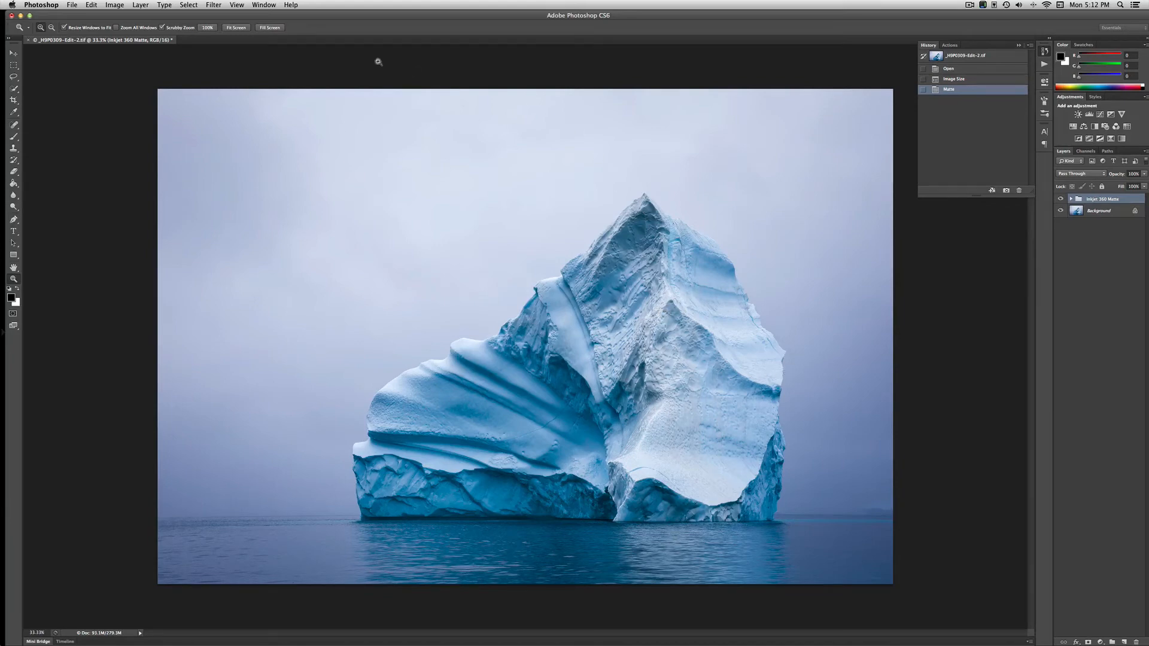
Export the iceberg to the iPF6350 Print Plug-In and choose Moab Somerset as the media type
click(72, 5)
mouse_move(77, 180)
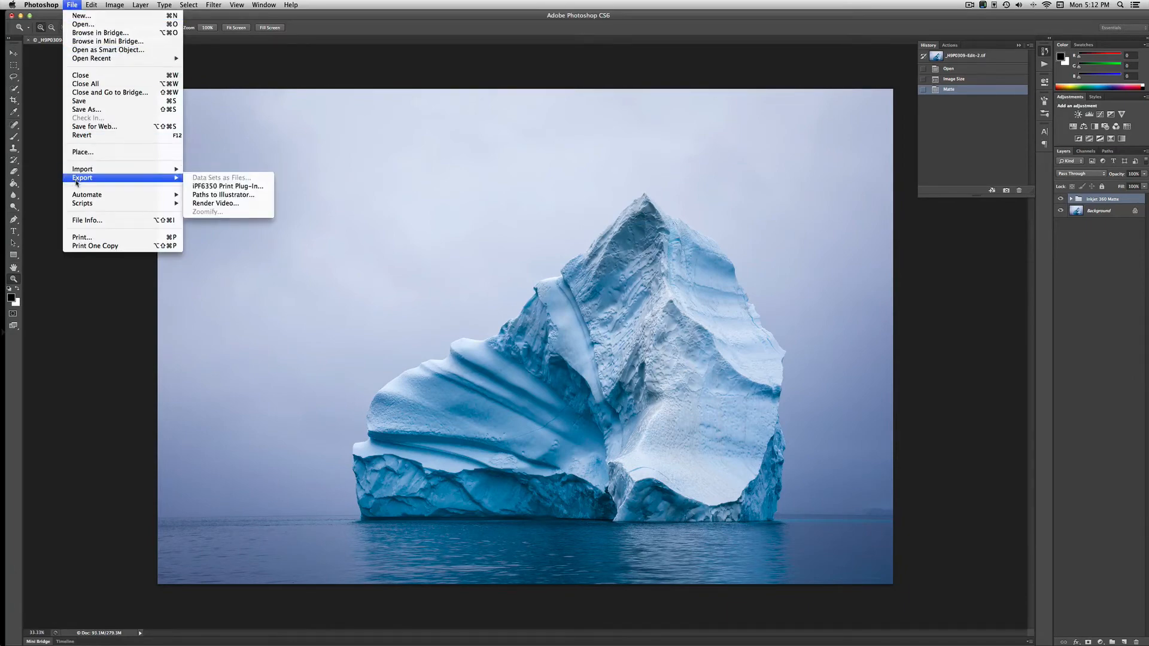
click(222, 187)
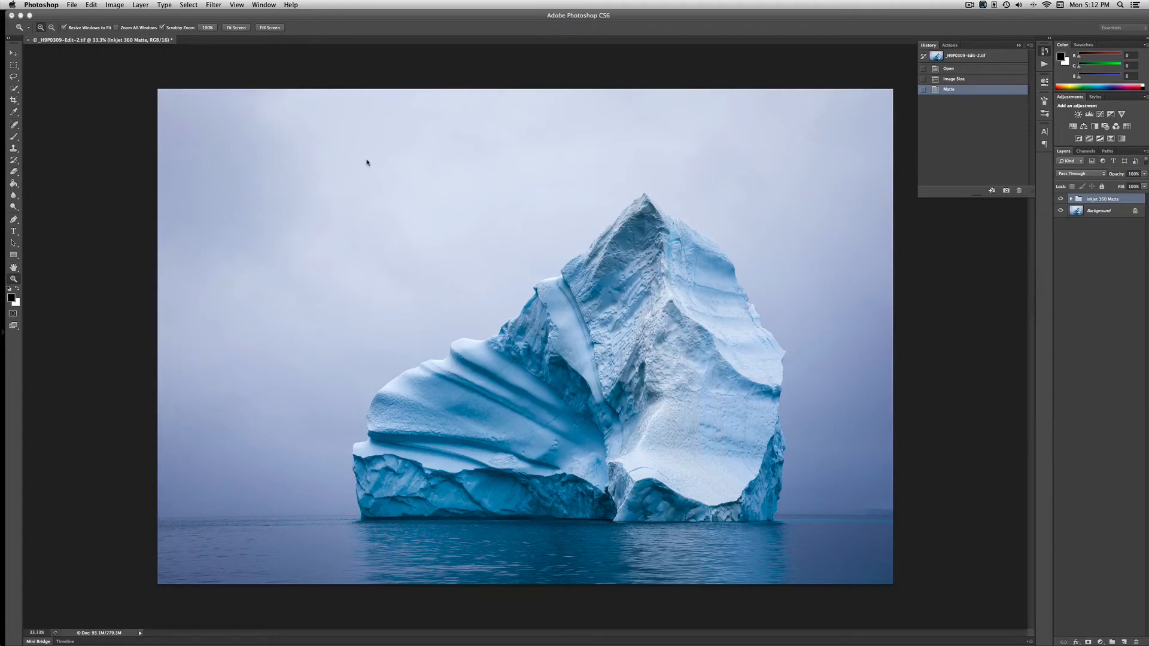
click(494, 114)
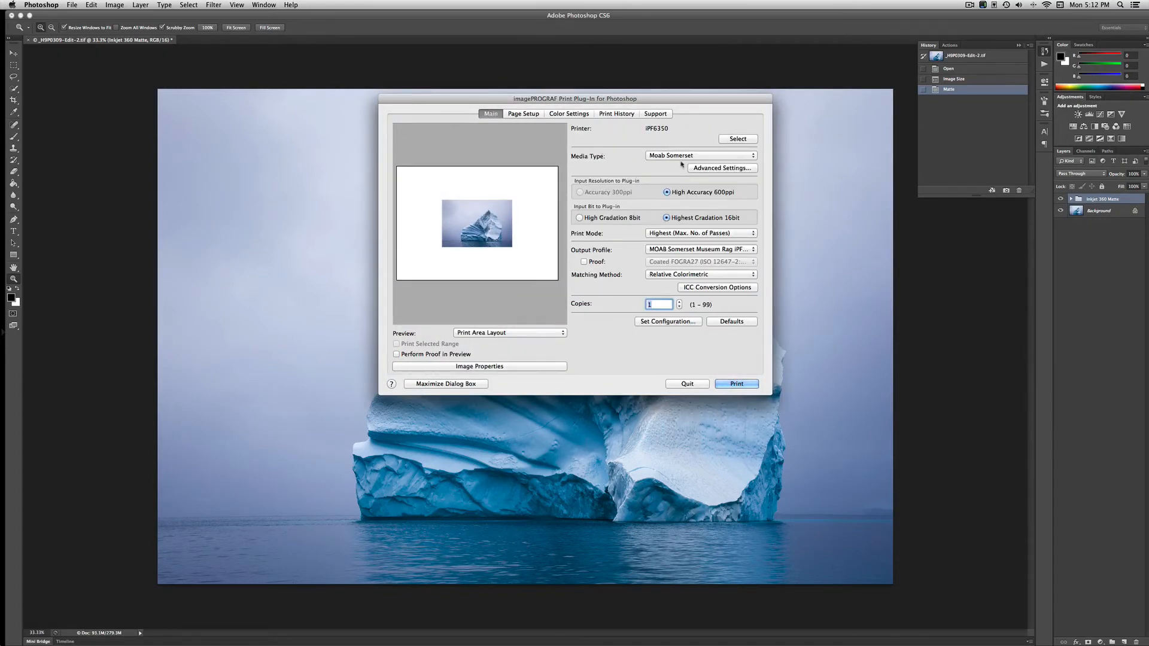
click(656, 158)
mouse_move(658, 164)
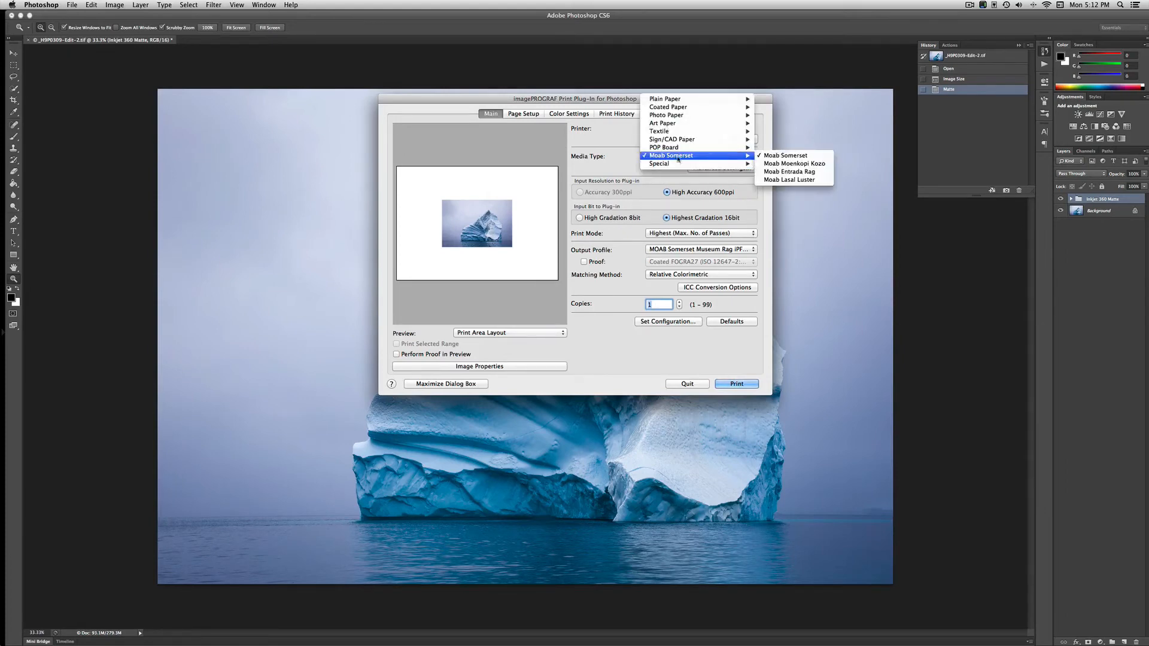
click(775, 158)
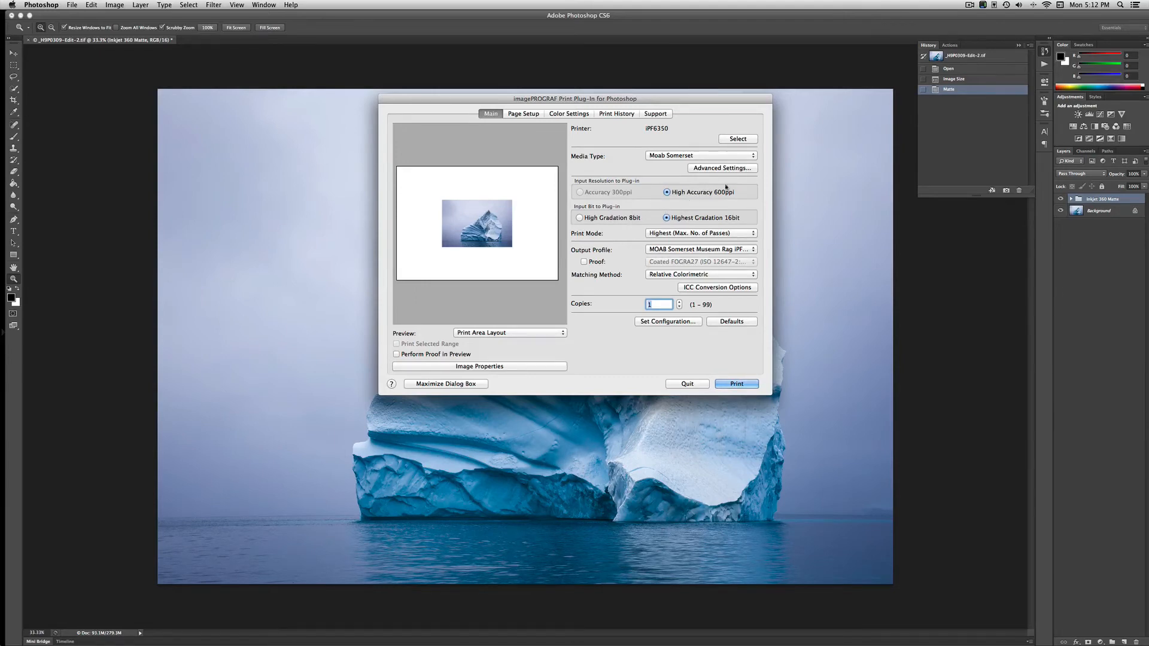
Choose the MOAB Somerset Museum Rag iPF6300 16bit output profile and the Relative Colorimetric matching method
click(693, 250)
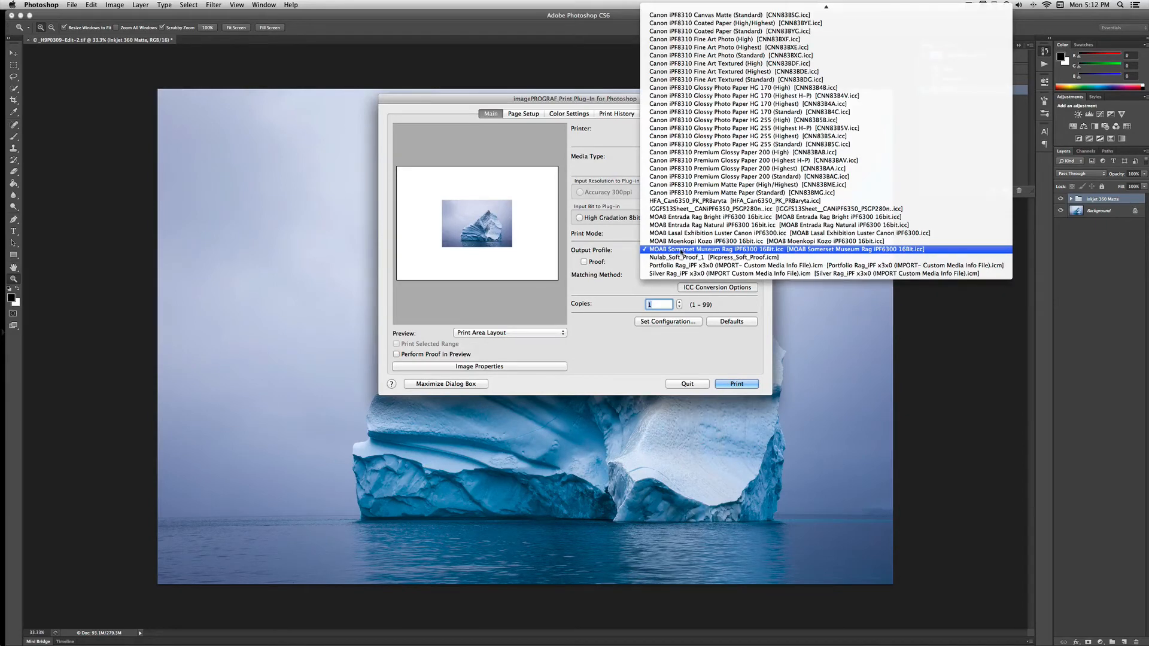
click(680, 251)
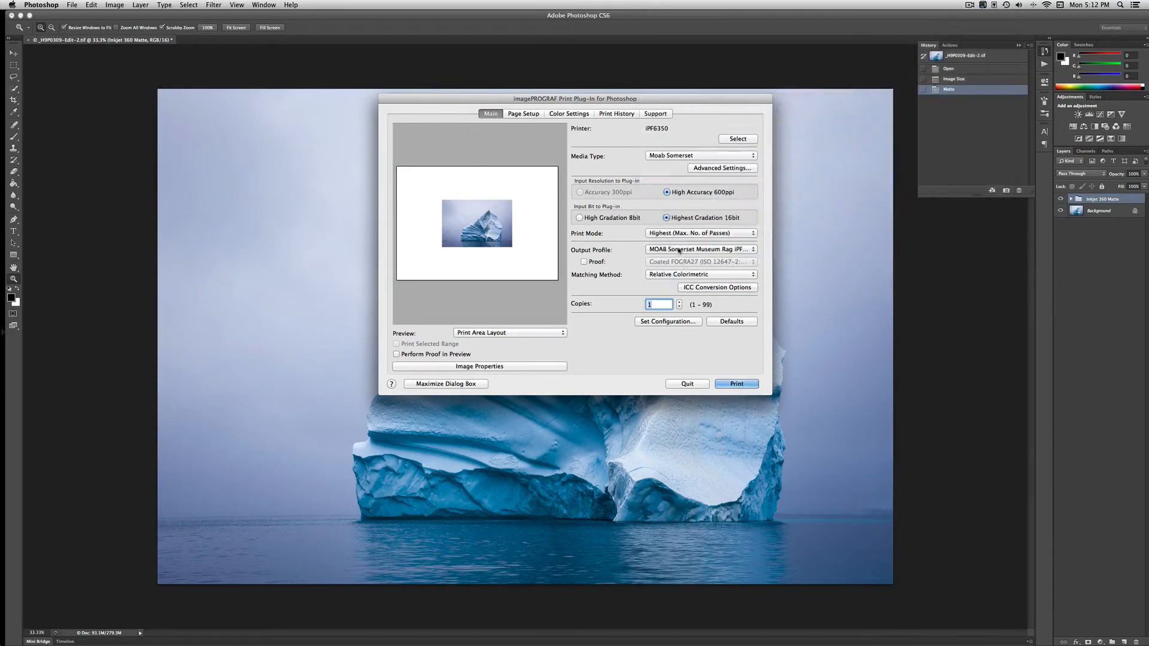
click(654, 277)
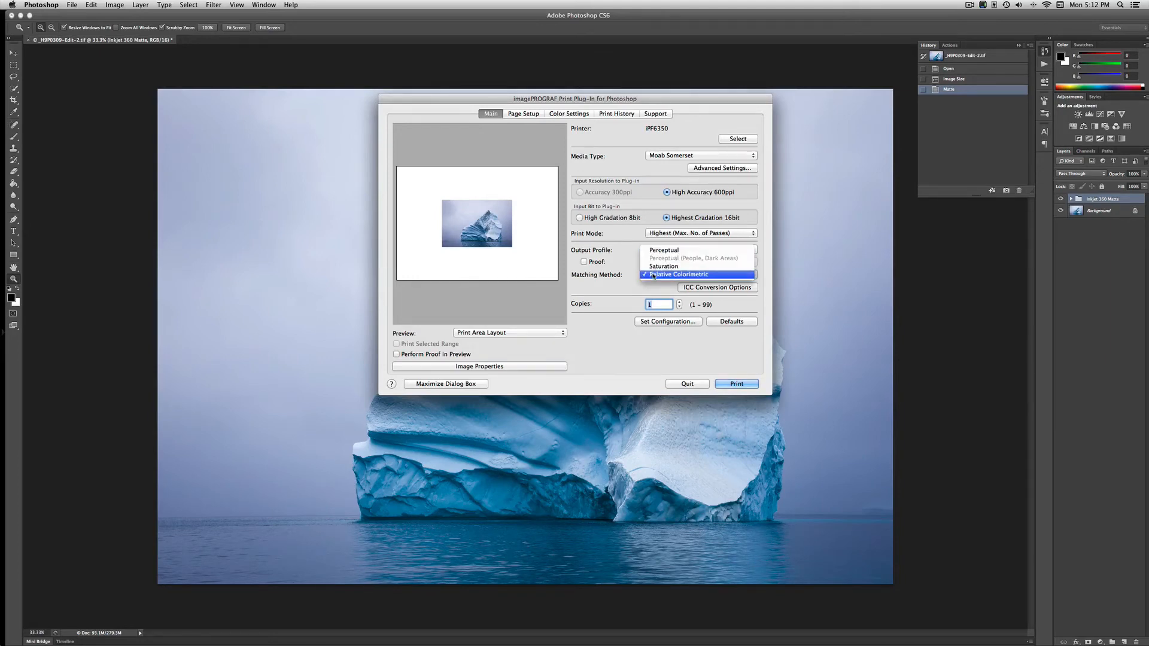
click(653, 275)
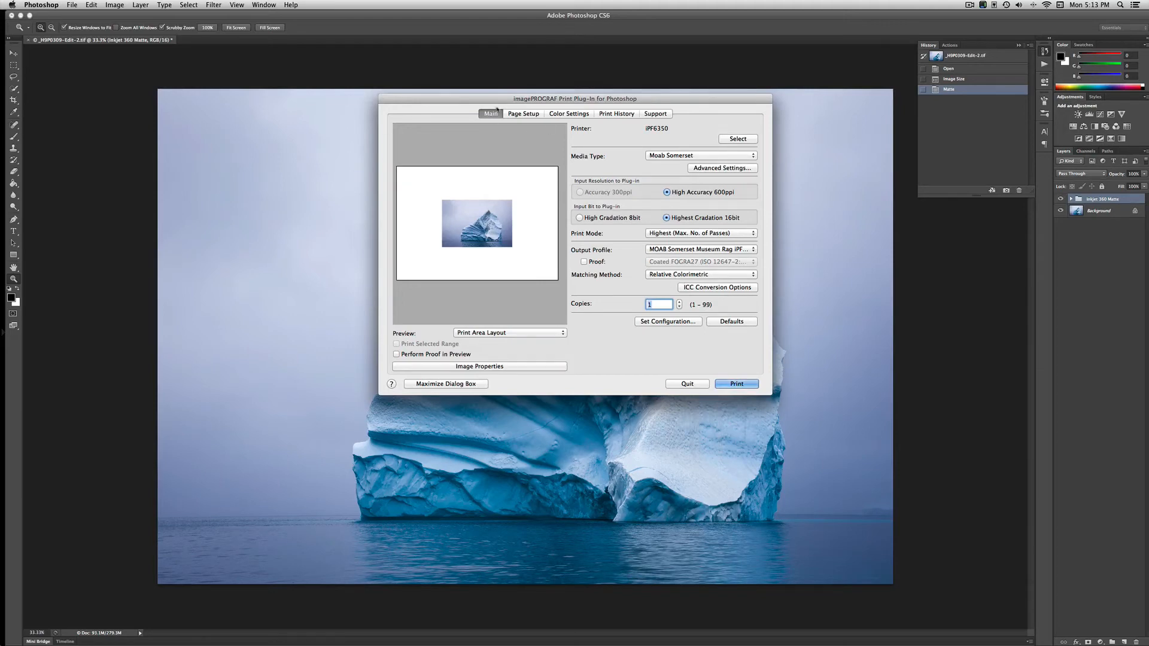
Set the print's paper size to 13"x19" (Super B) and the paper source to Manual (3mm margins)
click(522, 114)
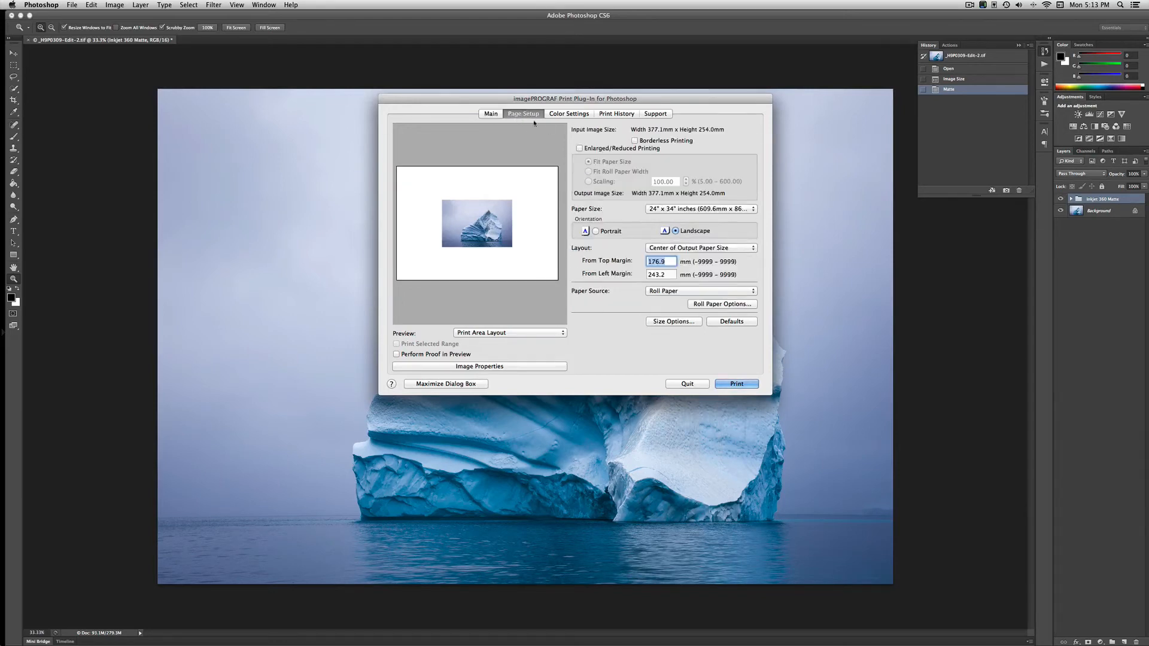
click(663, 210)
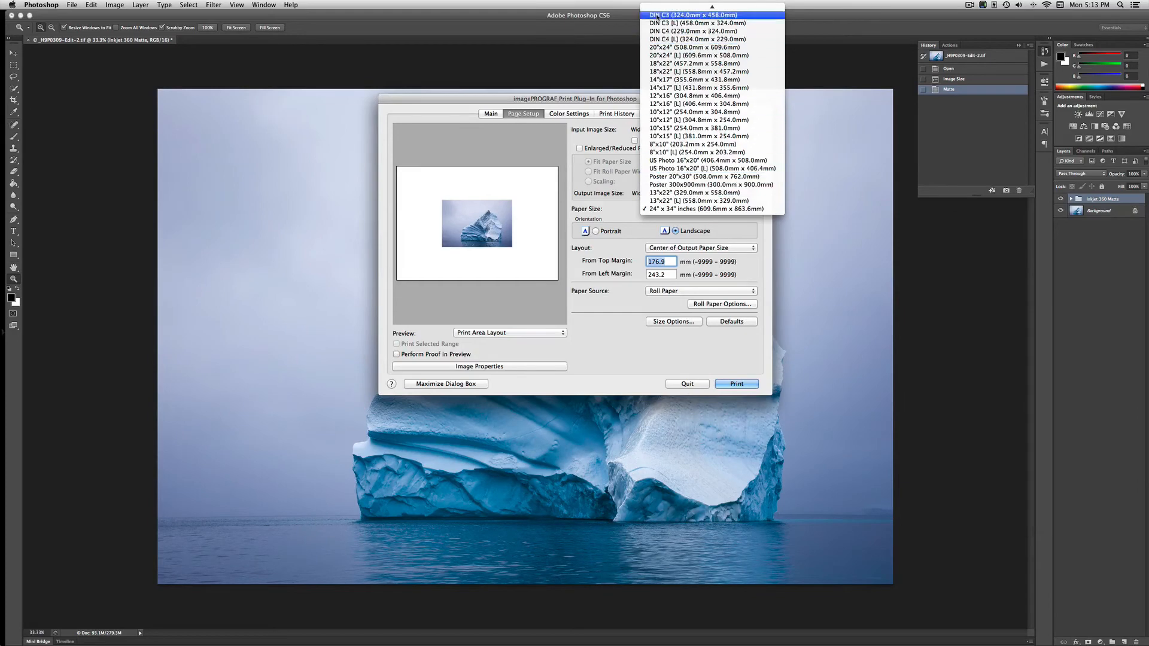
mouse_move(656, 6)
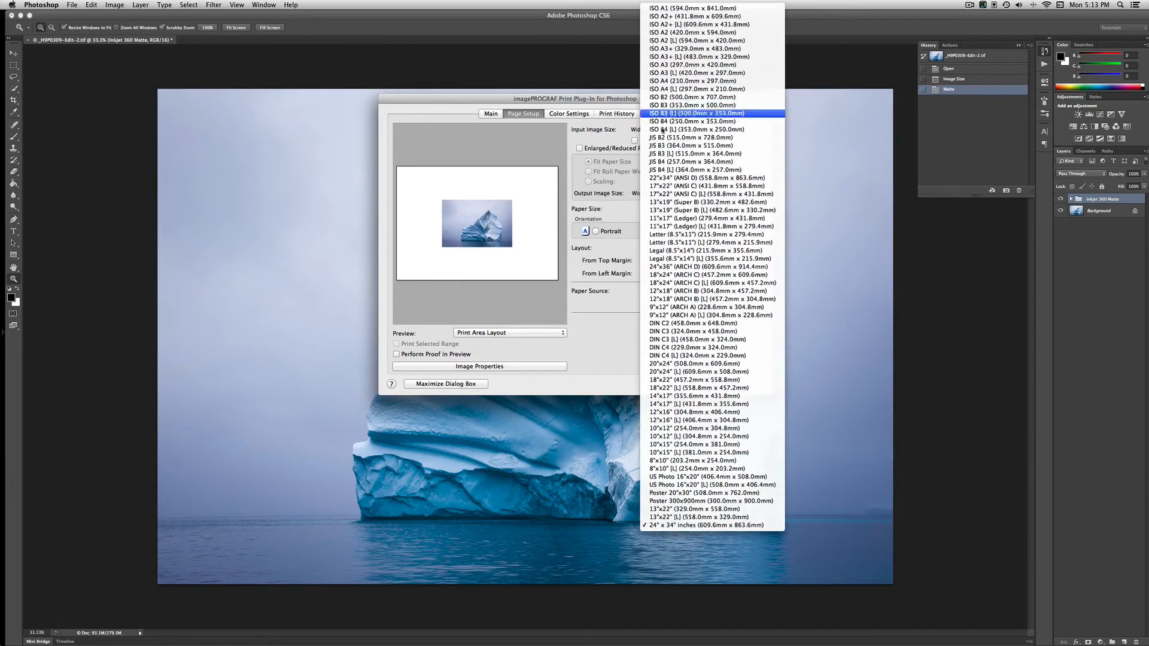
click(655, 203)
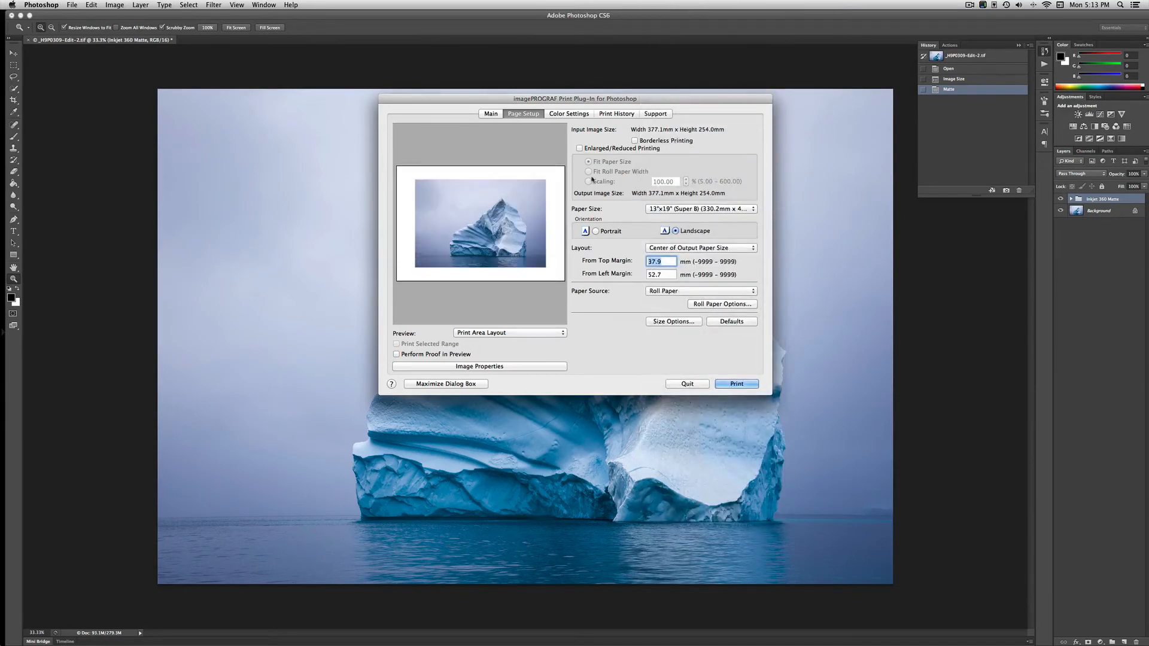
click(662, 290)
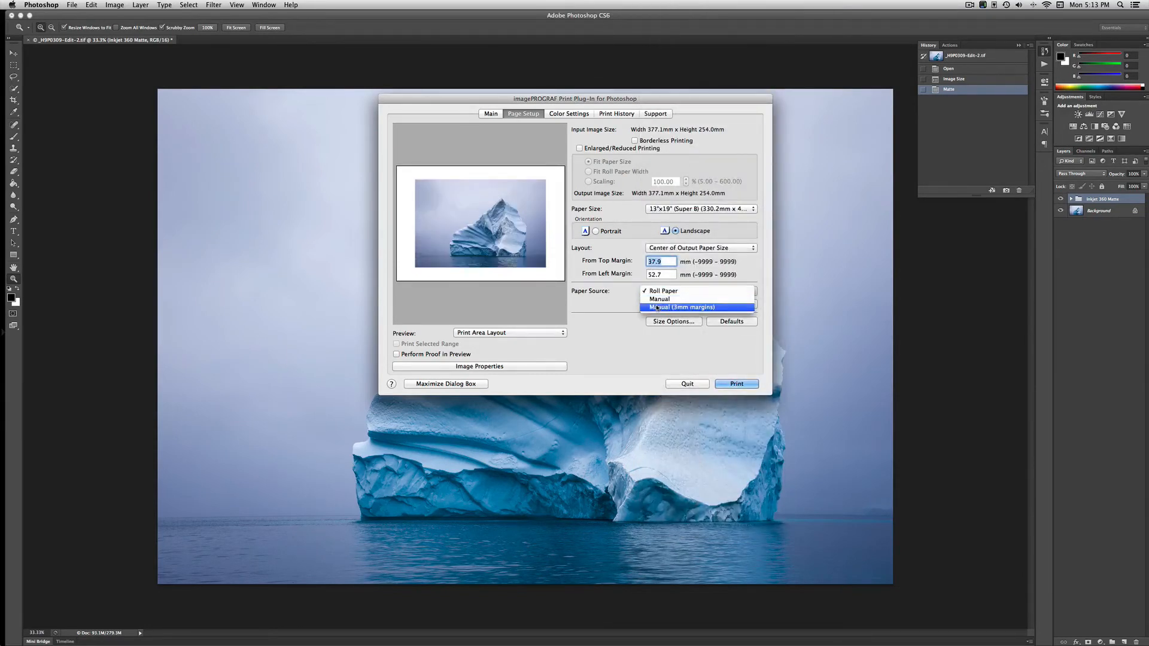
click(656, 308)
click(569, 207)
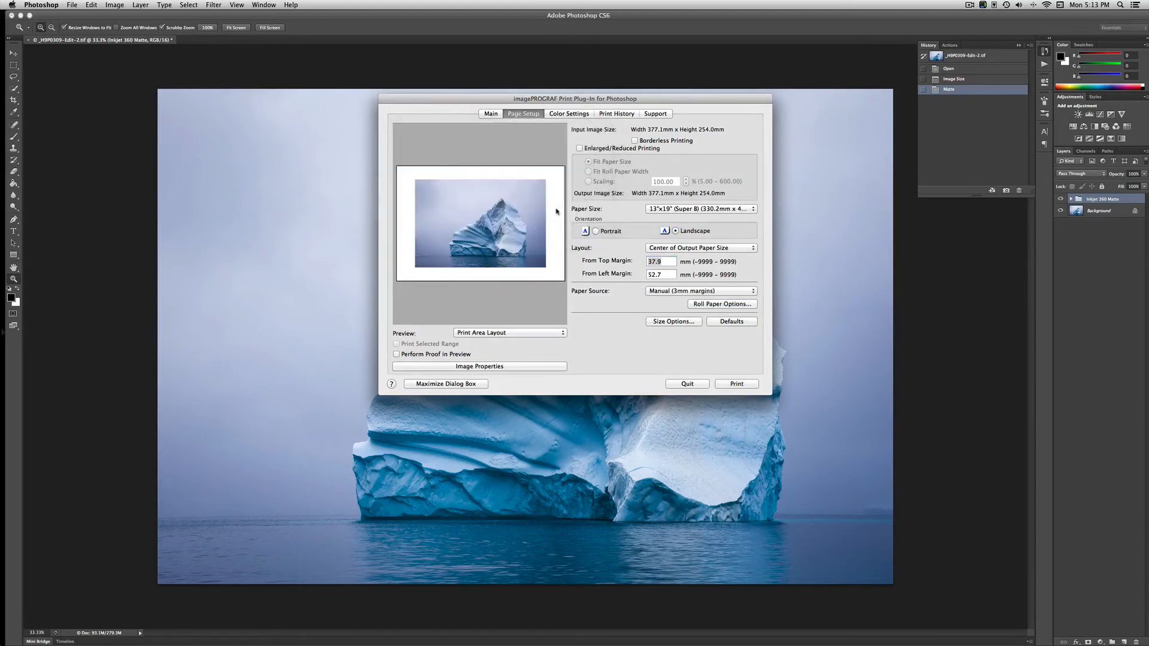
click(569, 179)
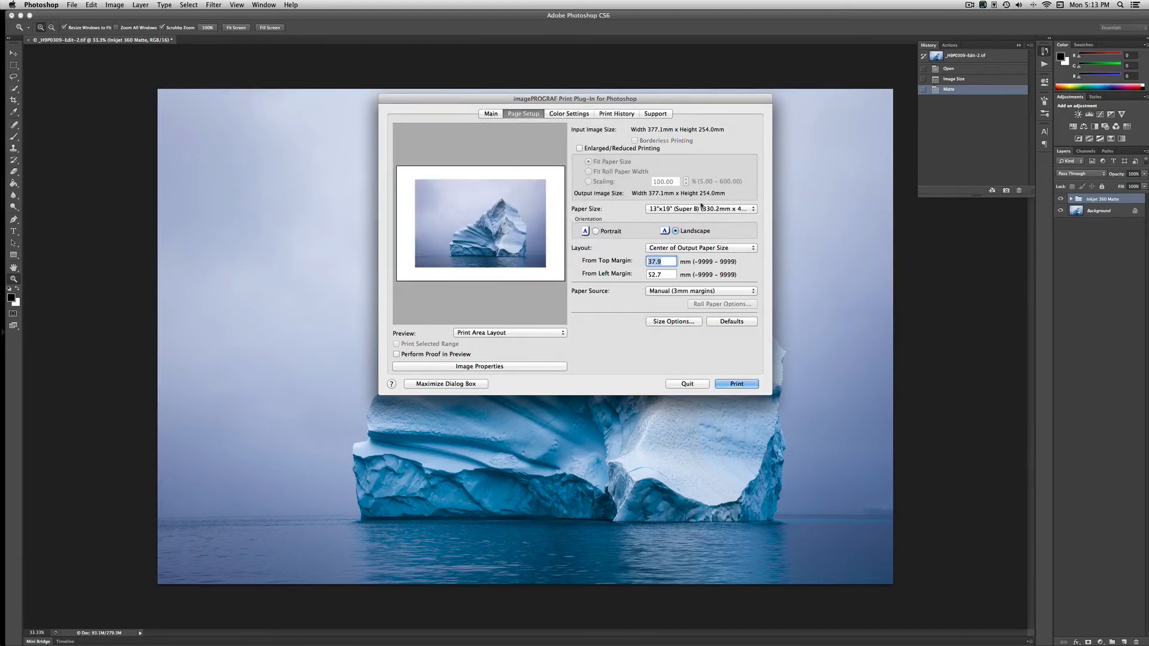
Quit the print plug-in without printing and close the iceberg document without saving its changes
click(686, 384)
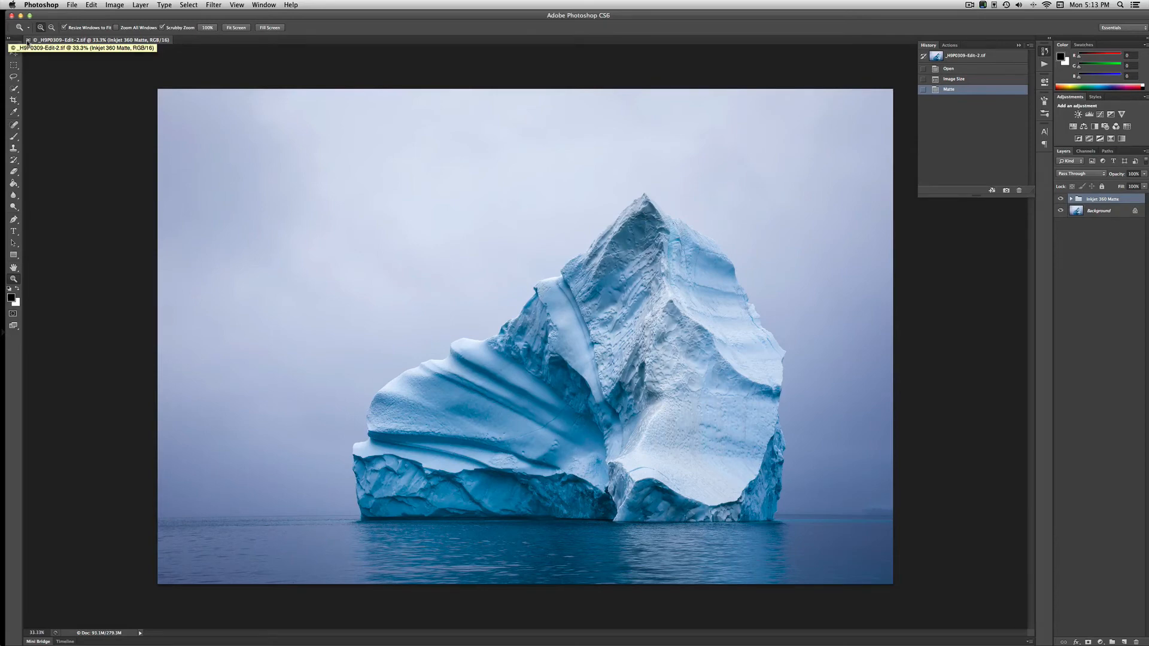
key(super+w)
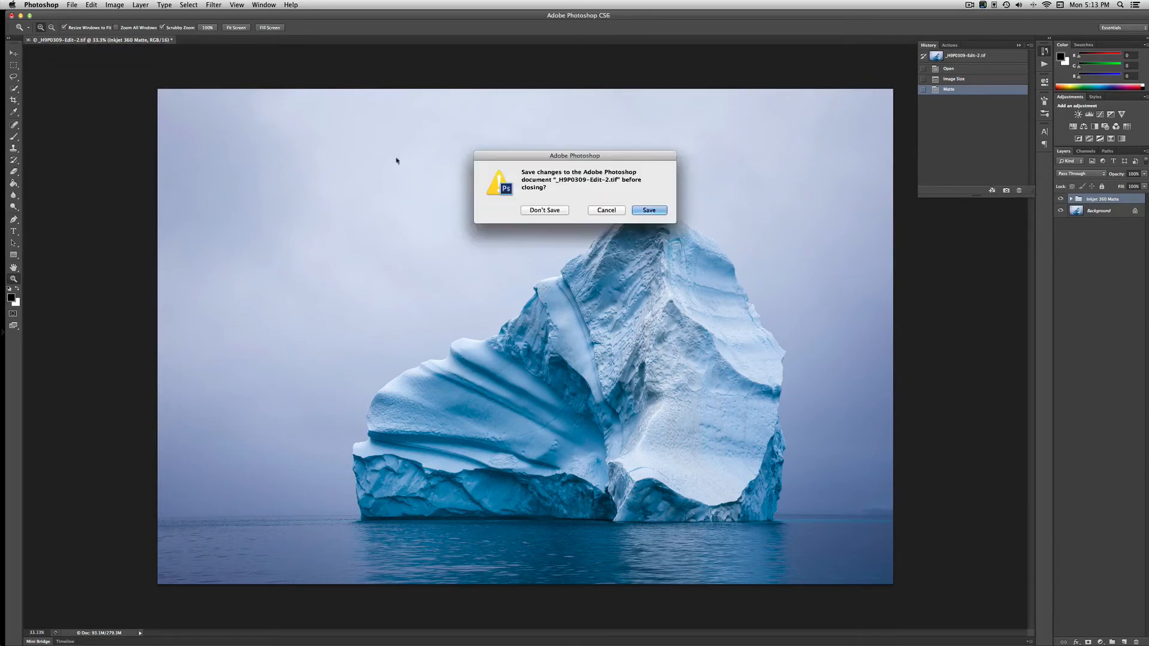
click(535, 210)
Switch to Lightroom and open the polar bear photo in the Develop module with soft proofing turned off
key(ctrl+Up)
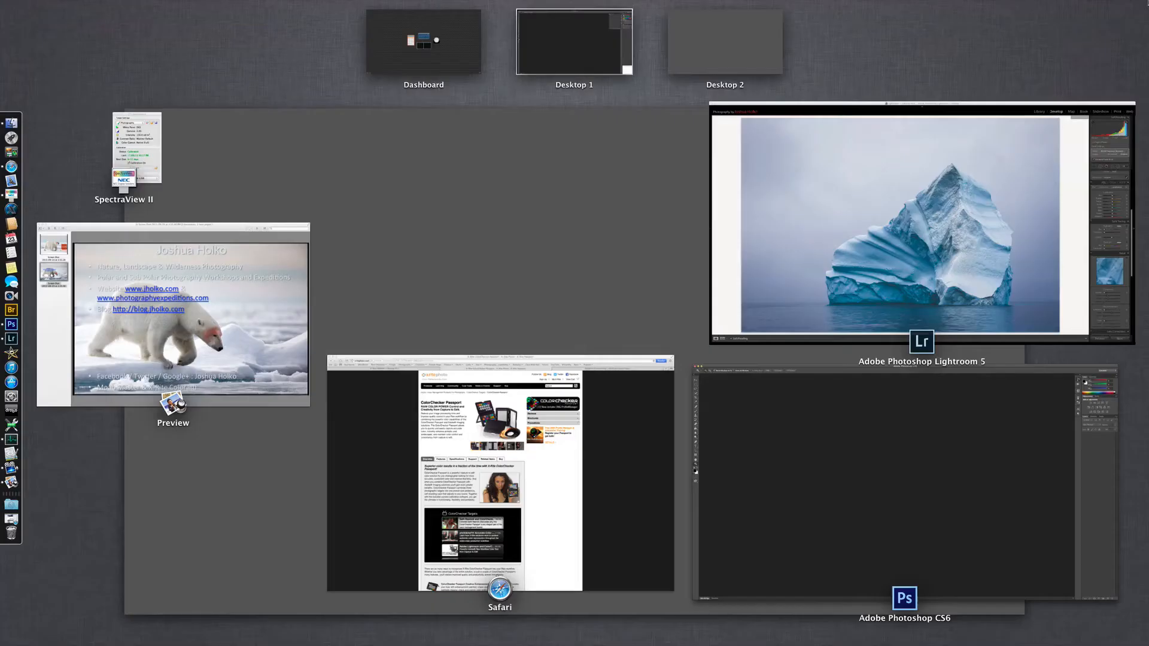
click(792, 228)
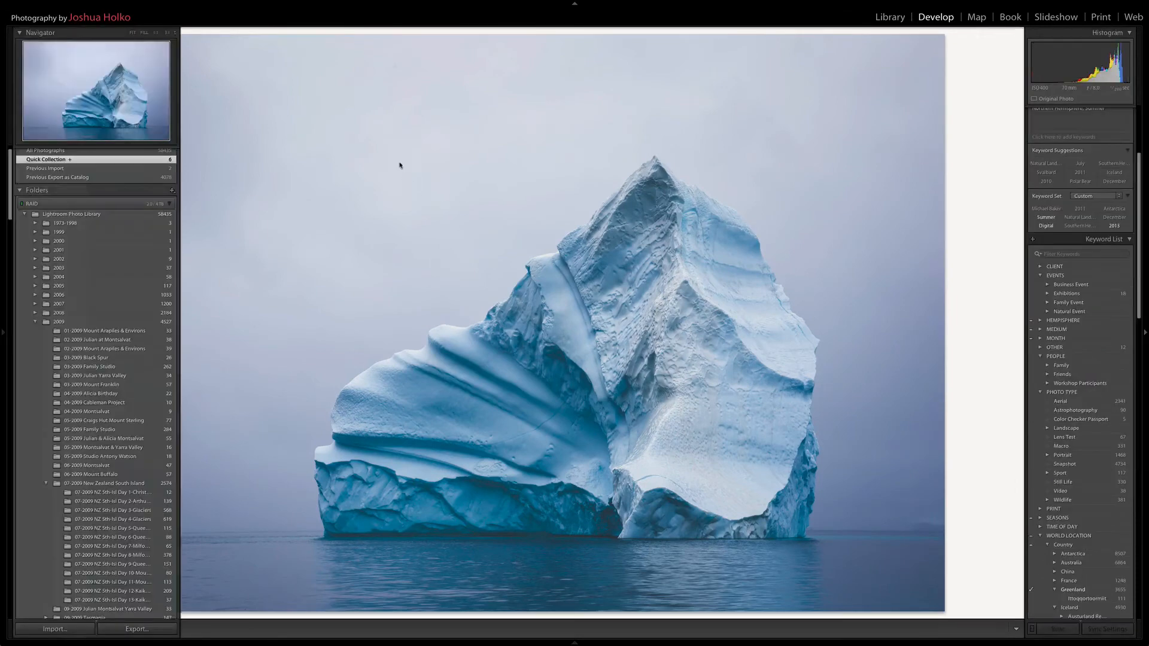
key(g)
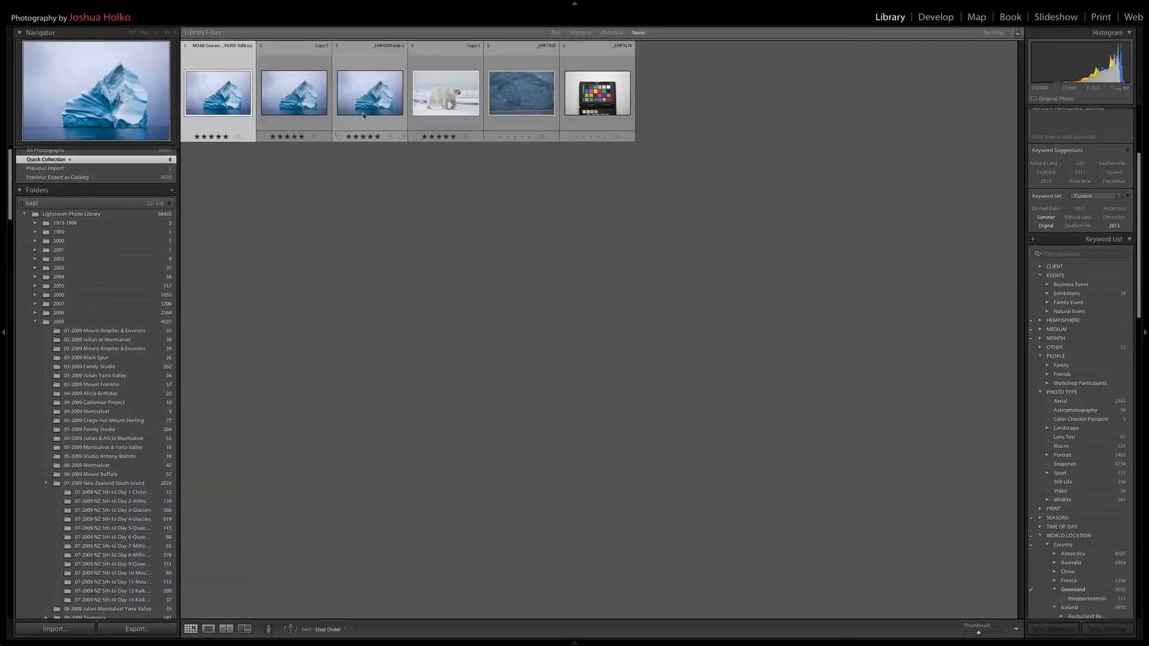
click(449, 90)
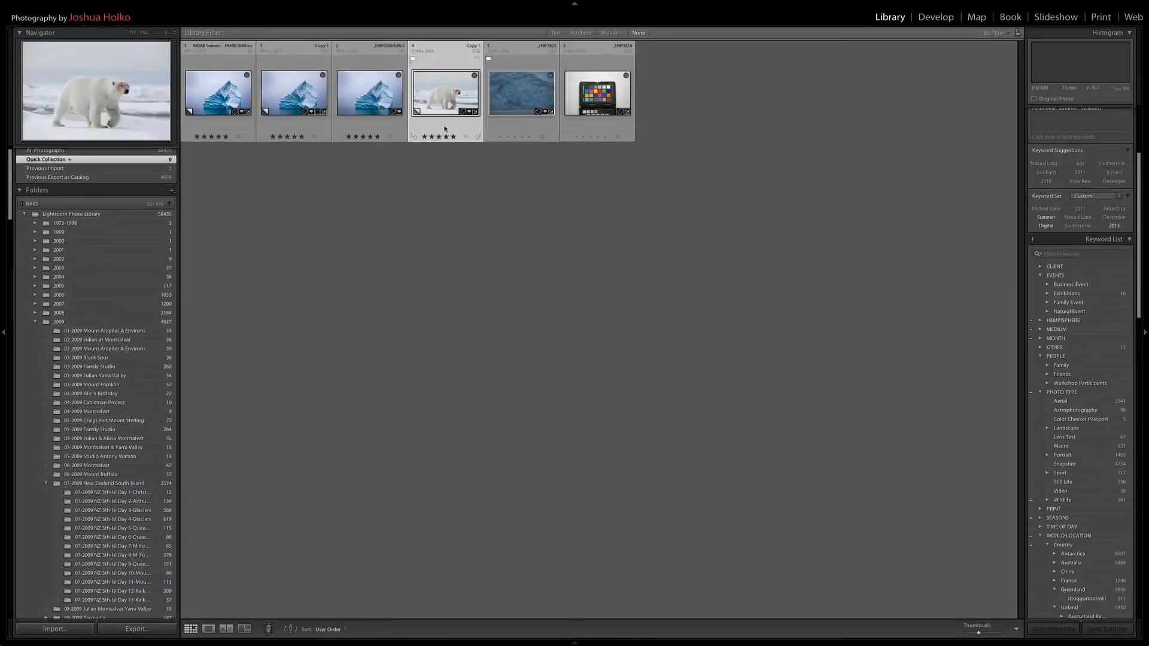
double_click(456, 115)
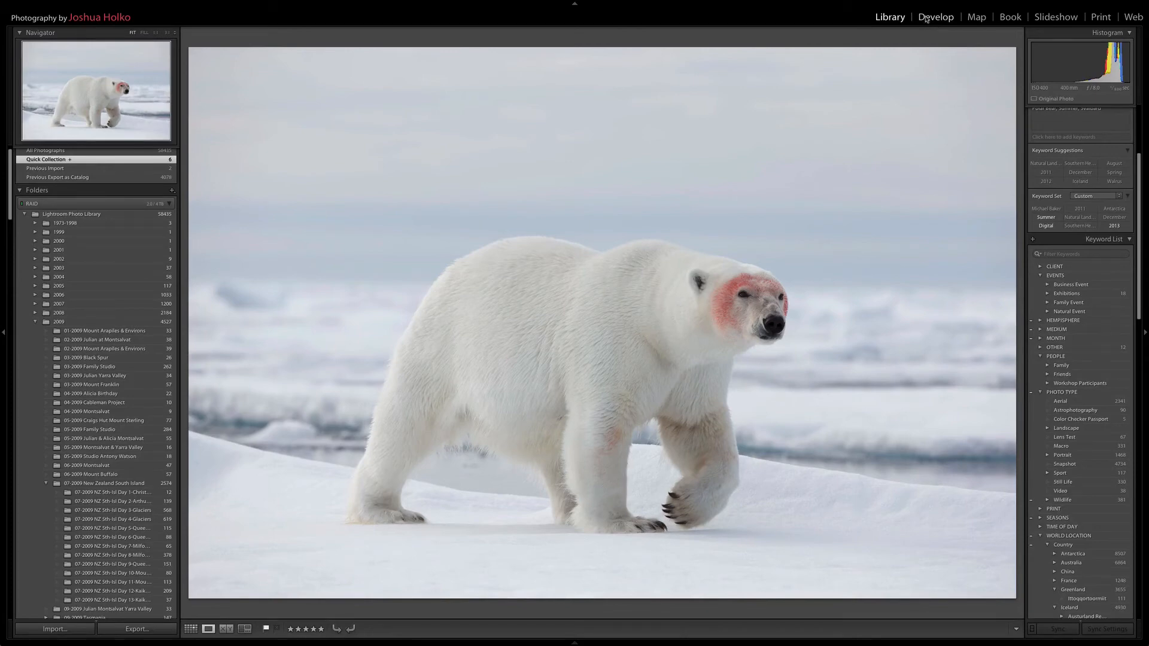
click(927, 18)
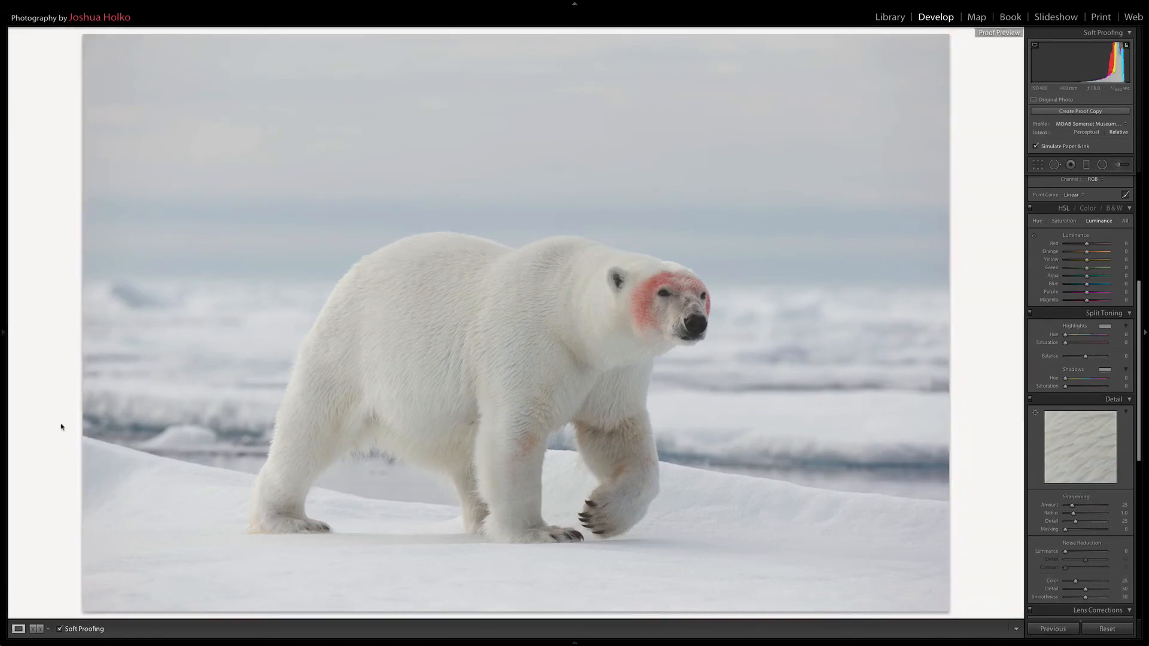
click(59, 629)
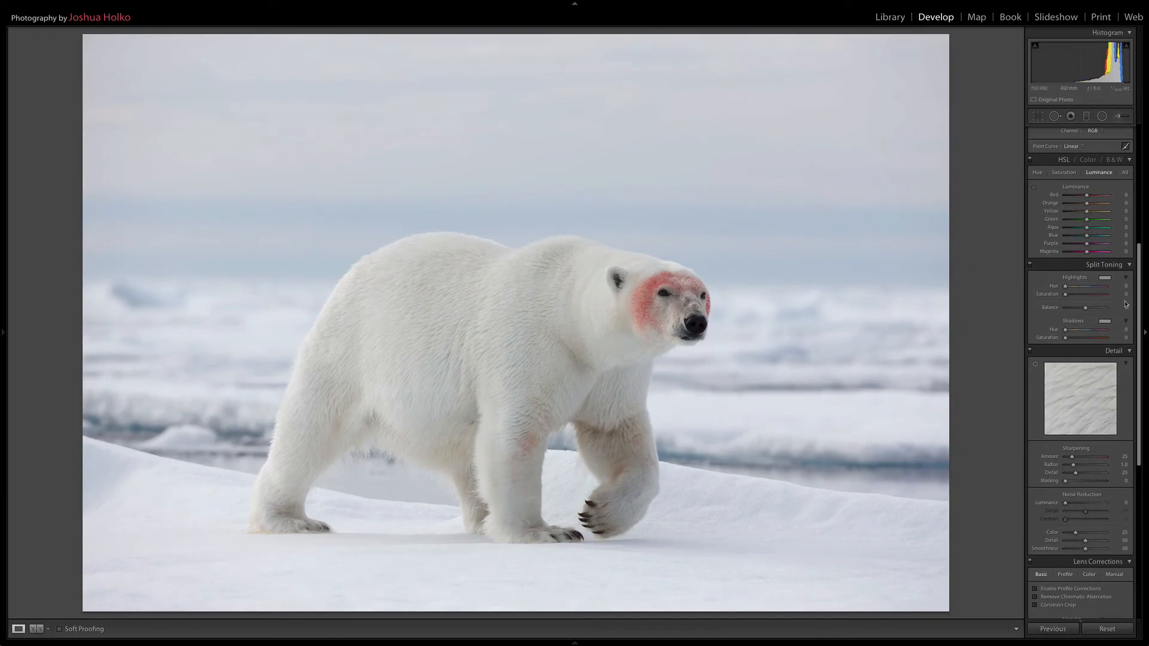
Compare the Adobe Standard and Canon 1DX D5000 camera calibration profiles on the polar bear photo, keeping Canon 1DX D5000
drag(1140, 271, 1141, 131)
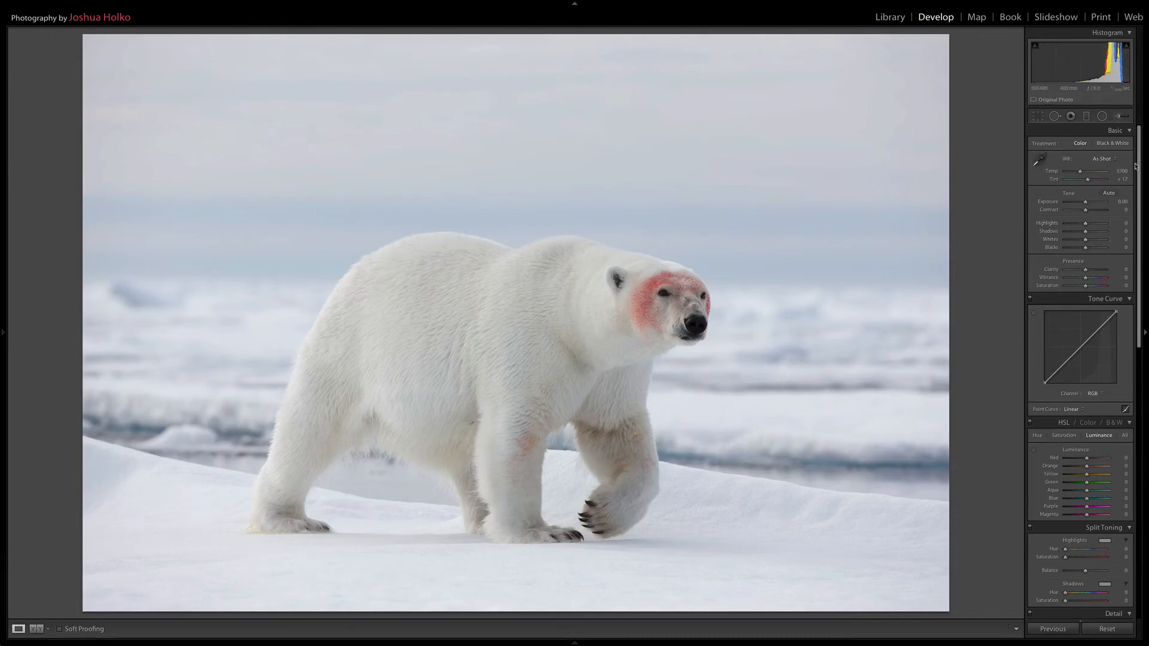
drag(1139, 162, 1145, 456)
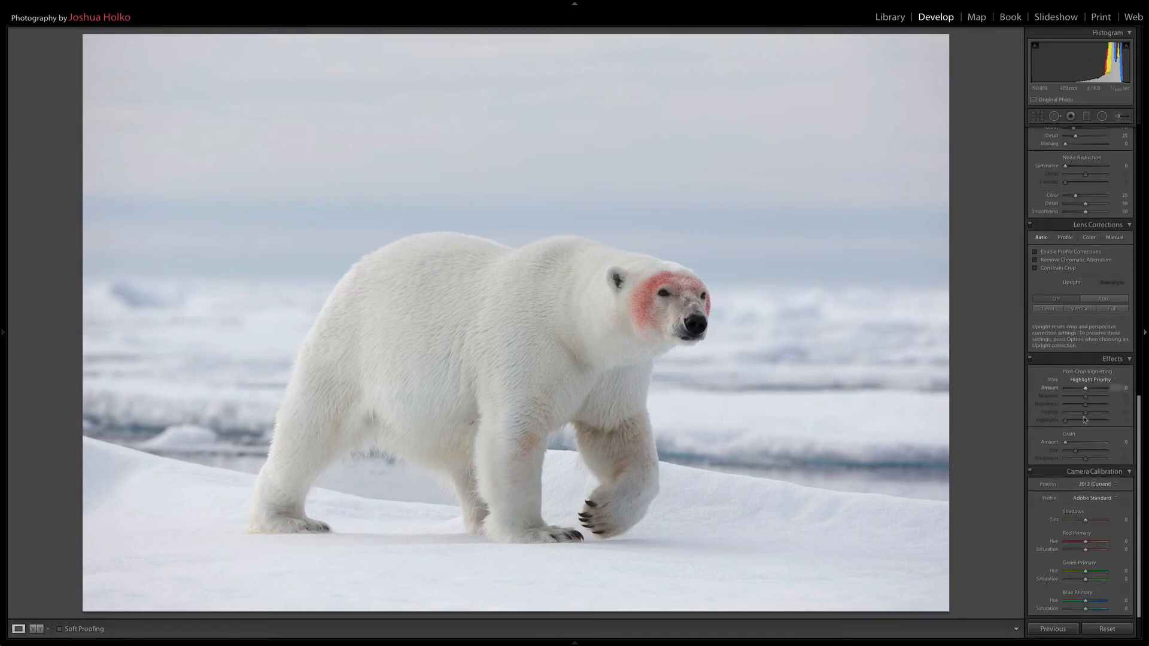
click(1084, 498)
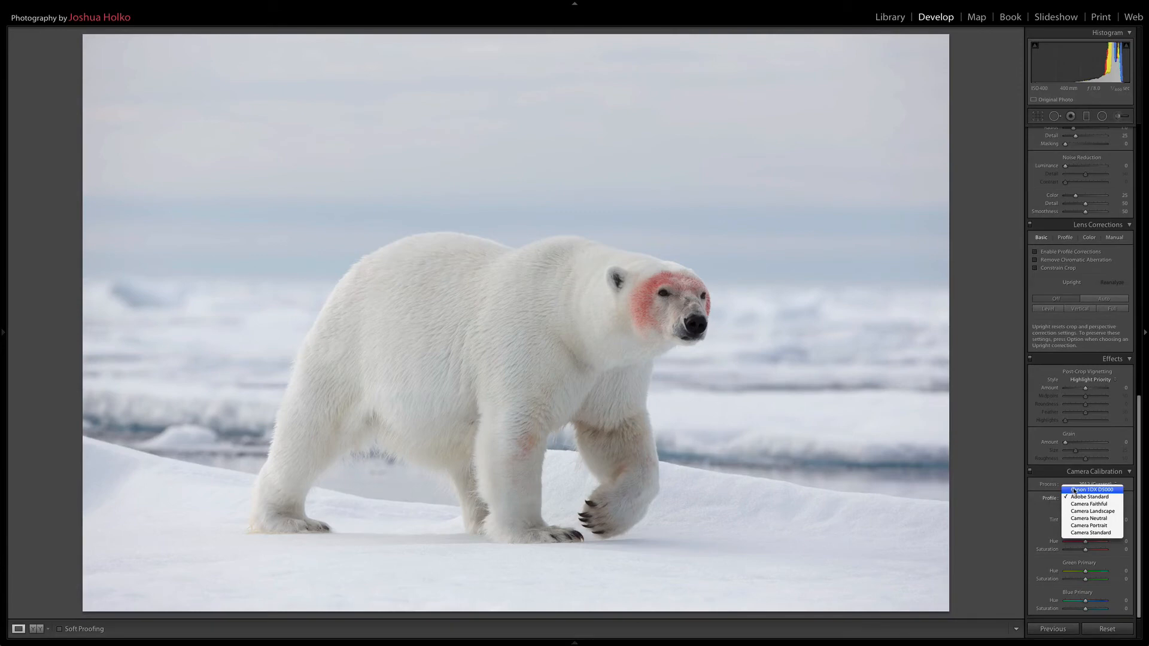
click(1074, 490)
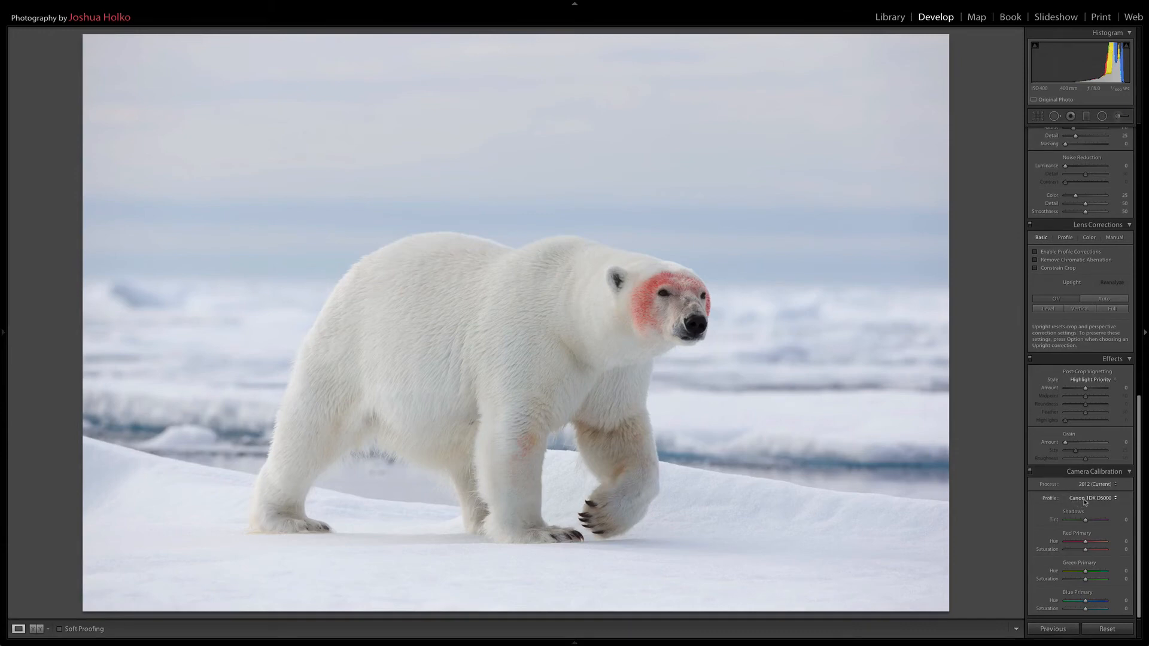
click(1084, 500)
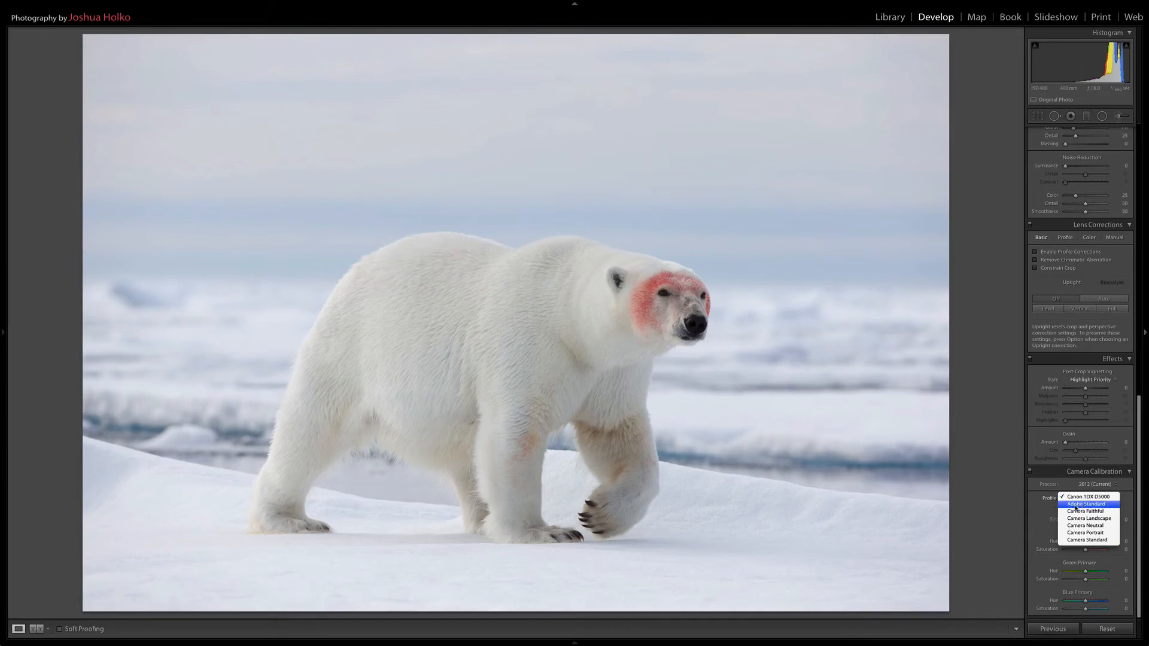
click(1069, 504)
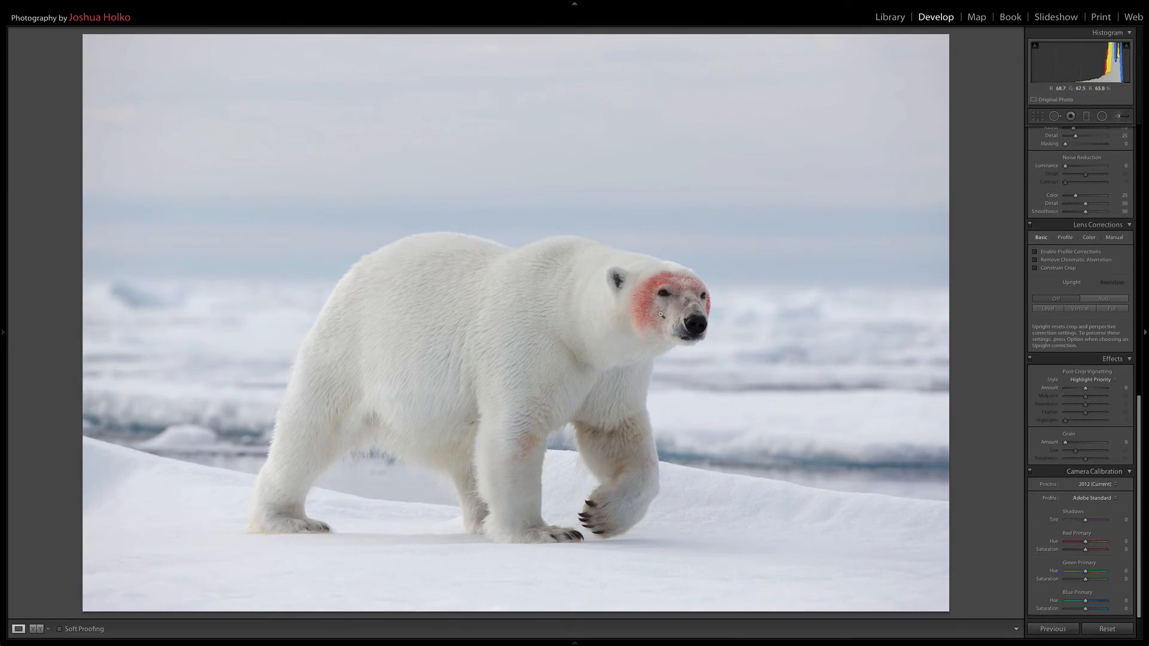
click(1083, 497)
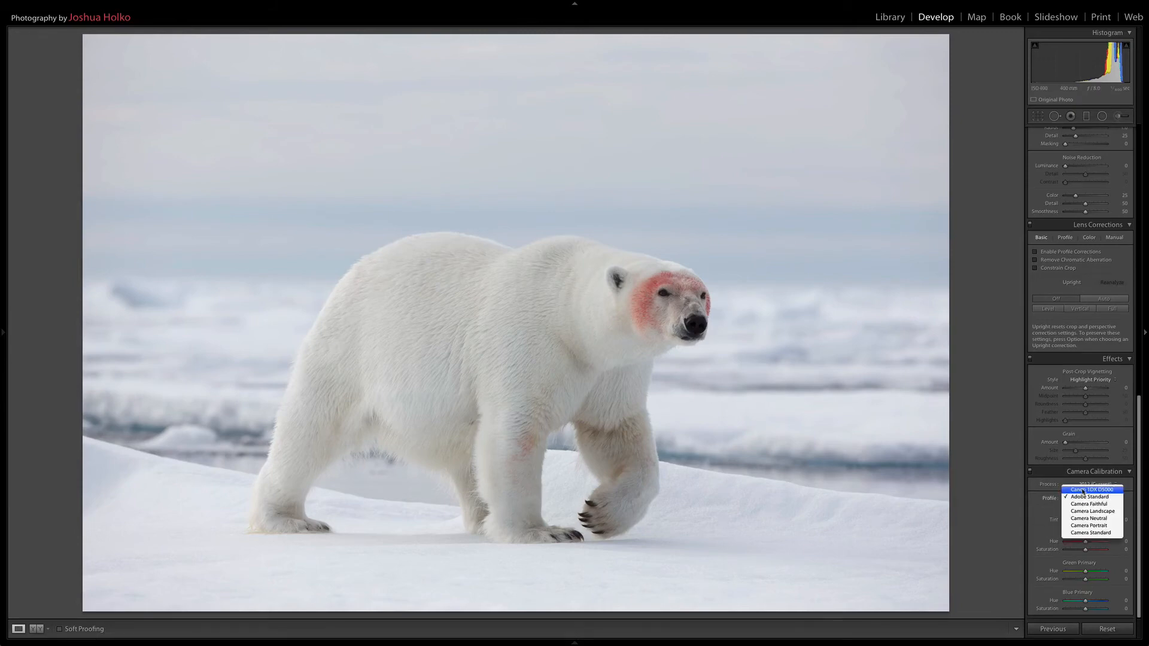
click(1083, 490)
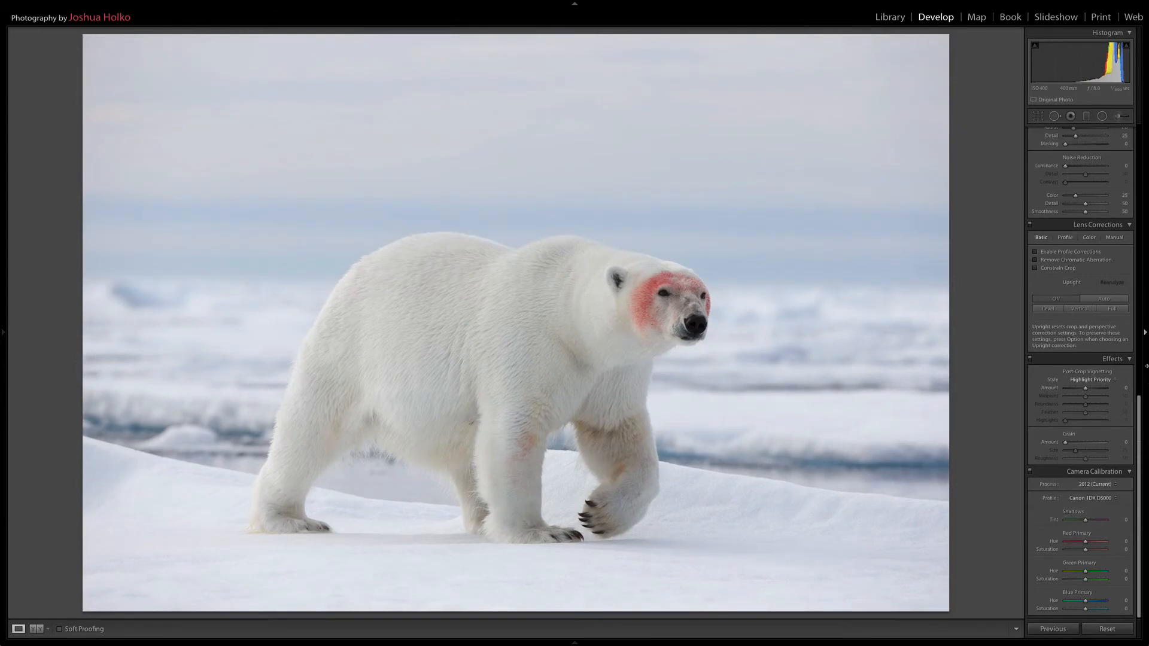
Apply Auto tone to the polar bear photo, and set Blacks to -20 using the clipping preview and a close look at the nose
drag(1139, 415, 1147, 128)
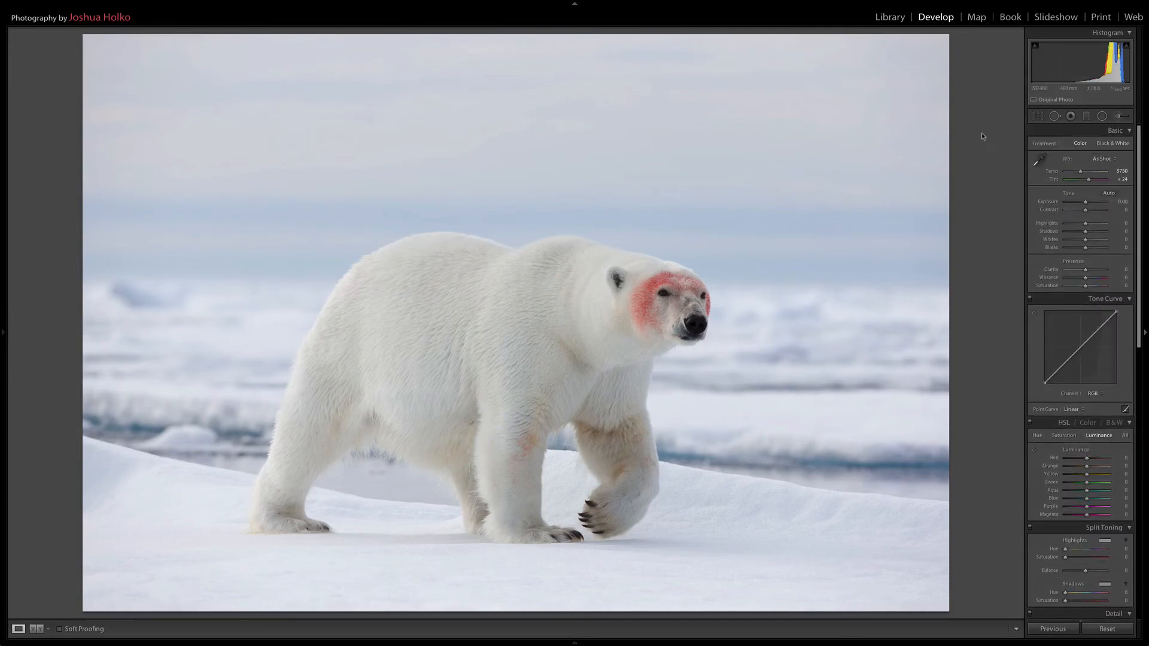
click(1109, 194)
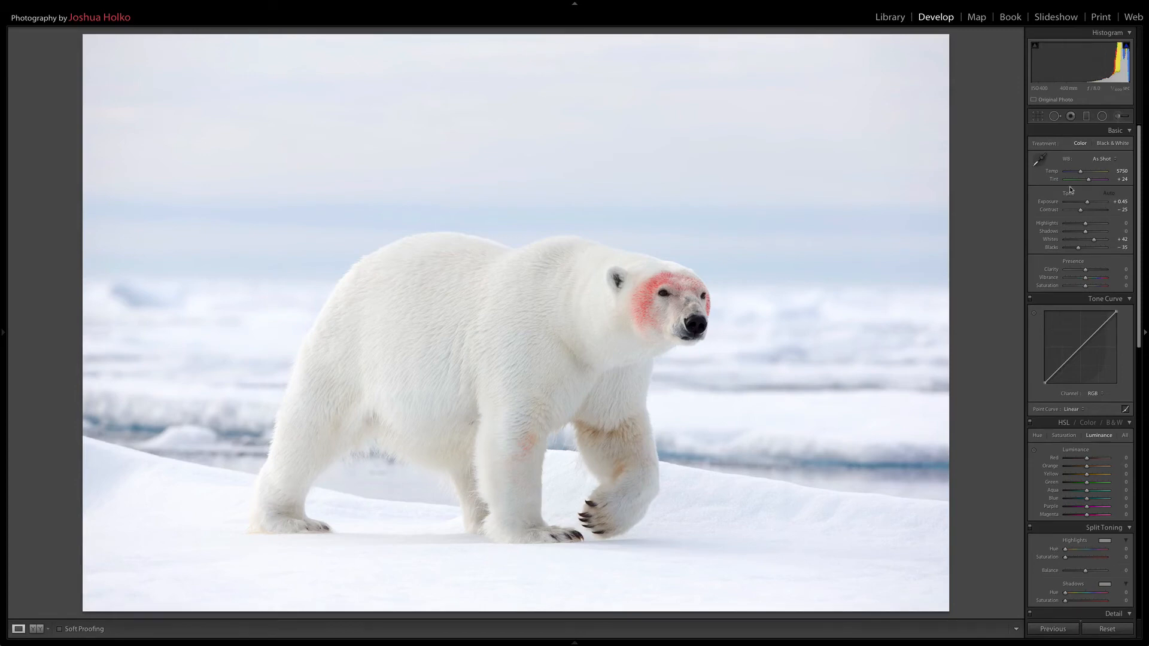
key(alt)
drag(1079, 250, 1079, 251)
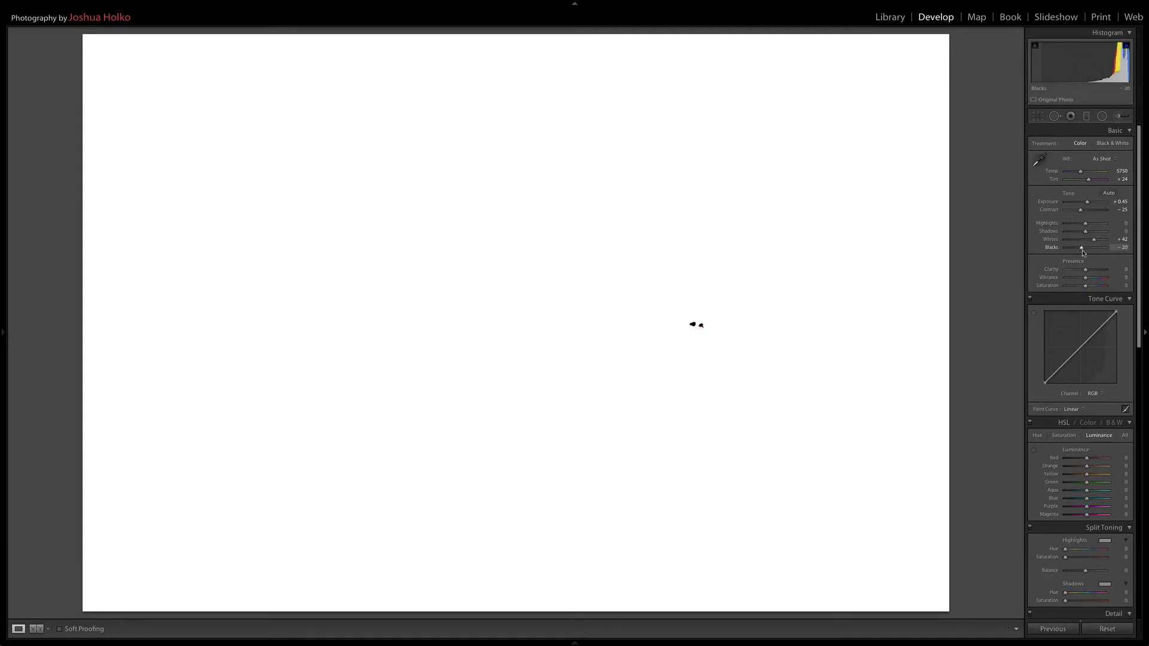
drag(1081, 251, 1082, 250)
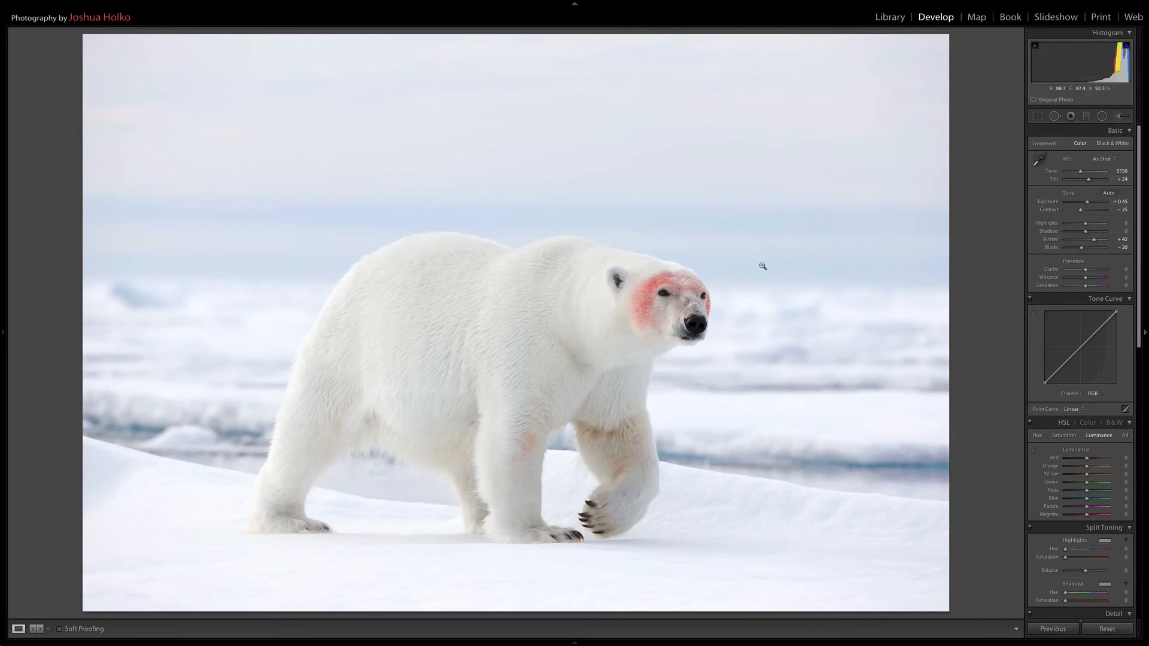
click(703, 324)
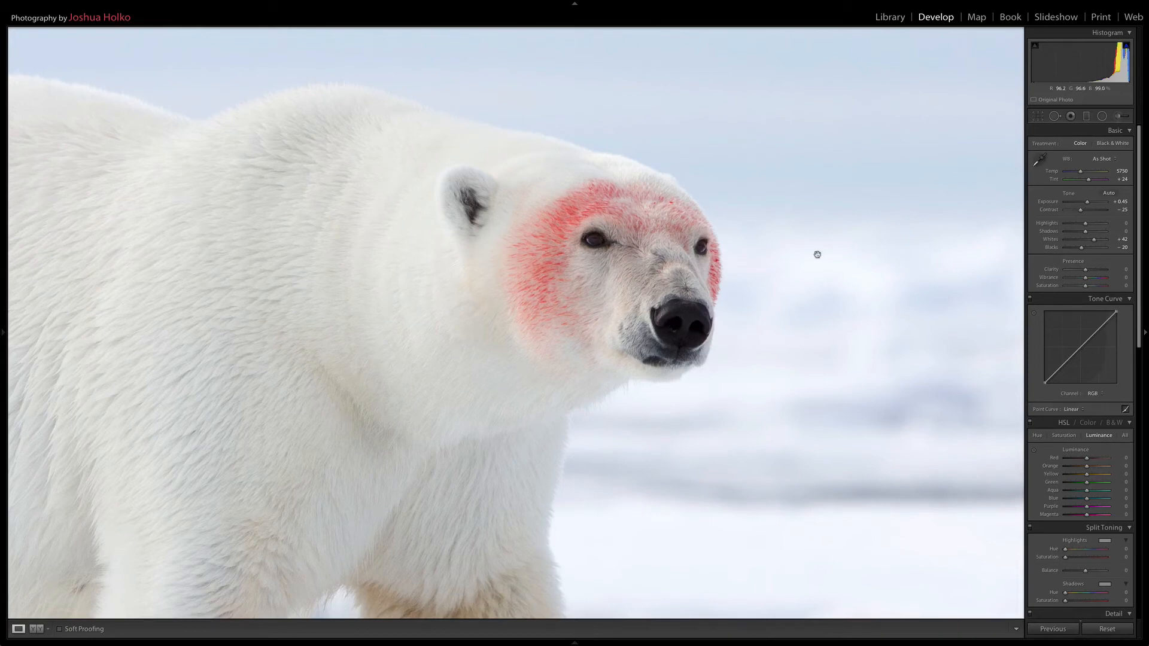
click(907, 296)
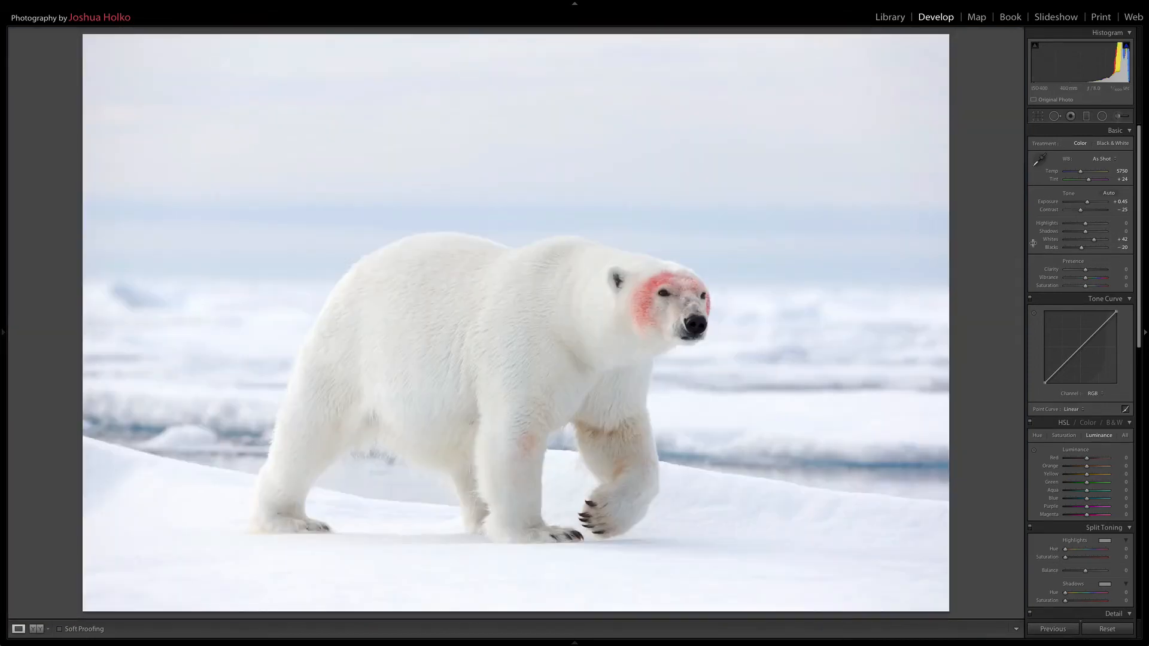
Set the polar bear photo's Whites to +32 with the clipping preview and its Highlights to -38
alt+click(1095, 241)
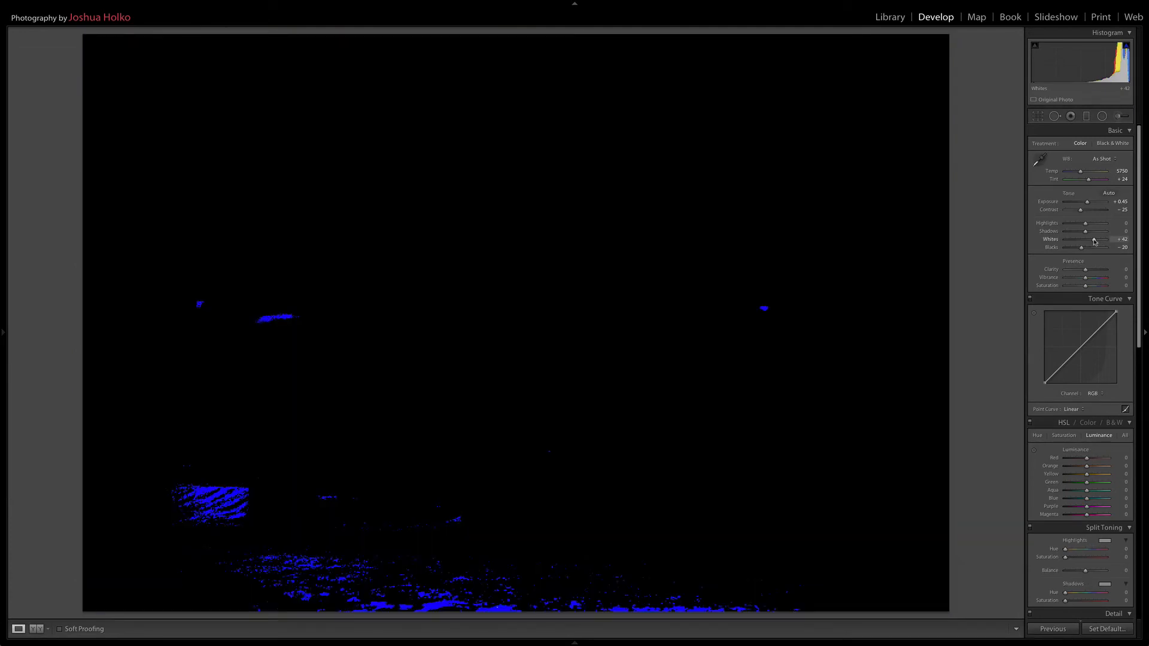
drag(1094, 241, 1092, 242)
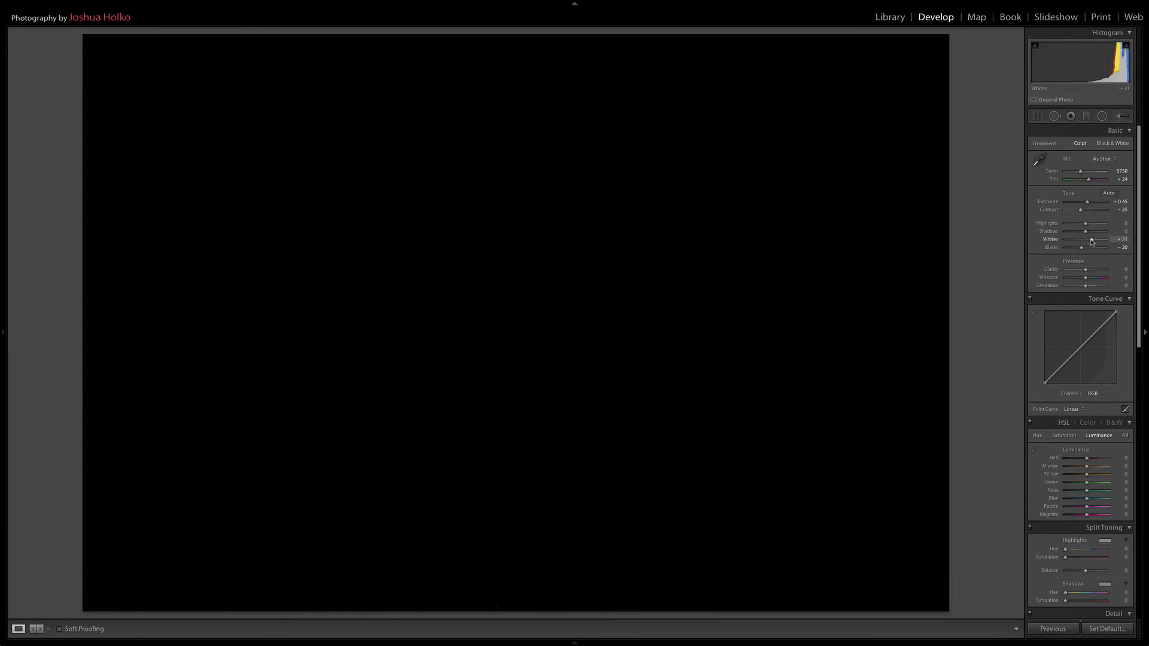
drag(1092, 242, 1093, 241)
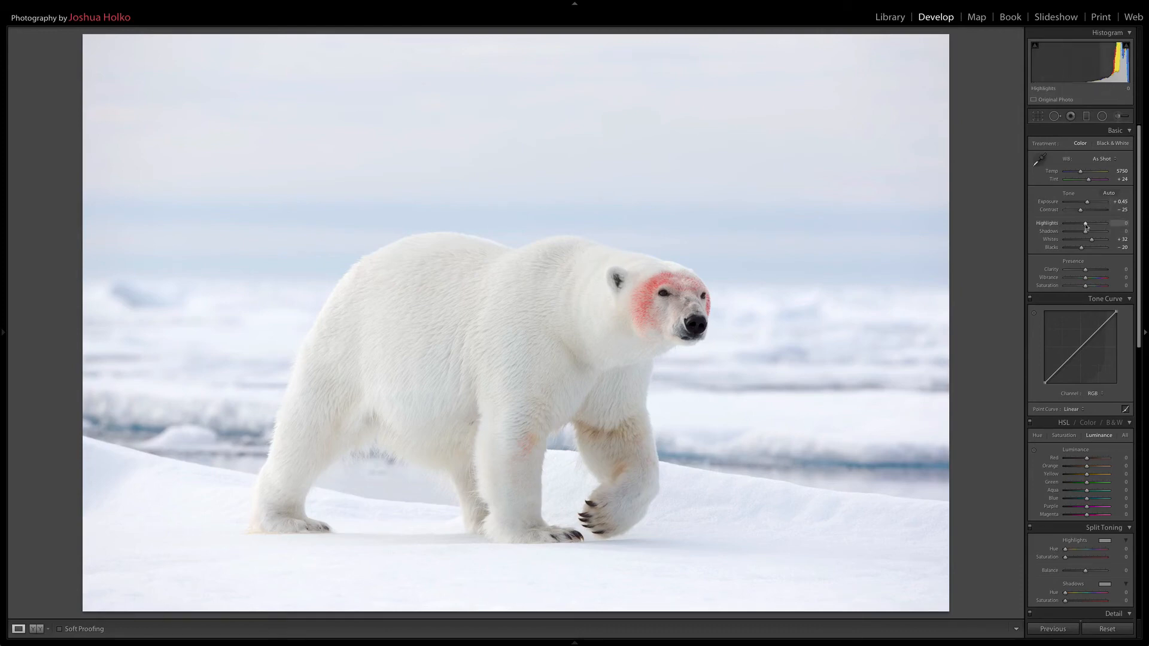
drag(1085, 226, 1050, 222)
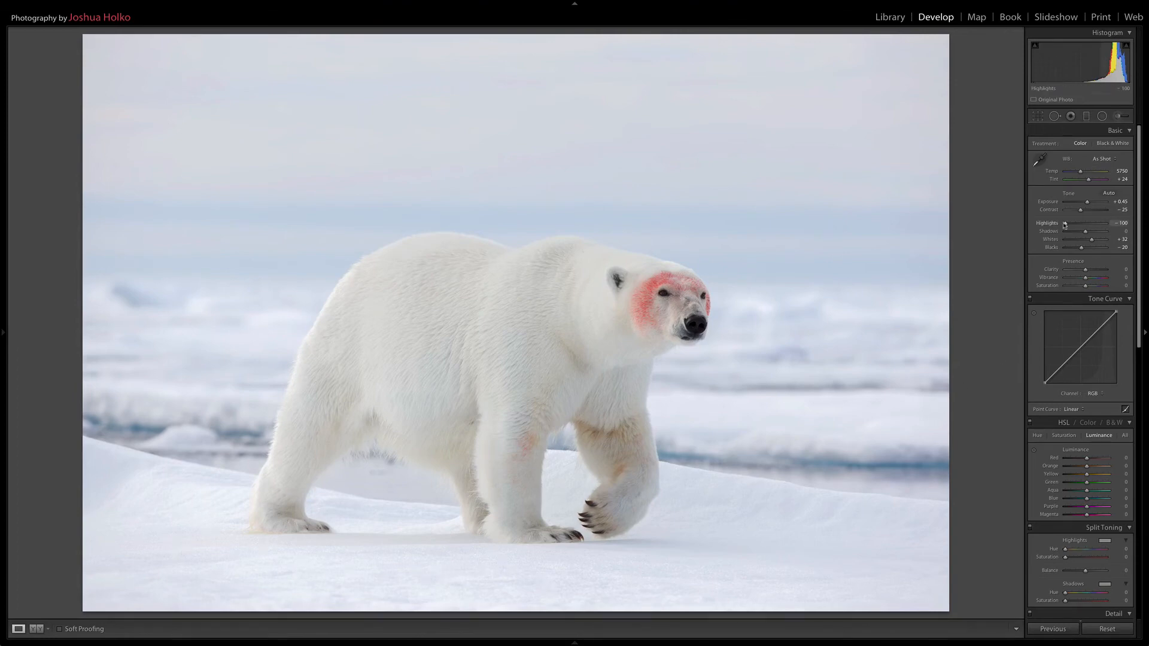
drag(1065, 224, 1078, 225)
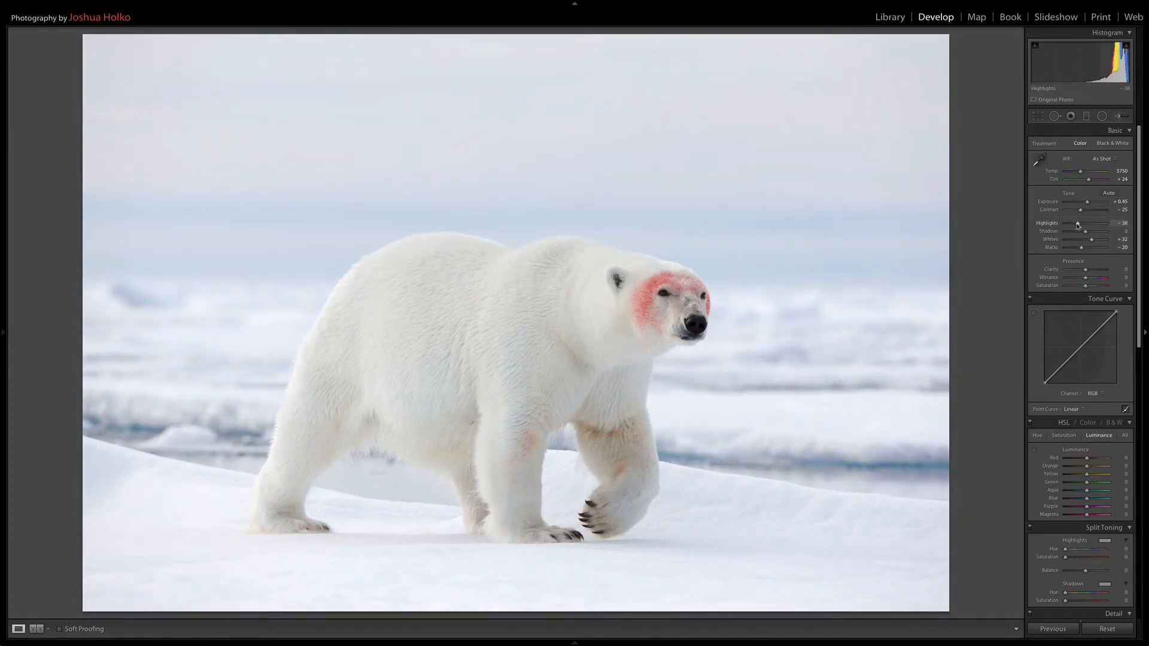
Lower the polar bear photo's Highlights to -90
drag(1079, 224, 1071, 225)
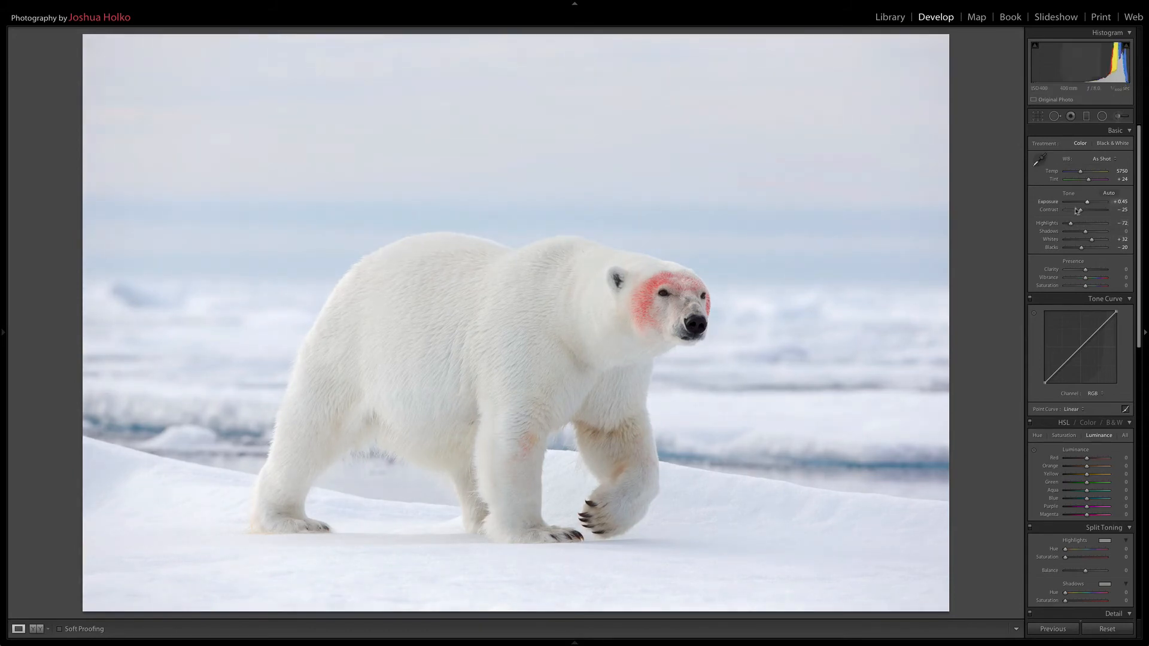
drag(1072, 225, 1066, 225)
Try a white balance sample on the foreground snow, undo it, and set the Temp to 5938 instead
click(1040, 161)
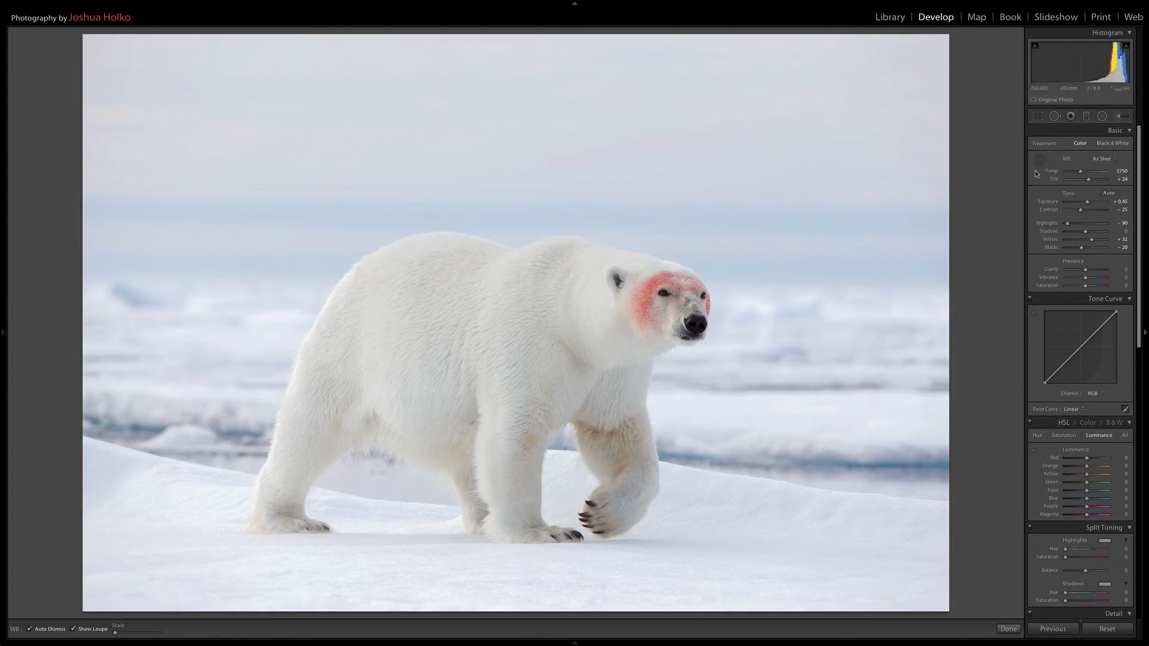
click(839, 514)
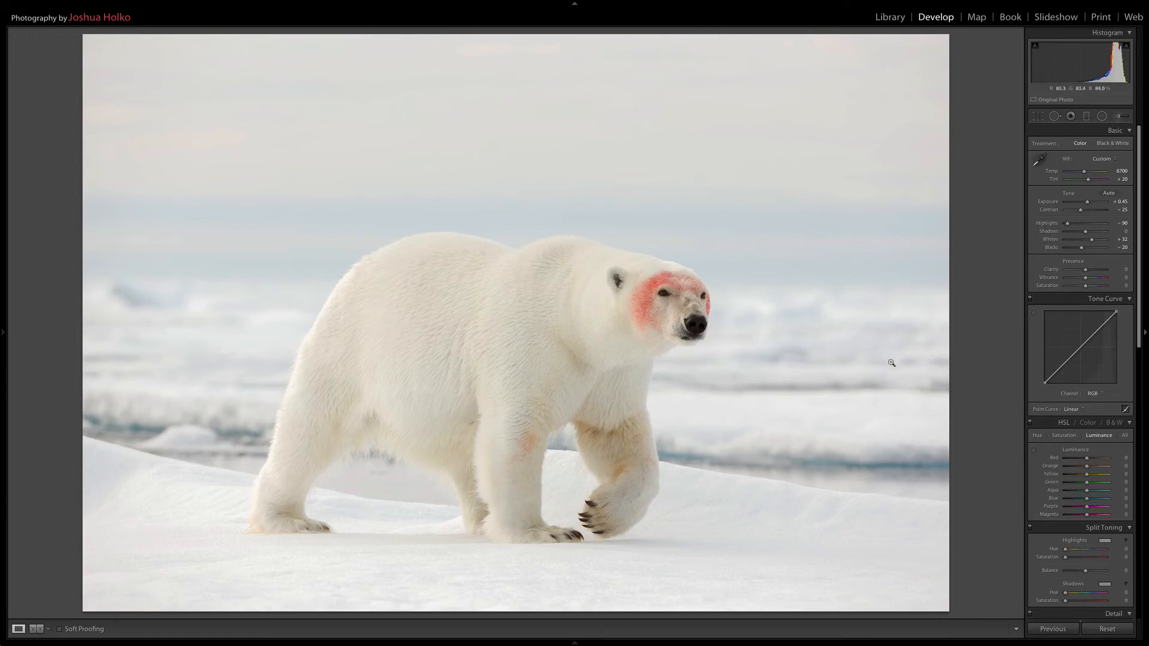
key(ctrl+z)
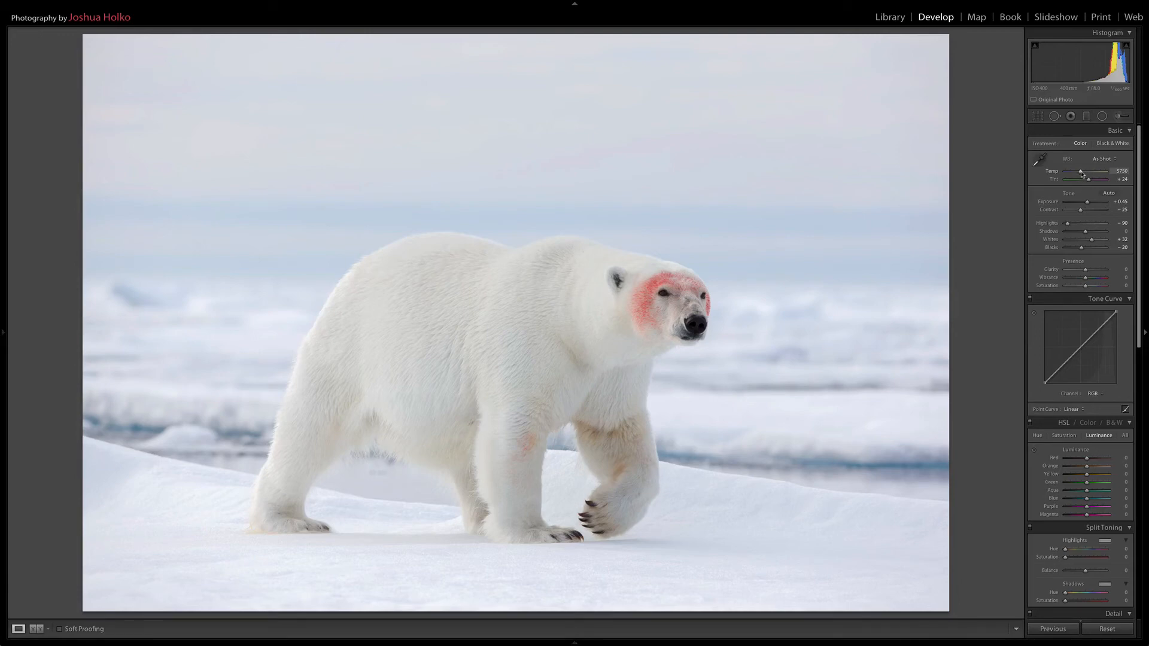
drag(1081, 173, 1082, 175)
Crop the polar bear photo slightly tighter on all sides, judging the framing with the surroundings blacked out
key(r)
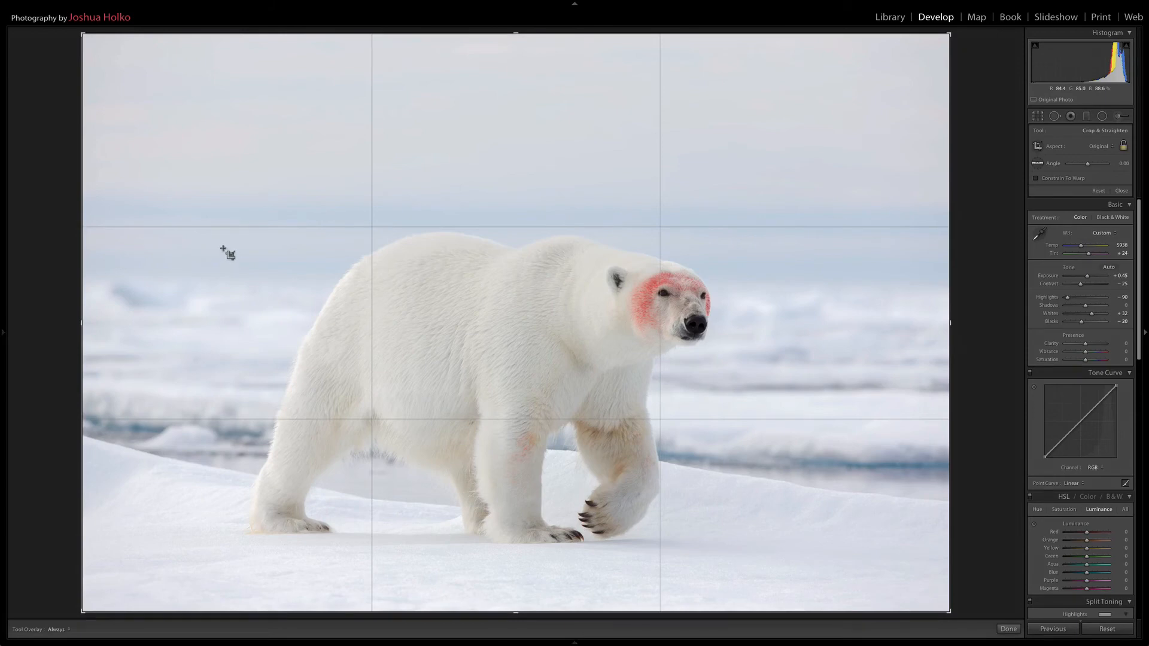
key(l)
key(l)
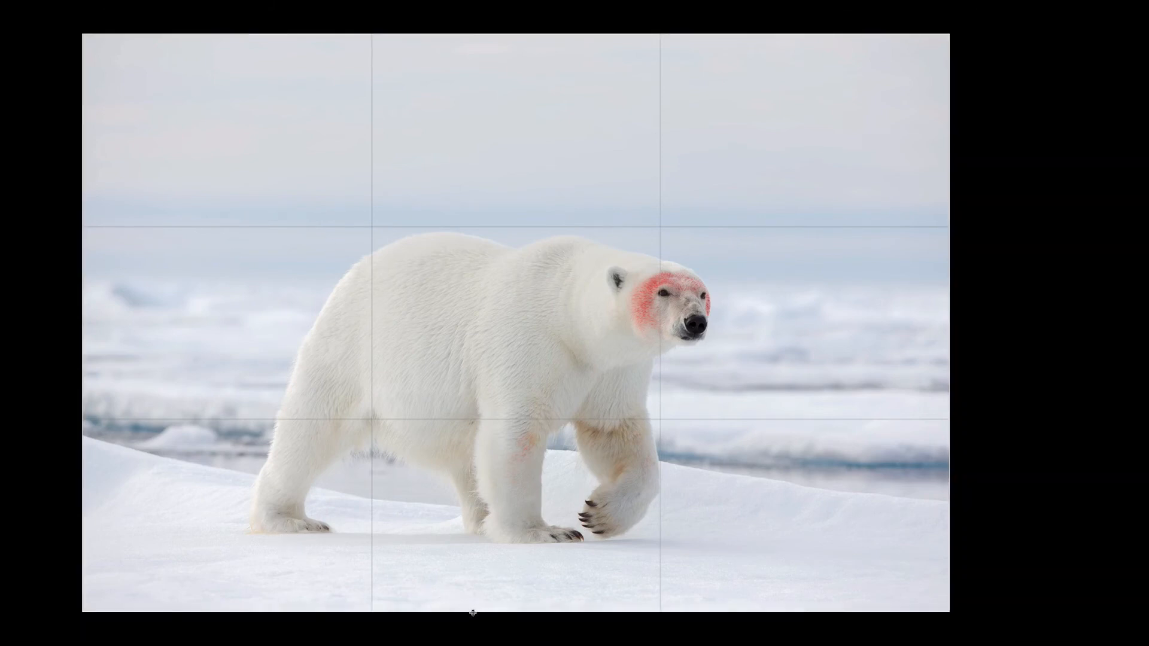
drag(473, 612, 471, 604)
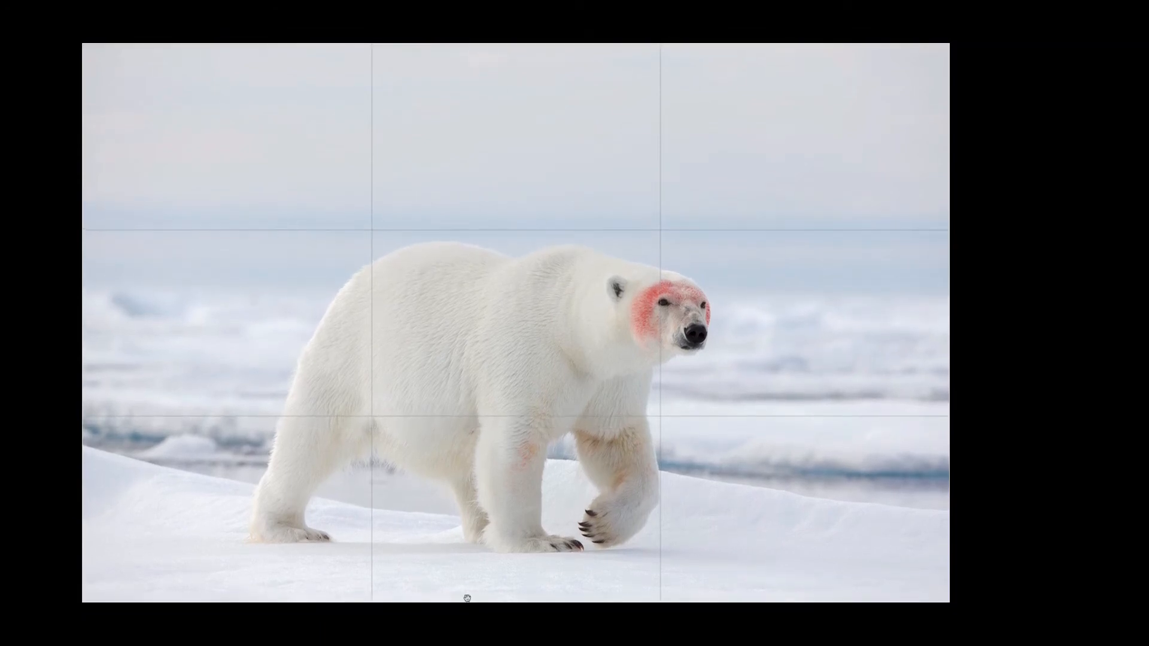
drag(81, 363, 119, 374)
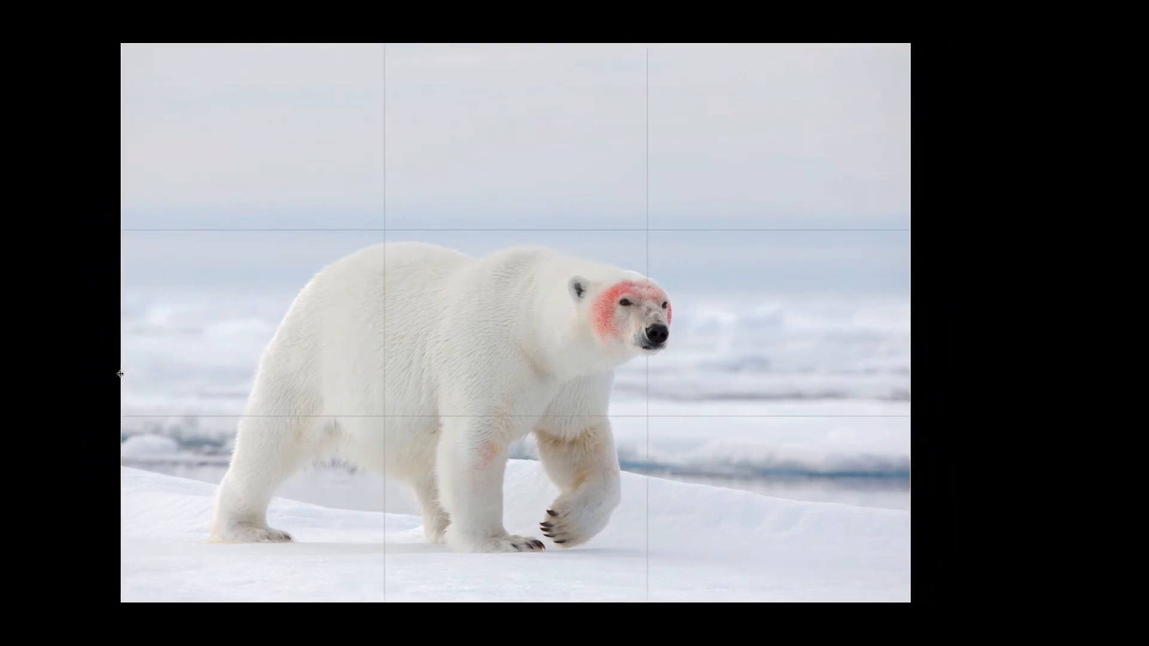
drag(441, 44, 440, 57)
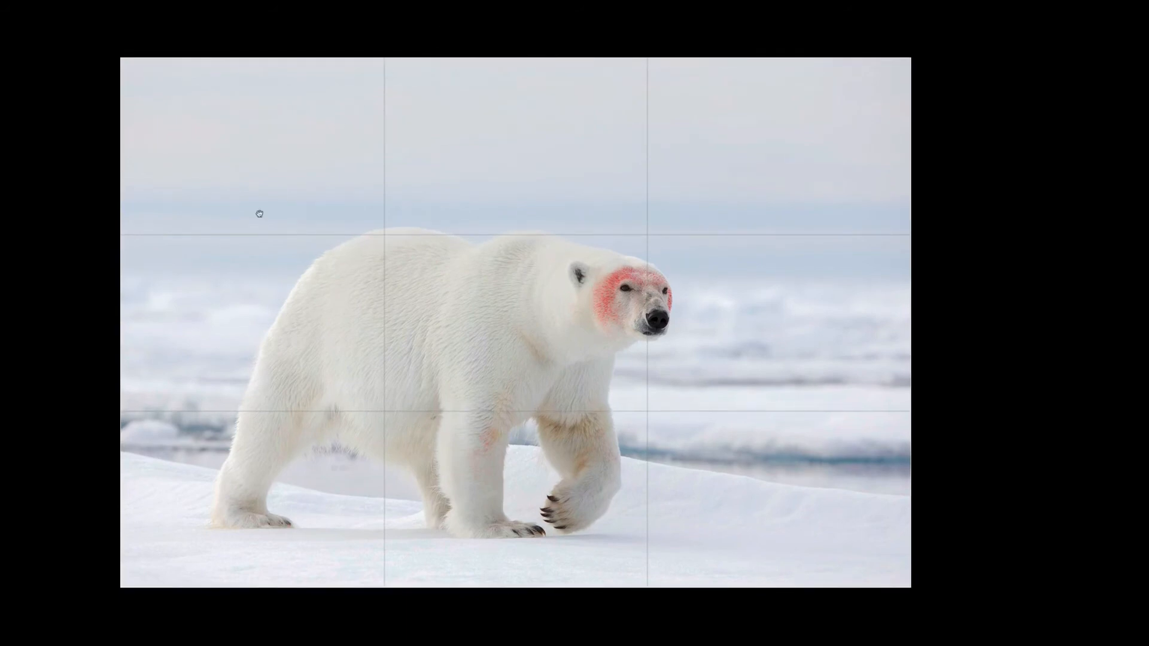
drag(119, 312, 126, 319)
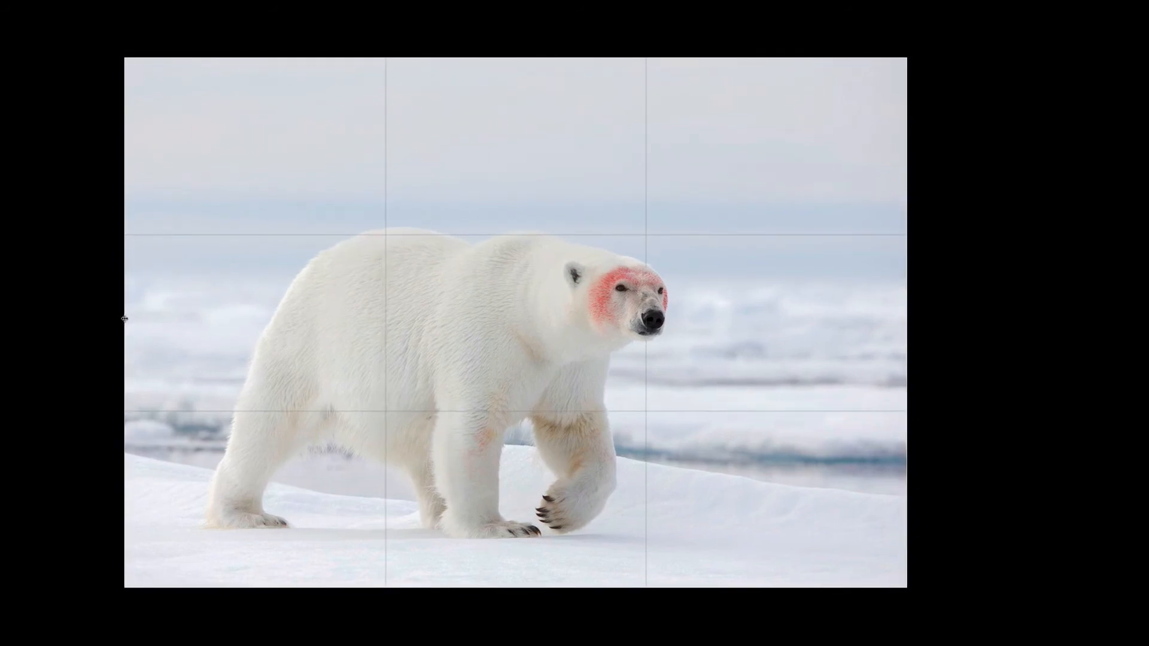
key(Return)
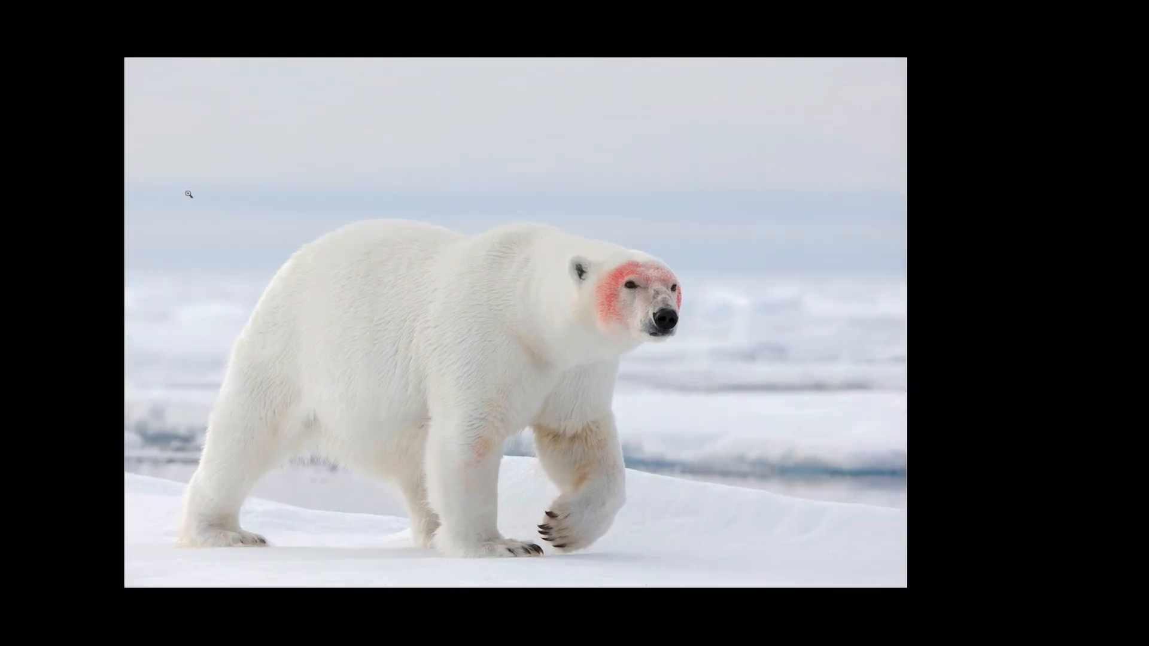
key(l)
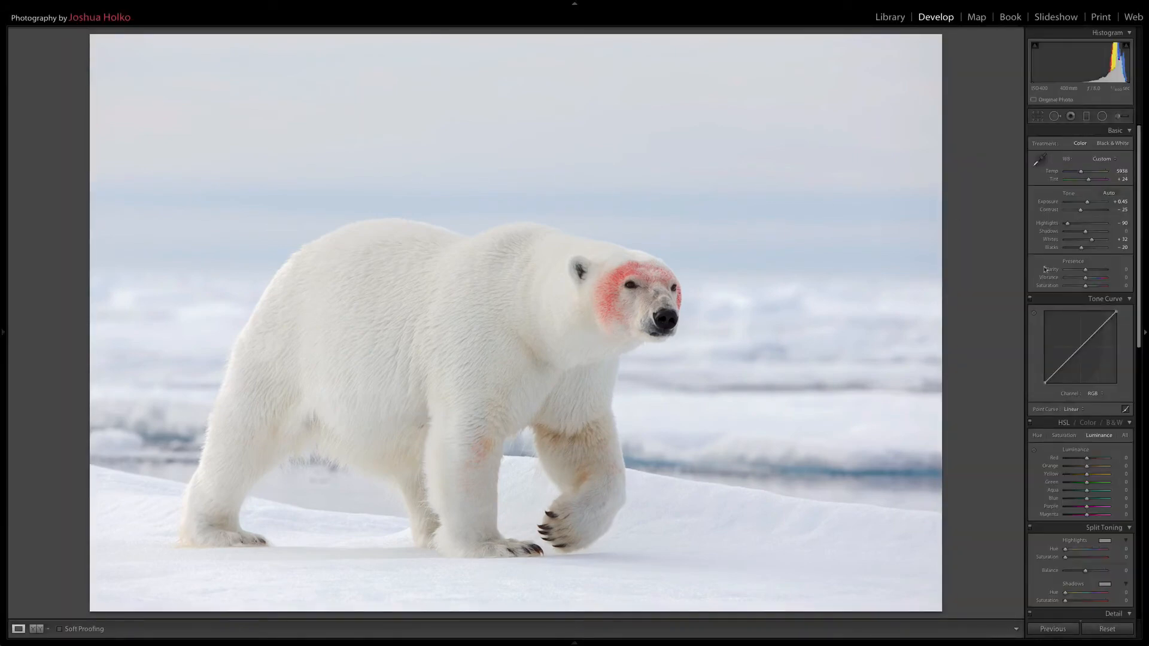
Set Clarity to +12 and Vibrance to +12
click(1122, 270)
key(Tab)
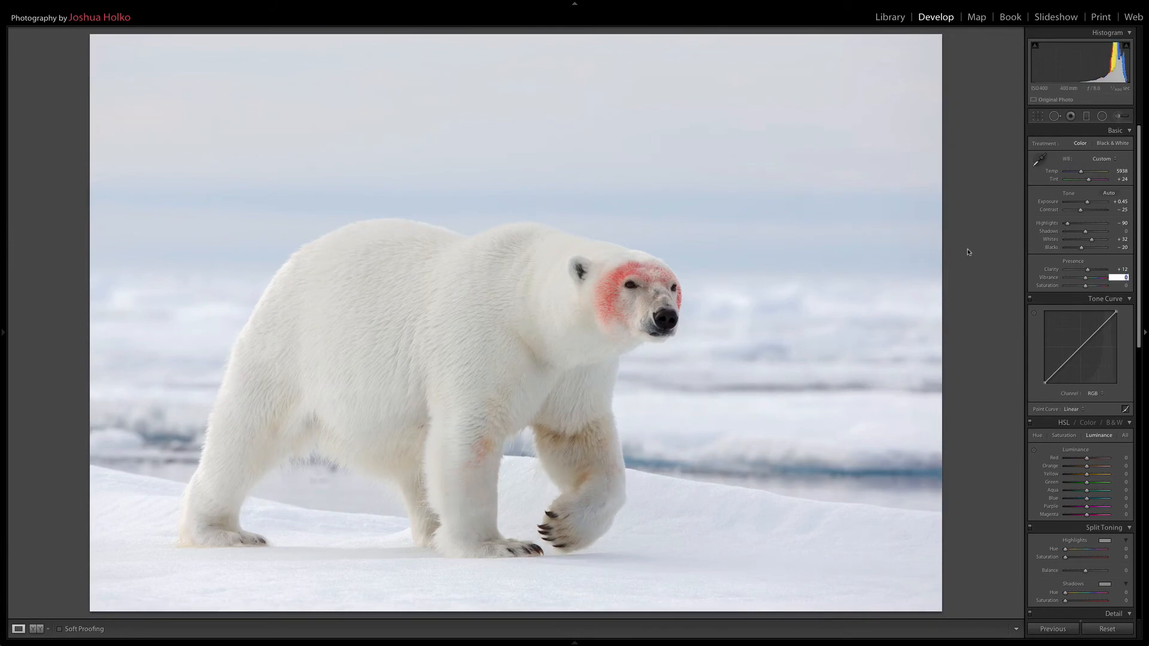
key(Return)
Add a graduated filter from the photo's upper edge down over the sky, darkening its exposure by about half a stop
click(1087, 117)
drag(476, 33, 476, 248)
double_click(1091, 219)
click(1121, 175)
drag(1086, 178, 1082, 178)
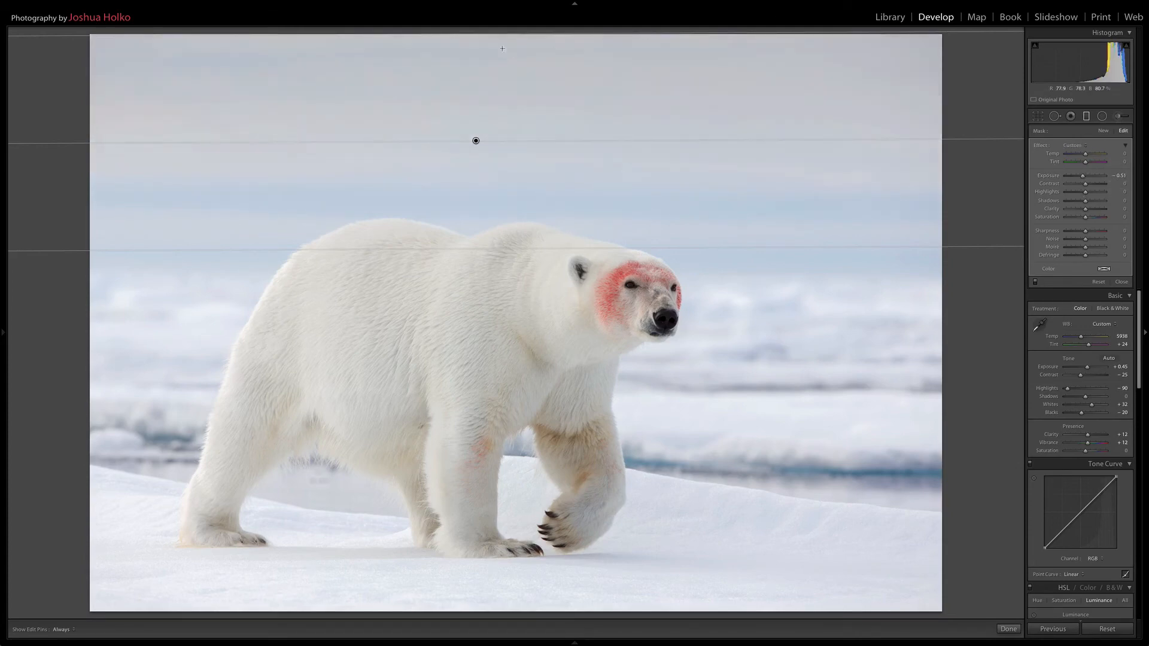
drag(496, 38, 496, 59)
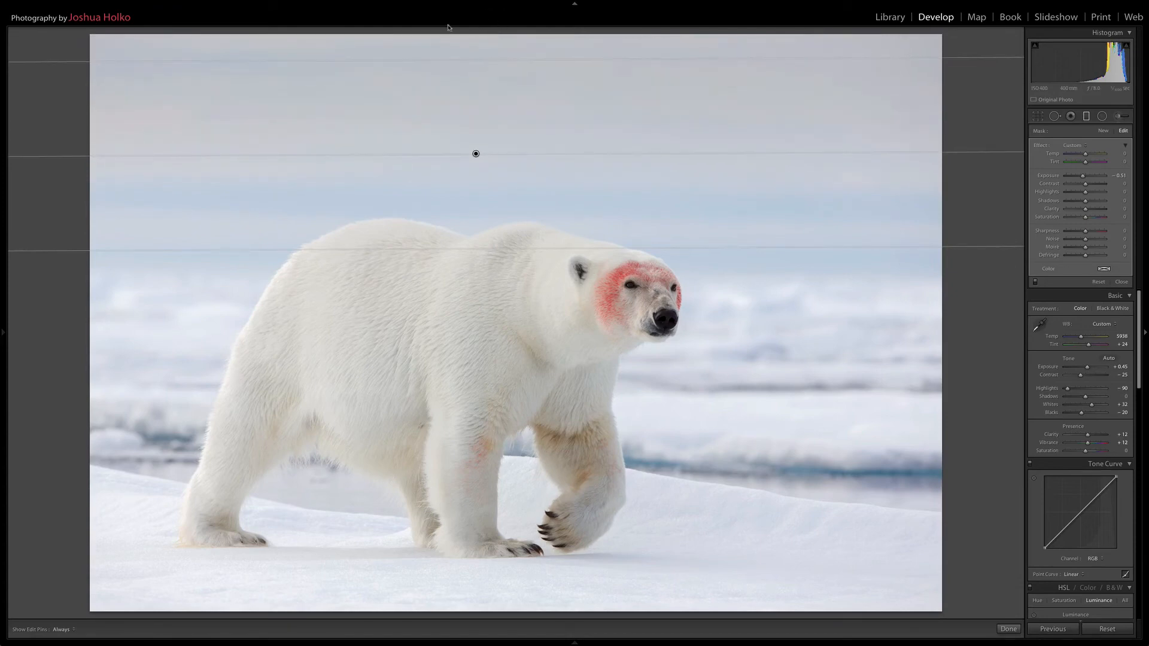
key(m)
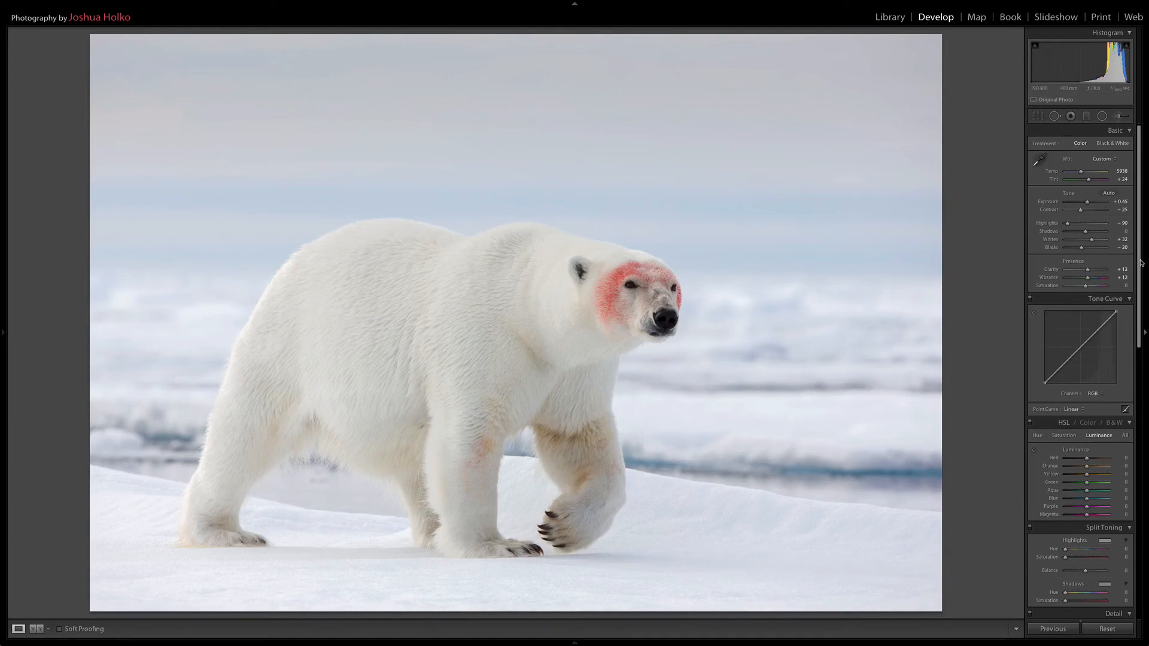
Raise the Red and Orange saturation to +7 with the HSL targeted adjustment on the bear's face
drag(1139, 266, 1130, 330)
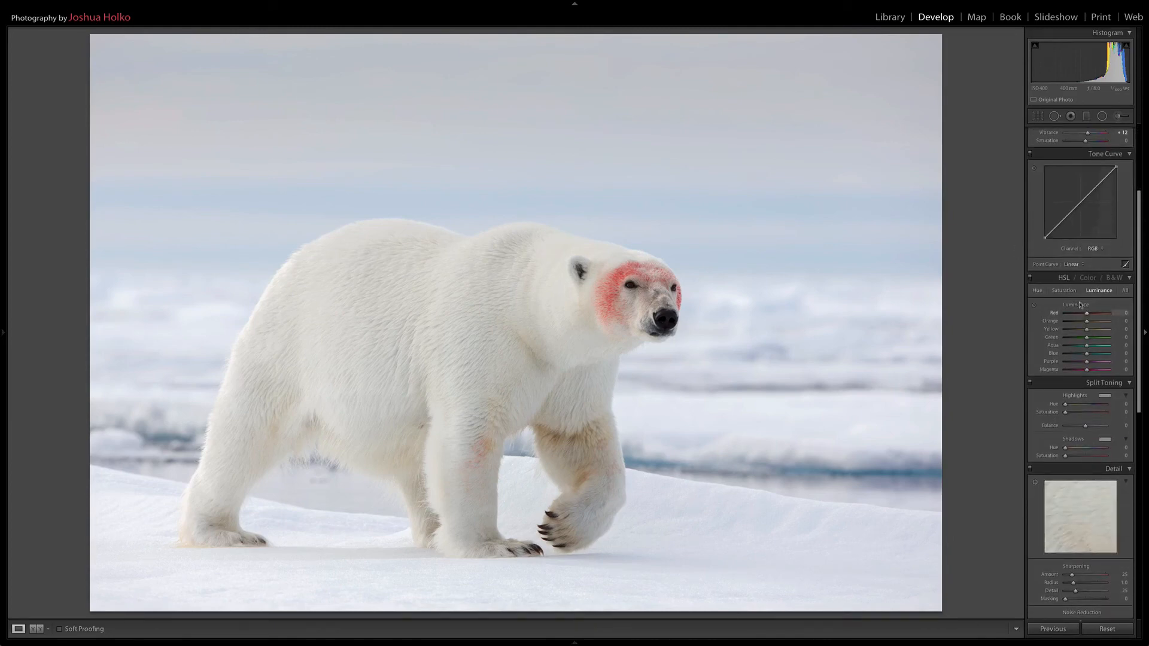
click(1064, 290)
click(1034, 307)
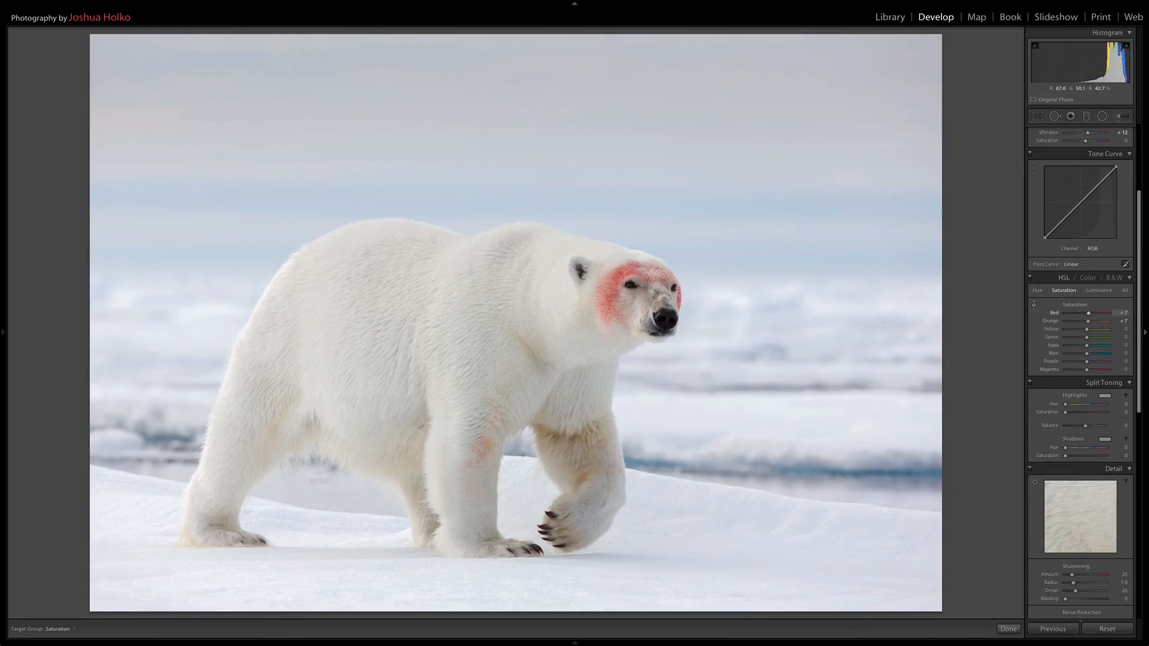
drag(615, 275, 615, 277)
click(1033, 306)
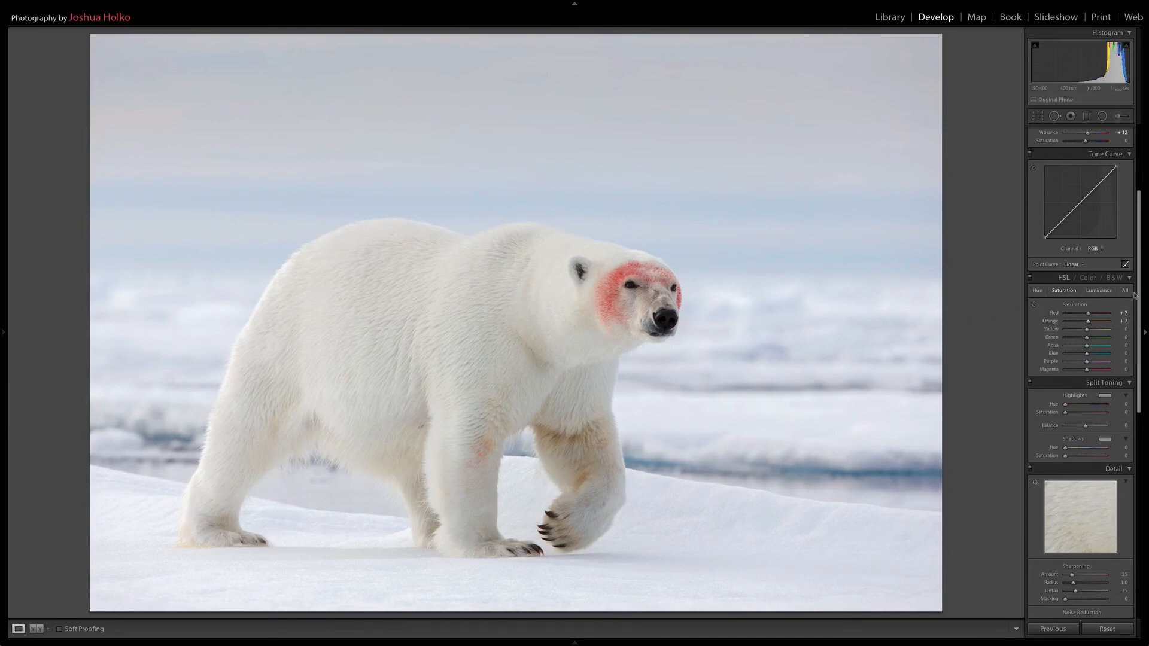
Paint a saturation adjustment of 25 over the bear's face with the Adjustment Brush, checking coverage with the mask overlay
scroll(1139, 289, down, 1)
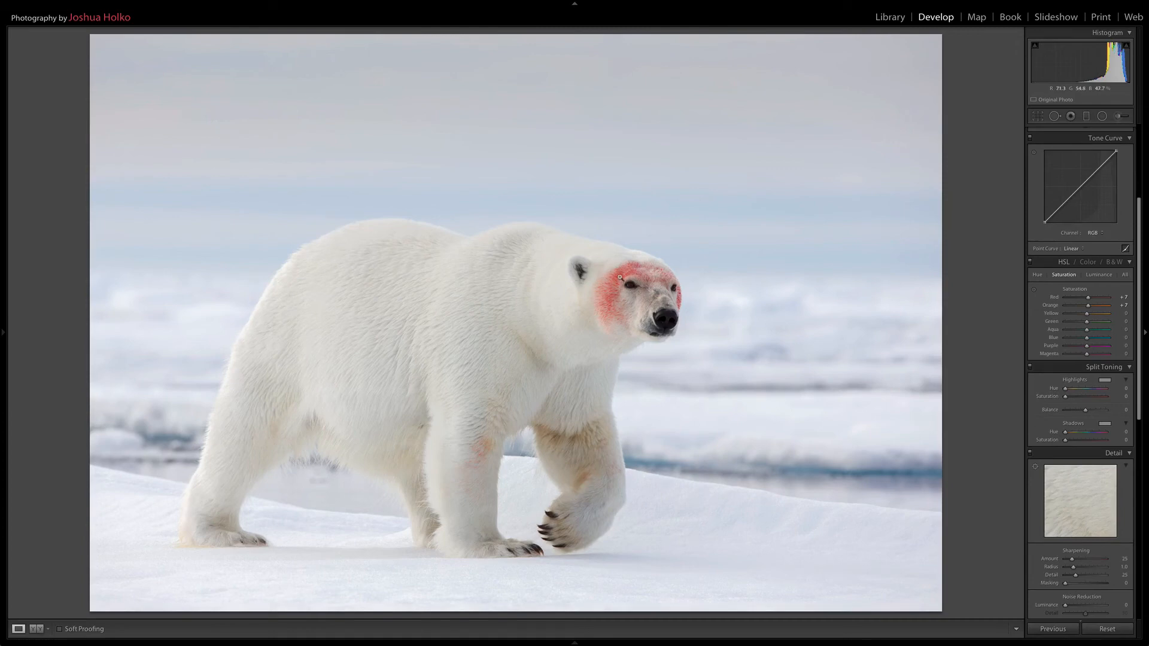
key(k)
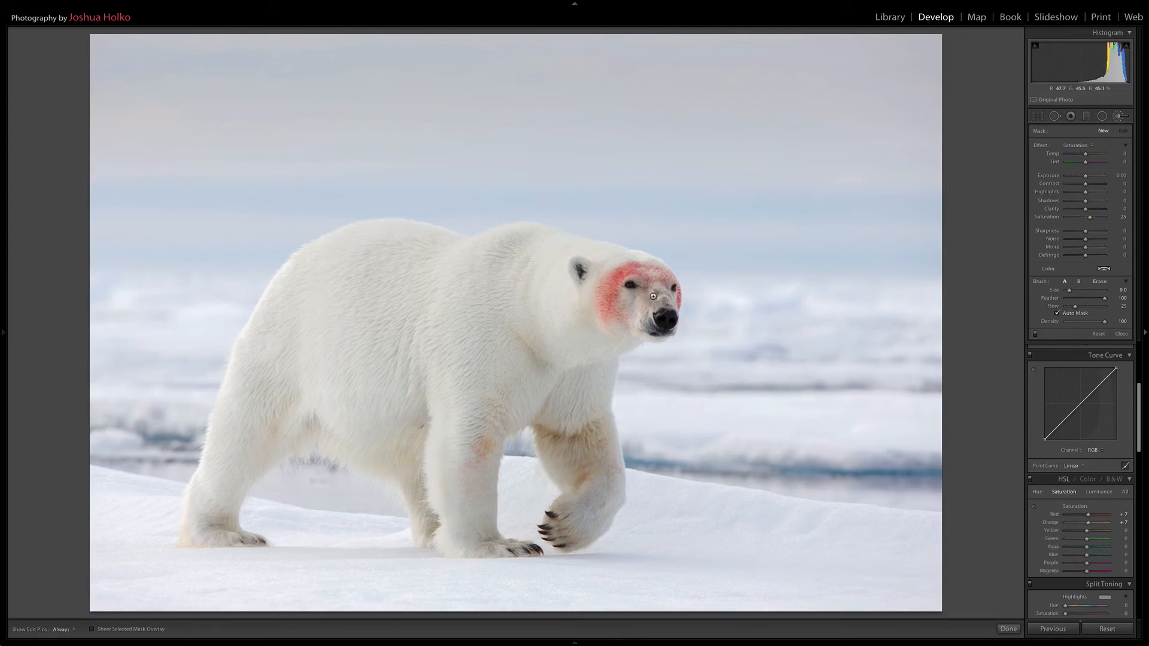
key(o)
key(h)
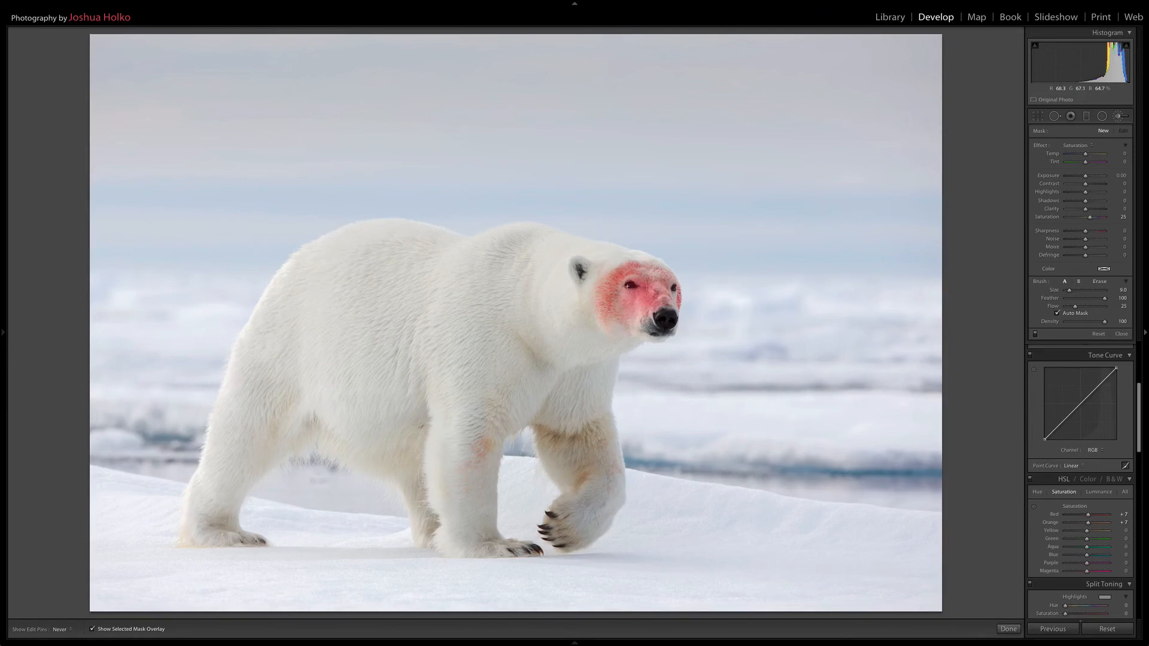
key(h)
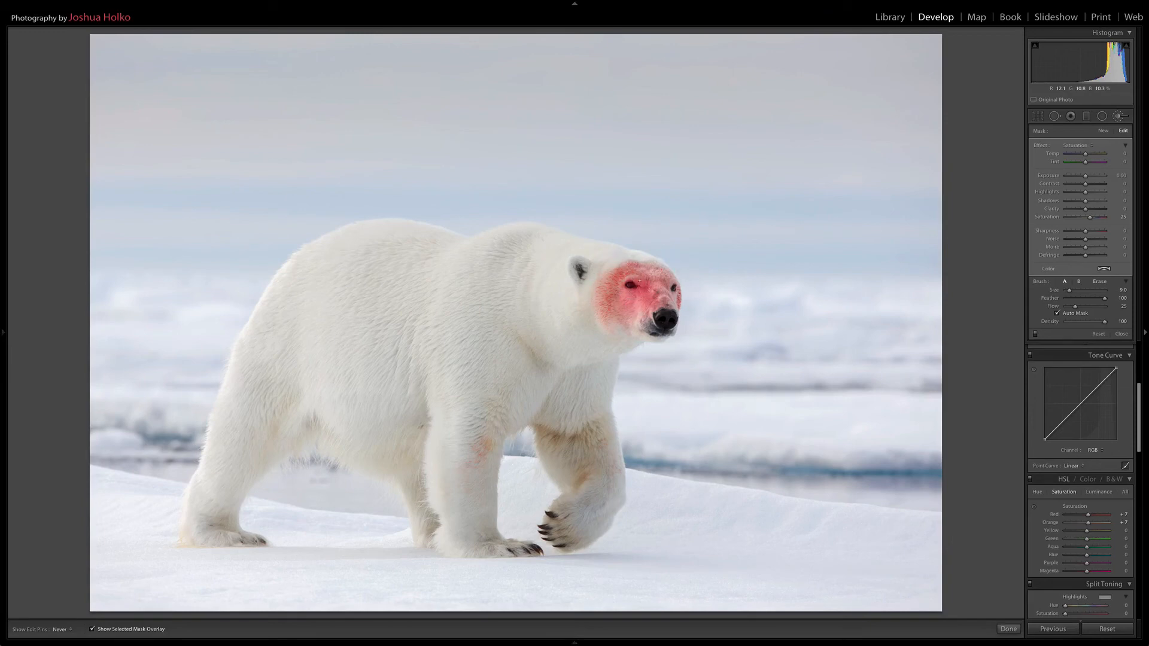
key(o)
key(k)
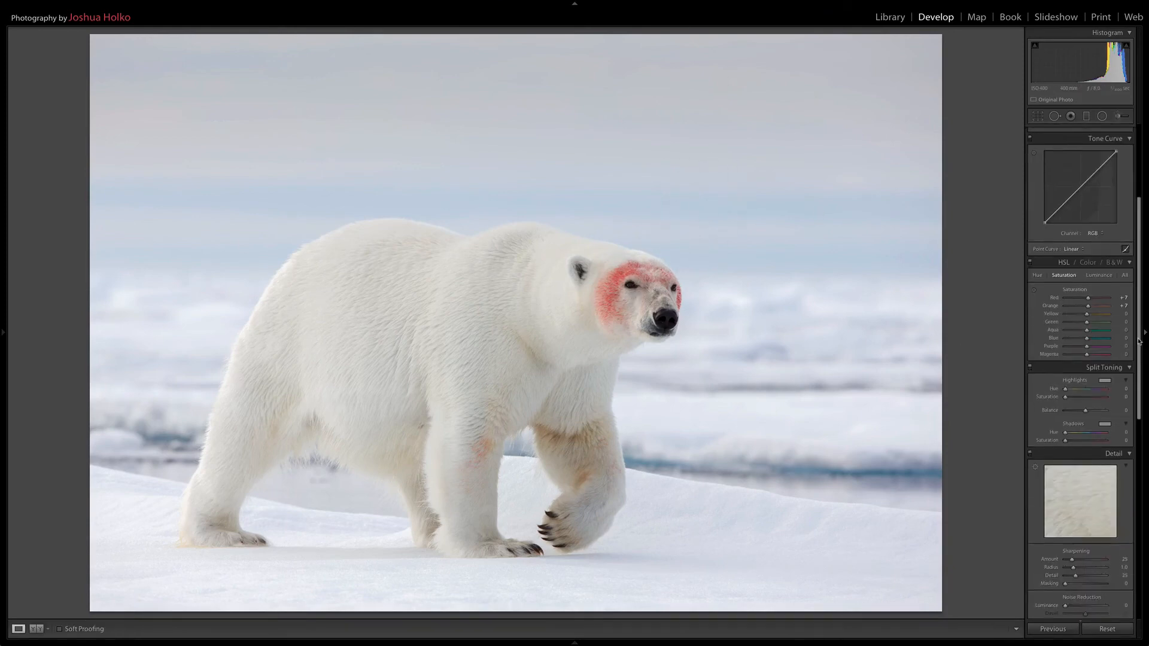
Compare before and after side by side, zoomed in on the bear's head, and set the sharpening Amount to 50
scroll(1139, 341, down, 5)
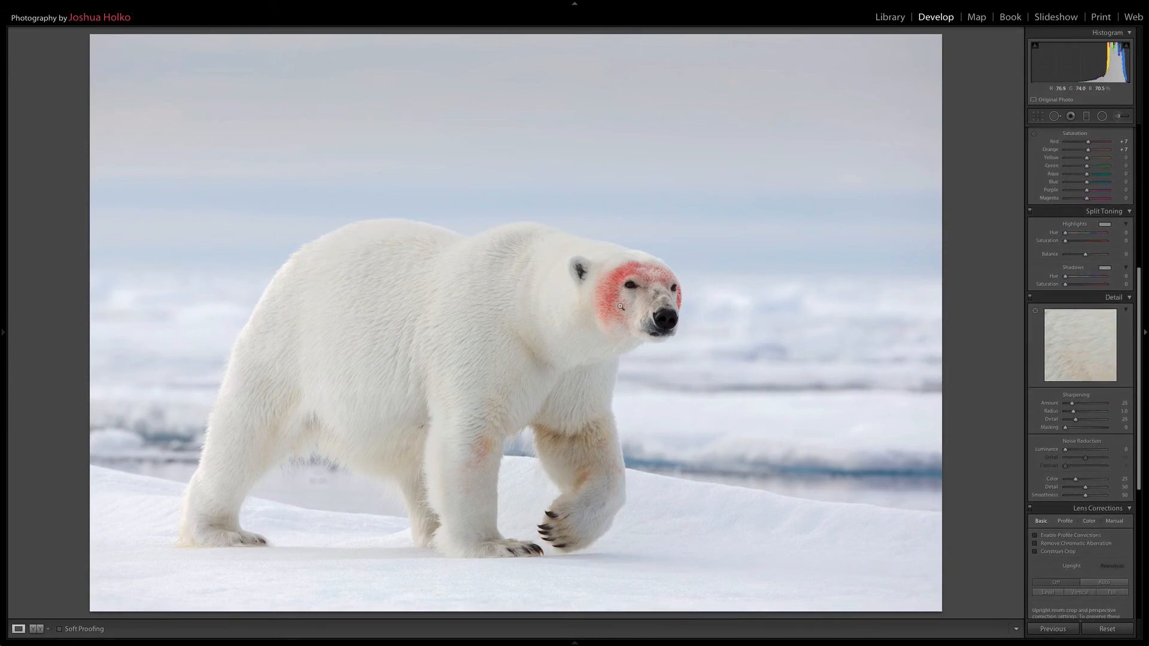
click(36, 629)
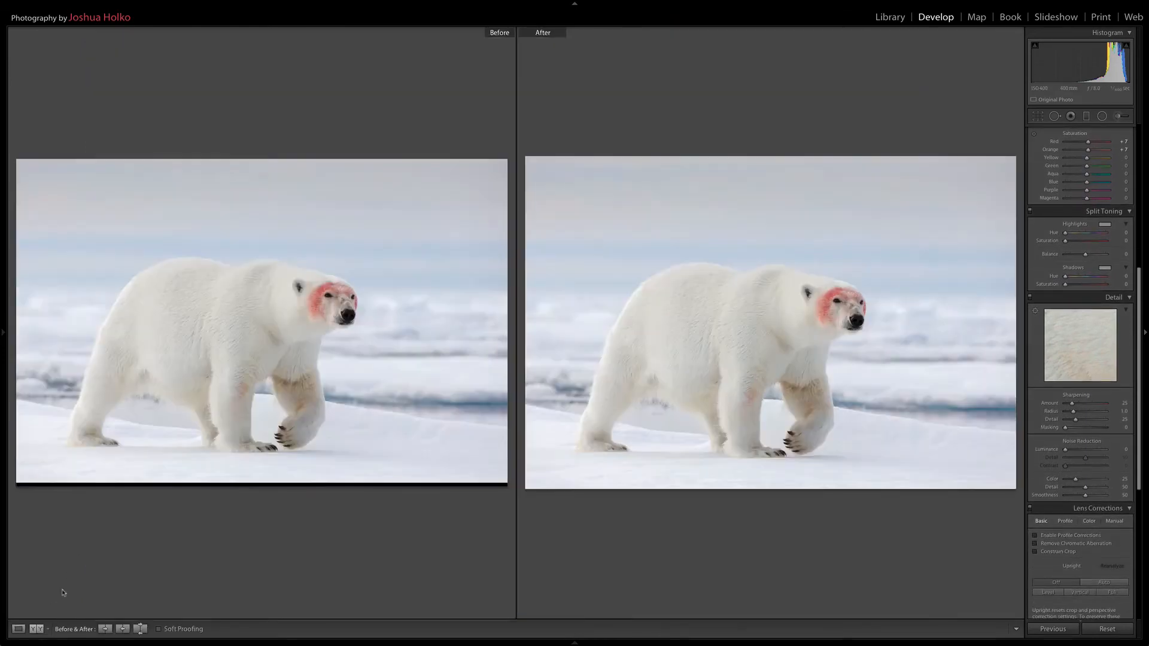
click(844, 267)
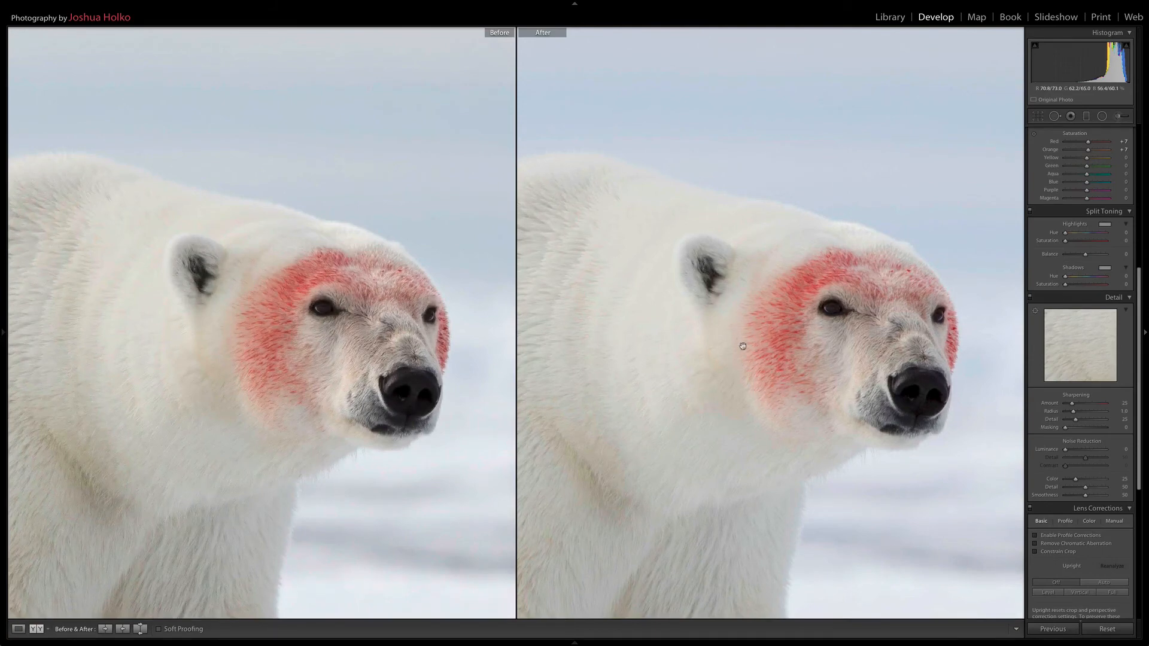
key(alt)
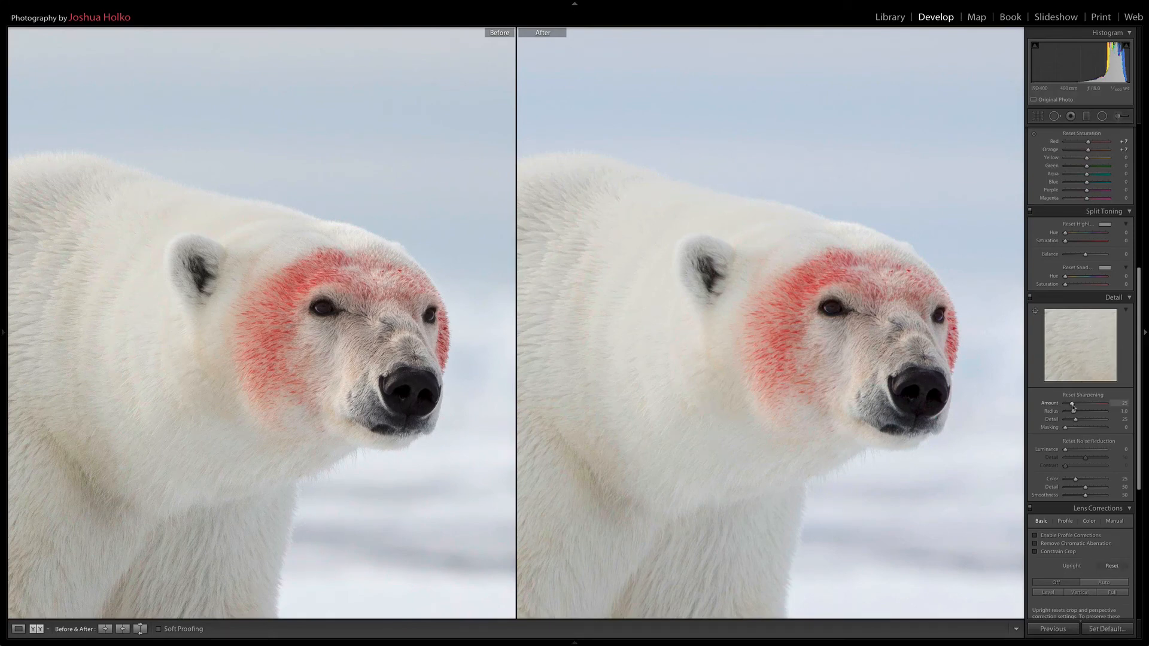
alt+click(1072, 405)
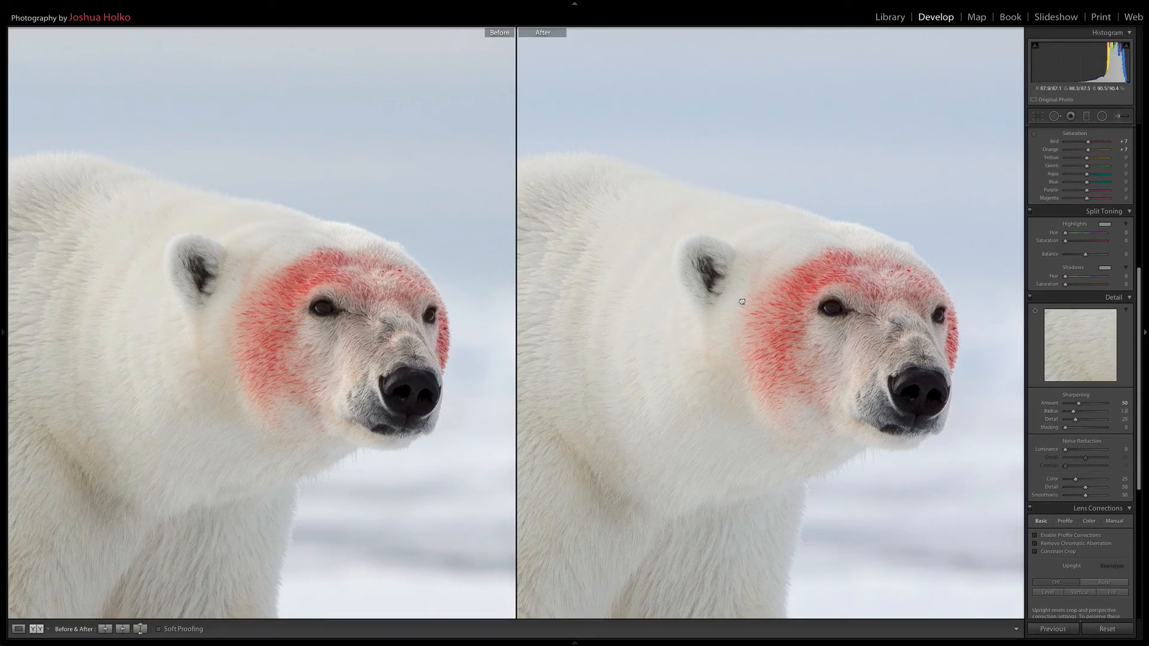
Set the sharpening Radius to 0.6 and Detail to 47, using the grayscale preview on the bear's fur
scroll(697, 363, down, 3)
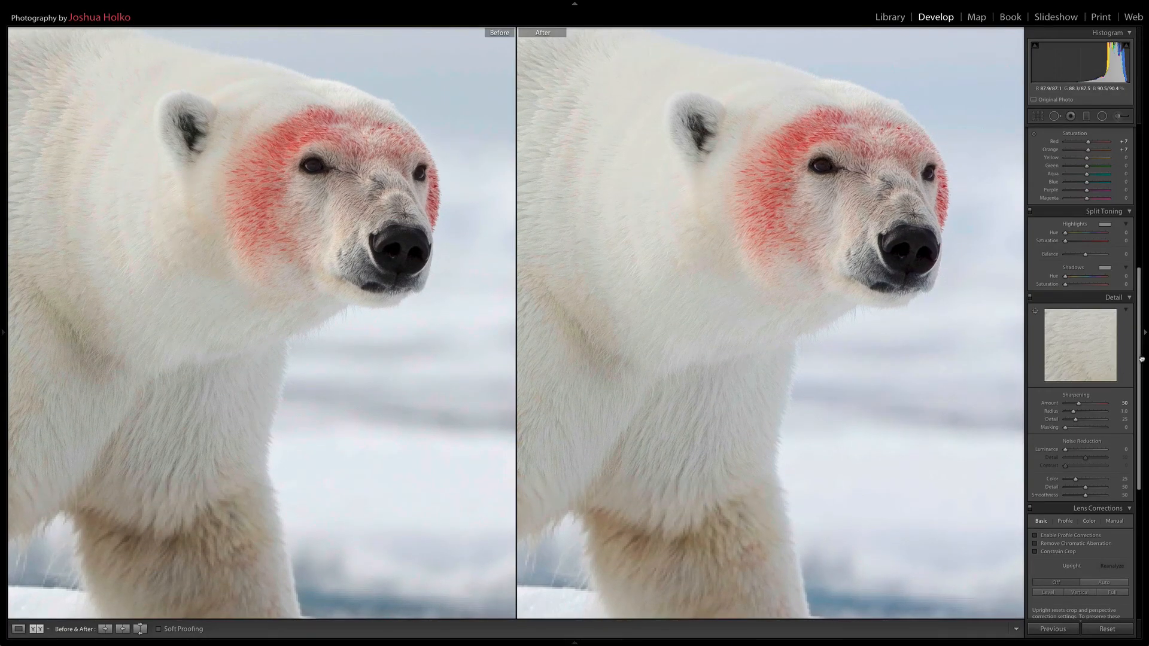
drag(1098, 390, 1068, 409)
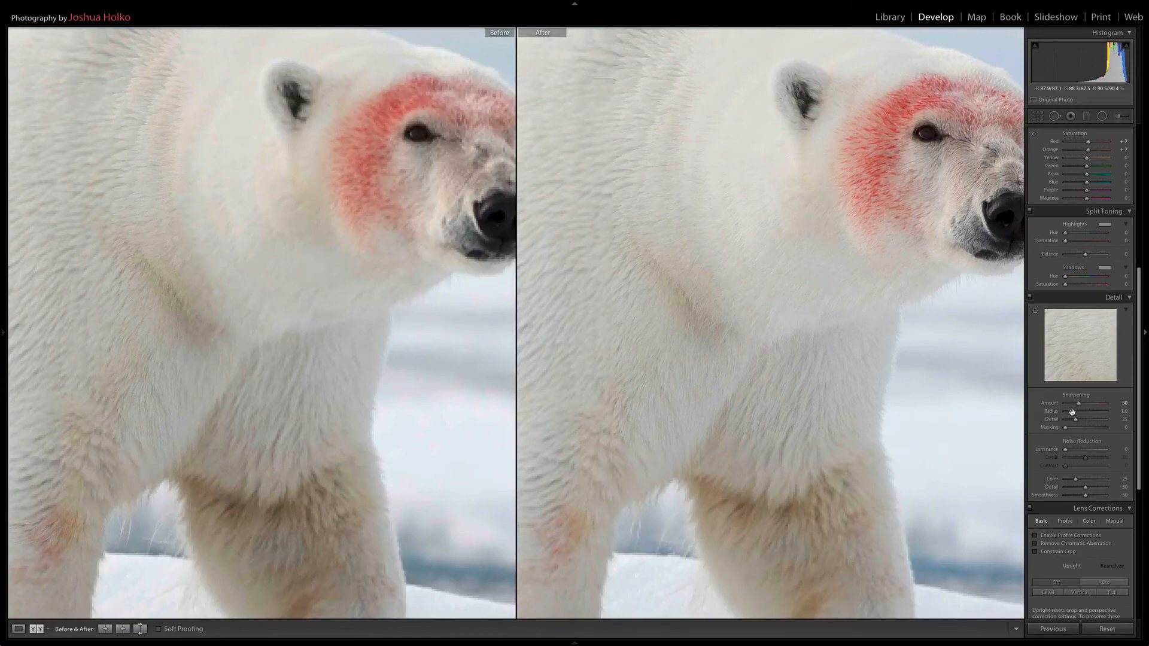
key(alt)
drag(1071, 413, 1067, 414)
key(alt)
drag(1075, 421, 1084, 422)
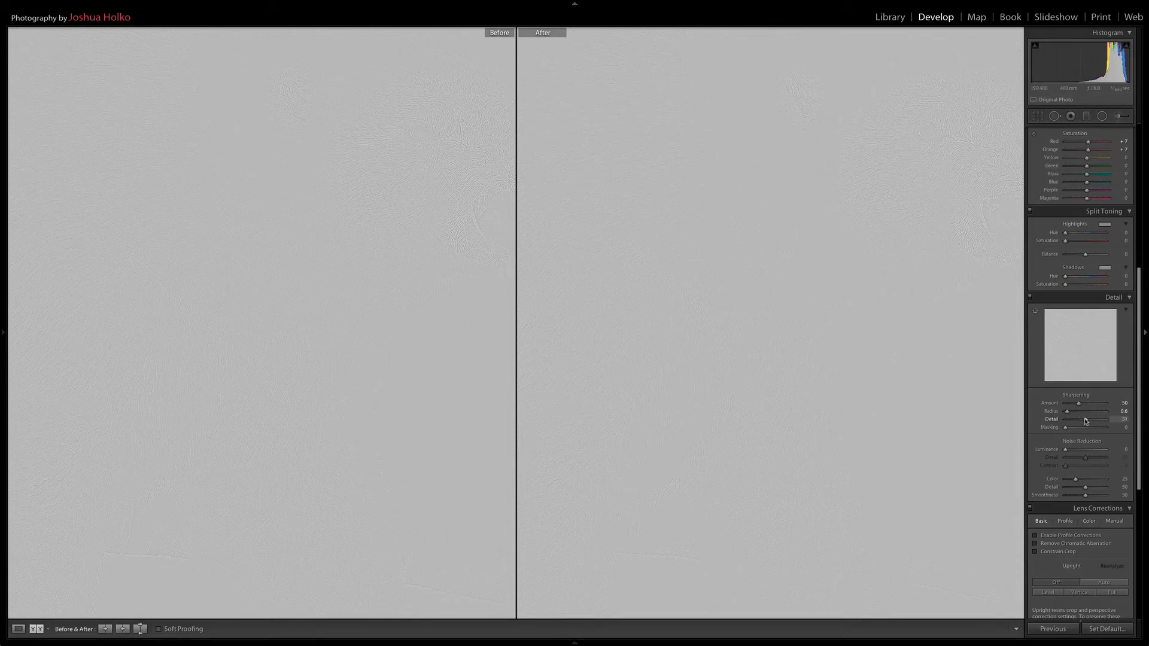
drag(1086, 422, 1083, 421)
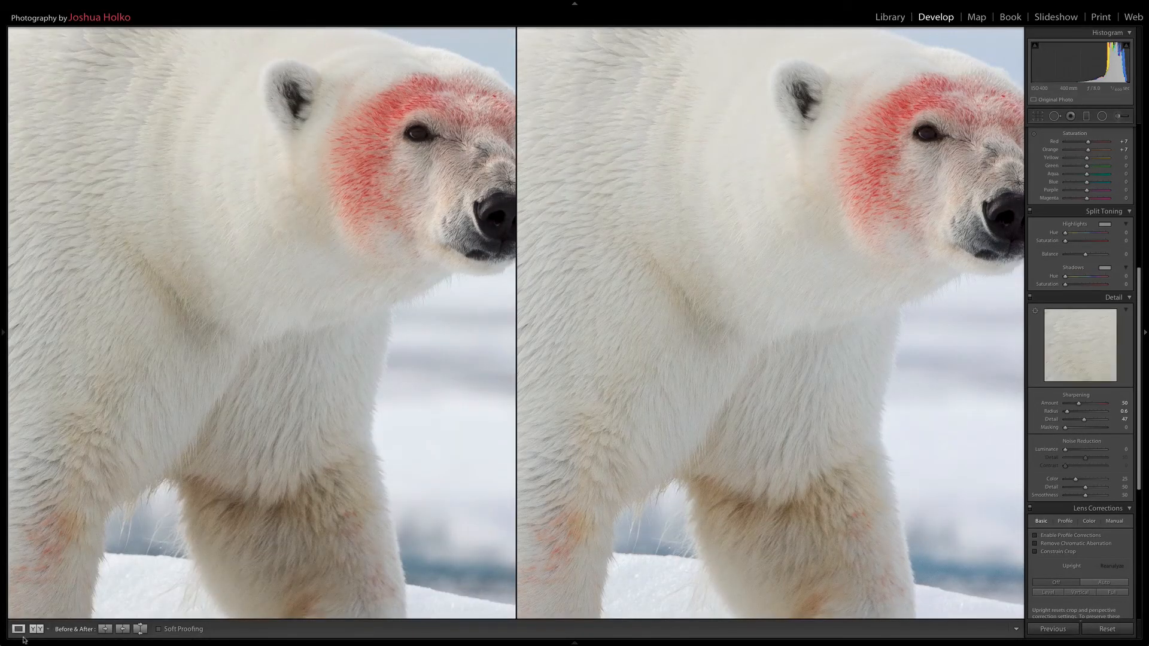
Return to the single-image view and fit the whole polar bear photo
click(19, 630)
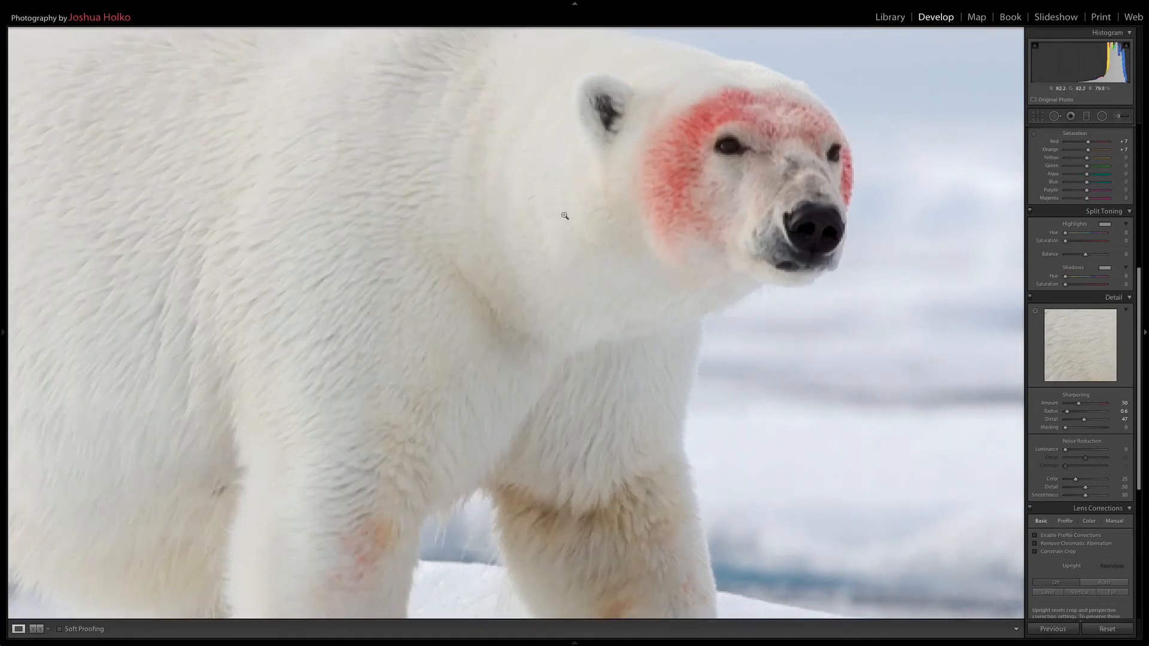
click(564, 216)
key(alt)
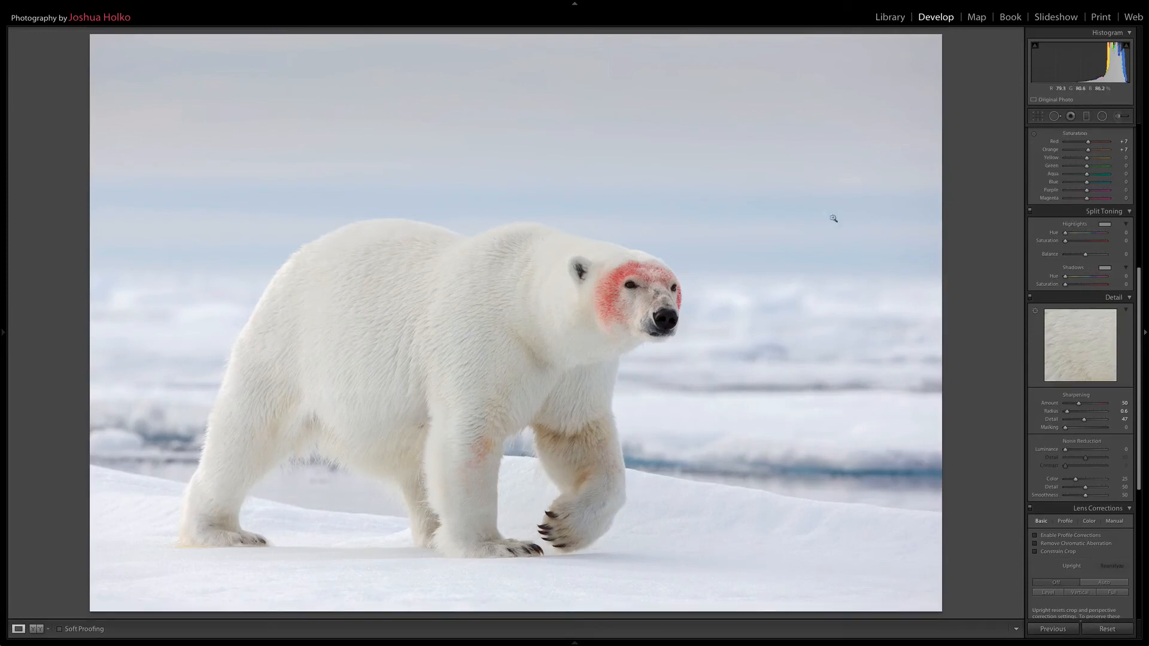
Set the sharpening Masking to 6 and enable removal of chromatic aberration in the lens corrections
key(alt)
drag(1064, 428, 1071, 431)
text(8)
key(Return)
drag(1069, 429, 1068, 429)
scroll(1089, 389, down, 4)
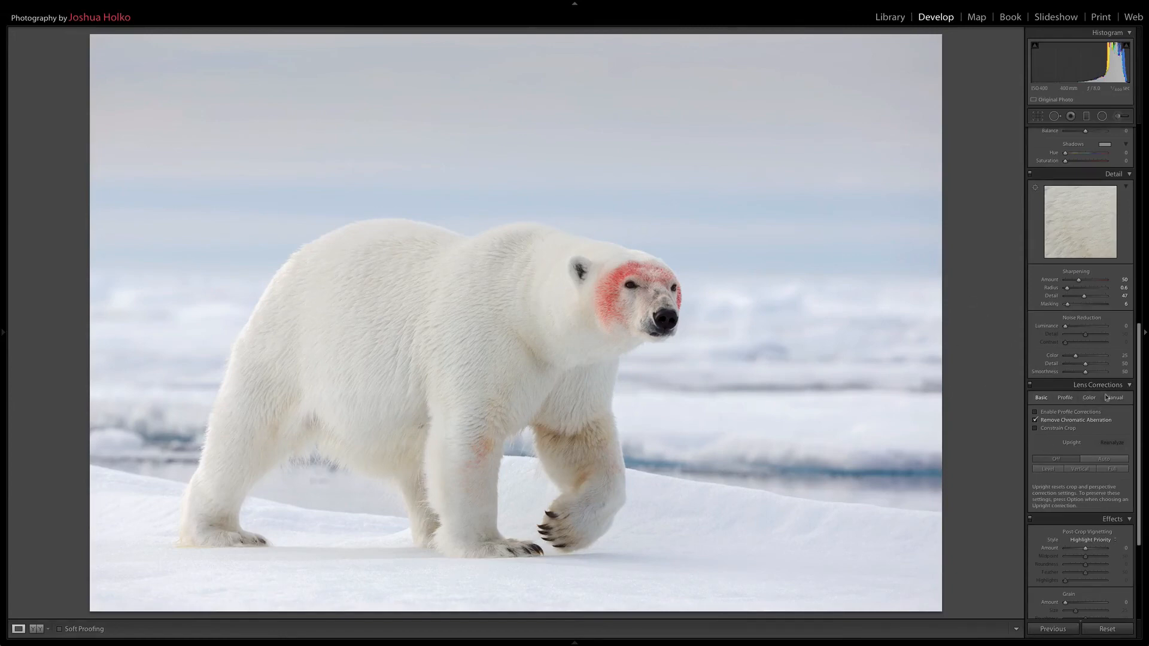
scroll(1139, 345, down, 5)
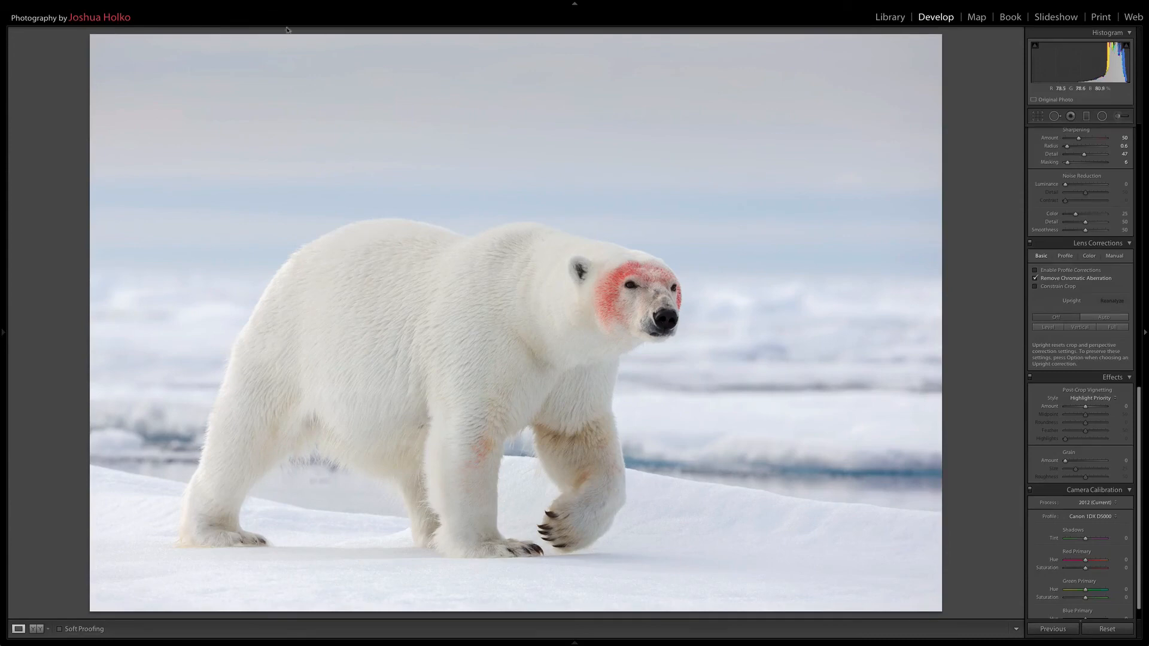
Send the developed polar bear photo to Adobe Photoshop CS6 for editing
click(147, 4)
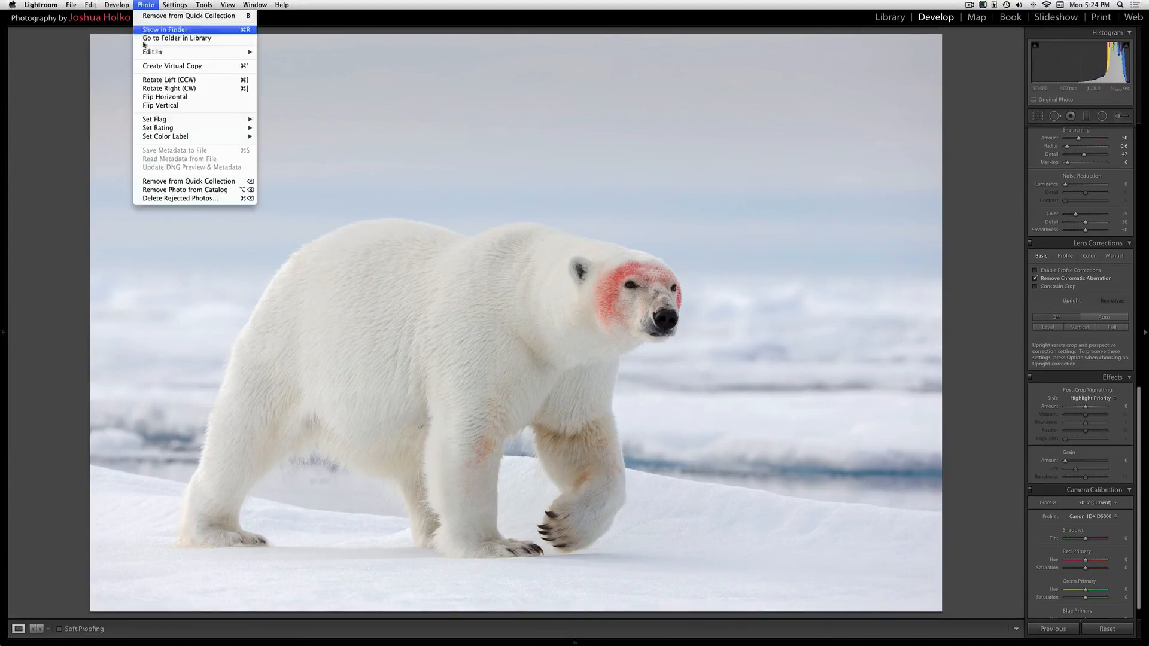
mouse_move(145, 54)
click(278, 53)
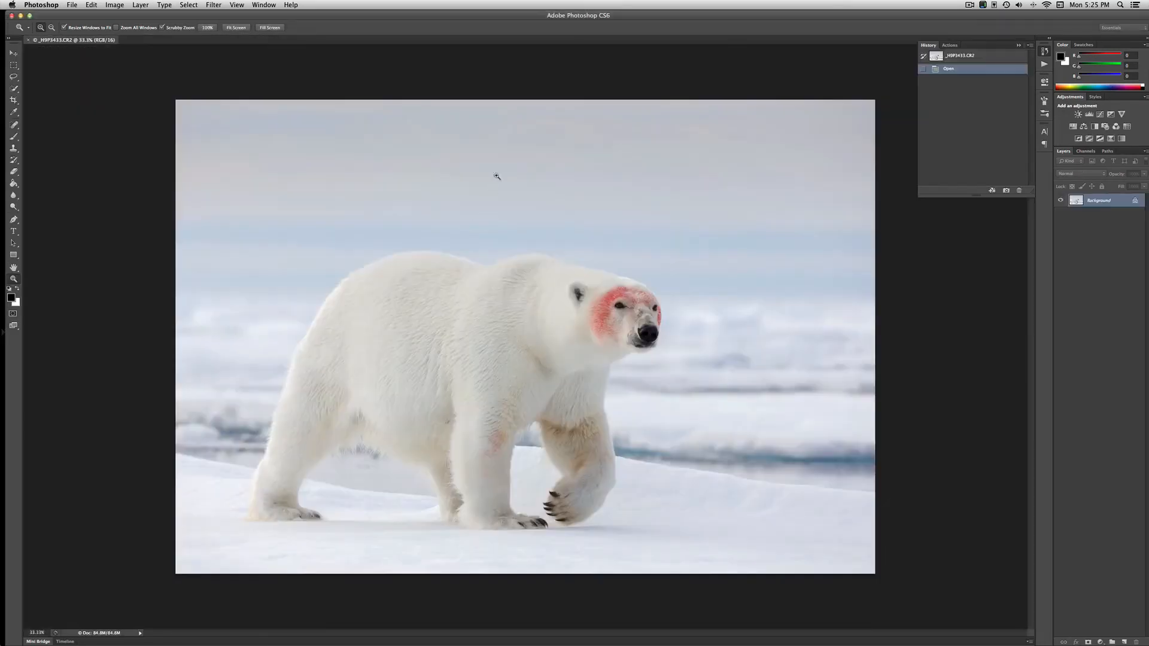
Open the photo in the Nik Color Efex Pro 4 filter and move the before/after divider to the image's left edge
click(213, 4)
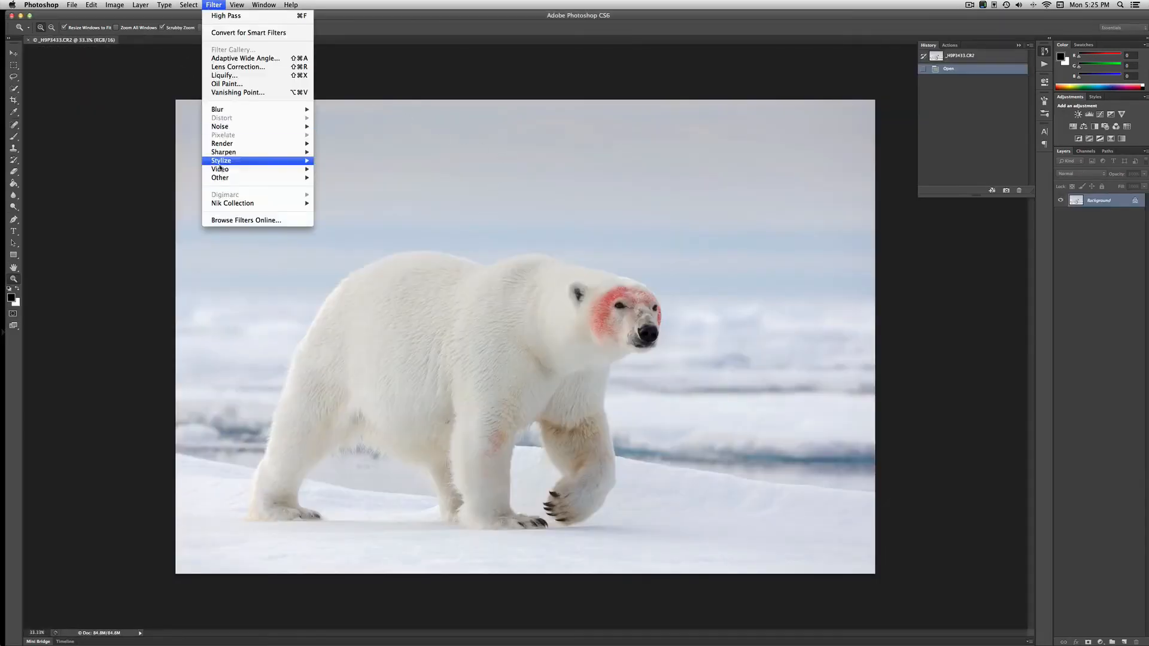
mouse_move(225, 203)
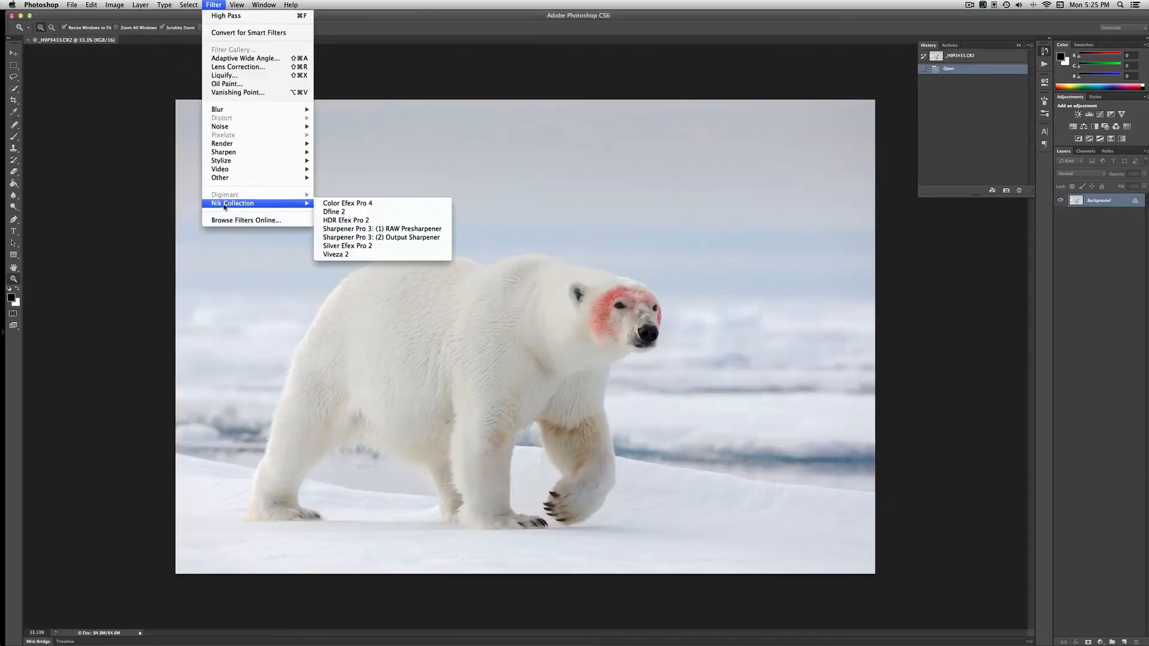
click(347, 204)
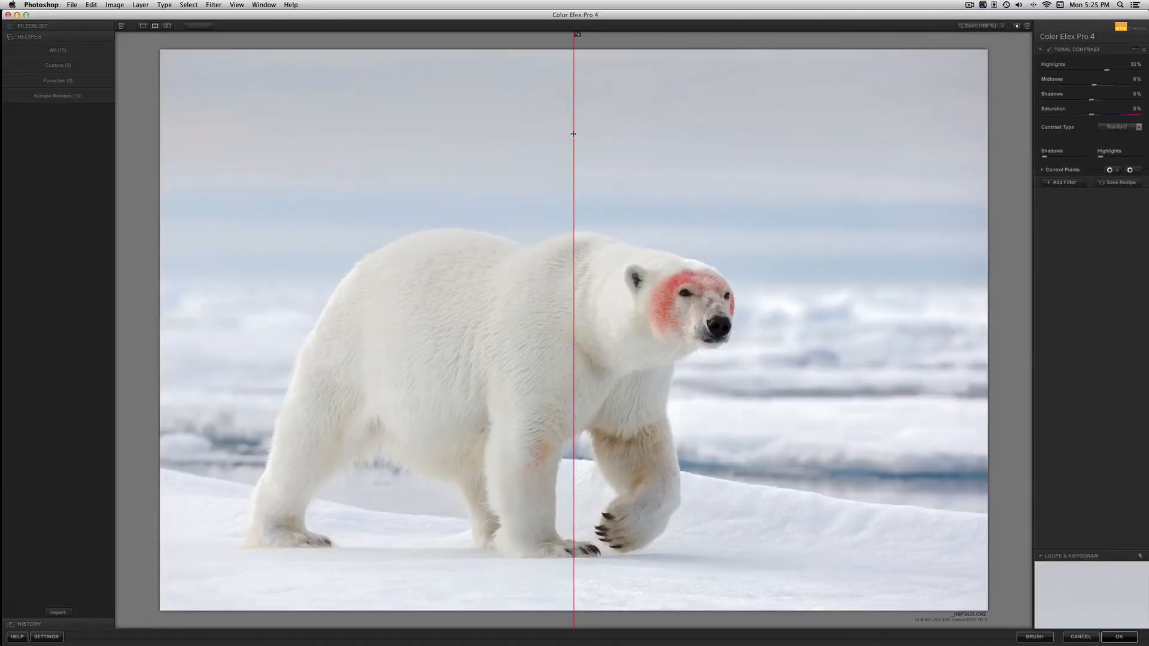
drag(574, 134, 143, 163)
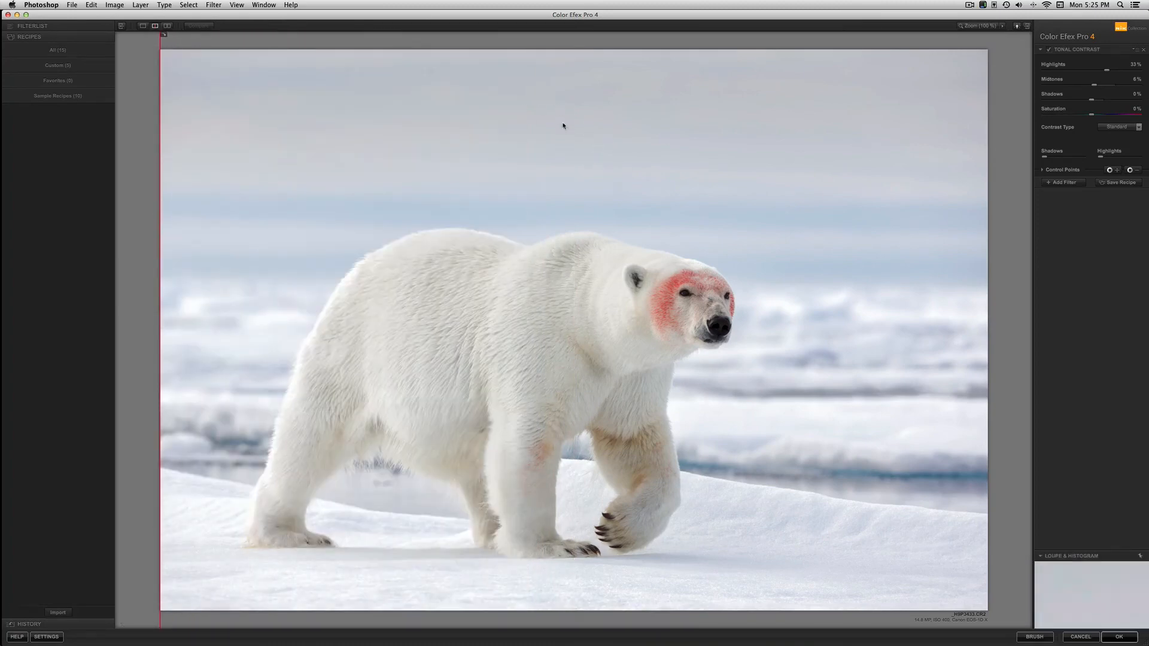
Try the Tonal Contrast Highlights at 0% and at a strongly raised value to compare the effect on the bear's fur
click(1130, 64)
key(Return)
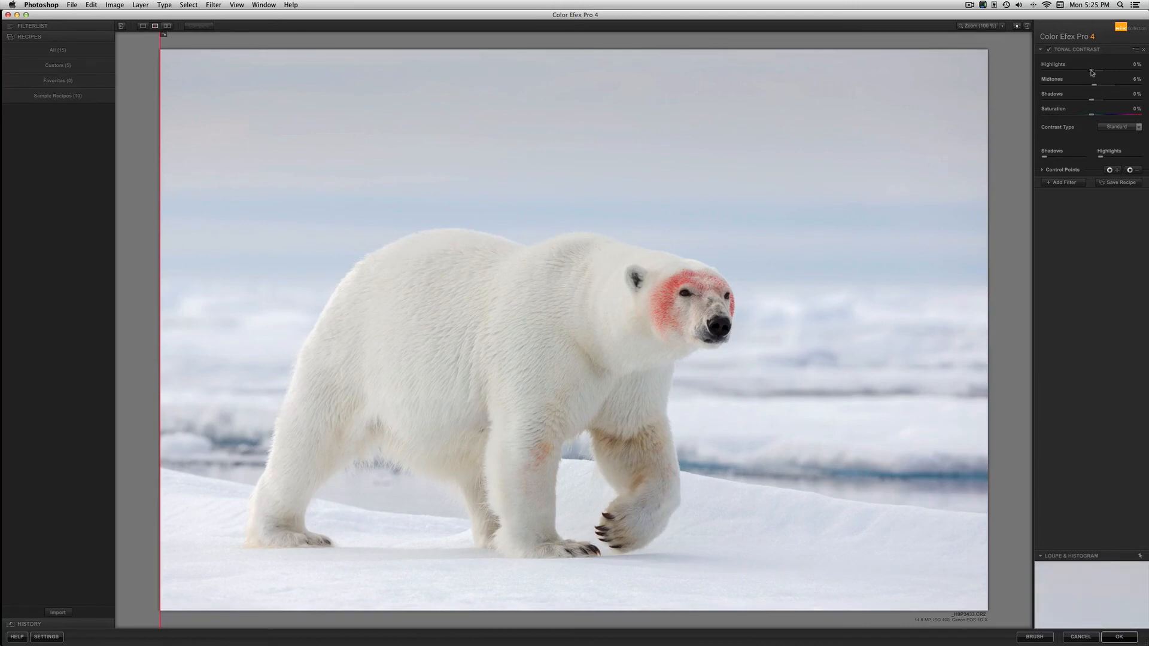
click(1092, 72)
drag(1095, 74, 1121, 76)
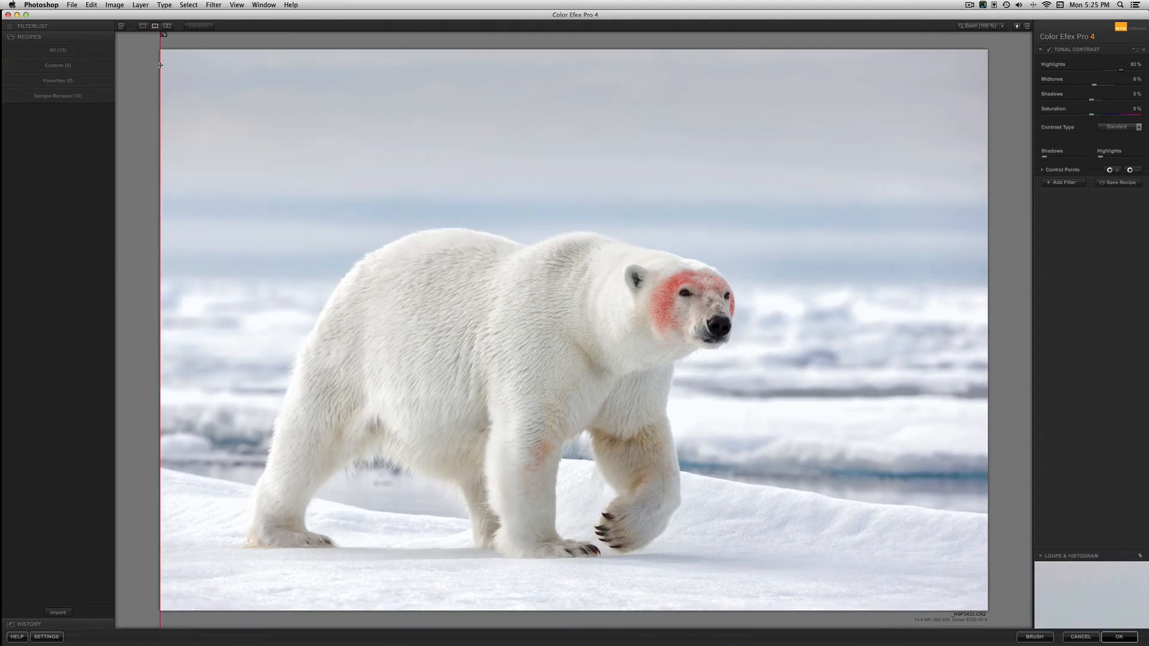
drag(159, 65, 157, 139)
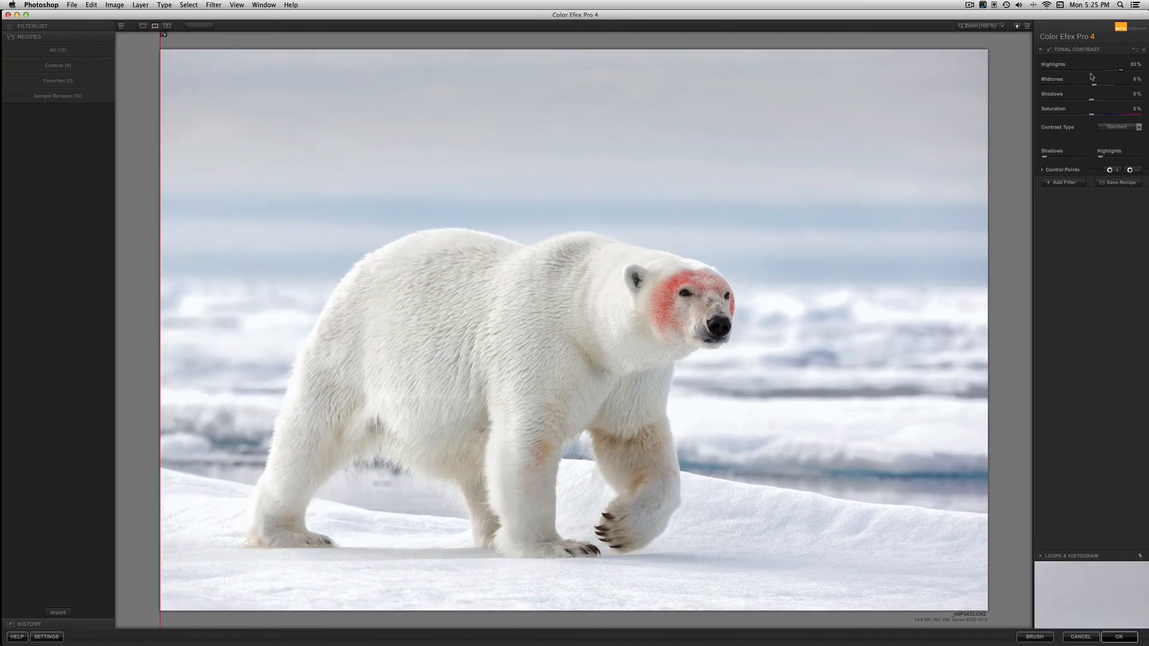
Set the Tonal Contrast Highlights to 11% and Midtones to 7%, and apply the filter to the photo
drag(1123, 73, 1104, 73)
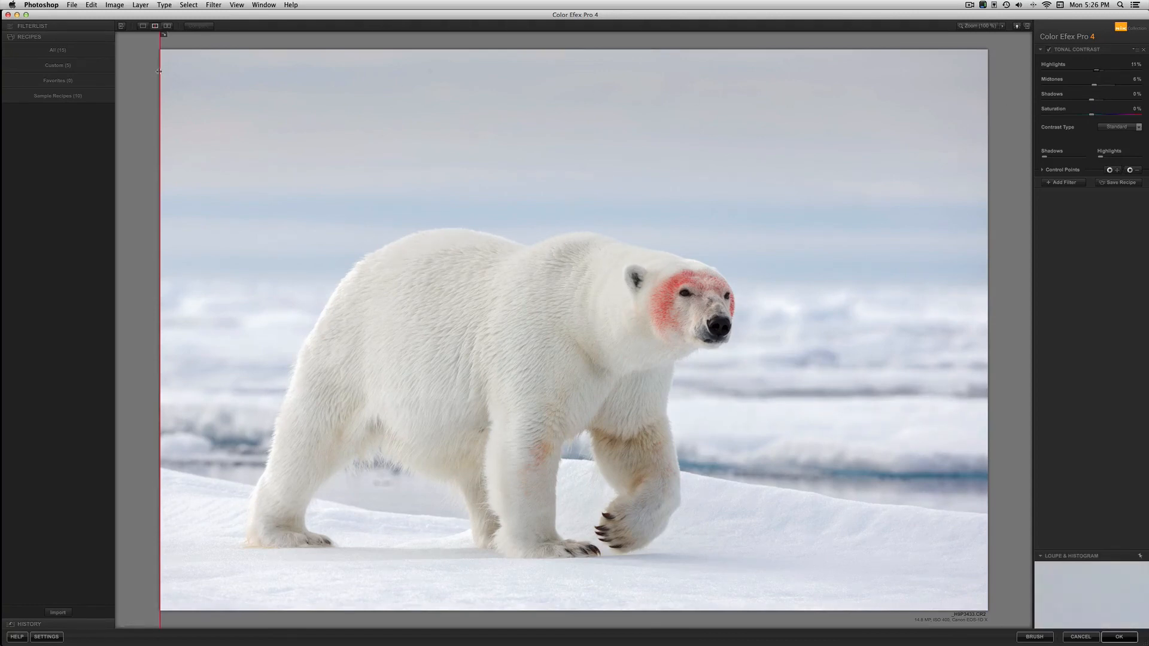
drag(159, 72, 160, 148)
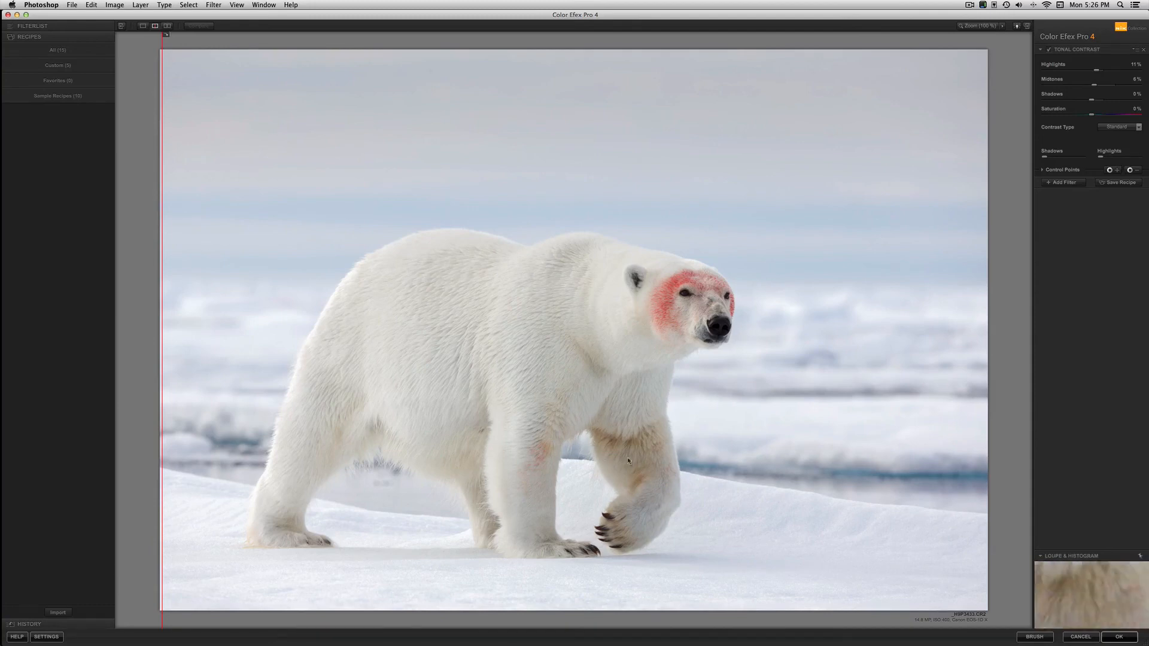
drag(1093, 87, 1108, 87)
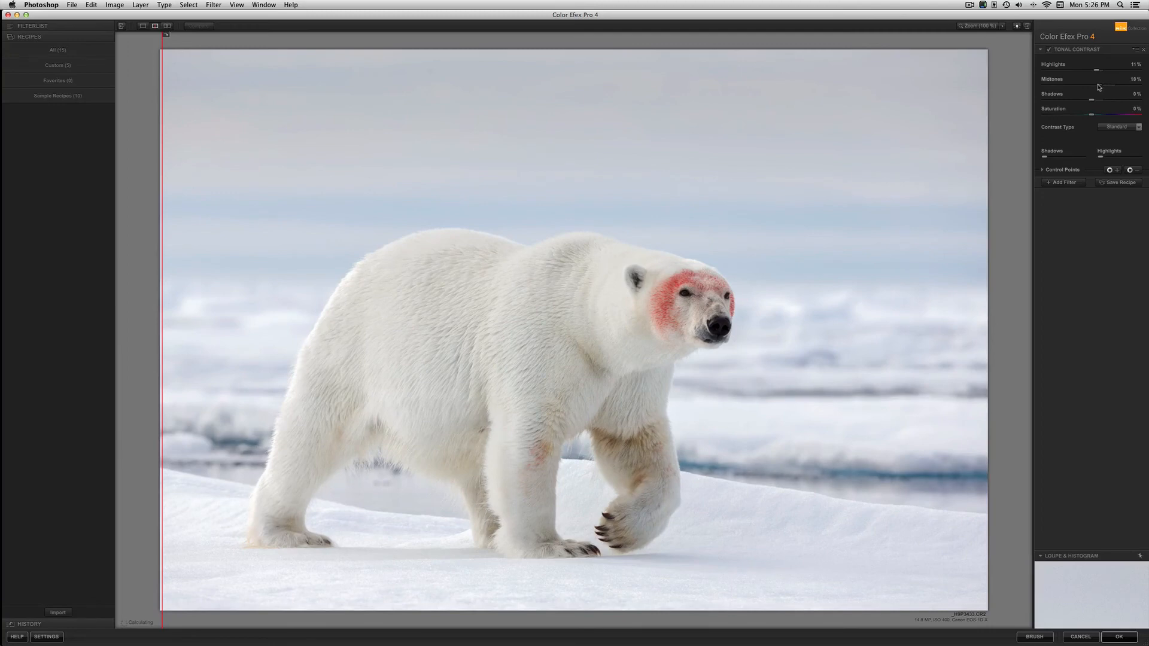
drag(1098, 87, 1093, 88)
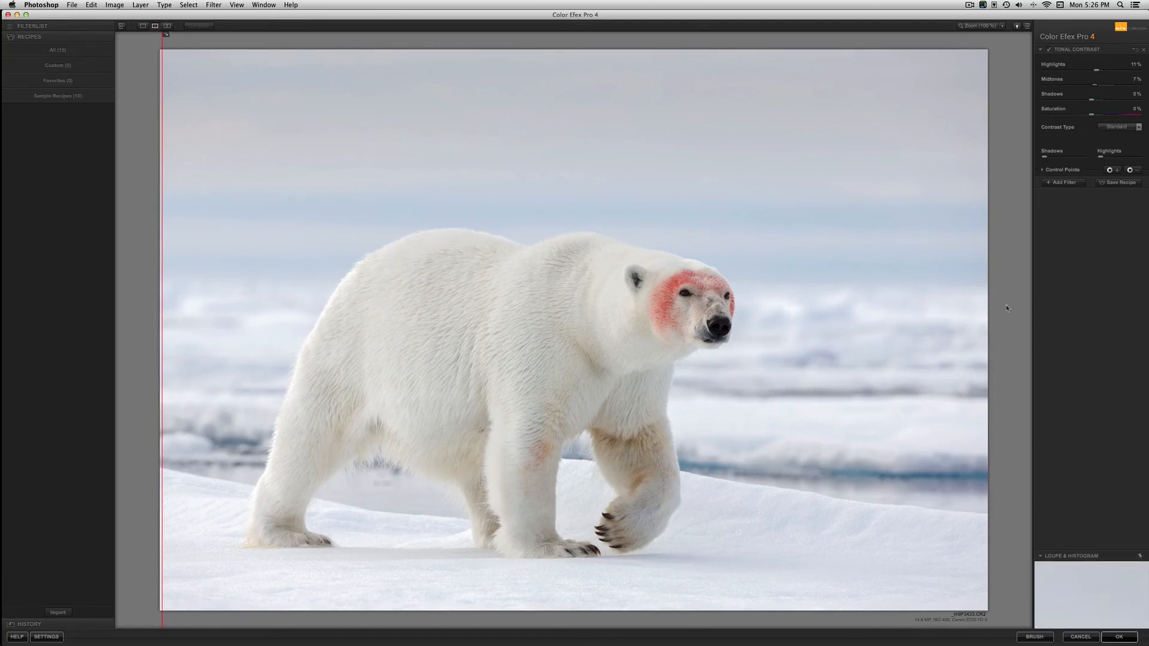
click(1104, 636)
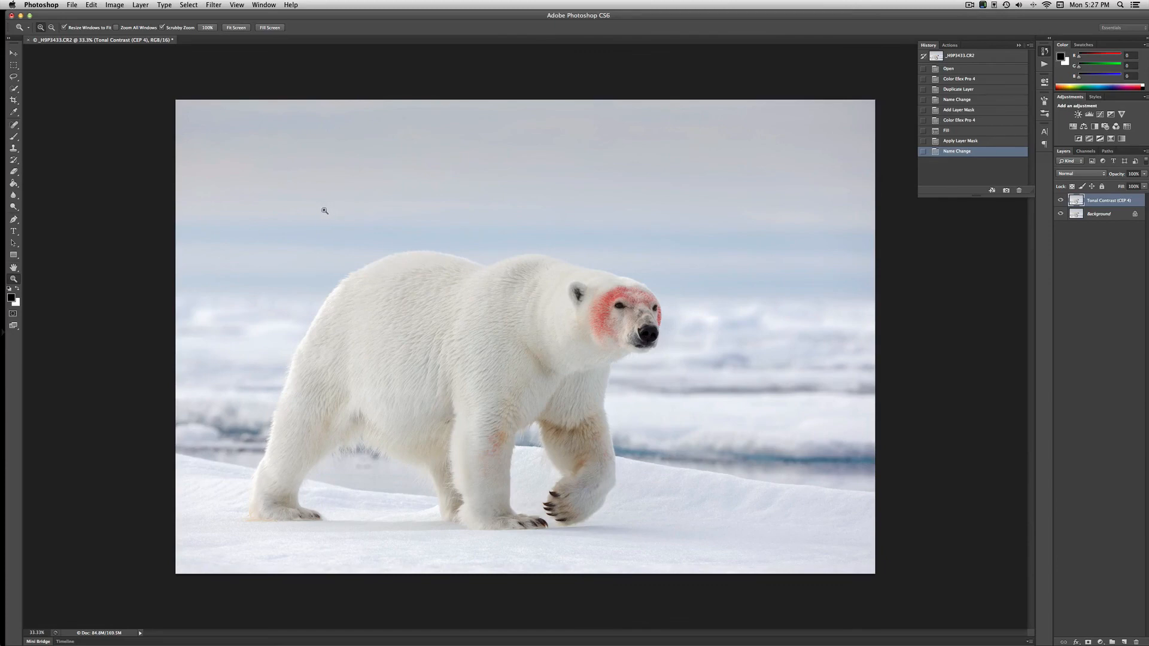
Save the photo with its Tonal Contrast layer and close the document
click(71, 5)
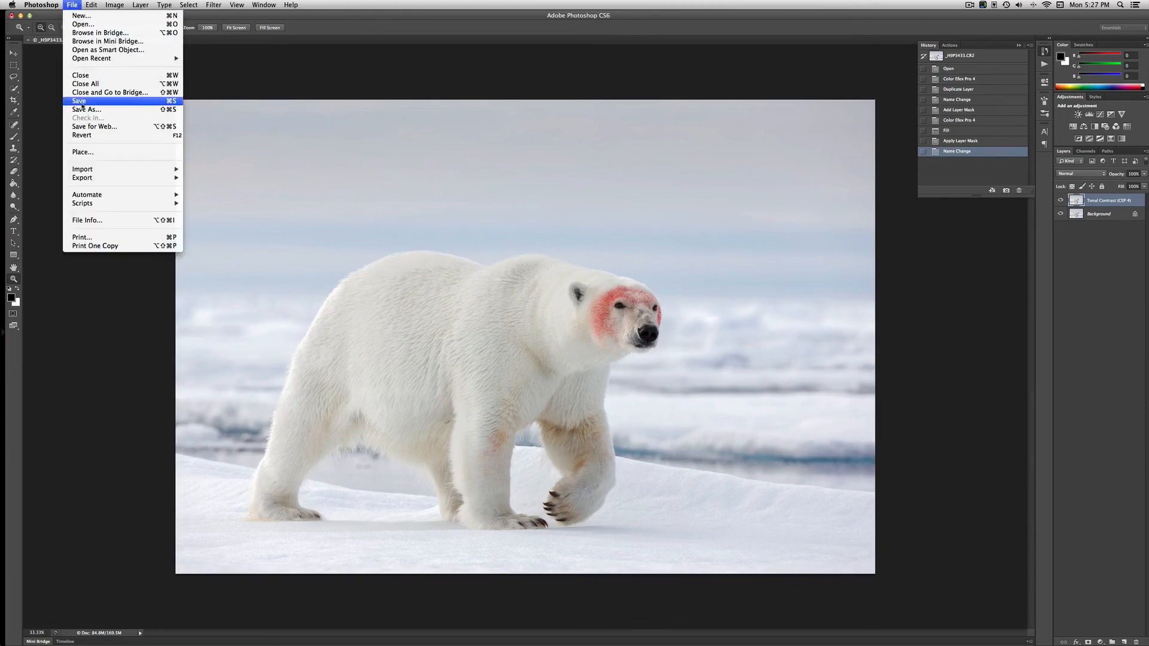
click(79, 105)
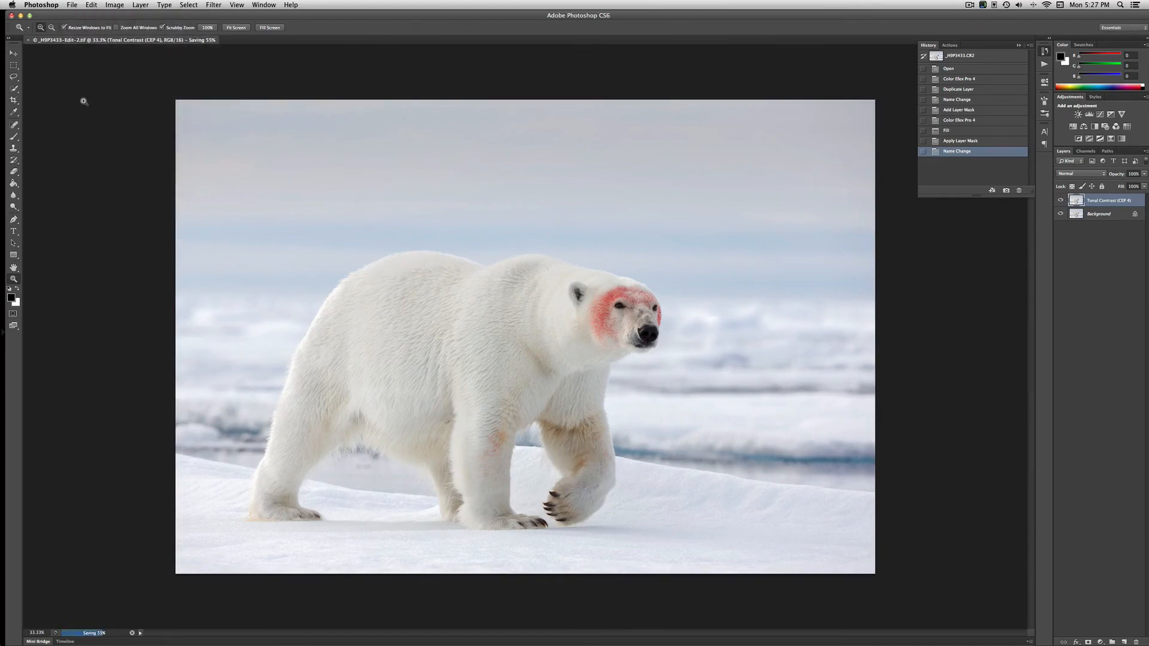
click(27, 40)
Switch to Lightroom and show the Photoshop-edited version of the polar bear photo
key(ctrl+Up)
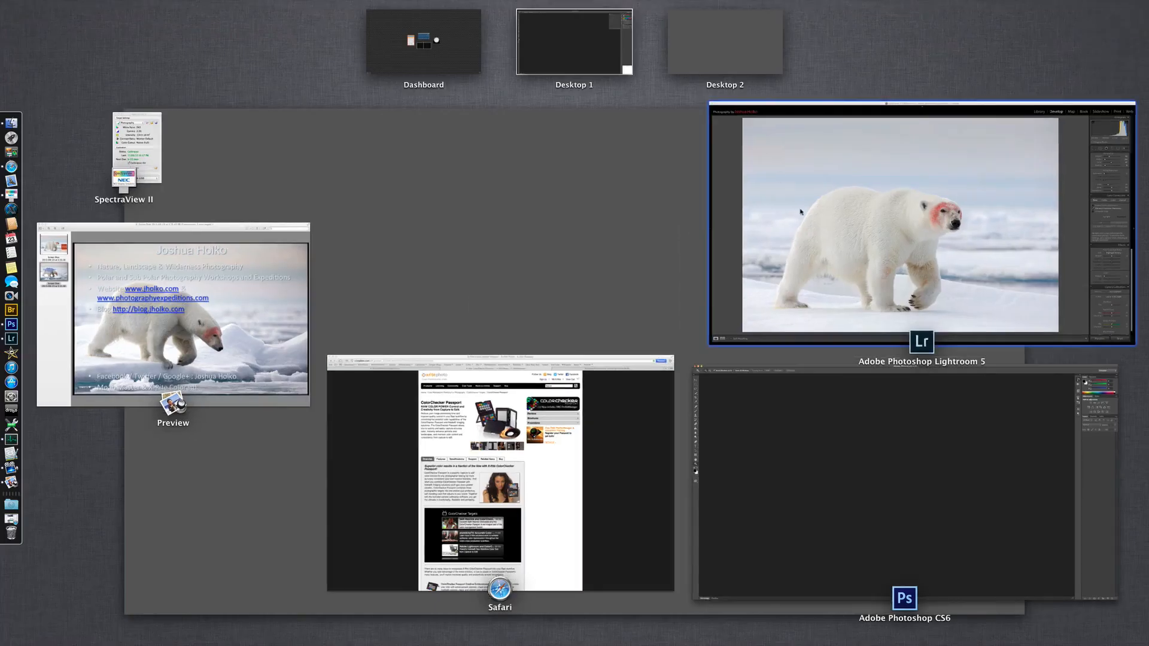
click(790, 198)
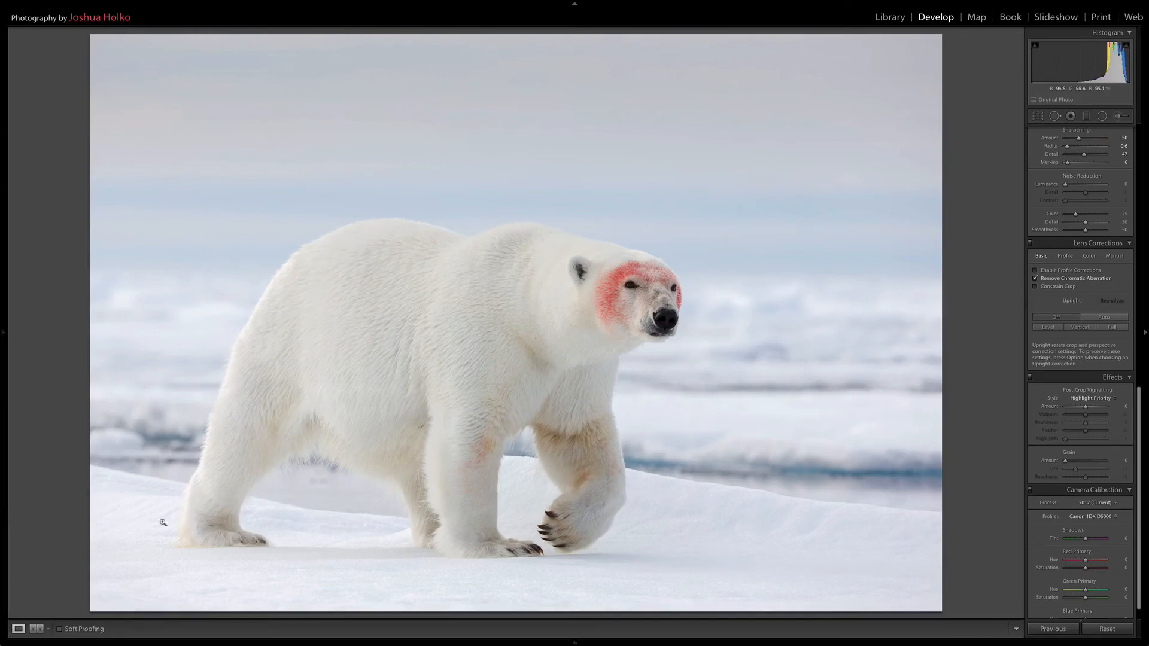
key(Right)
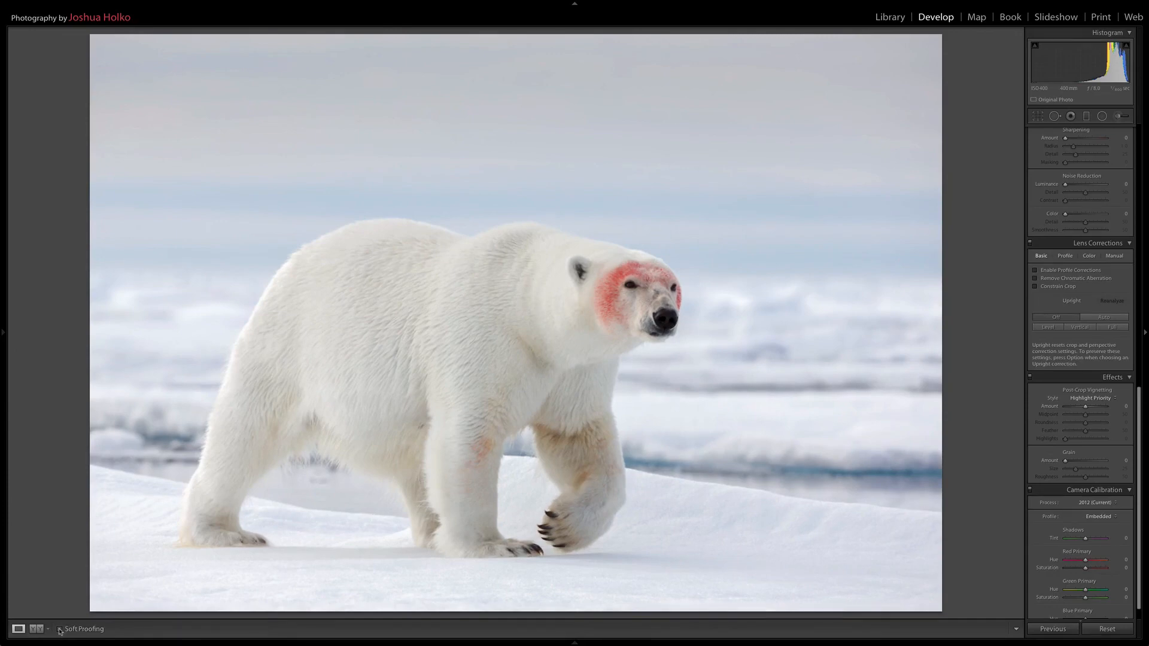
Soft proof the photo with the MOAB Somerset Museum Rag iPF6300 profile and Relative intent, comparing the current state and proof side by side
click(59, 630)
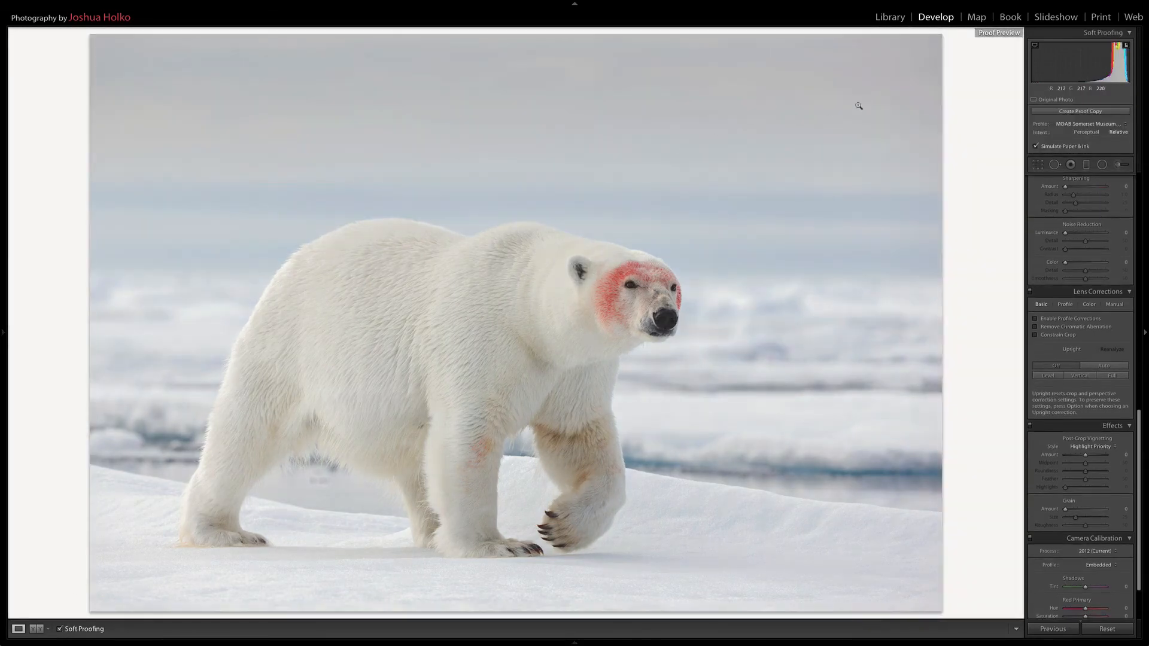
click(1072, 124)
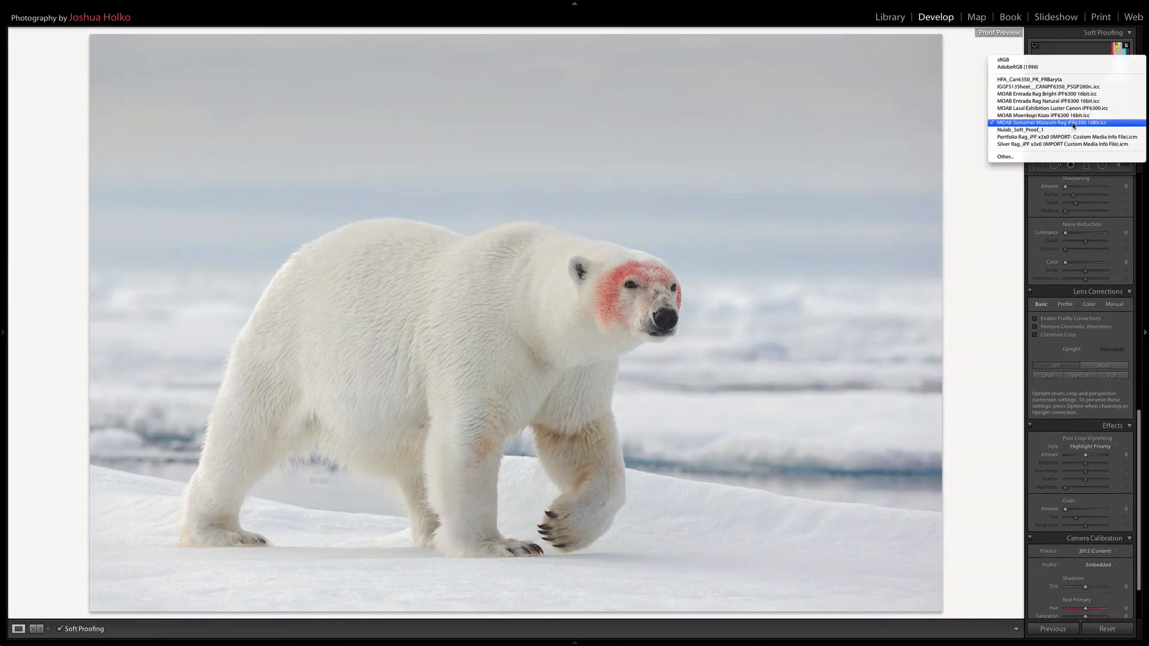
click(1074, 124)
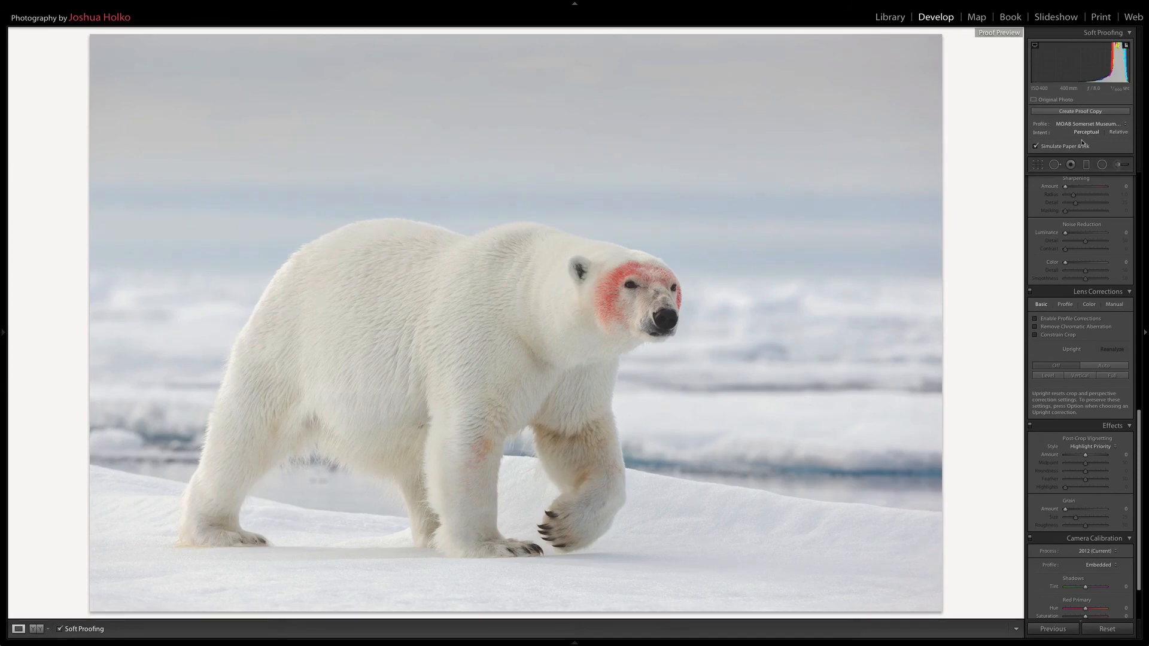
click(1117, 132)
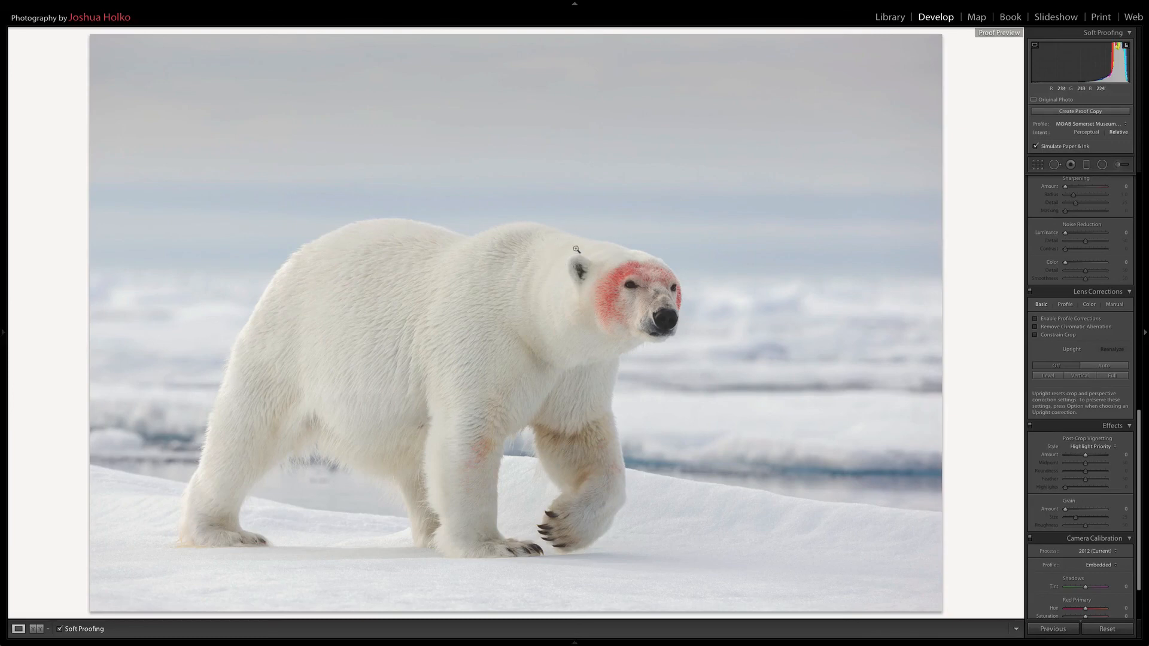
click(37, 629)
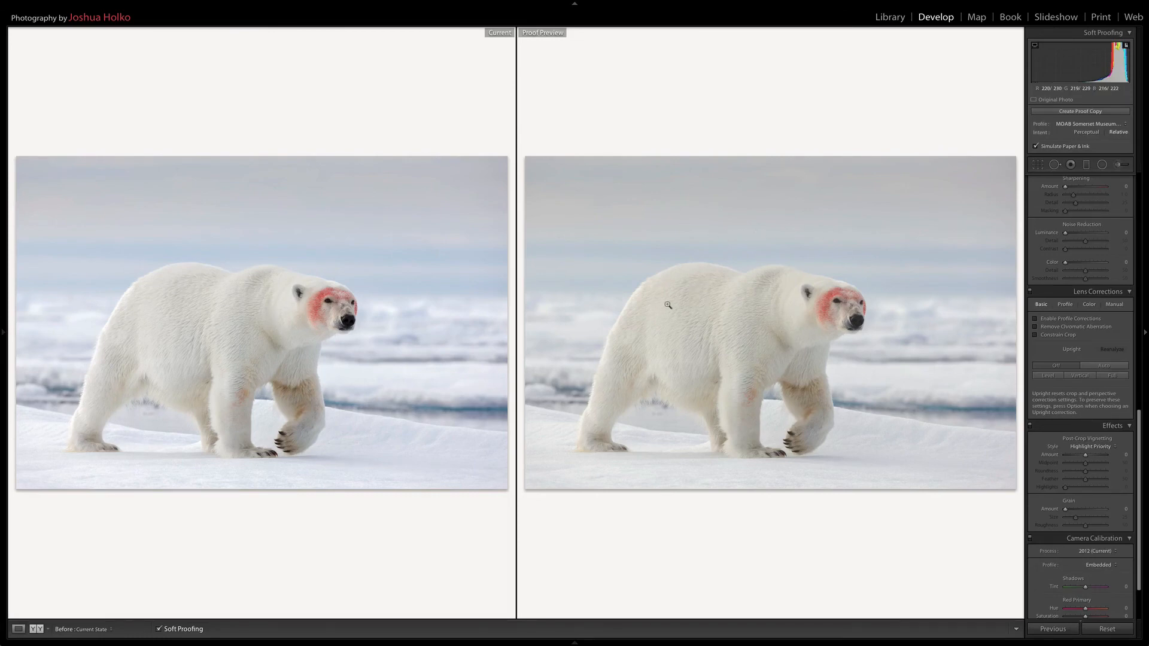
Set Clarity to +10 and create a virtual proof copy for the change
drag(1139, 417, 1139, 177)
click(1120, 319)
text(10)
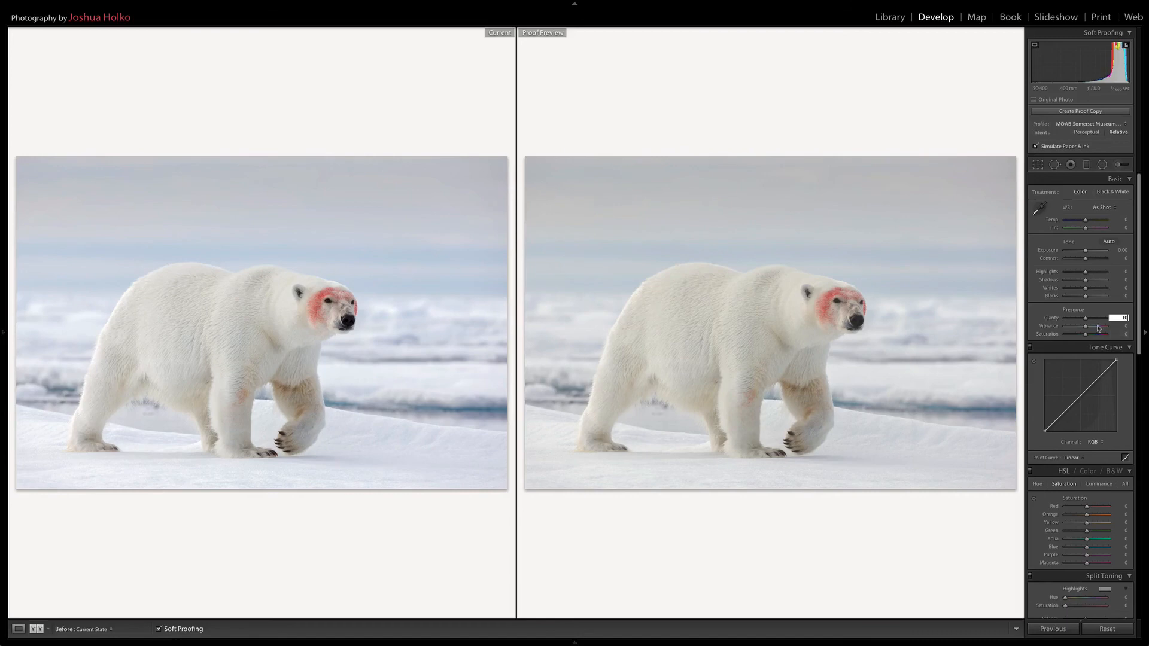
key(Return)
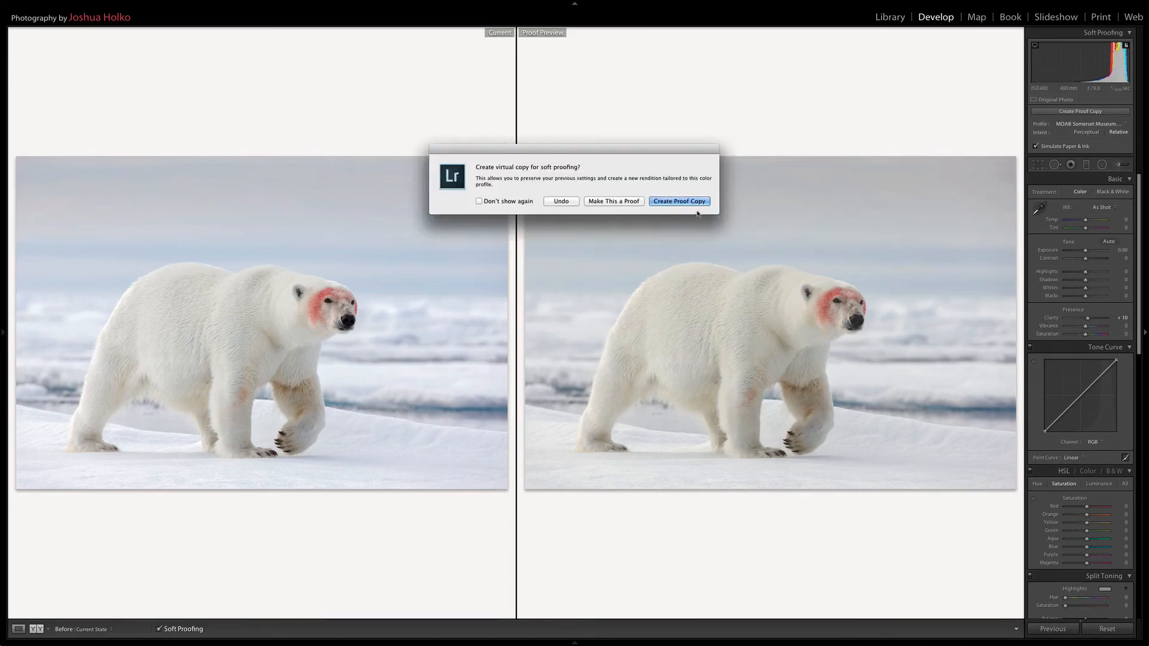
key(Return)
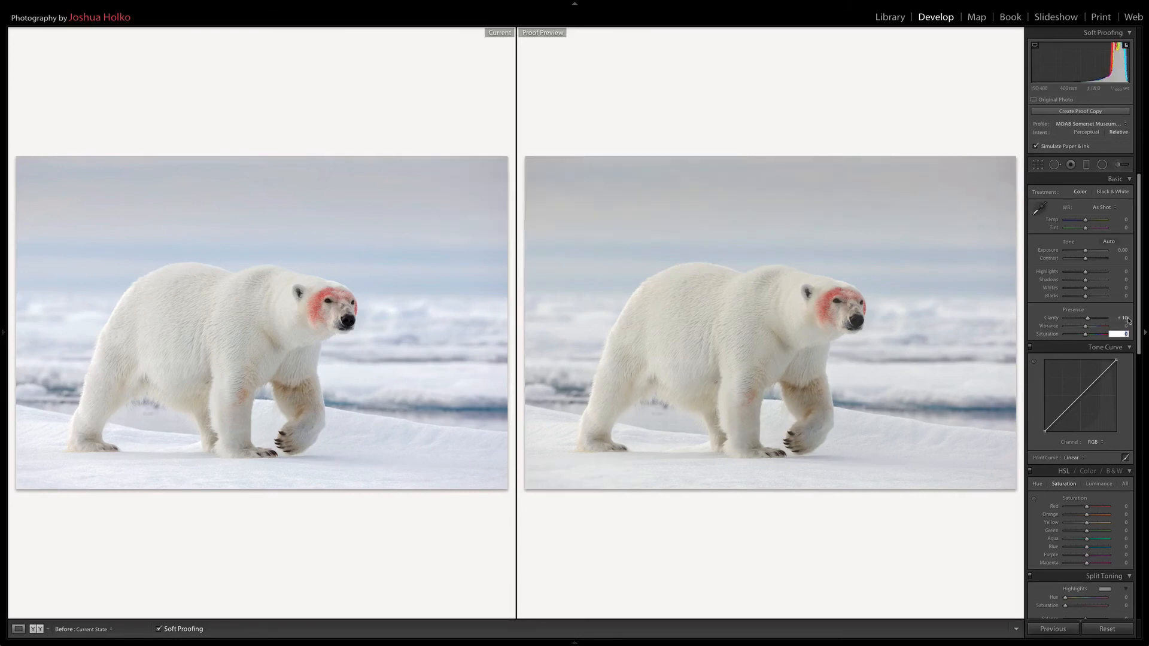
Set the proof copy's Saturation to +5
key(5)
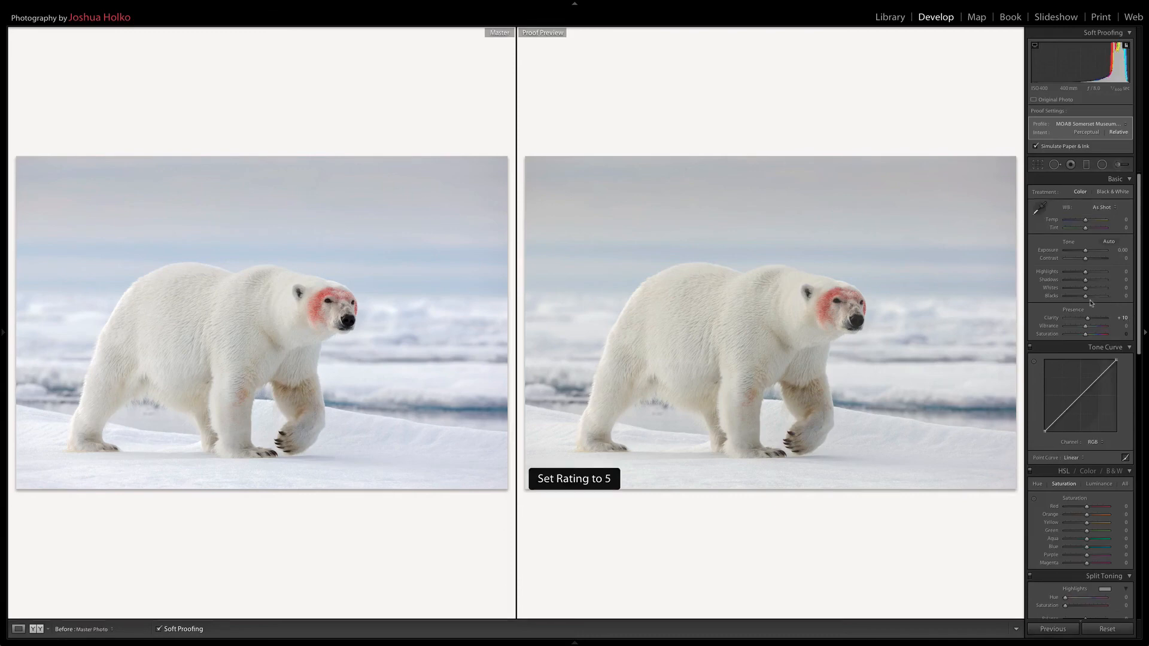
click(1121, 334)
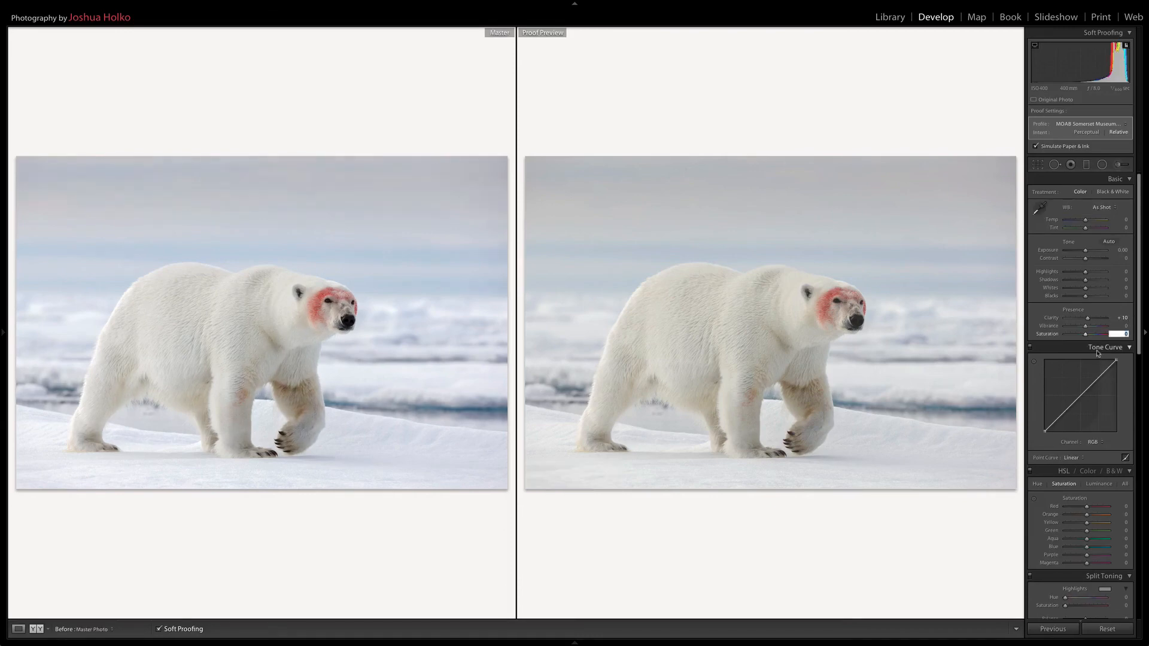
key(Return)
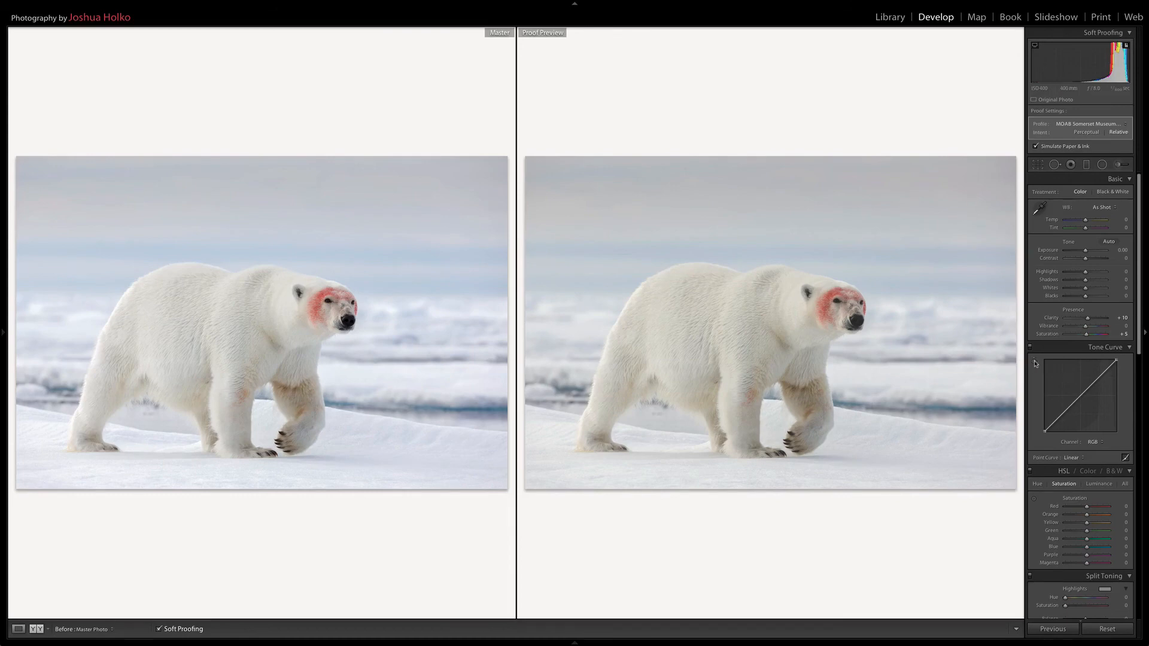
Shape the proof copy's tone curve with highlight and shadow anchor points and raised midtones, and compare it with the curve switched off
click(1099, 376)
click(1061, 414)
drag(1061, 414, 1062, 416)
drag(1062, 417, 1060, 419)
mouse_move(1076, 401)
mouse_down()
mouse_move(1056, 420)
mouse_move(1071, 401)
mouse_up()
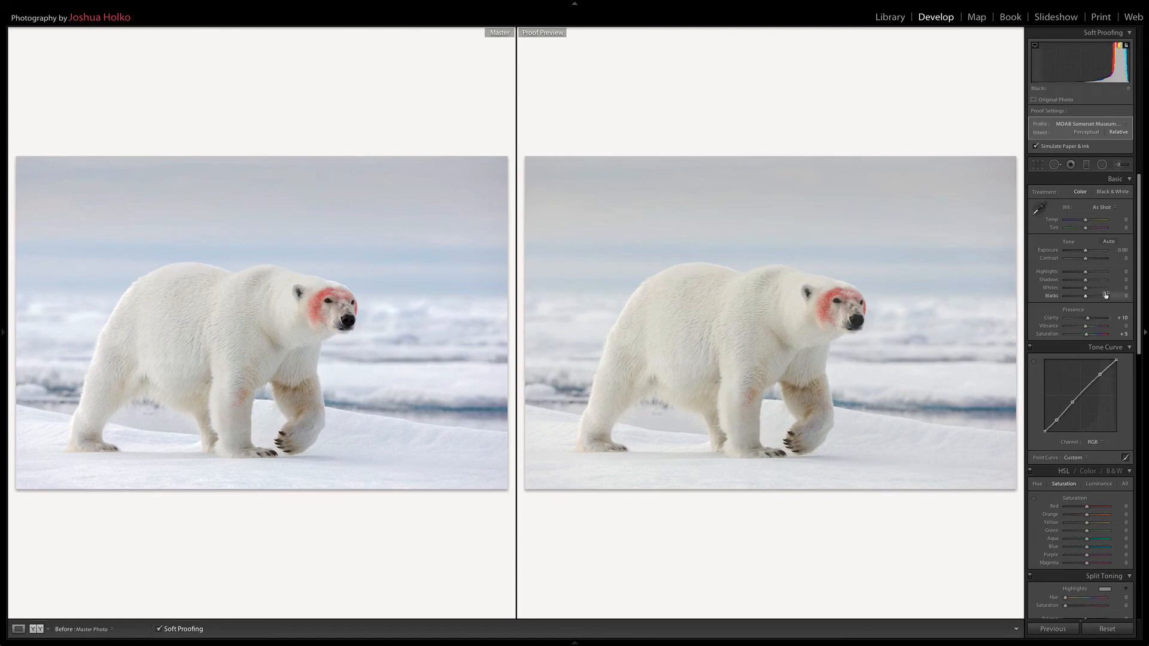
click(1029, 349)
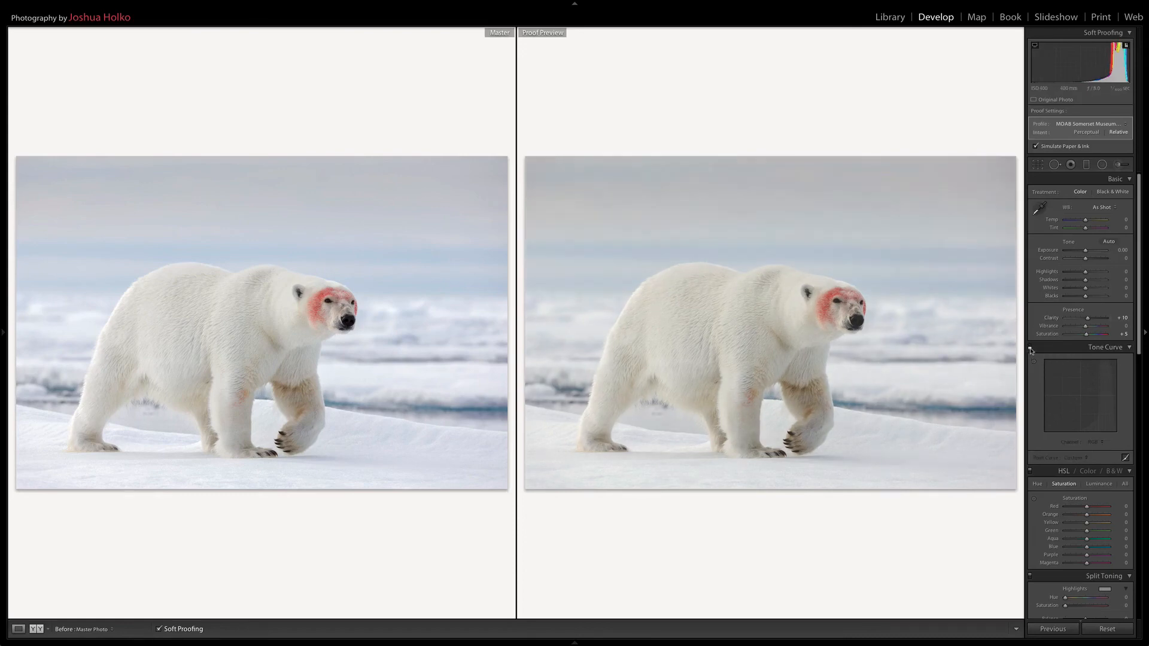
click(1030, 350)
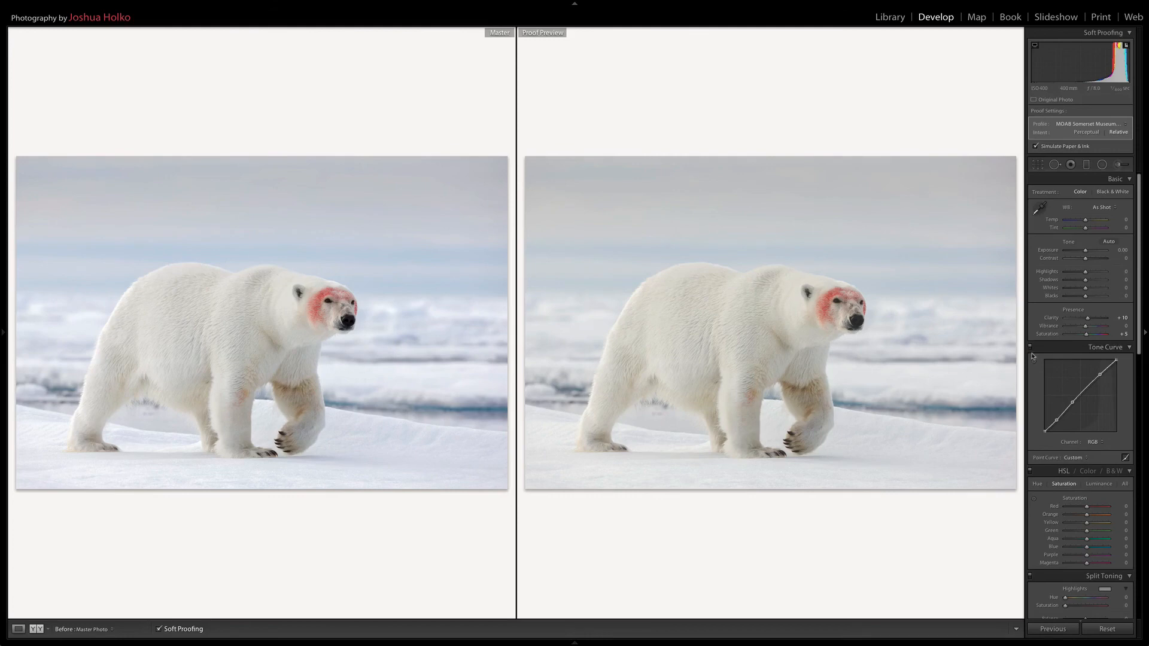
Compare the proof copy with its tone curve adjustment switched off and on again
click(1030, 349)
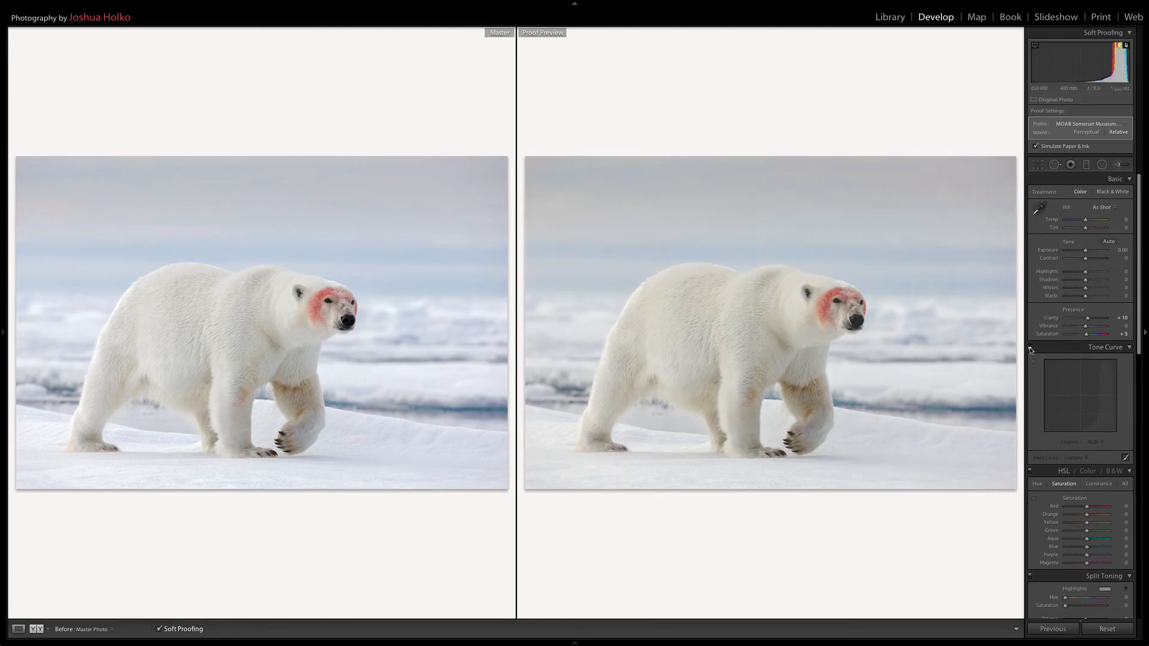
click(1029, 349)
scroll(1129, 303, down, 5)
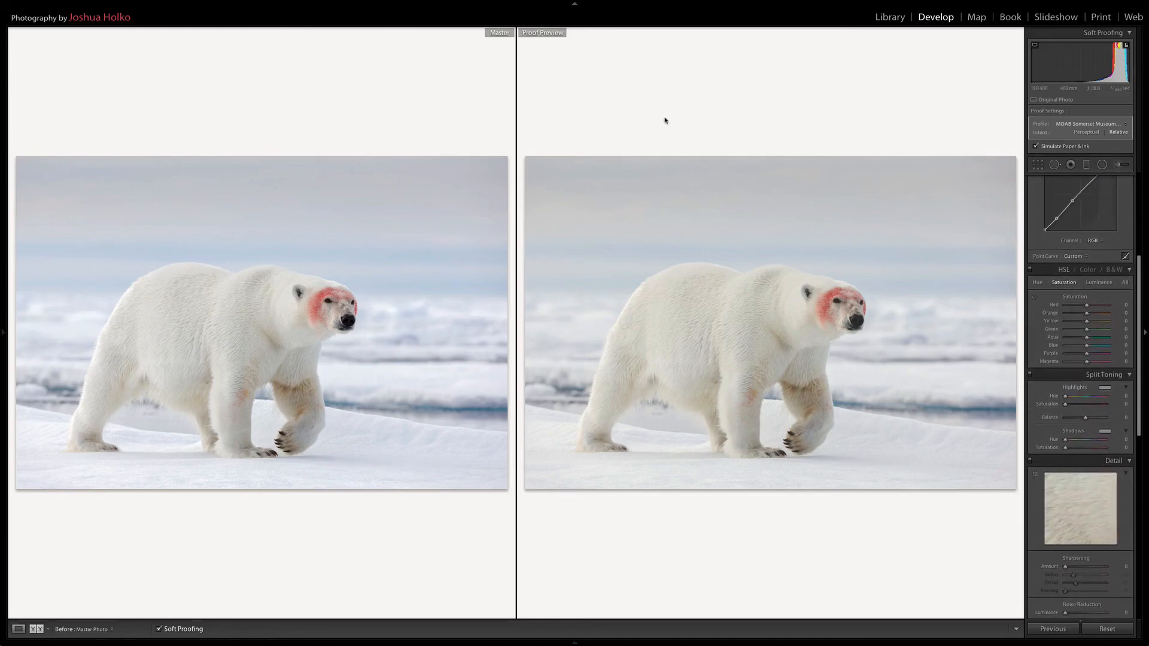
Show the proof preview on its own and open a copy with Lightroom adjustments in Adobe Photoshop CS6
click(19, 629)
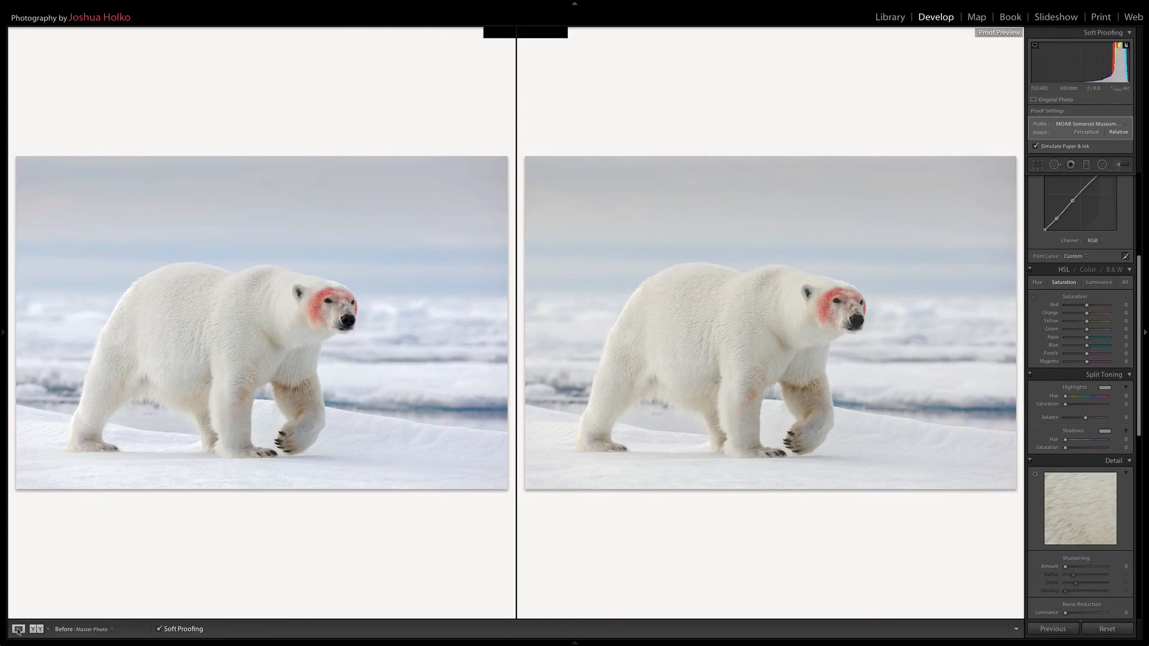
mouse_move(186, 3)
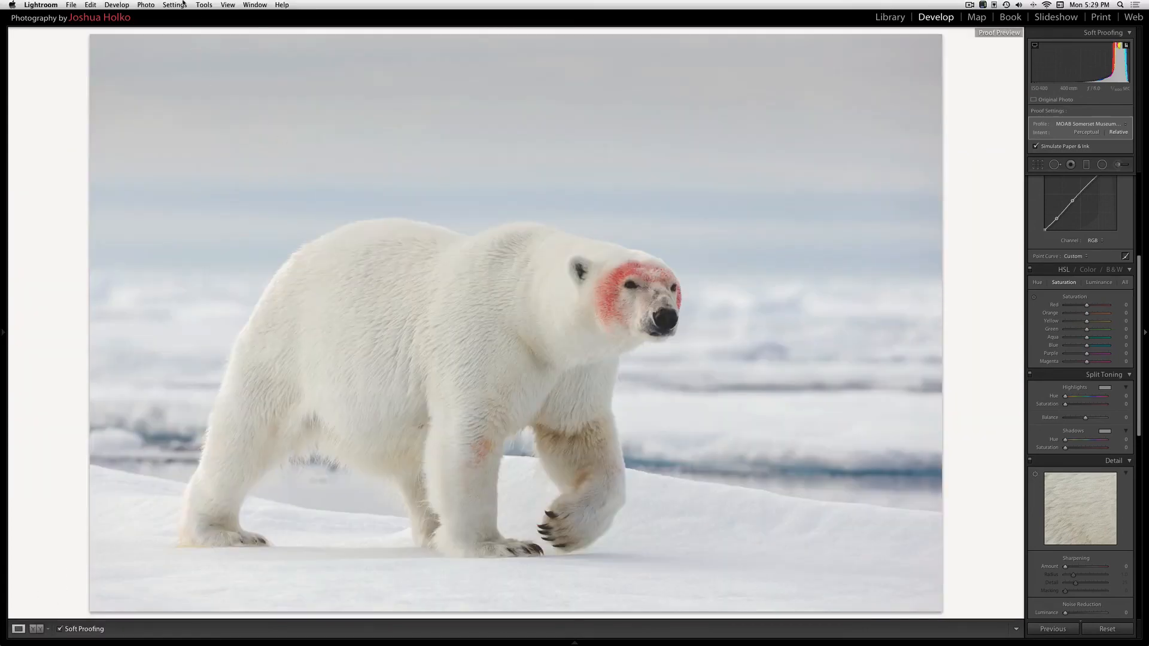
click(146, 5)
mouse_move(252, 53)
click(300, 52)
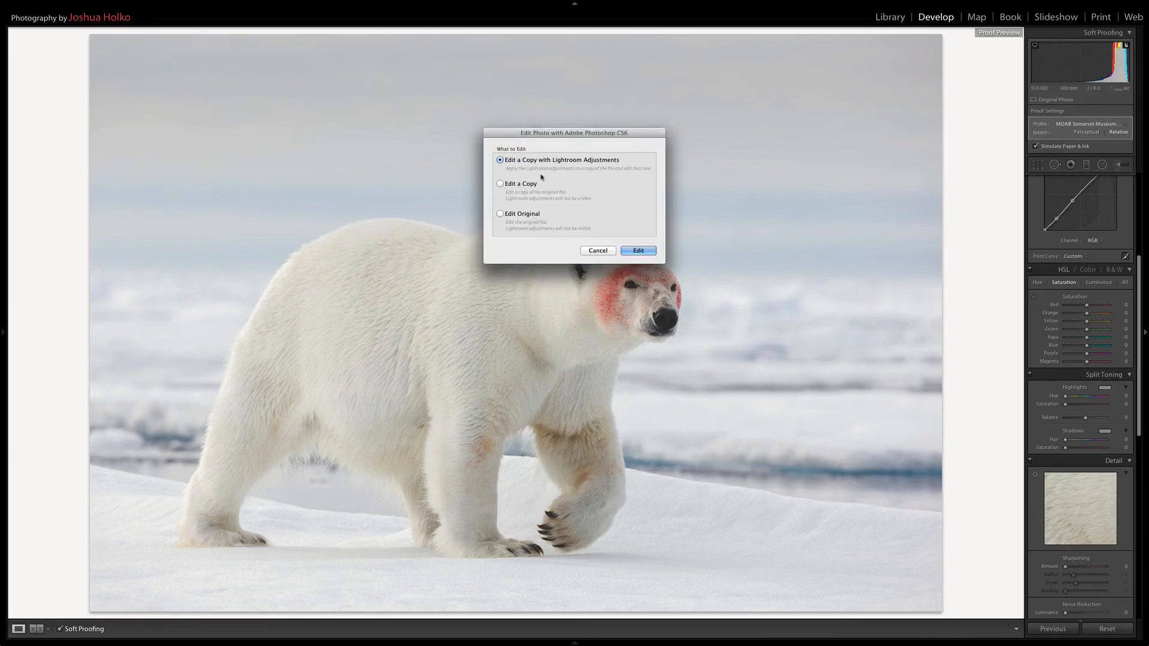
click(631, 250)
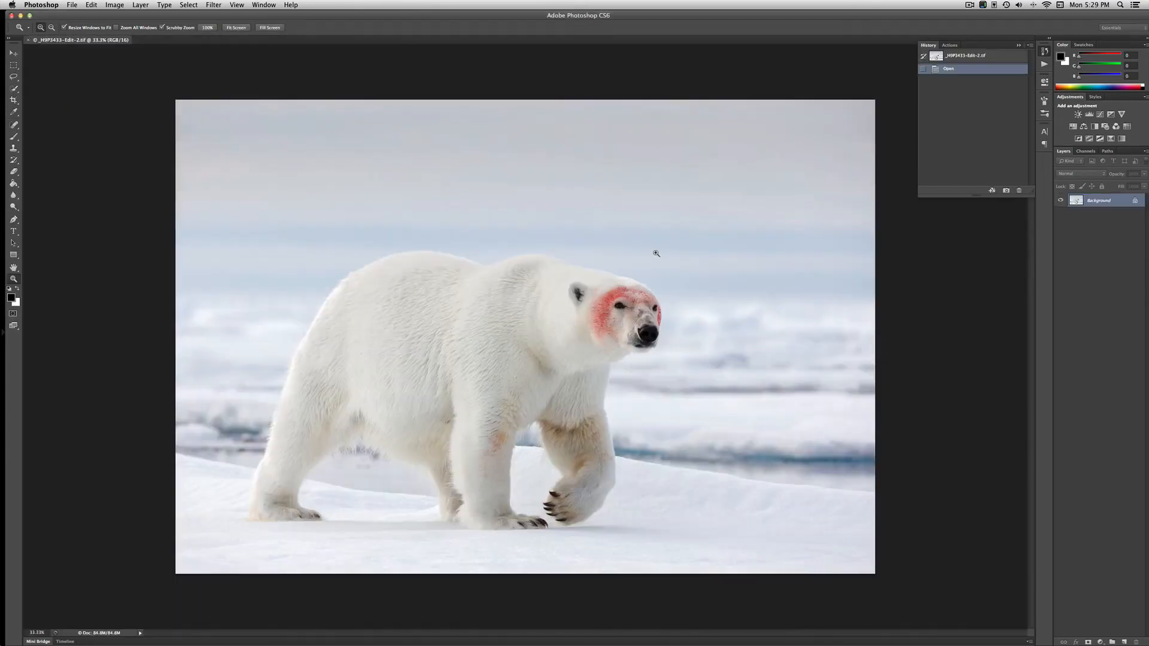
Resize the document to a height of 10 inches, keeping the proportions and without resampling the image
click(115, 5)
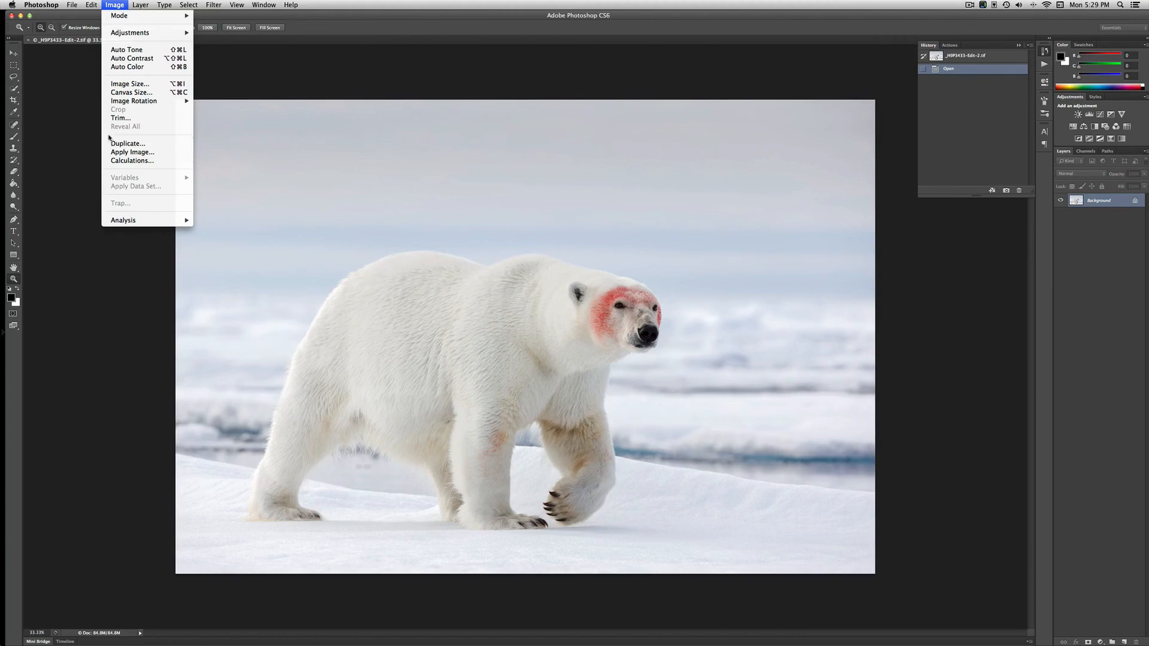
click(129, 84)
click(578, 308)
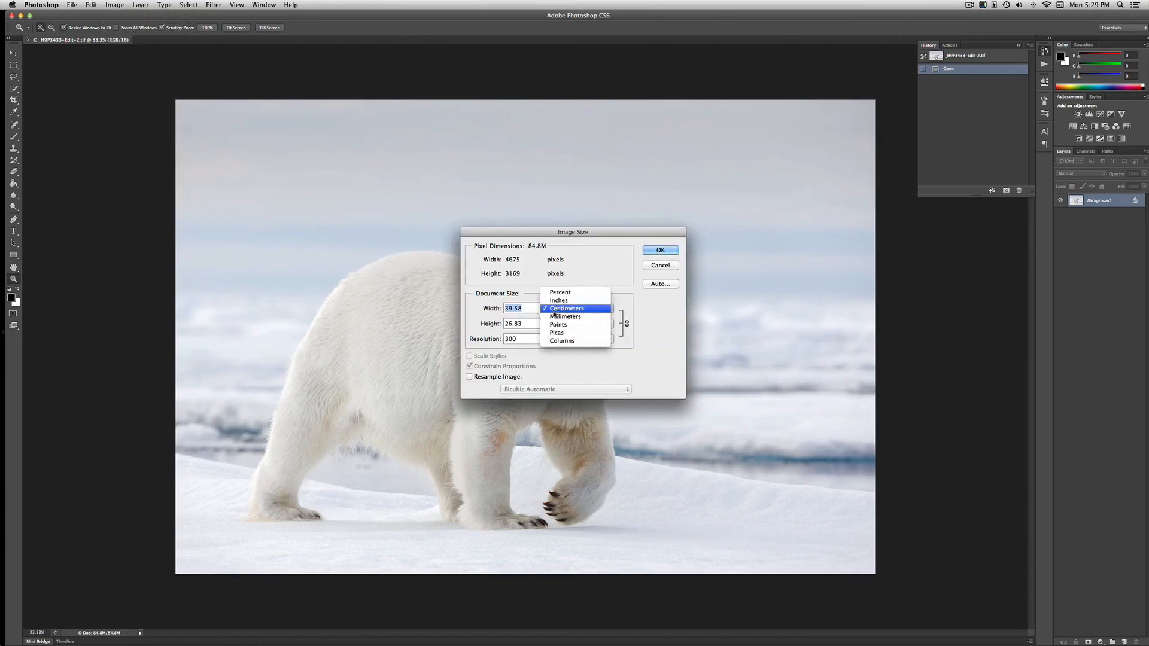
click(558, 301)
double_click(530, 323)
text(10)
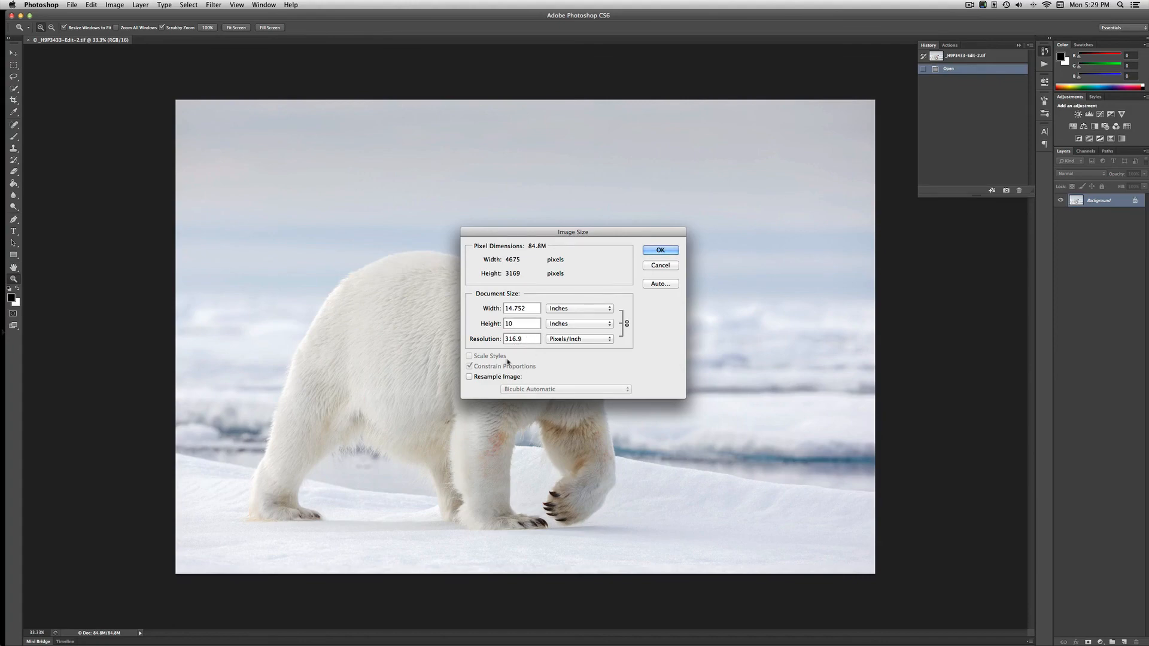
click(659, 250)
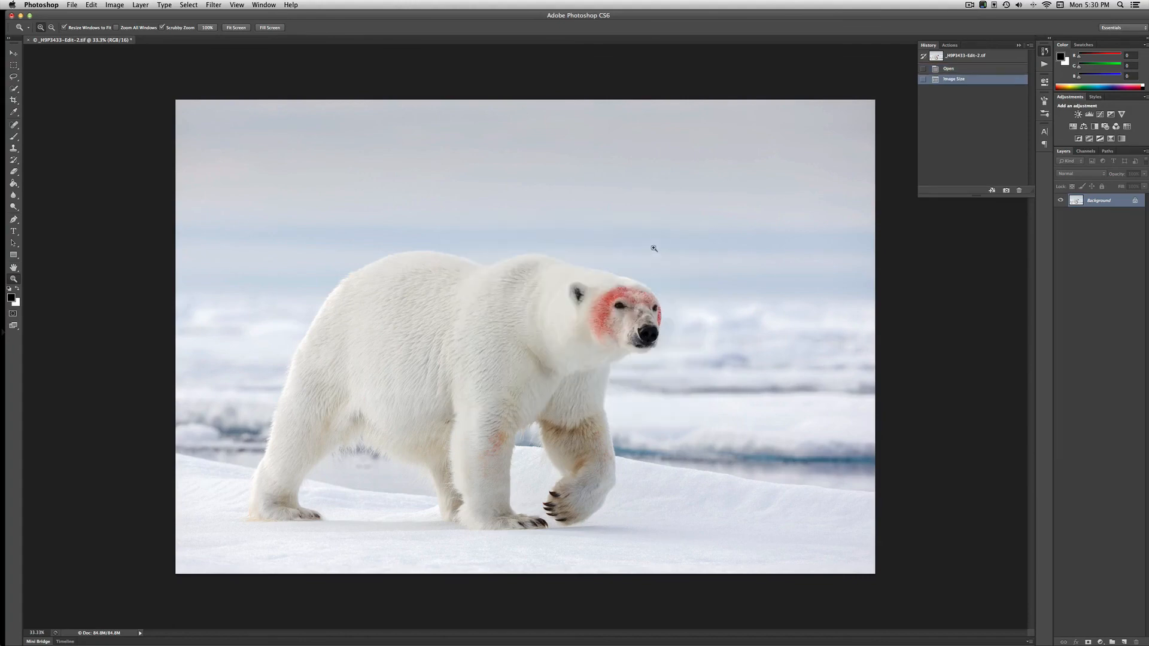
Sharpen the photo for printing with PhotoKit Output Sharpener 2, using the Inkjet Output Sharpeners set and the Matte effect
click(71, 6)
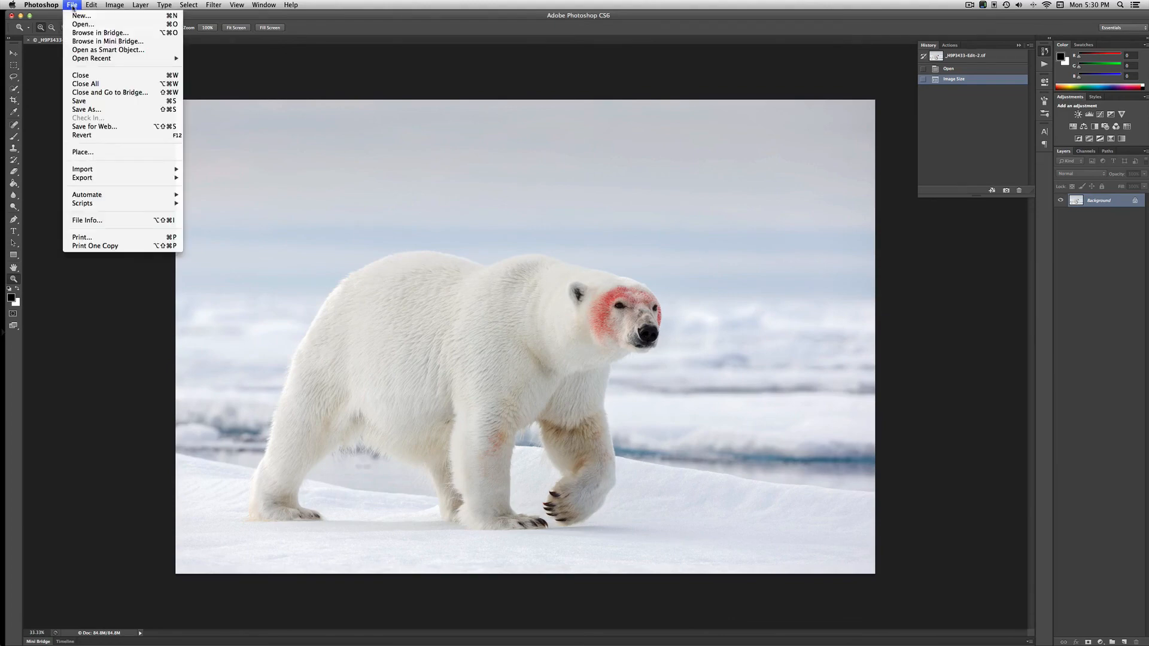
mouse_move(74, 180)
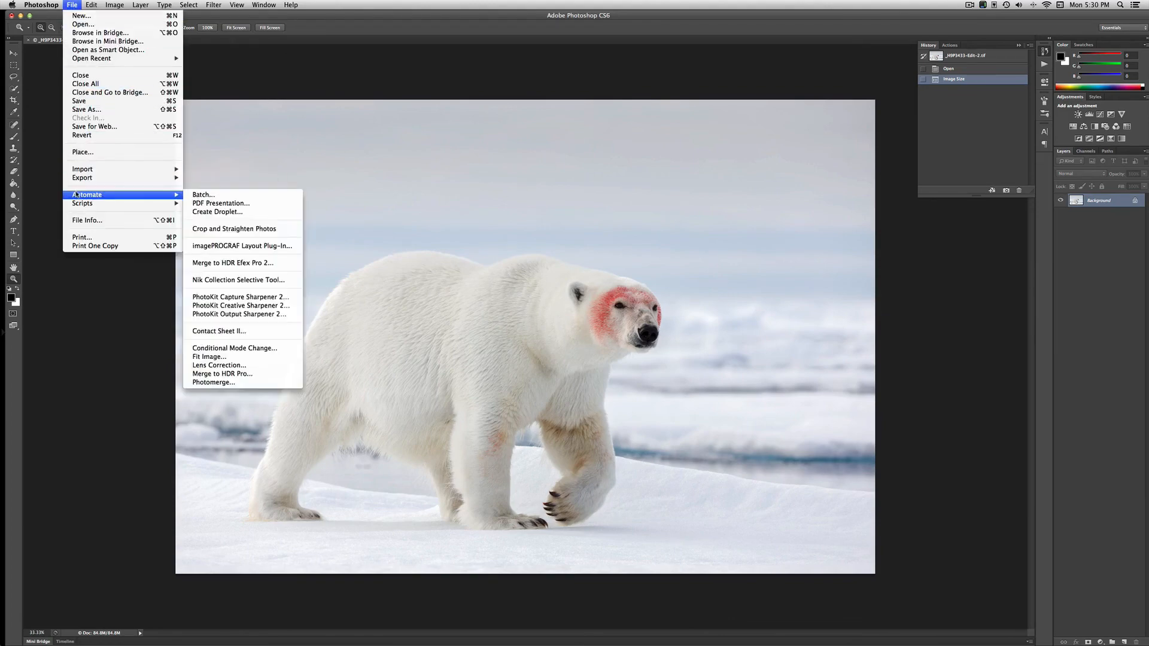
click(215, 314)
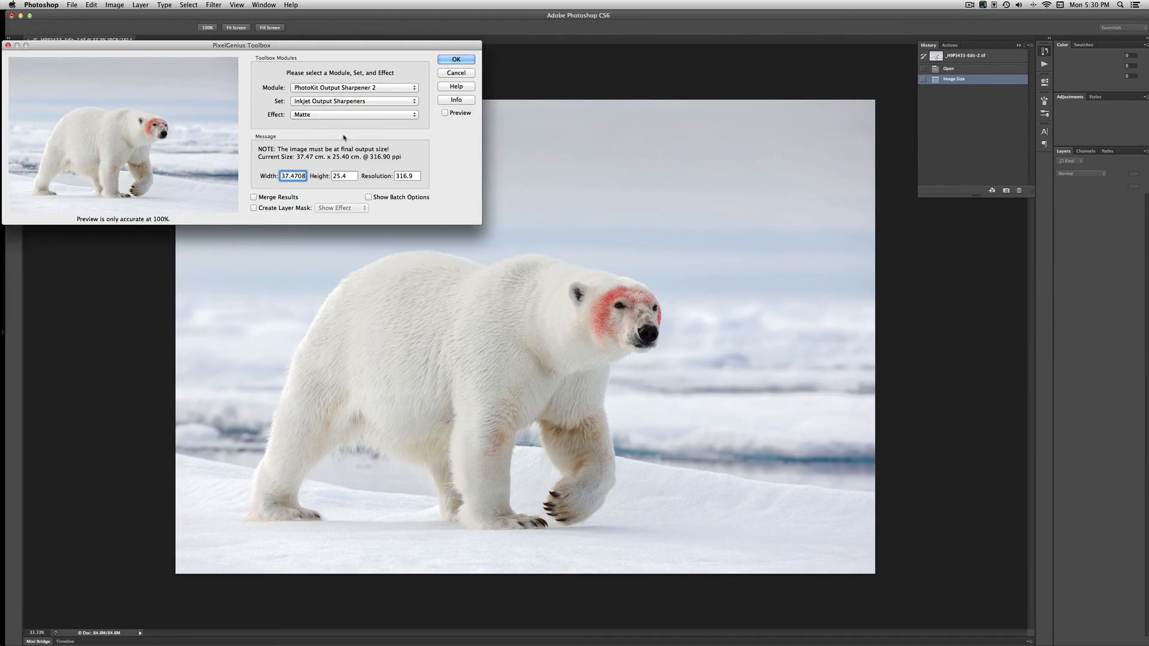
click(453, 61)
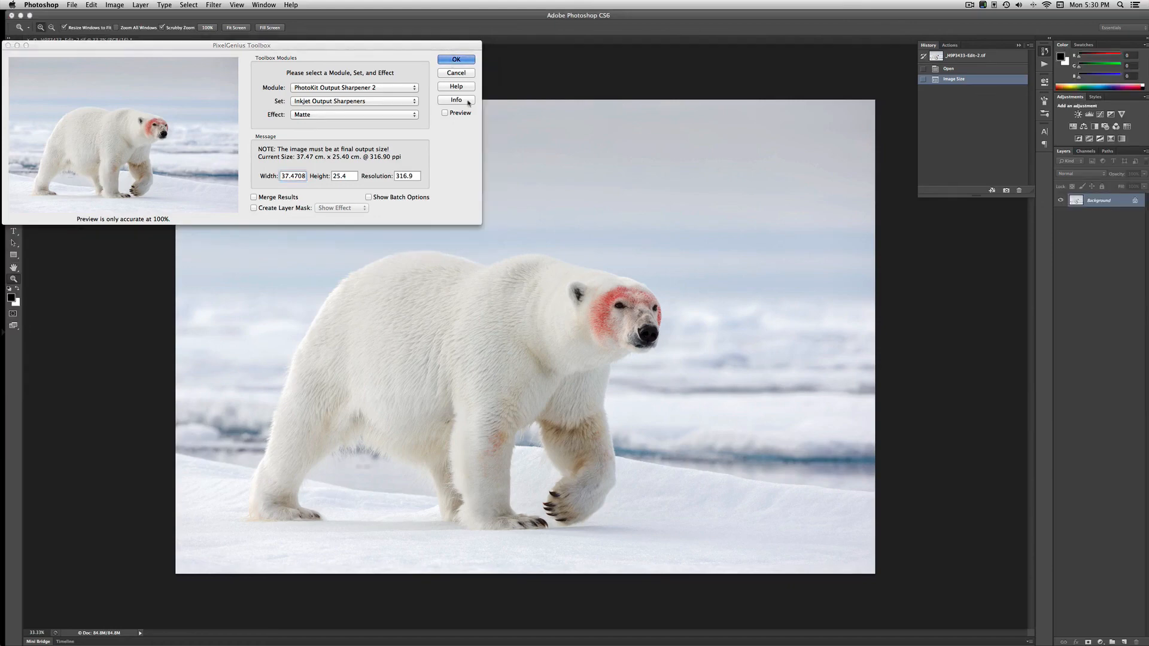